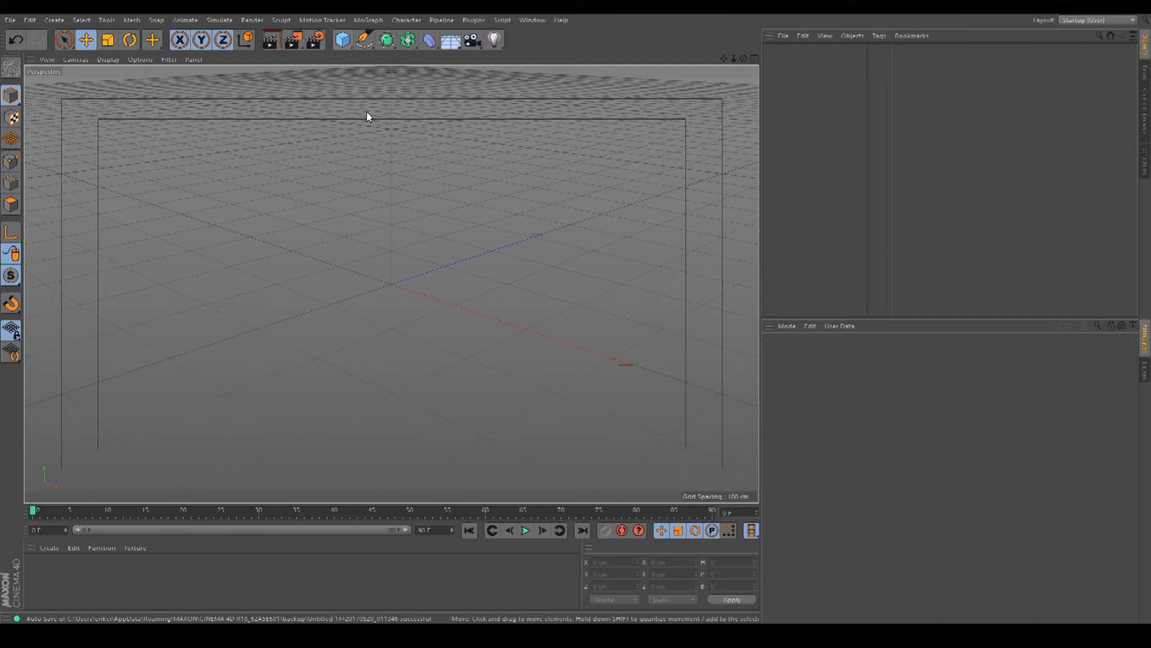
Create a Null object and attach an XPresso tag to it
{"action": "left_click", "coordinate": [345, 41]}
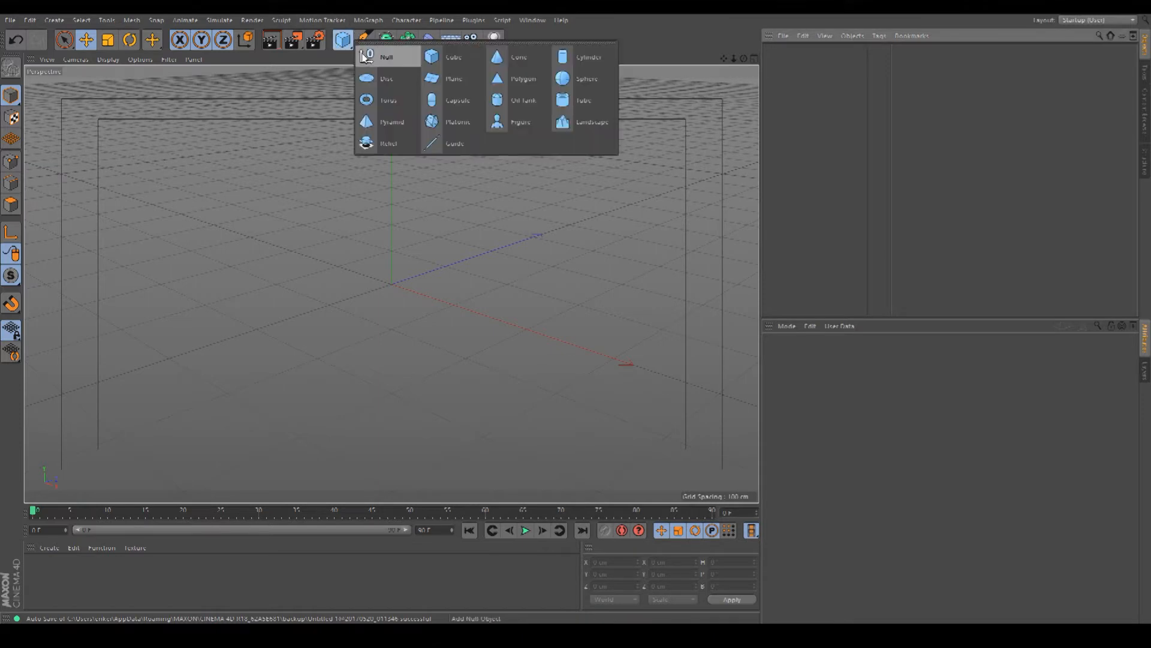
{"action": "left_click", "coordinate": [369, 58]}
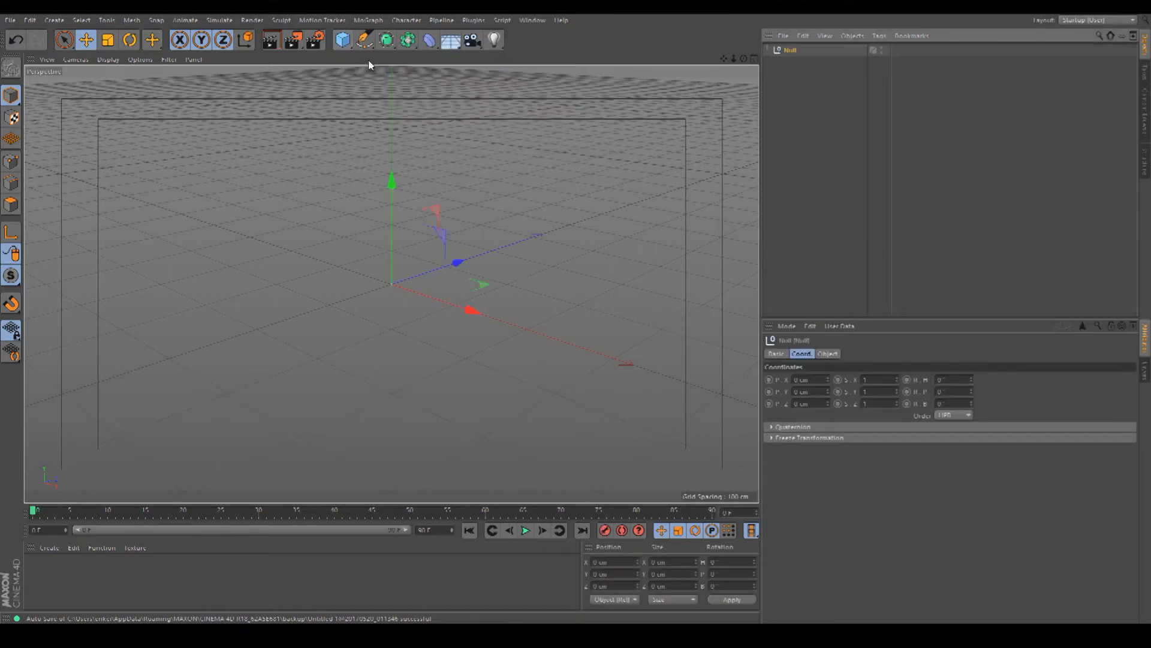
{"action": "right_click", "coordinate": [791, 51]}
{"action": "mouse_move", "coordinate": [813, 60]}
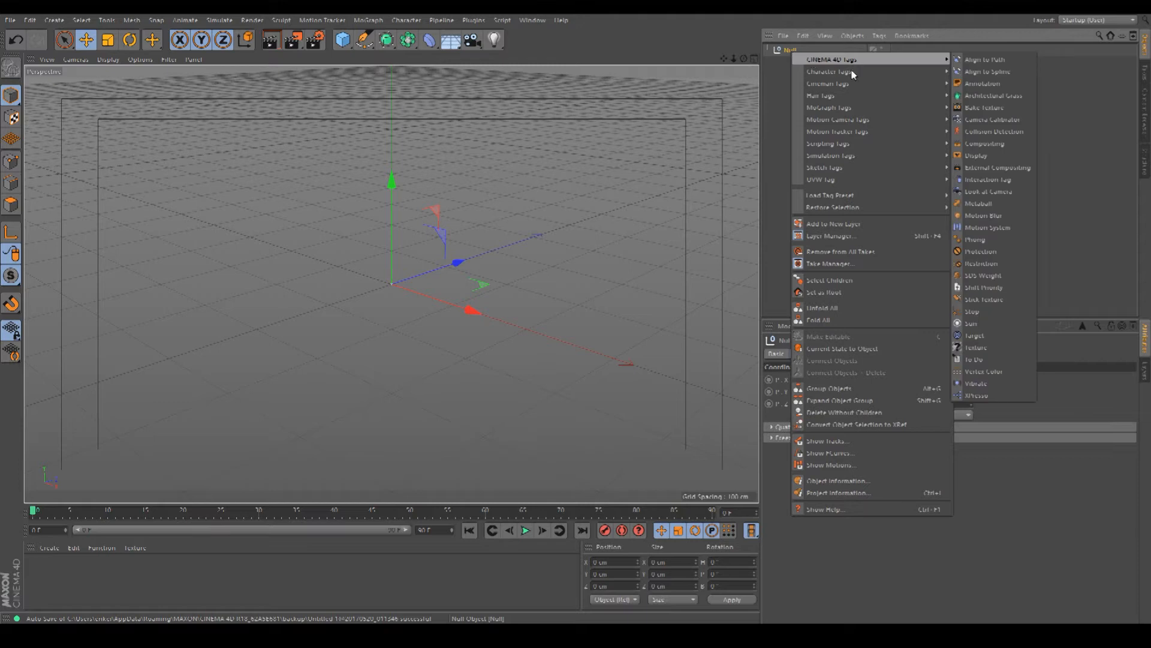
{"action": "left_click", "coordinate": [978, 395]}
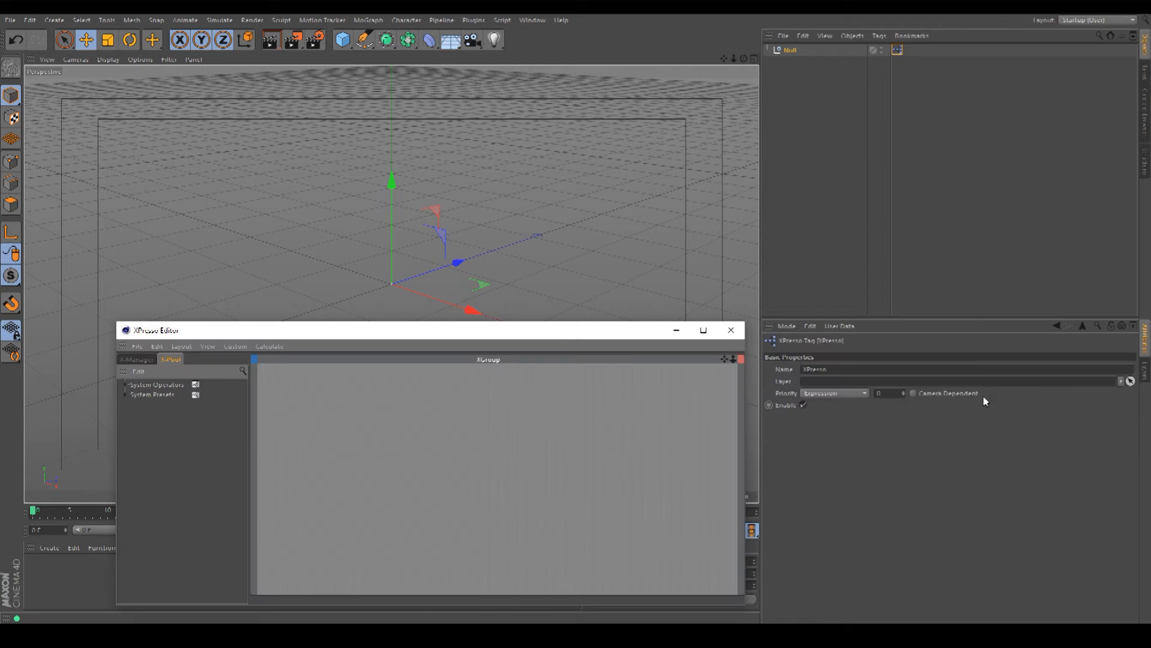
Add the Null object as a node in the XPresso graph, enlarge the node and shift it slightly upward
{"action": "left_click_drag", "start_coordinate": [563, 333], "coordinate": [558, 208]}
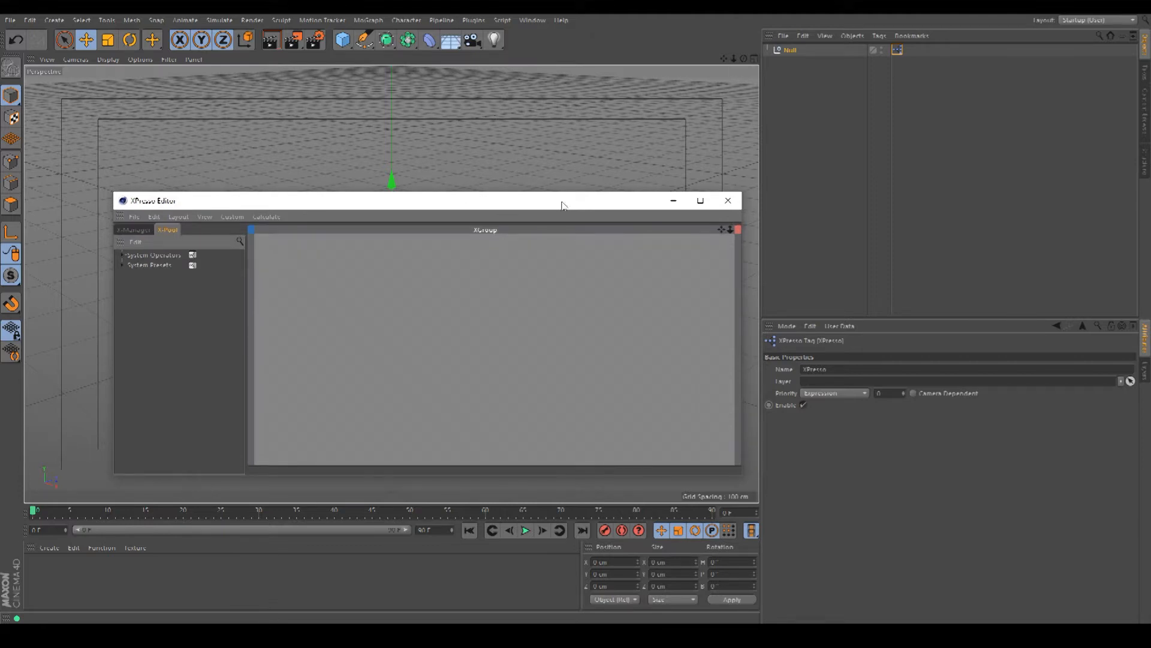
{"action": "left_click_drag", "start_coordinate": [563, 193], "coordinate": [563, 170]}
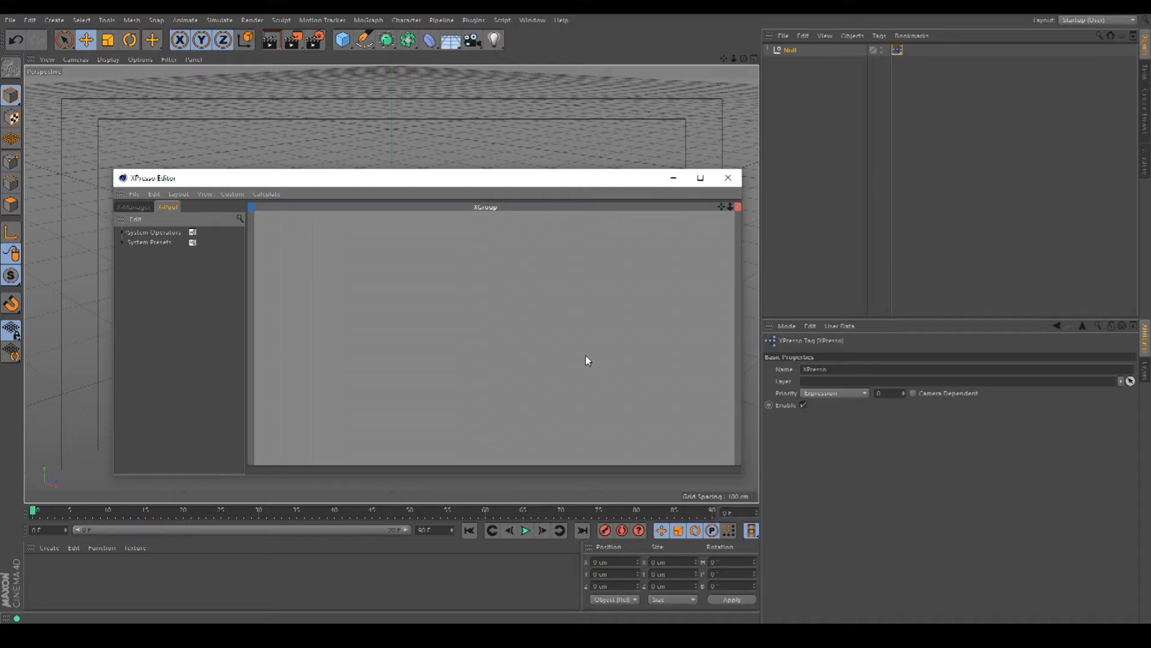
{"action": "left_click_drag", "start_coordinate": [587, 182], "coordinate": [587, 189]}
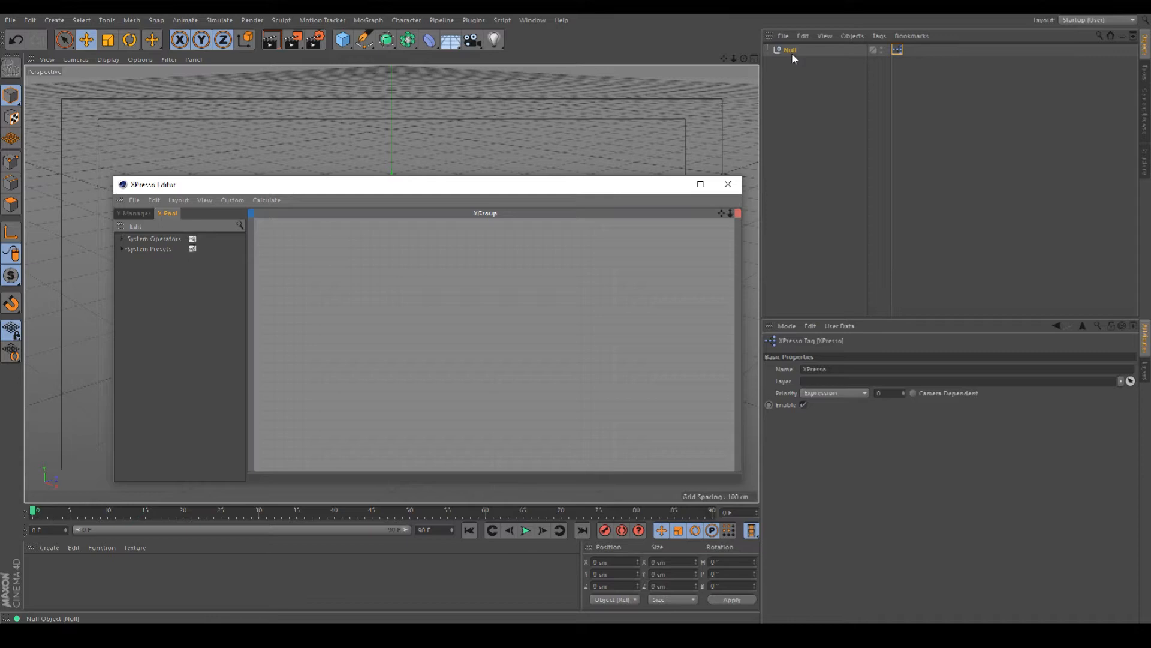
{"action": "left_click_drag", "start_coordinate": [790, 54], "coordinate": [454, 317]}
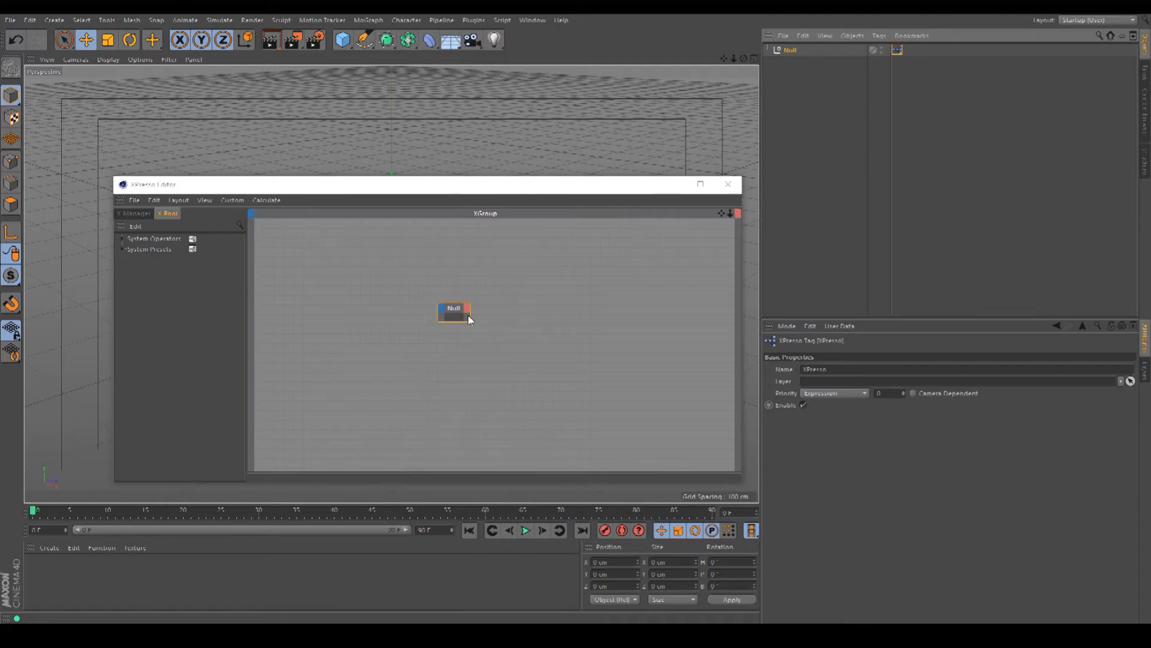
{"action": "left_click", "coordinate": [468, 315]}
{"action": "left_click_drag", "start_coordinate": [468, 318], "coordinate": [468, 328]}
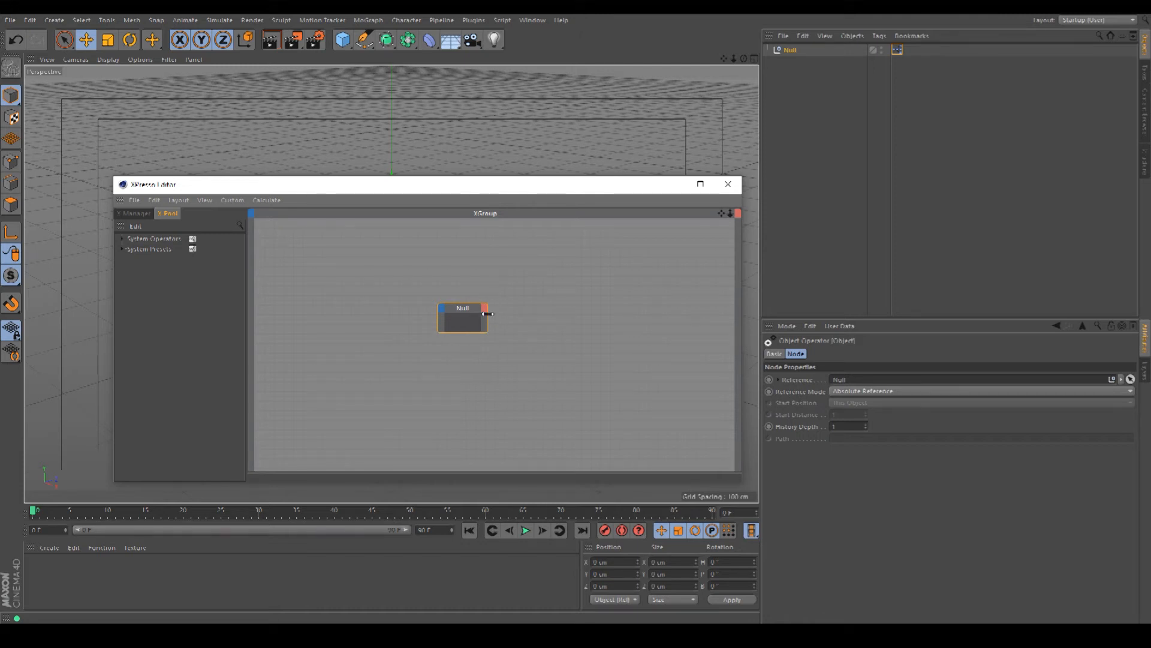
{"action": "left_click_drag", "start_coordinate": [487, 311], "coordinate": [496, 312]}
{"action": "left_click_drag", "start_coordinate": [482, 309], "coordinate": [488, 289]}
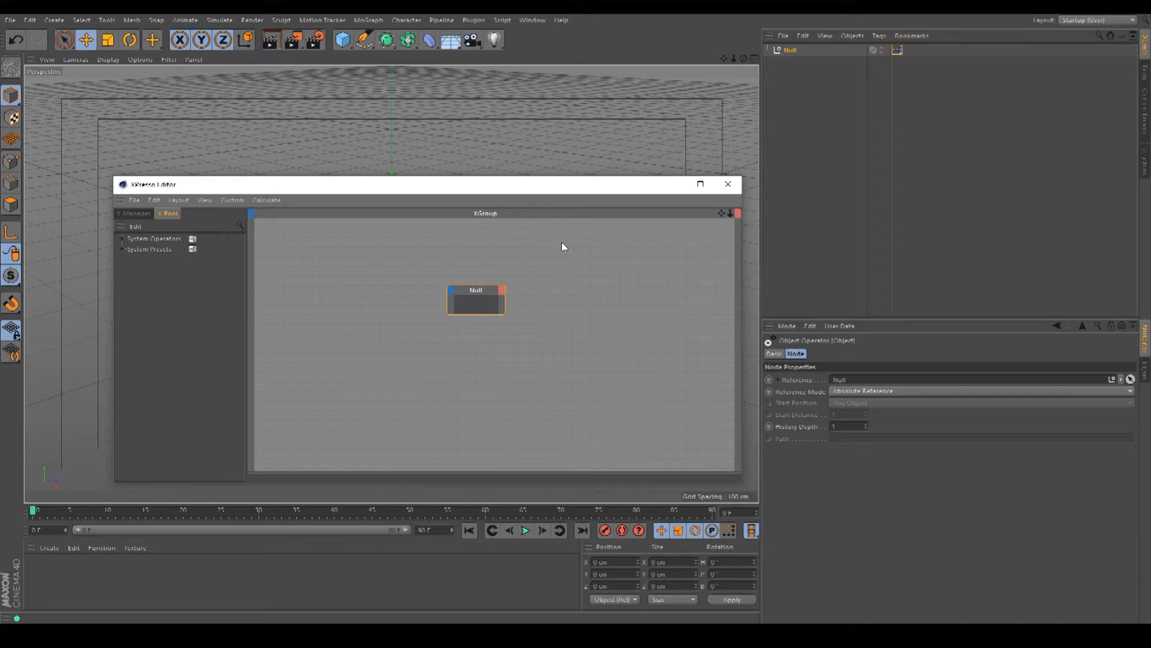
Offset the Null object from the origin along X, Y and Z, with its Z position at about -44 cm
{"action": "left_click", "coordinate": [789, 50]}
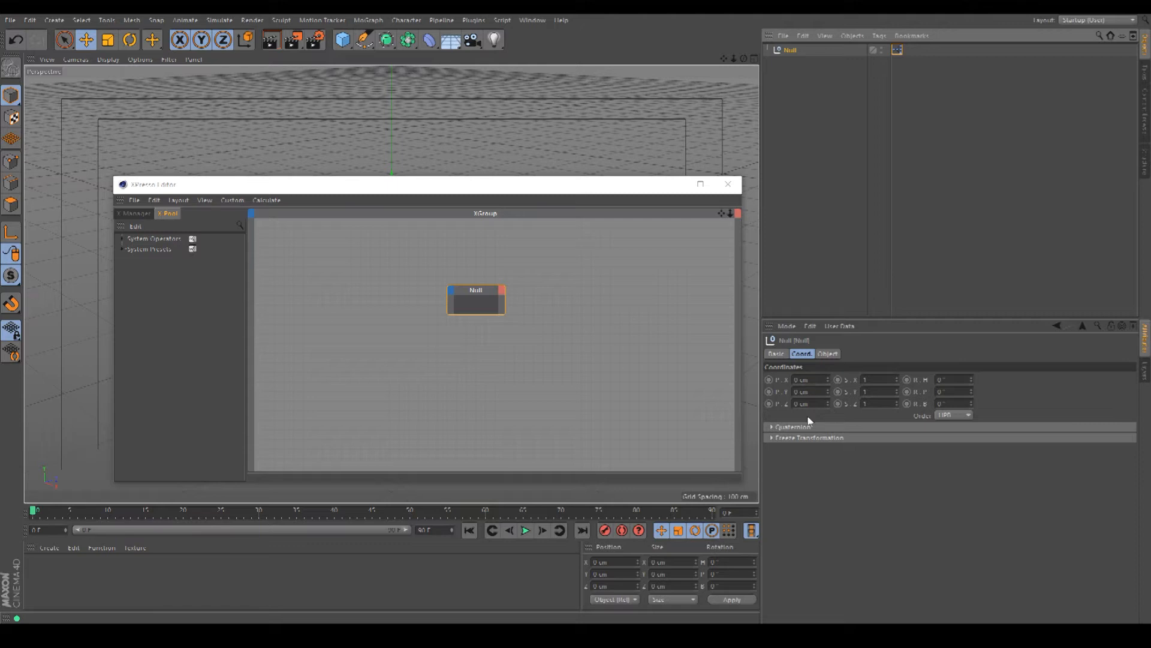
{"action": "left_click_drag", "start_coordinate": [830, 381], "coordinate": [829, 405]}
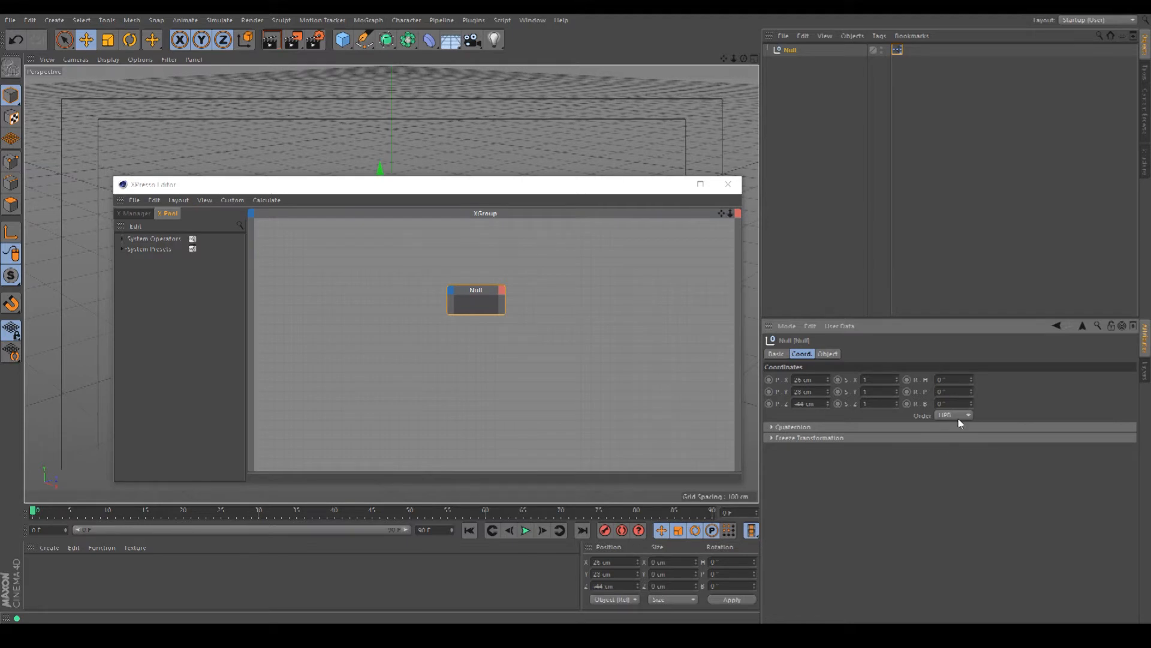
{"action": "left_click_drag", "start_coordinate": [545, 191], "coordinate": [526, 315]}
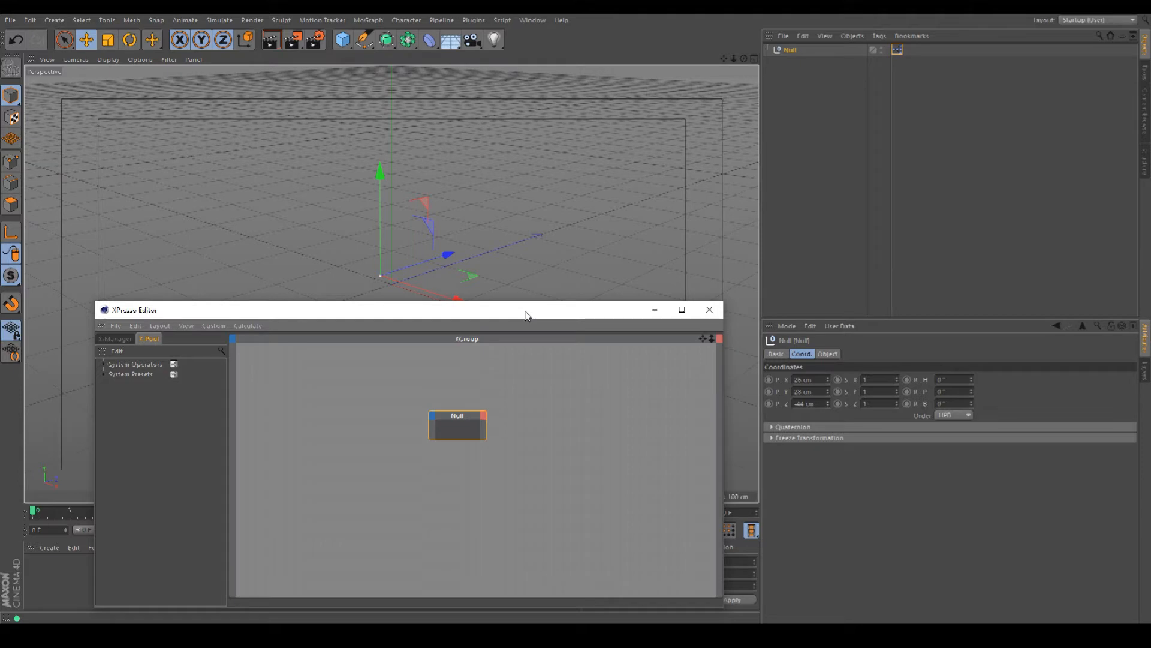
Widen the Null node slightly and examine the input and output ports it offers
{"action": "mouse_move", "coordinate": [464, 415]}
{"action": "left_mouse_down"}
{"action": "mouse_move", "coordinate": [446, 417]}
{"action": "mouse_move", "coordinate": [478, 427]}
{"action": "left_mouse_up"}
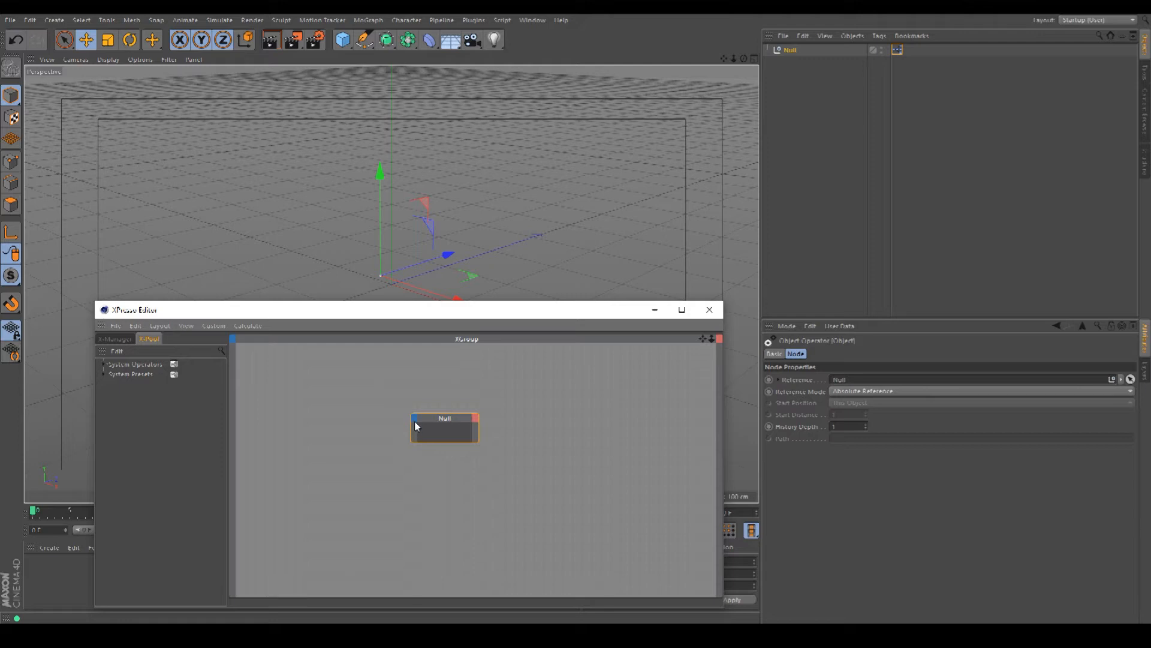
{"action": "left_click", "coordinate": [416, 425]}
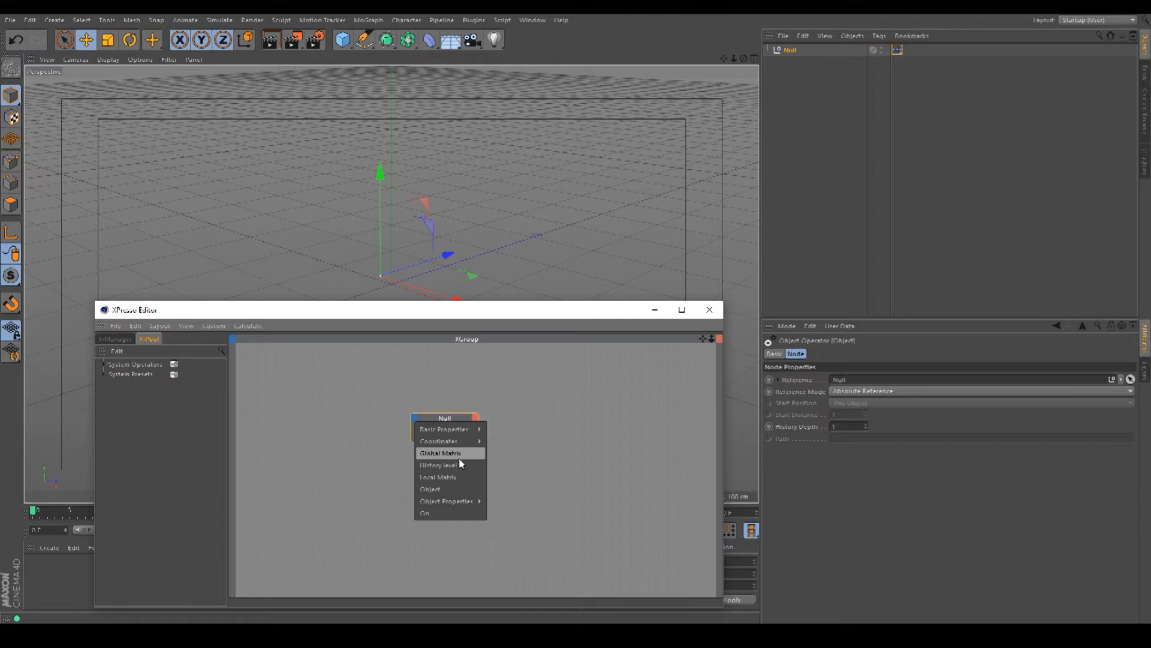
{"action": "left_click", "coordinate": [370, 407]}
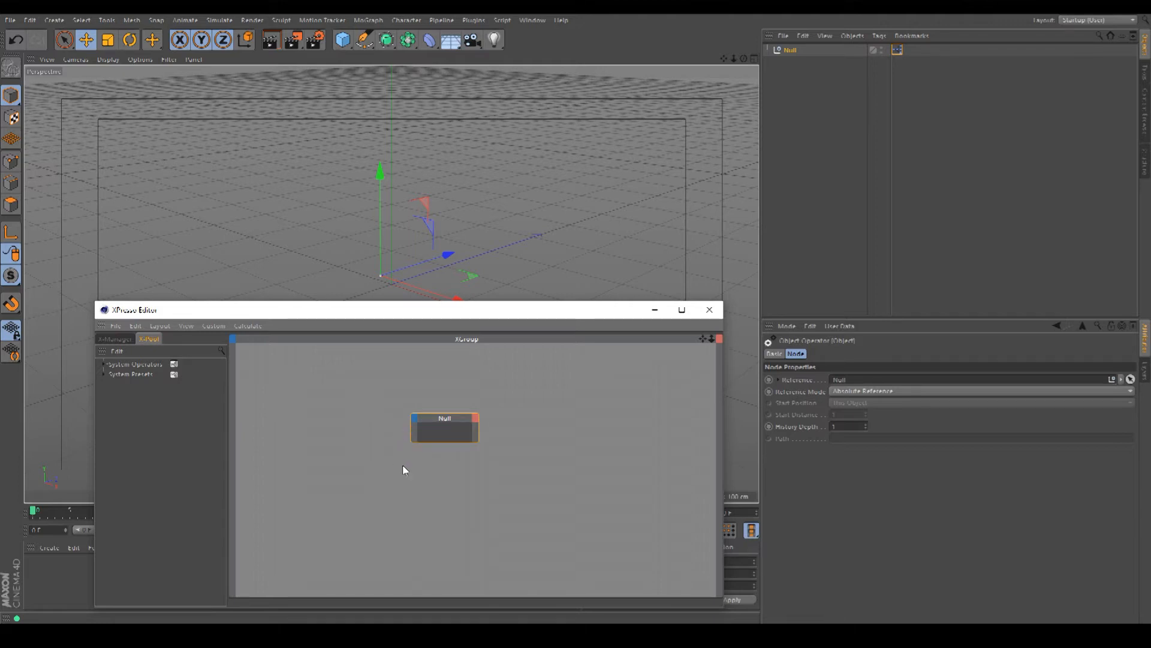
{"action": "left_click", "coordinate": [476, 418]}
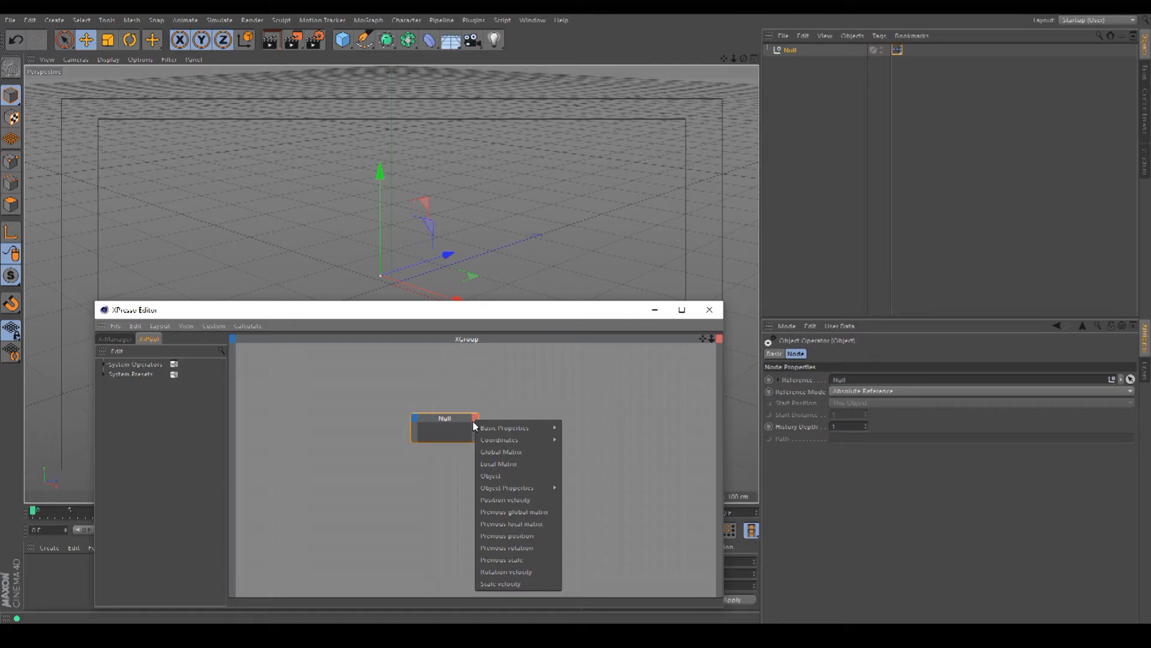
{"action": "left_click", "coordinate": [463, 396]}
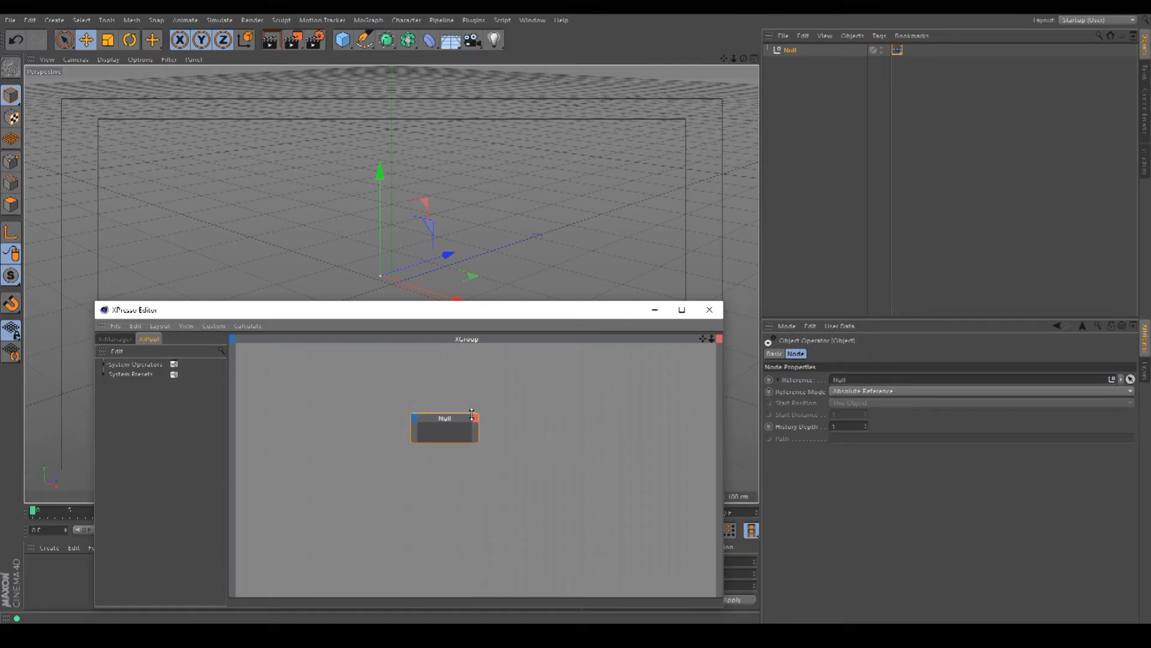
Add a Position . Y output port to the Null node
{"action": "left_click", "coordinate": [476, 418]}
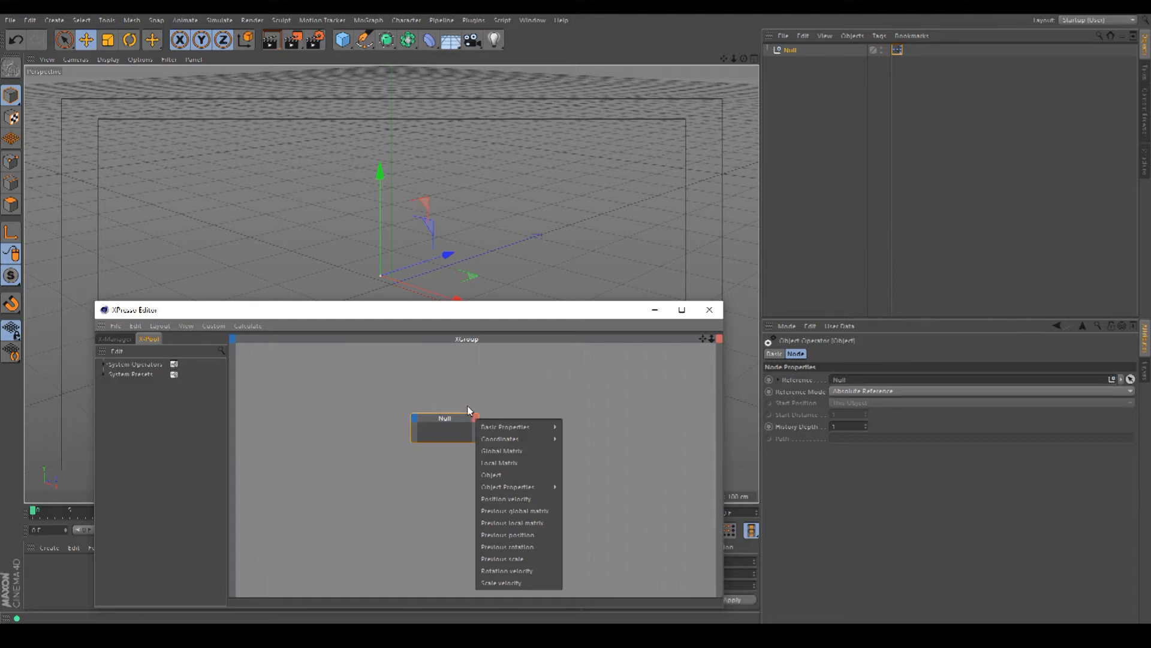
{"action": "mouse_move", "coordinate": [519, 444]}
{"action": "mouse_move", "coordinate": [602, 475]}
{"action": "left_click", "coordinate": [667, 499]}
{"action": "left_click", "coordinate": [550, 433]}
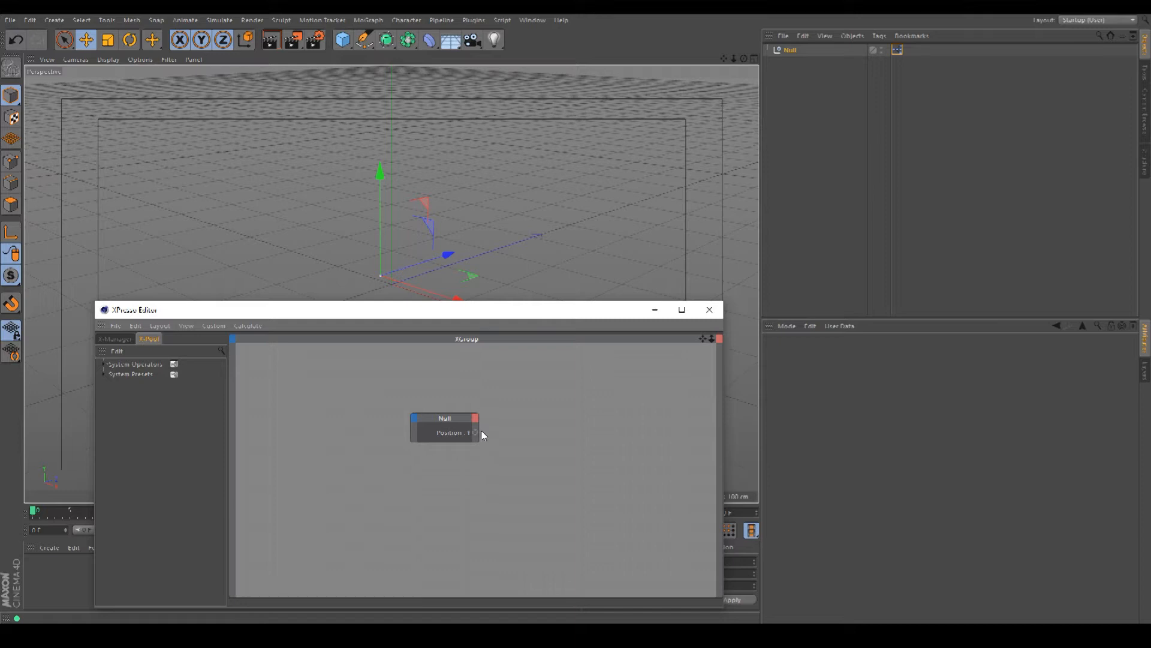
Add a Result node up beside the Null node and connect the Null's Position . Y output to its input
{"action": "right_click", "coordinate": [507, 394]}
{"action": "mouse_move", "coordinate": [559, 403]}
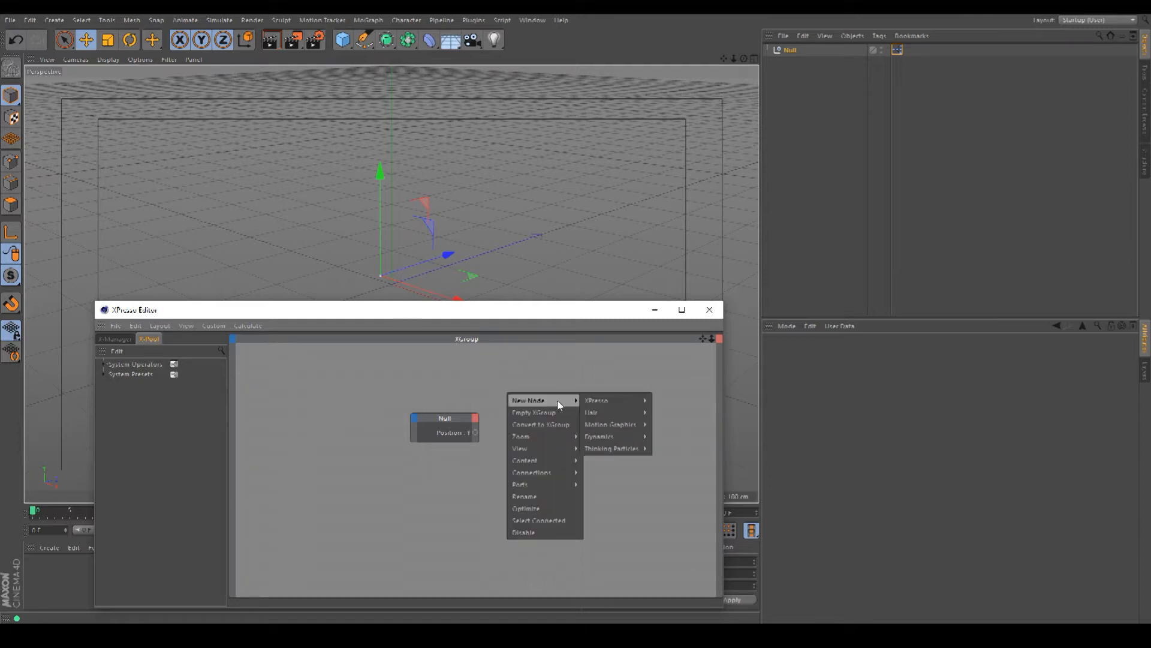
{"action": "mouse_move", "coordinate": [602, 403]}
{"action": "mouse_move", "coordinate": [671, 403]}
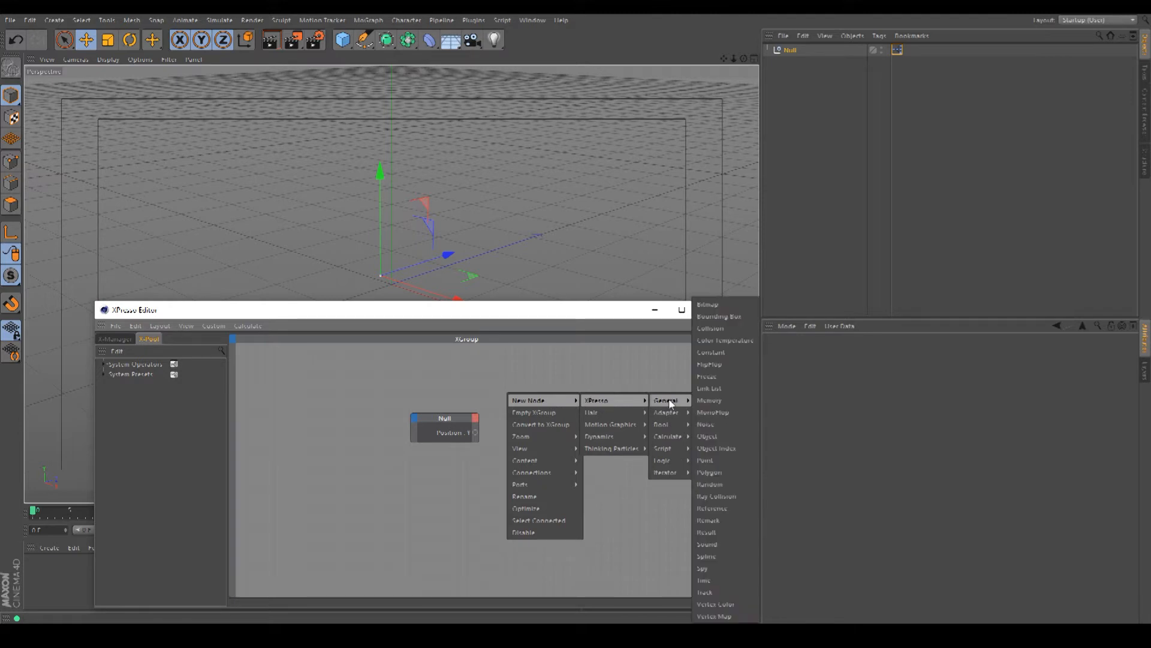
{"action": "left_click", "coordinate": [718, 532]}
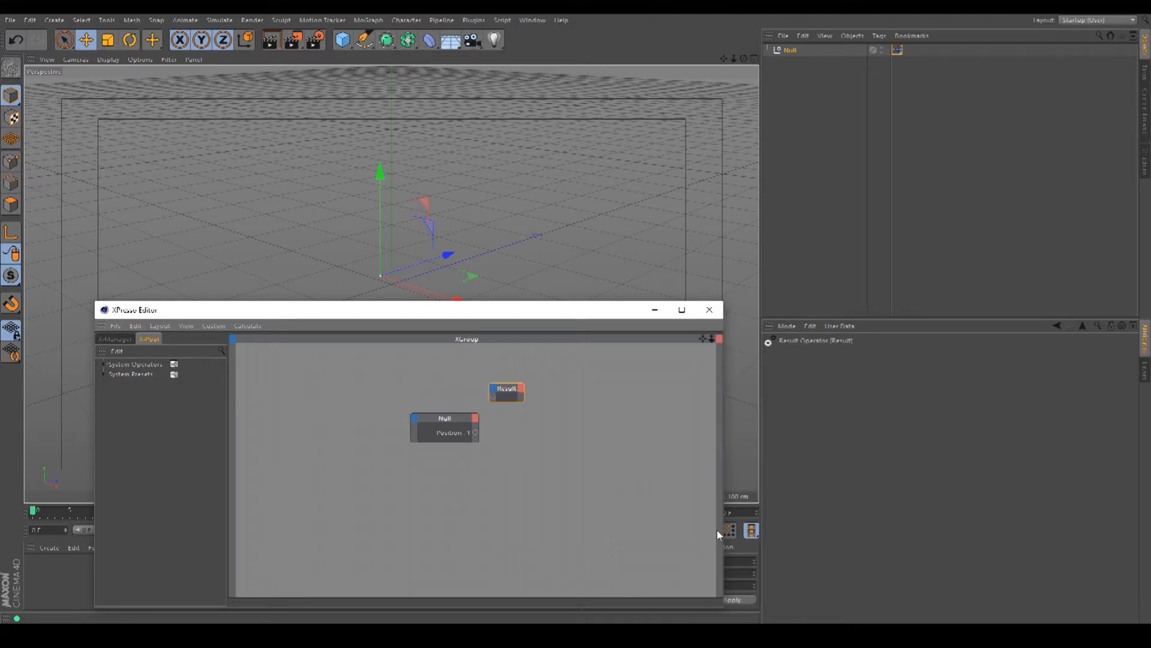
{"action": "left_click_drag", "start_coordinate": [509, 393], "coordinate": [541, 390]}
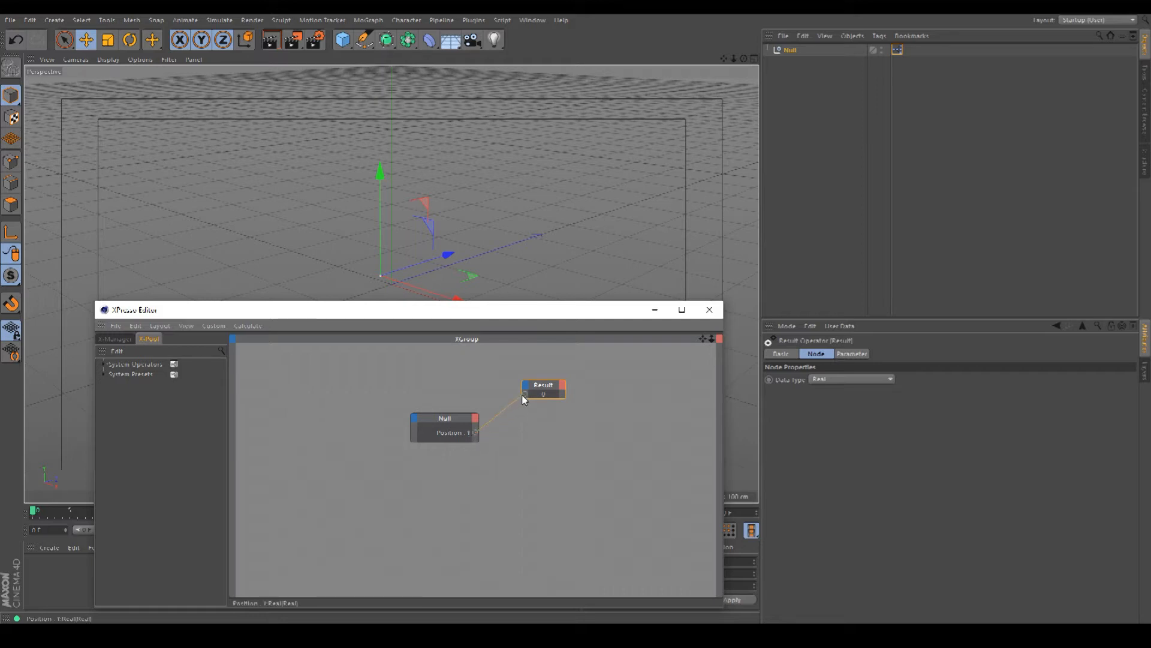
{"action": "left_click_drag", "start_coordinate": [526, 395], "coordinate": [526, 394]}
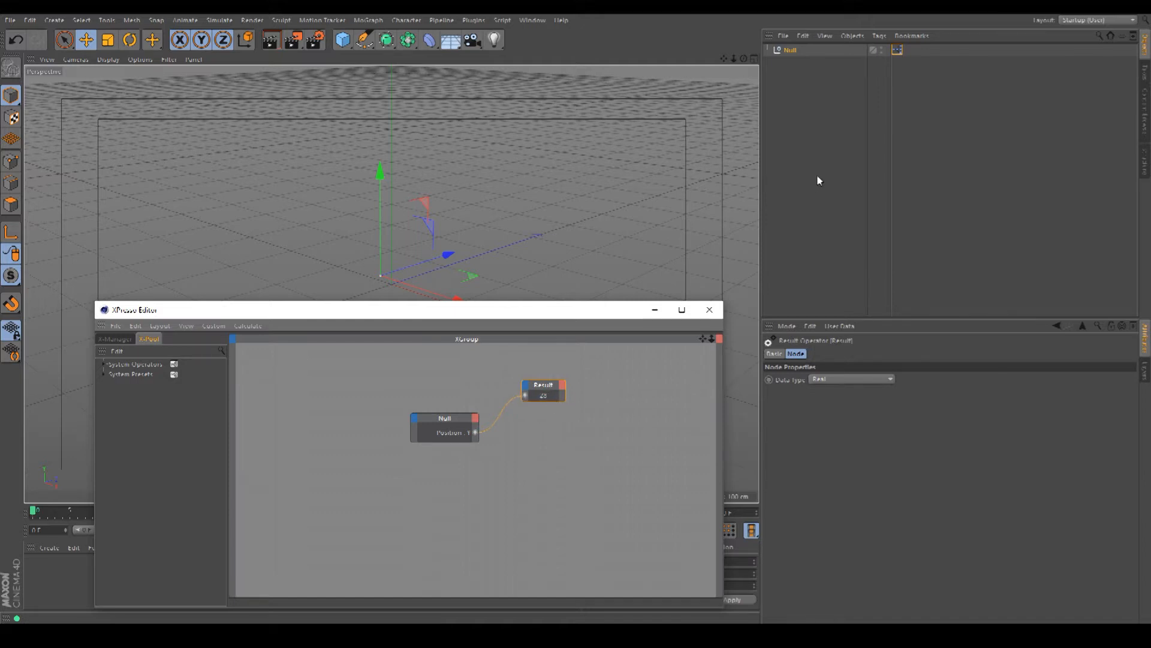
Check the Null object's coordinates, then move the Result node higher and widen the Null node for more ports
{"action": "left_click", "coordinate": [801, 50]}
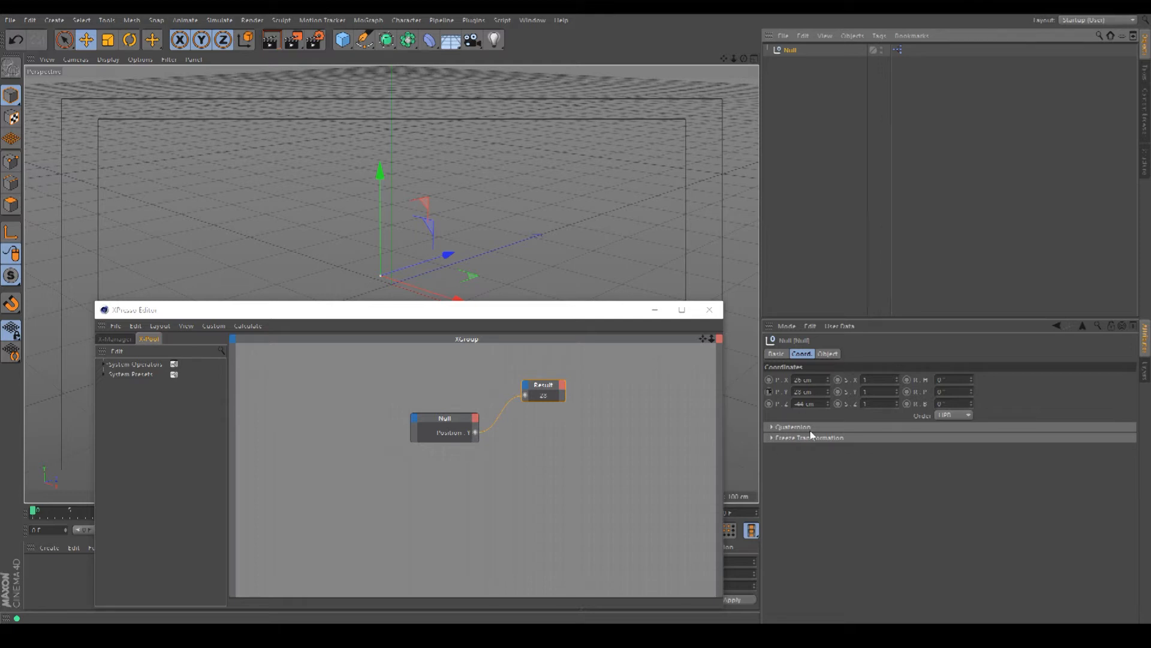
{"action": "mouse_move", "coordinate": [587, 312]}
{"action": "left_mouse_down"}
{"action": "mouse_move", "coordinate": [609, 289]}
{"action": "mouse_move", "coordinate": [592, 290]}
{"action": "mouse_move", "coordinate": [581, 311]}
{"action": "mouse_move", "coordinate": [596, 326]}
{"action": "left_mouse_up"}
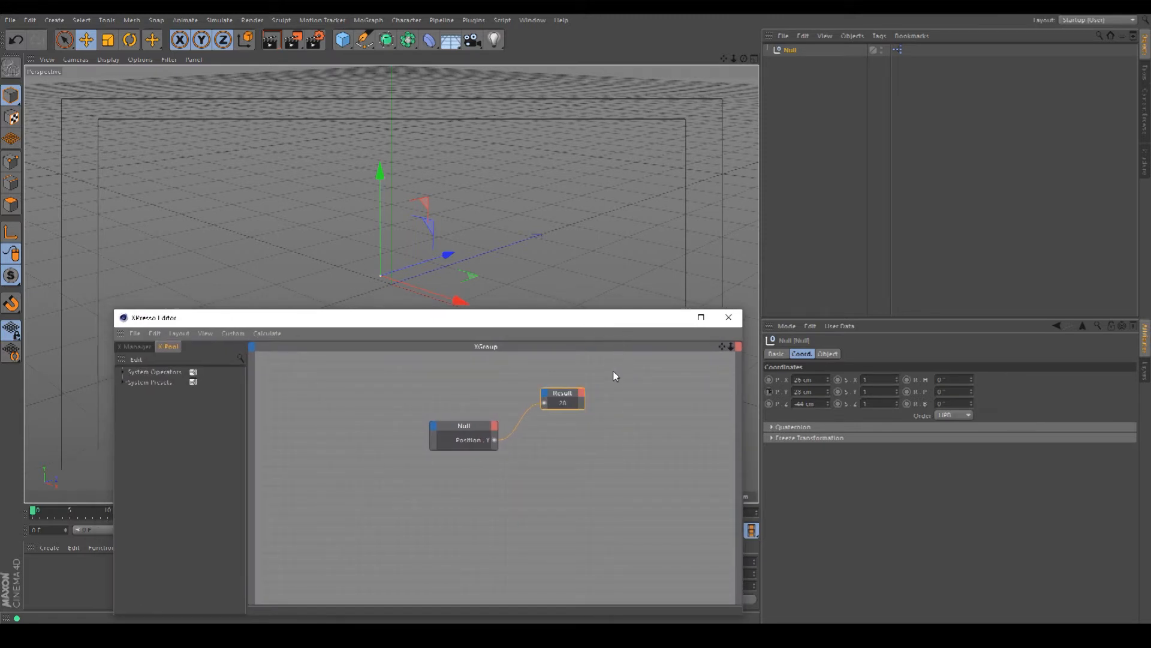
{"action": "left_click_drag", "start_coordinate": [556, 396], "coordinate": [551, 380]}
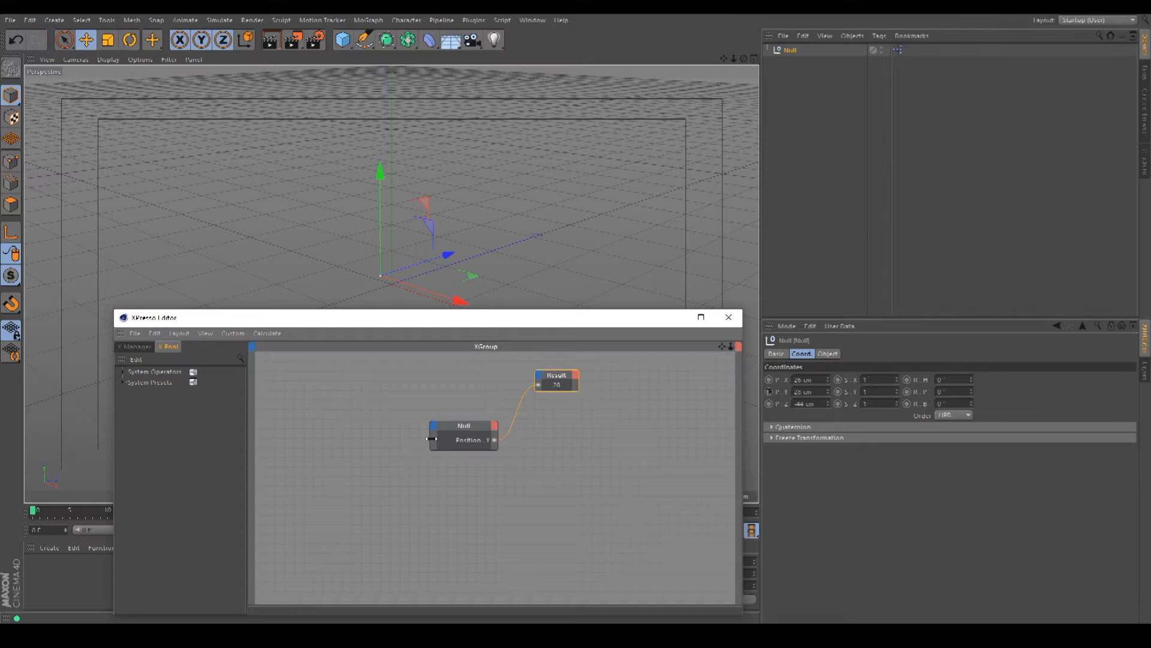
{"action": "left_click_drag", "start_coordinate": [431, 438], "coordinate": [381, 437]}
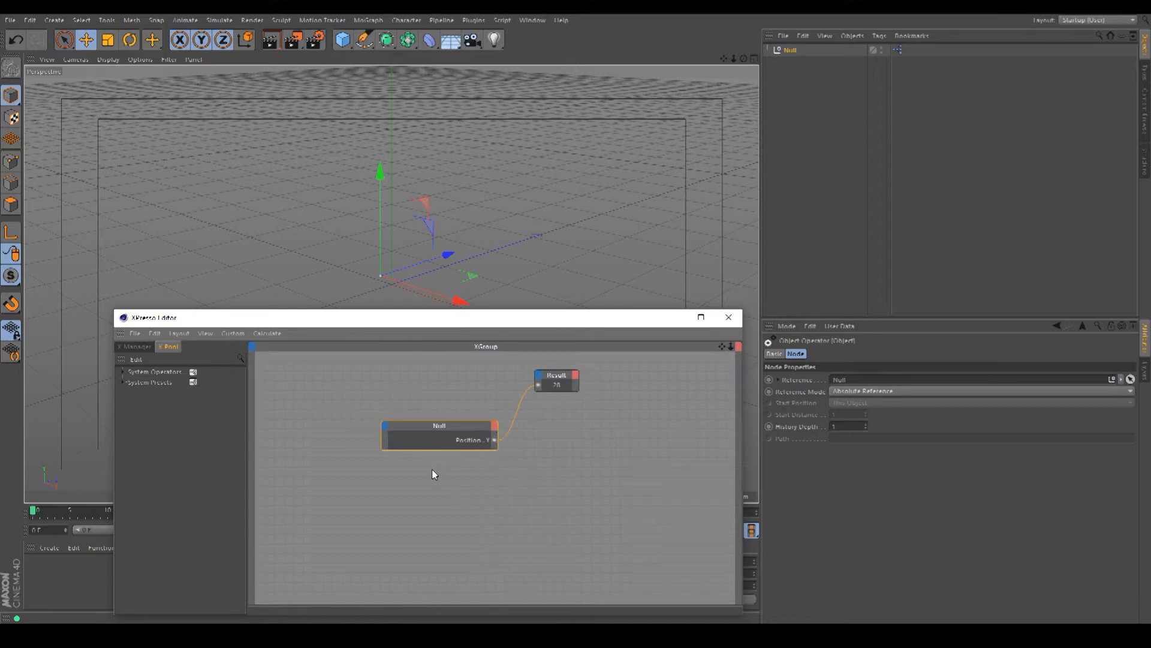
Add a Position . Y input port to the Null node
{"action": "left_click", "coordinate": [385, 426]}
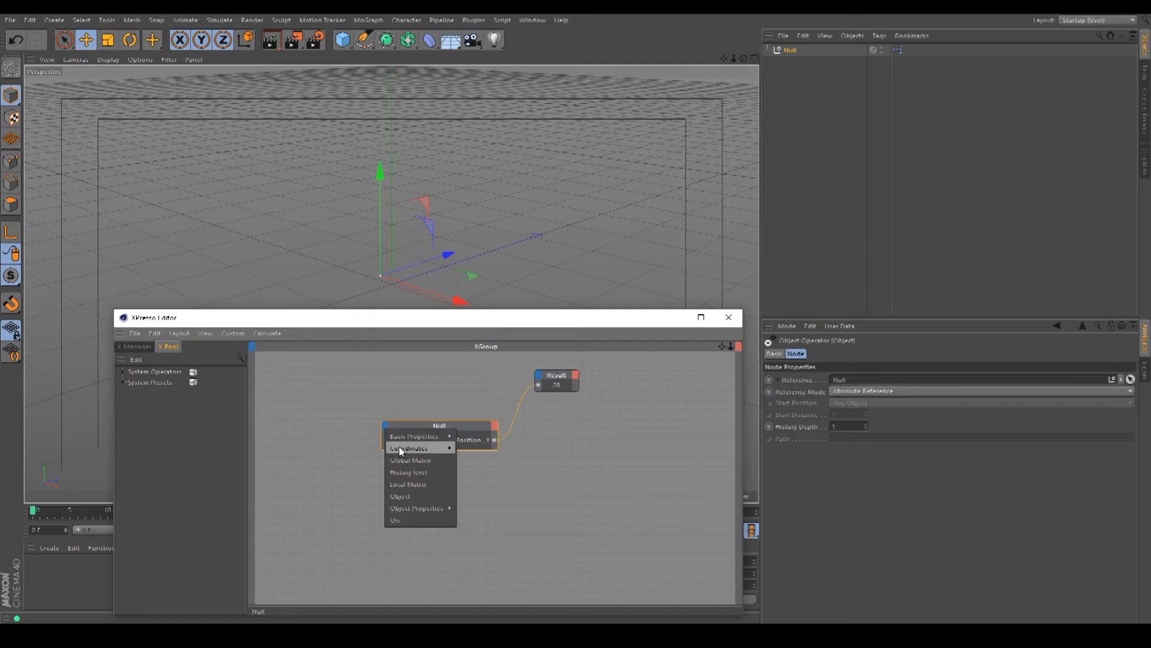
{"action": "mouse_move", "coordinate": [408, 448]}
{"action": "mouse_move", "coordinate": [505, 484]}
{"action": "left_click", "coordinate": [558, 508]}
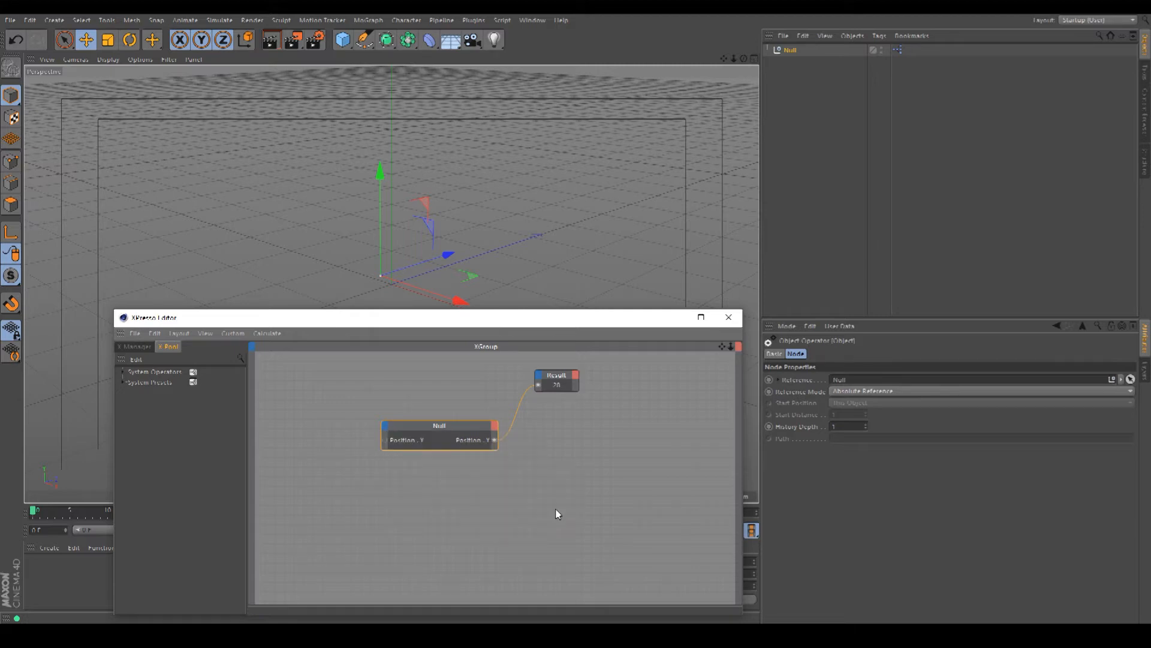
{"action": "left_click", "coordinate": [465, 497]}
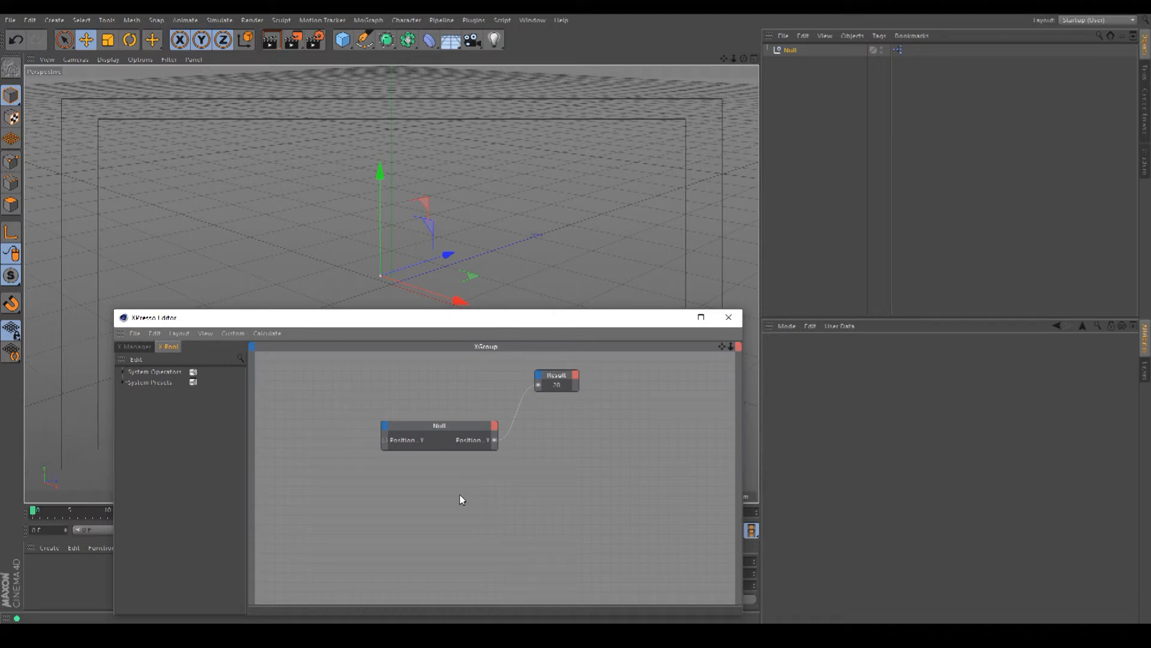
Add a Constant node to the graph on the input side of the Null node
{"action": "right_click", "coordinate": [308, 389]}
{"action": "mouse_move", "coordinate": [326, 393]}
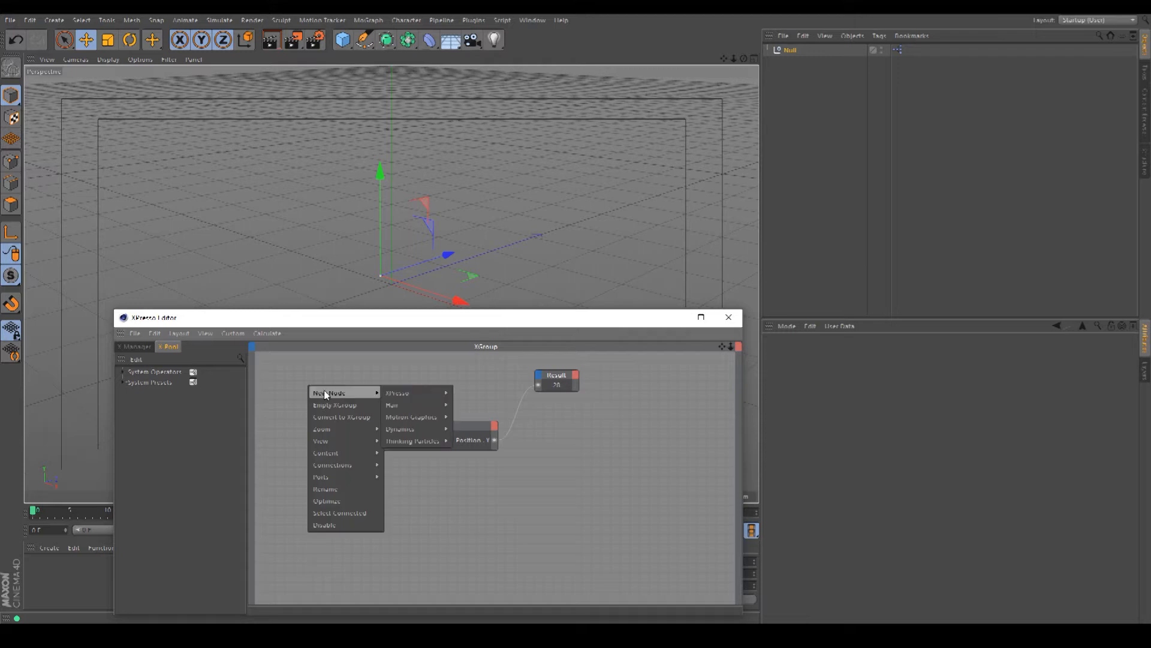
{"action": "mouse_move", "coordinate": [432, 395]}
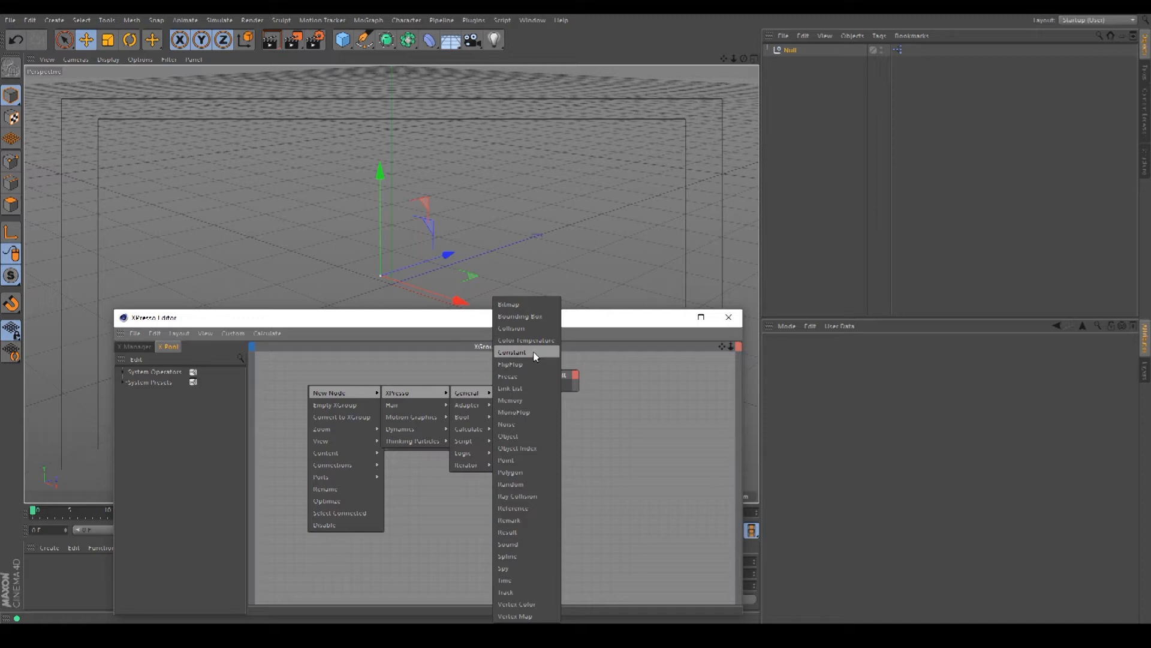
{"action": "left_click", "coordinate": [512, 352]}
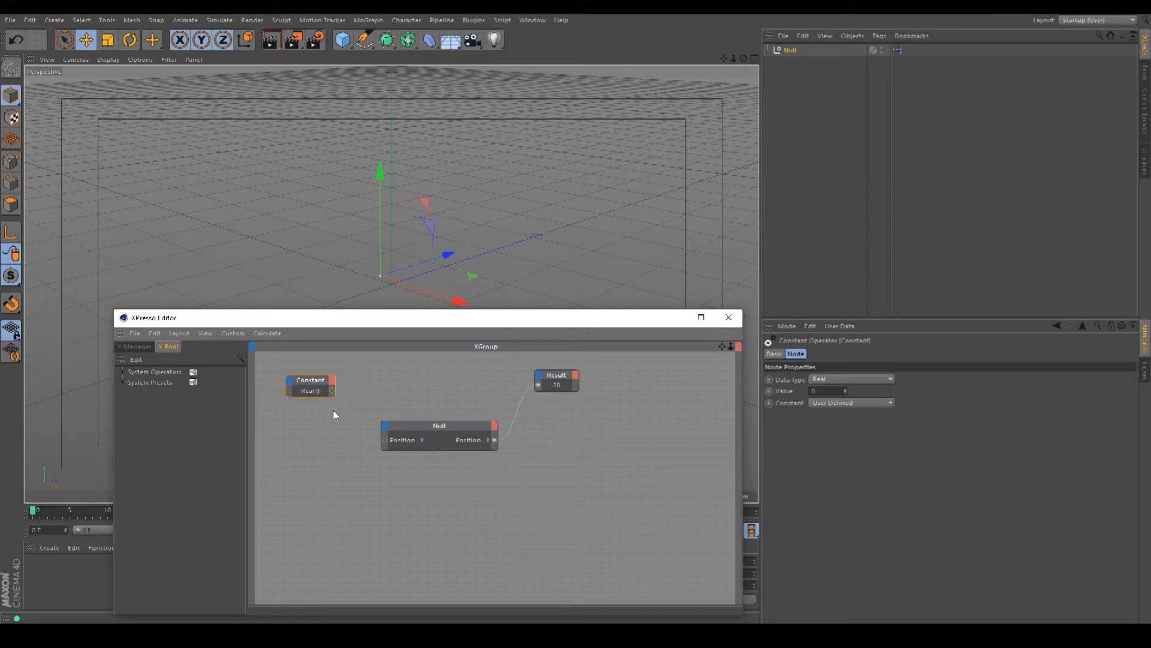
Connect the Constant node's Real output to the Null node's Position . Y input and reposition the XPresso Editor
{"action": "left_click_drag", "start_coordinate": [387, 441], "coordinate": [384, 440]}
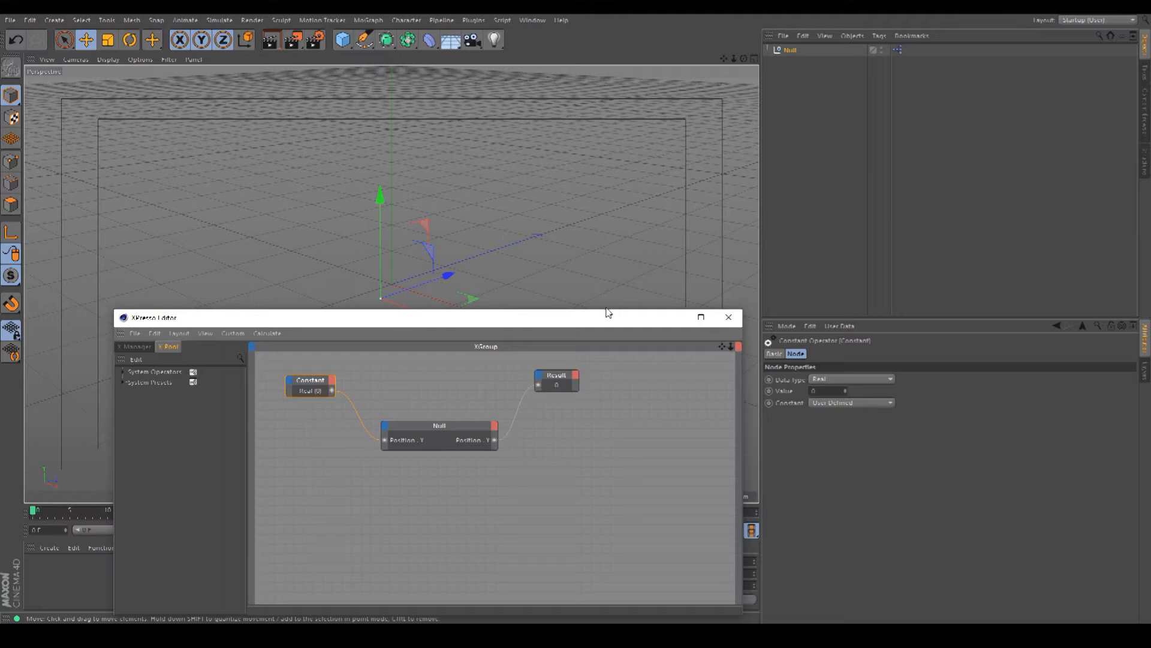
{"action": "left_click_drag", "start_coordinate": [602, 312], "coordinate": [600, 324]}
{"action": "left_click_drag", "start_coordinate": [722, 359], "coordinate": [724, 402]}
Try to change the Null object's Y position directly in its coordinates
{"action": "left_click", "coordinate": [811, 51]}
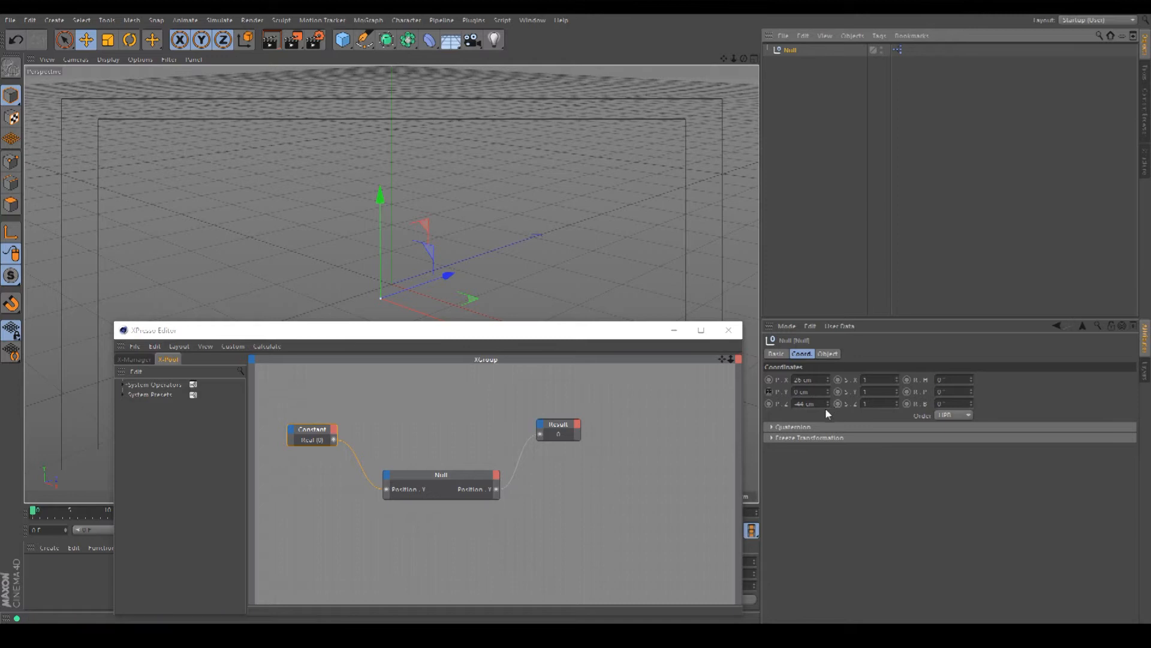
{"action": "left_click", "coordinate": [828, 390]}
{"action": "left_click_drag", "start_coordinate": [828, 391], "coordinate": [827, 380]}
{"action": "left_click_drag", "start_coordinate": [827, 391], "coordinate": [827, 379]}
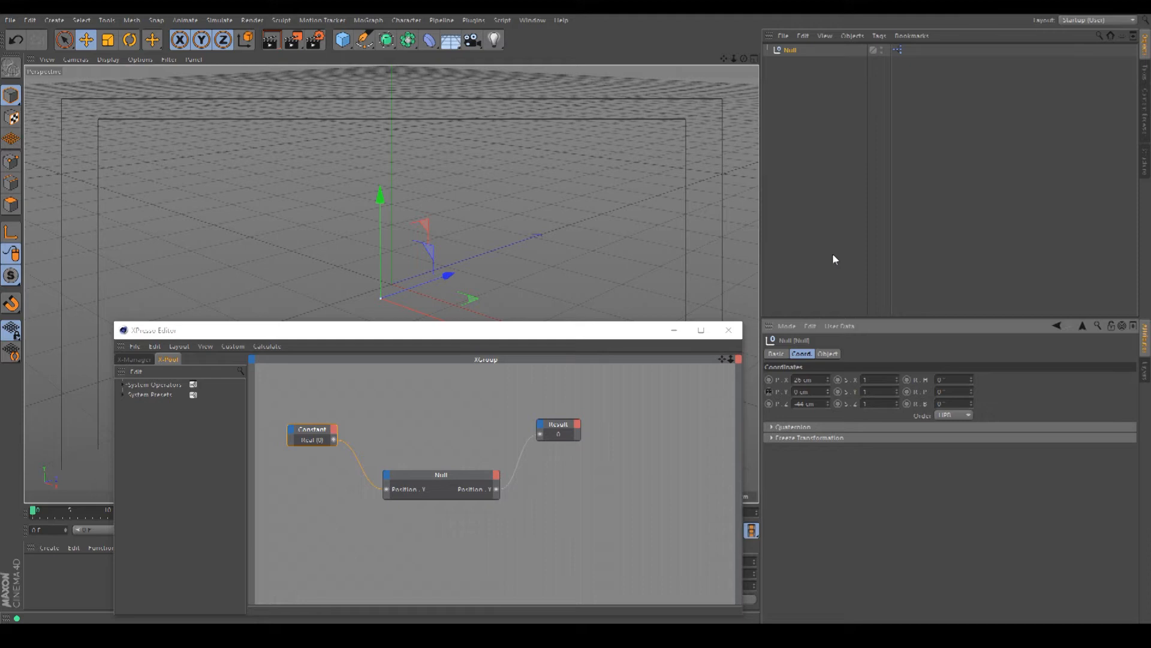
Inspect the XPresso tag, toggle its Enable option off and on, and return to the Null's Y position
{"action": "left_click", "coordinate": [899, 51]}
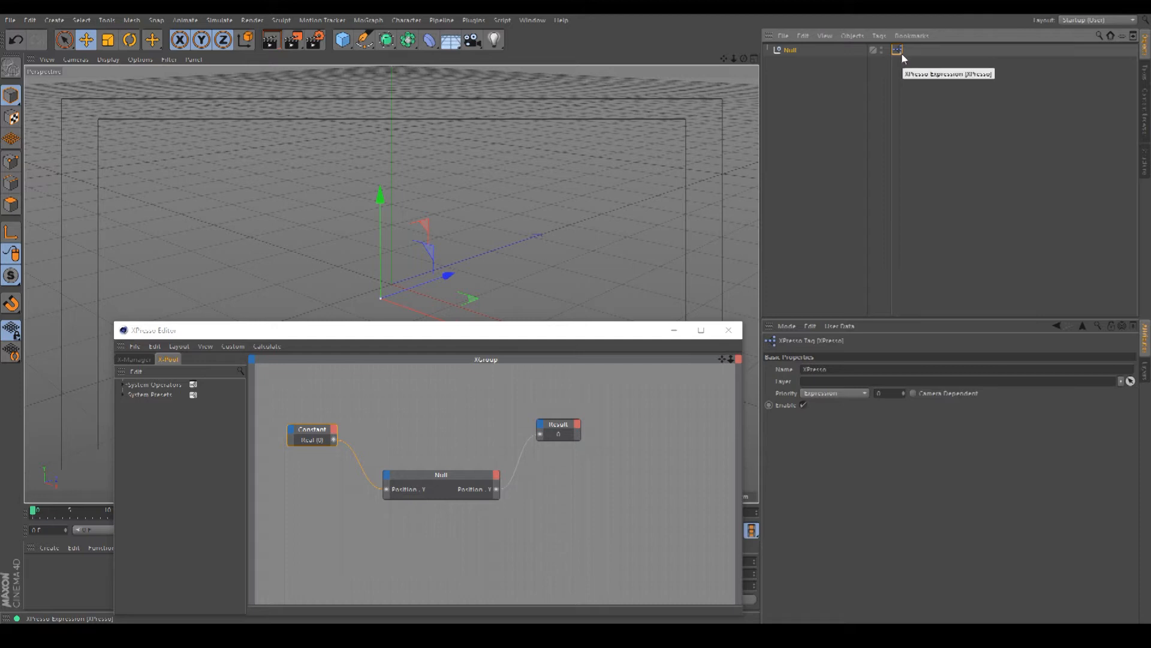
{"action": "left_click", "coordinate": [804, 405]}
{"action": "left_click", "coordinate": [803, 406]}
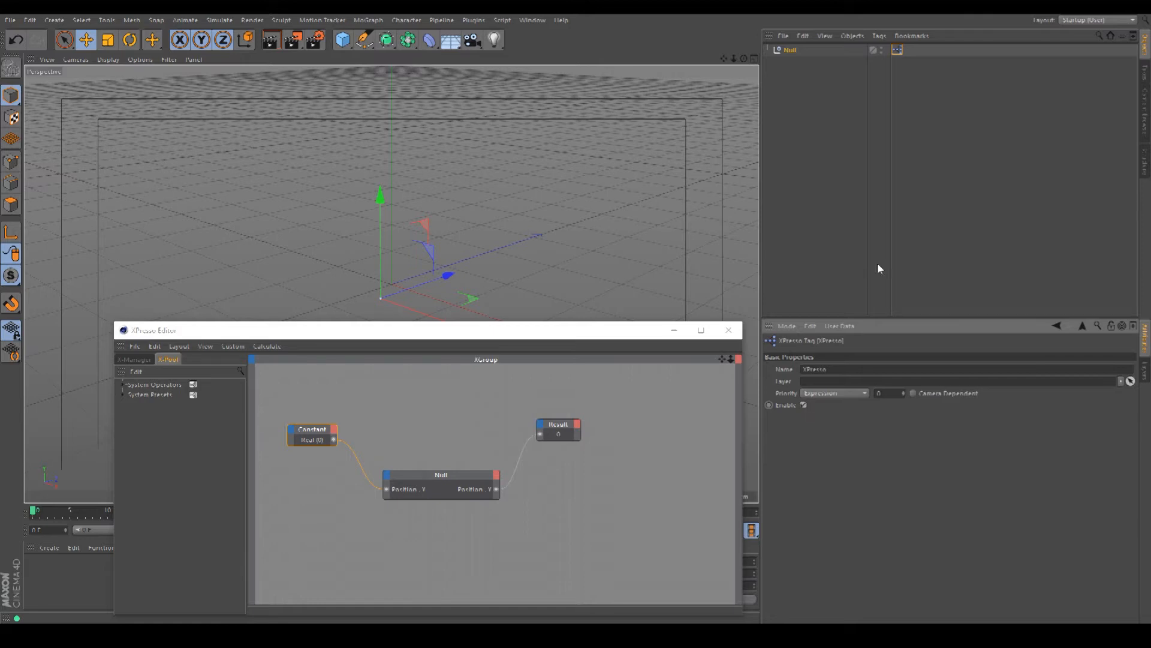
{"action": "left_click", "coordinate": [787, 52]}
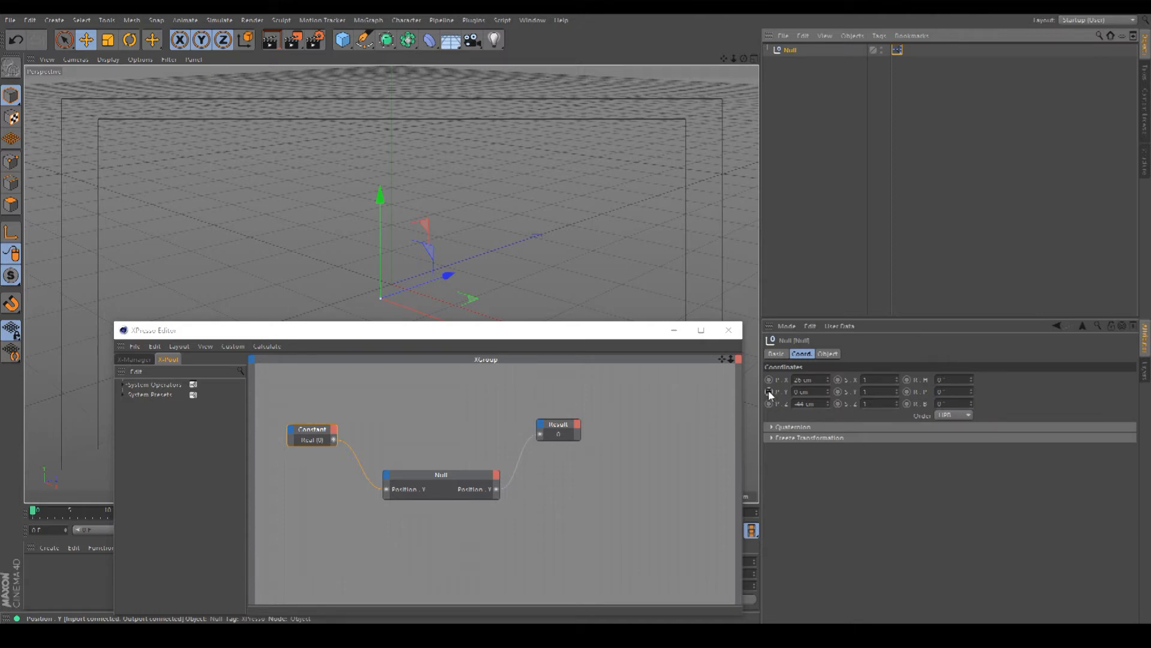
{"action": "left_click", "coordinate": [804, 392]}
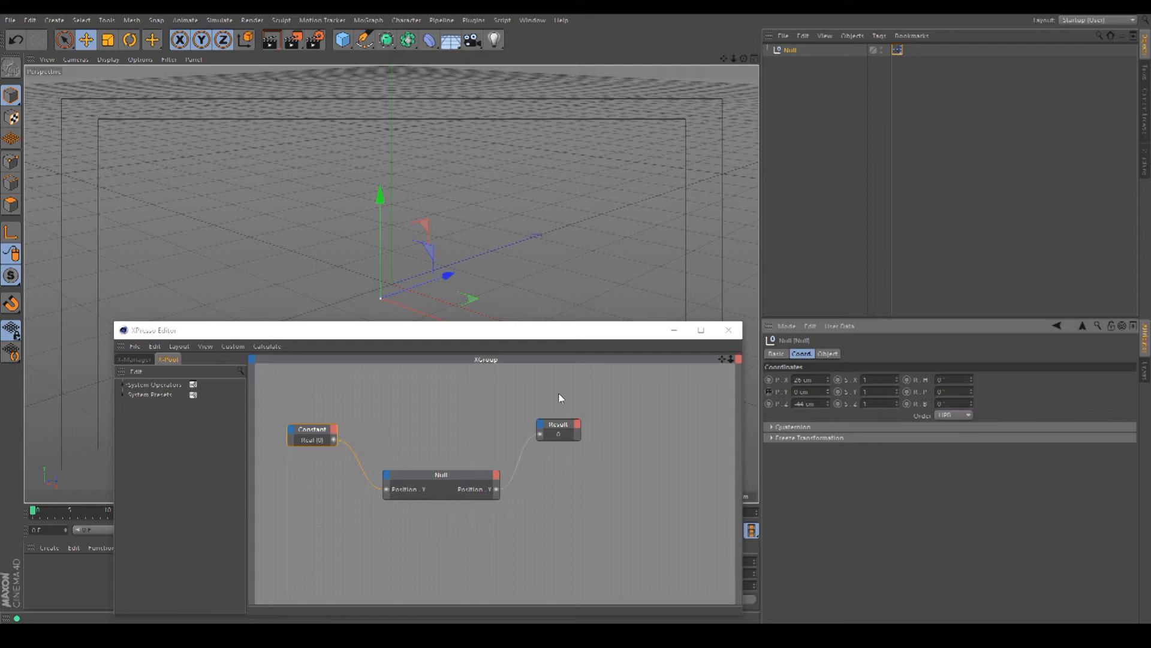
Compare the properties of the Constant, Null and Result nodes by selecting them in turn
{"action": "left_click", "coordinate": [631, 454]}
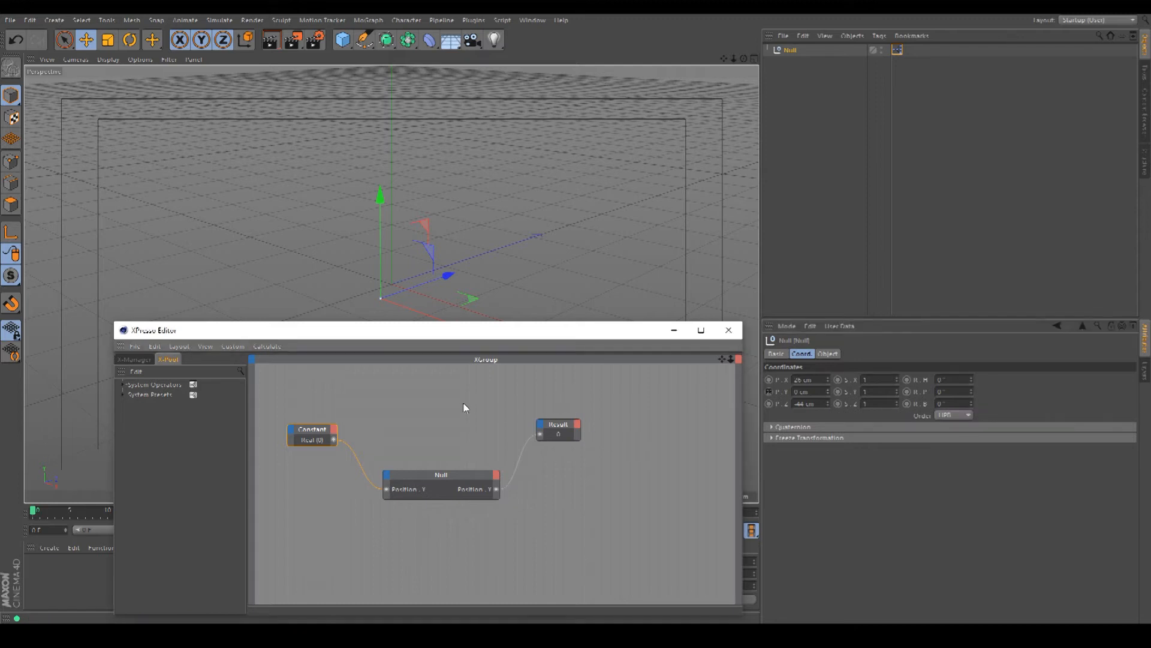
{"action": "left_click", "coordinate": [317, 430]}
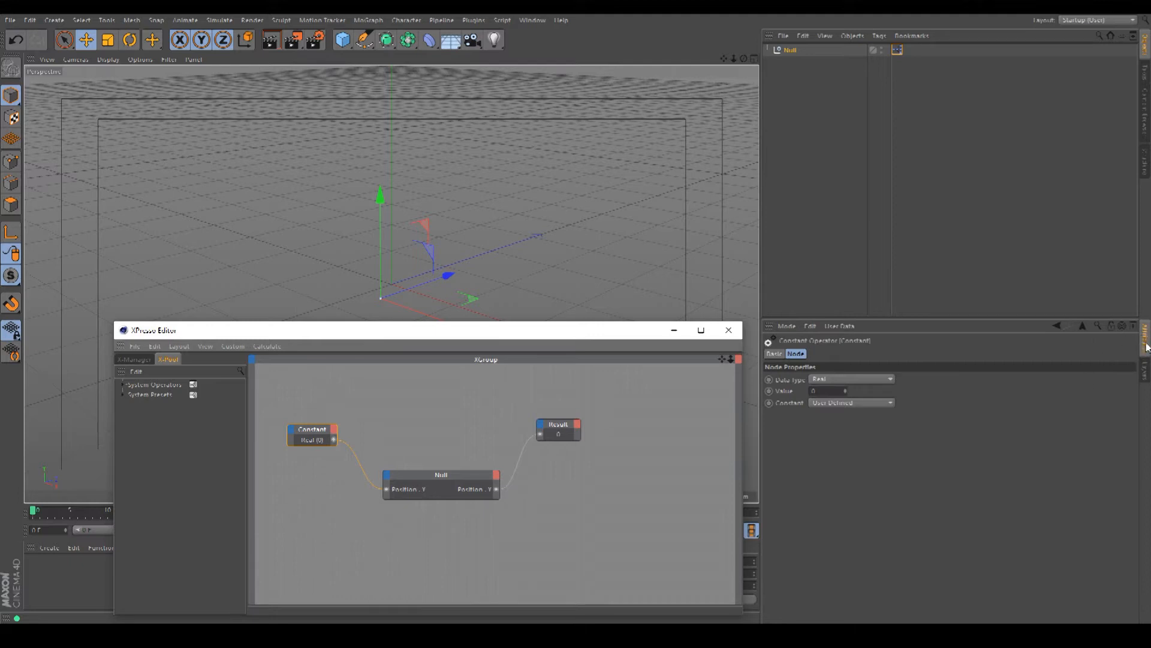
{"action": "left_click", "coordinate": [445, 485]}
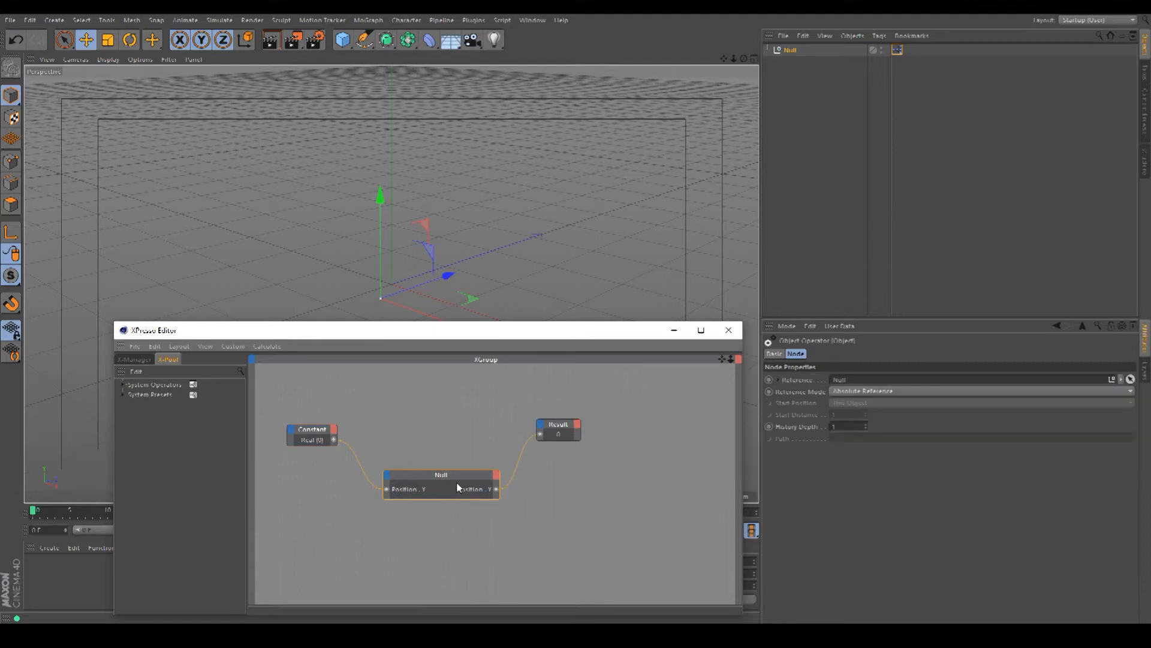
{"action": "left_click", "coordinate": [561, 430]}
{"action": "left_click", "coordinate": [454, 478]}
Set the Constant node's value to 40 and shift the Null node slightly up and toward the Constant node
{"action": "left_click", "coordinate": [306, 436]}
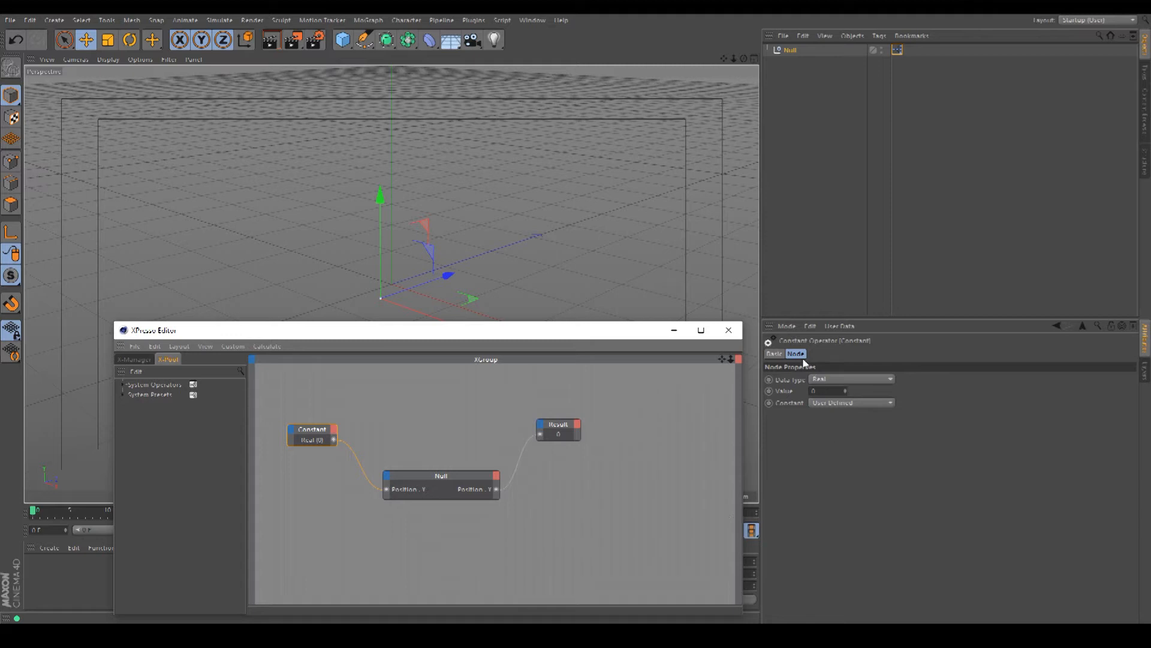
{"action": "left_click", "coordinate": [836, 392]}
{"action": "scroll", "coordinate": [839, 392], "scroll_direction": "up", "scroll_amount": 20}
{"action": "scroll", "coordinate": [838, 393], "scroll_direction": "up", "scroll_amount": 5}
{"action": "mouse_move", "coordinate": [845, 392]}
{"action": "left_mouse_down"}
{"action": "mouse_move", "coordinate": [846, 294]}
{"action": "mouse_move", "coordinate": [846, 420]}
{"action": "mouse_move", "coordinate": [848, 396]}
{"action": "left_mouse_up"}
{"action": "left_click", "coordinate": [846, 393]}
{"action": "left_click_drag", "start_coordinate": [459, 489], "coordinate": [449, 475]}
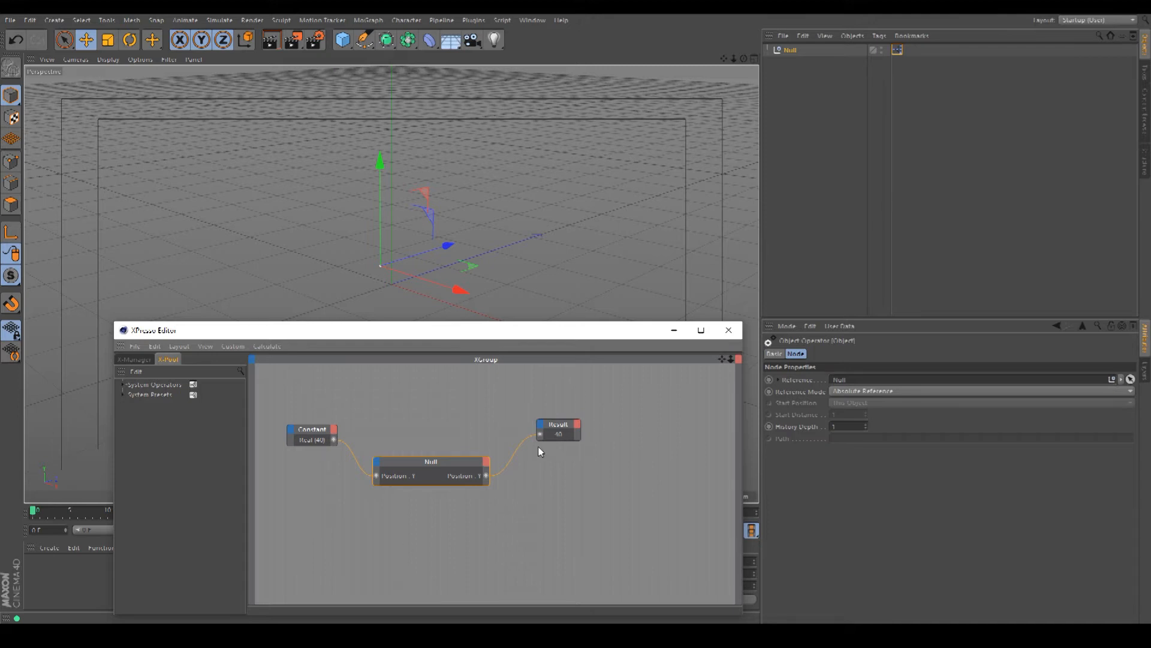
Close the XPresso Editor, reselect the Null and test changing its X, Y and Z positions
{"action": "left_click", "coordinate": [729, 330]}
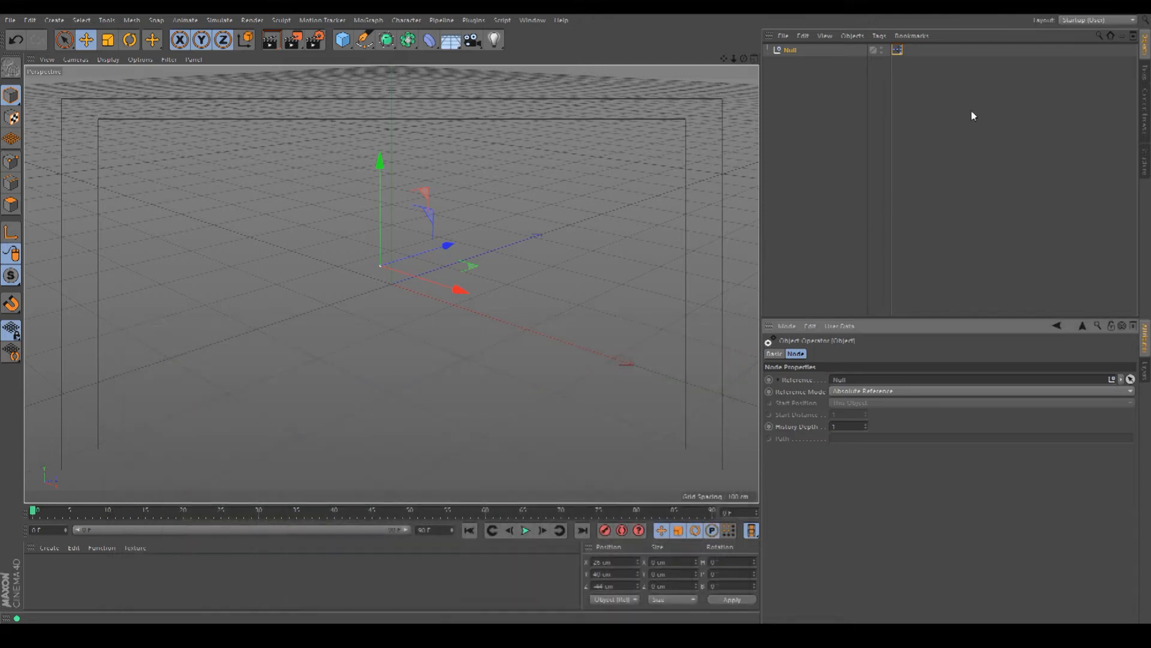
{"action": "left_click", "coordinate": [922, 70]}
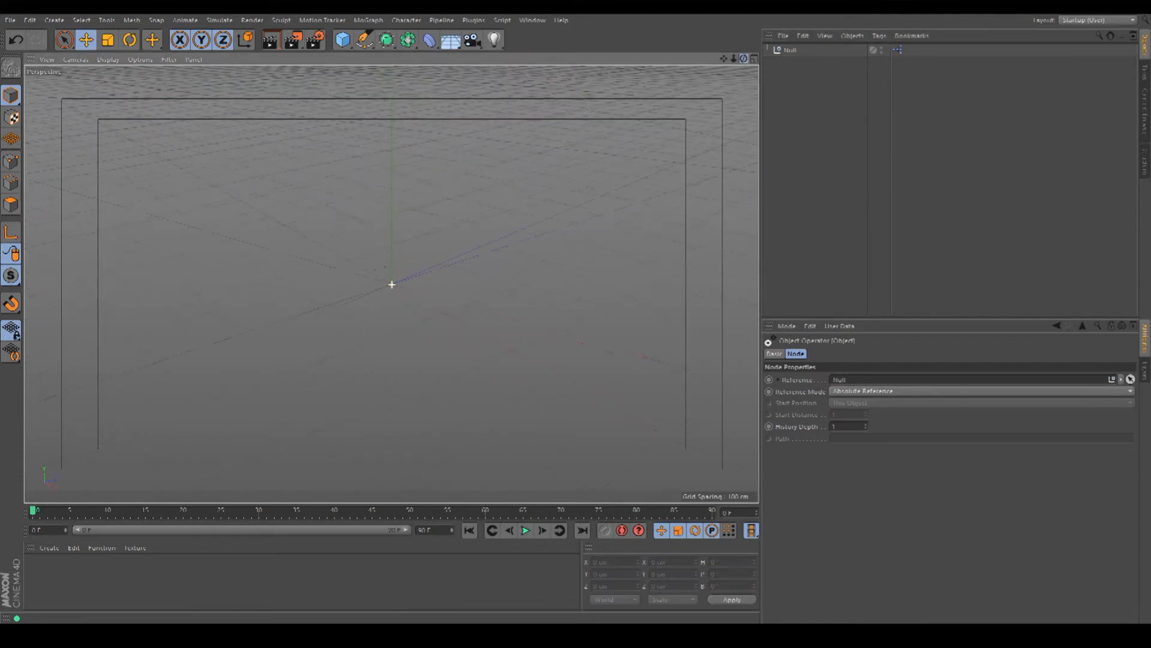
{"action": "left_click", "coordinate": [789, 50]}
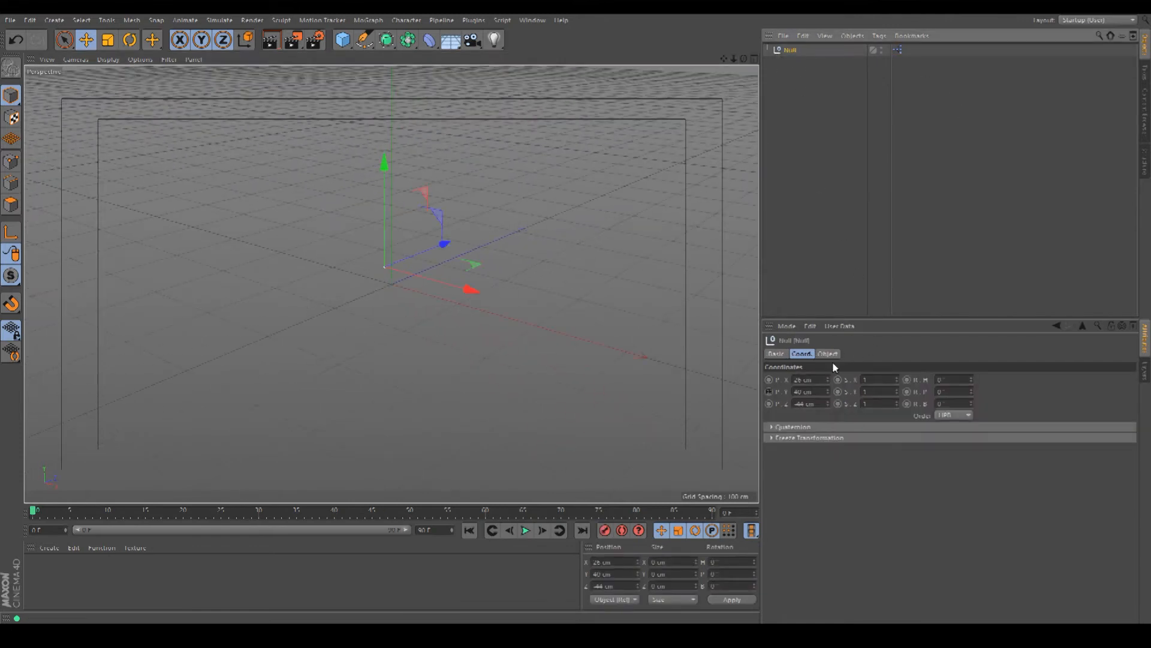
{"action": "mouse_move", "coordinate": [828, 403]}
{"action": "left_mouse_down"}
{"action": "mouse_move", "coordinate": [829, 368]}
{"action": "mouse_move", "coordinate": [831, 402]}
{"action": "mouse_move", "coordinate": [831, 387]}
{"action": "left_mouse_up"}
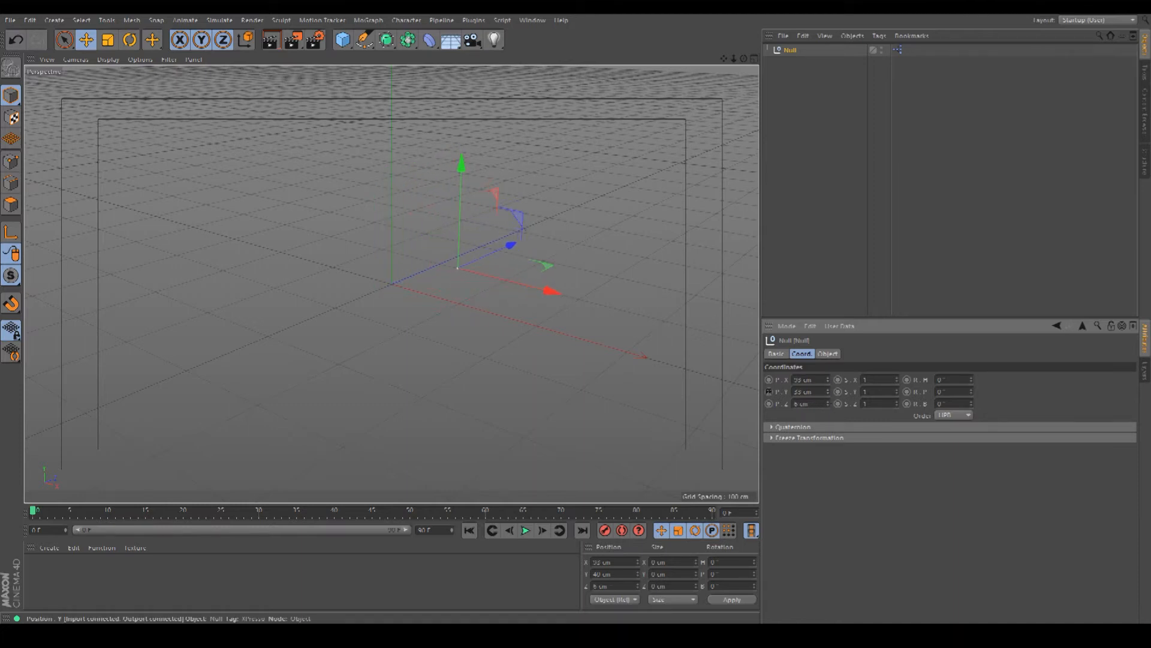
{"action": "left_click_drag", "start_coordinate": [724, 59], "coordinate": [724, 107]}
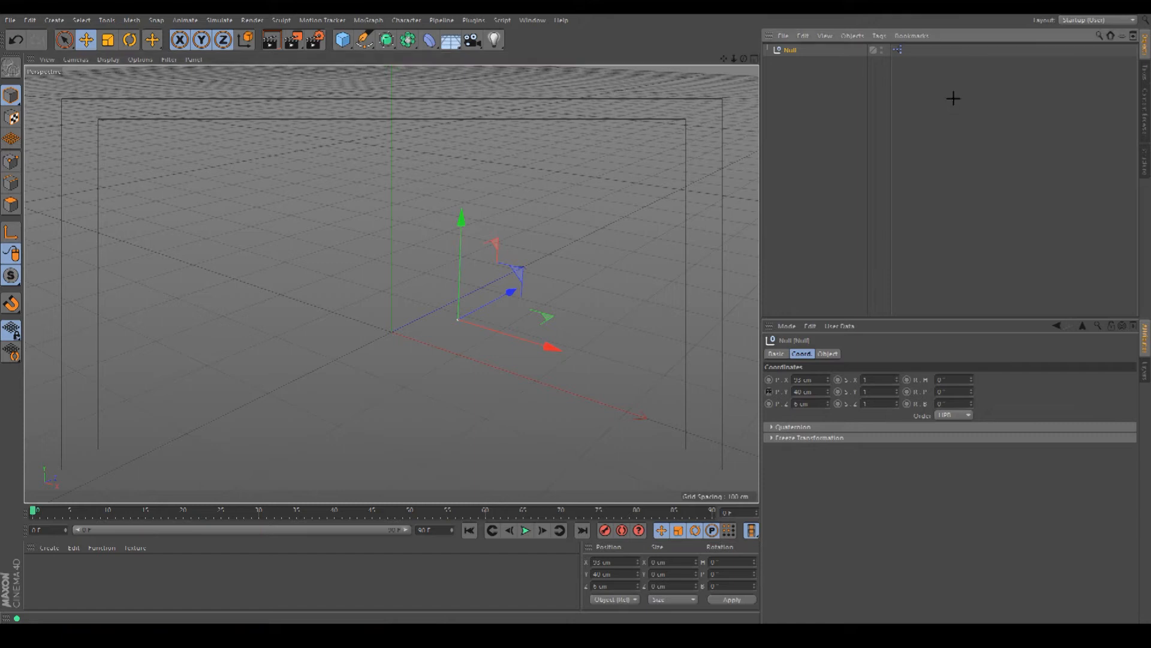
Delete everything in the scene and add a Text spline
{"action": "key", "text": "ctrl+a"}
{"action": "key", "text": "Delete"}
{"action": "left_click_drag", "start_coordinate": [743, 61], "coordinate": [729, 71]}
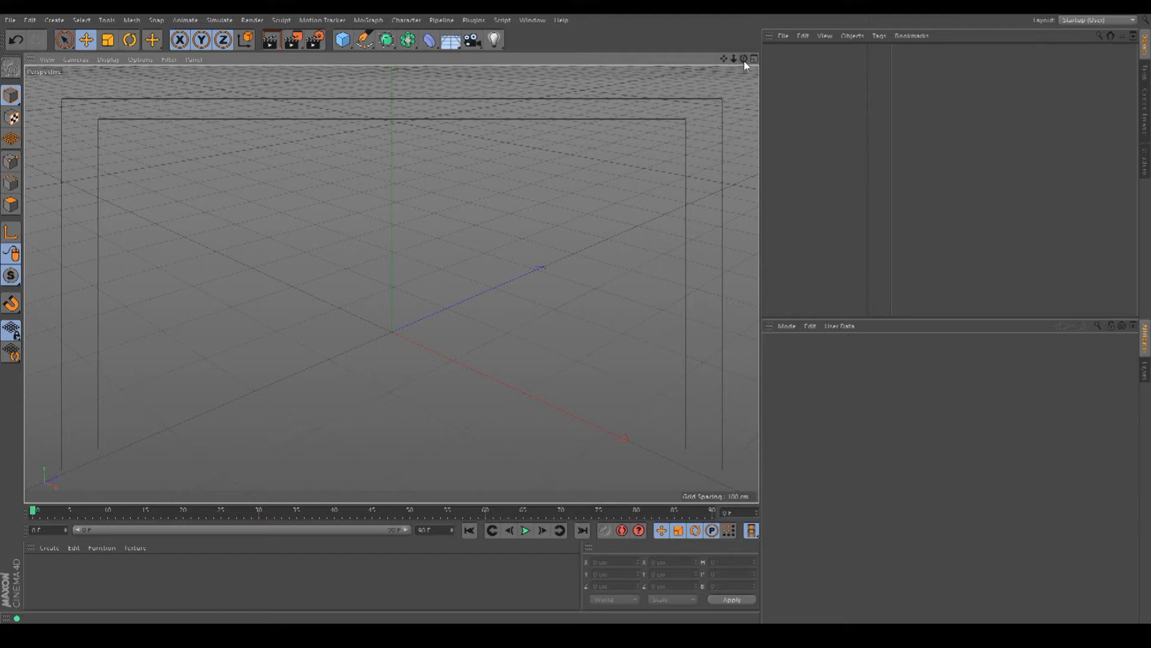
{"action": "left_click", "coordinate": [365, 41]}
{"action": "left_click", "coordinate": [554, 78]}
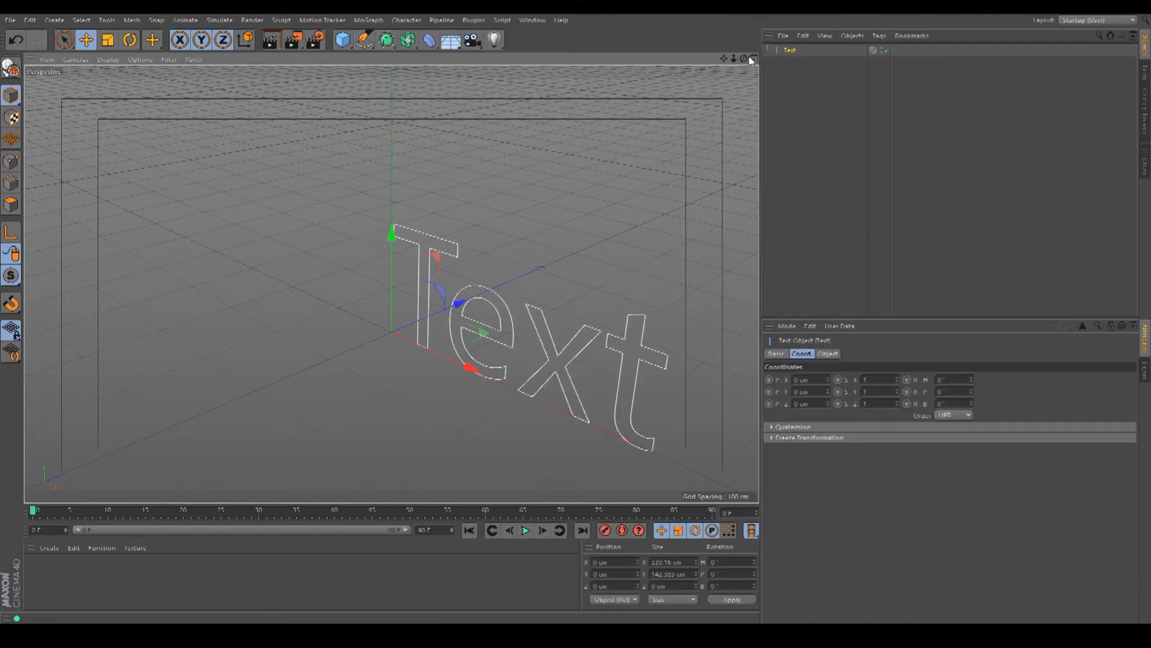
Replace the Text spline's default text with a four-letter first name
{"action": "left_click_drag", "start_coordinate": [745, 62], "coordinate": [739, 62]}
{"action": "left_click", "coordinate": [830, 354]}
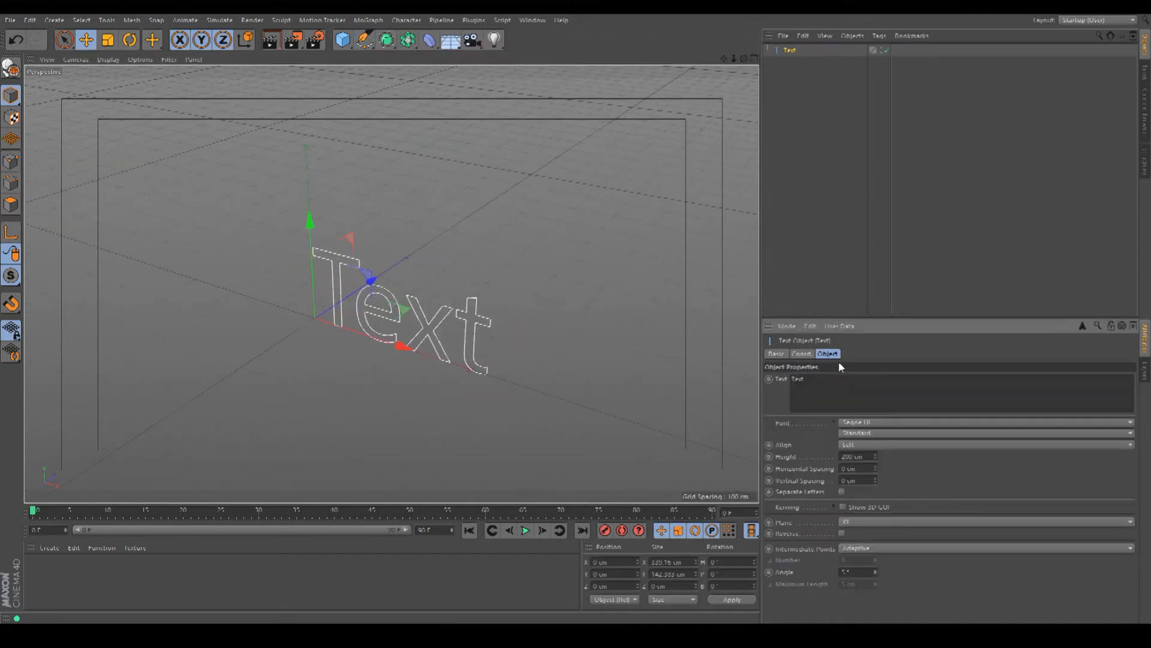
{"action": "key", "text": "ctrl+a"}
{"action": "type", "text": "In"}
{"action": "type", "text": "hn"}
Duplicate the Text spline about 230 cm along Z and change the copy's text to a second first name
{"action": "left_click_drag", "start_coordinate": [372, 280], "coordinate": [678, 296]}
{"action": "key", "text": "ctrl+a"}
{"action": "type", "text": "Marti"}
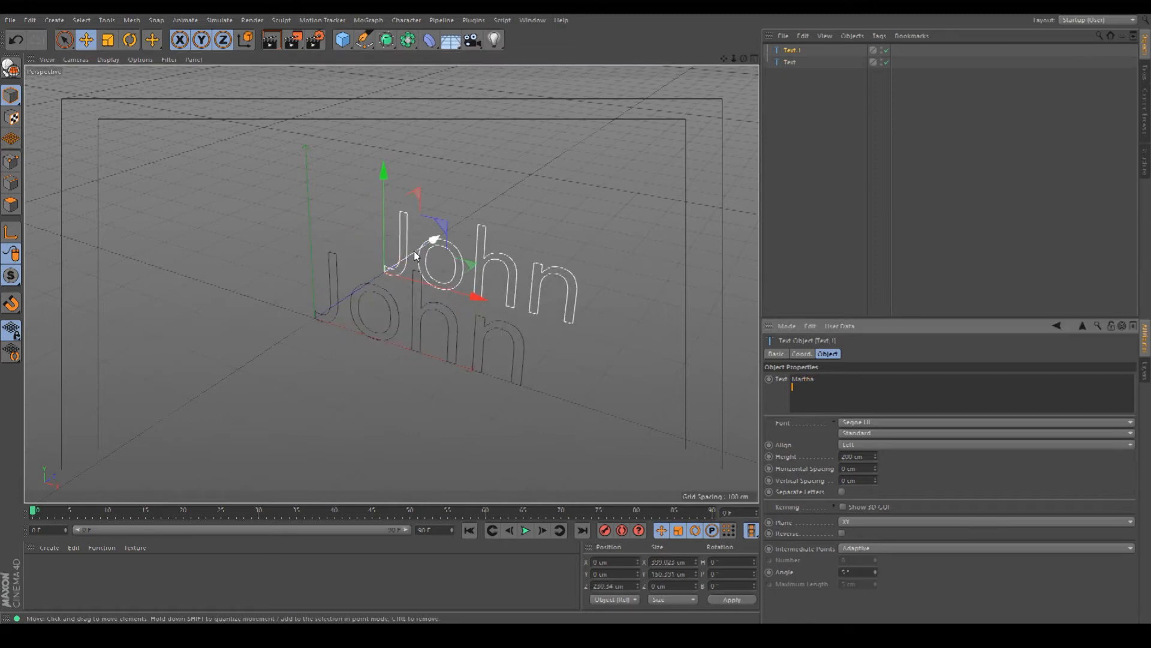
Duplicate the second Text spline farther back along Z and change the new copy's text to a third first name
{"action": "left_click_drag", "start_coordinate": [423, 247], "coordinate": [501, 192], "text": "ctrl"}
{"action": "left_click", "coordinate": [864, 389]}
{"action": "key", "text": "ctrl+a"}
{"action": "type", "text": "Steven"}
{"action": "key", "text": "BackSpace"}
{"action": "key", "text": "BackSpace"}
{"action": "key", "text": "BackSpace"}
{"action": "key", "text": "BackSpace"}
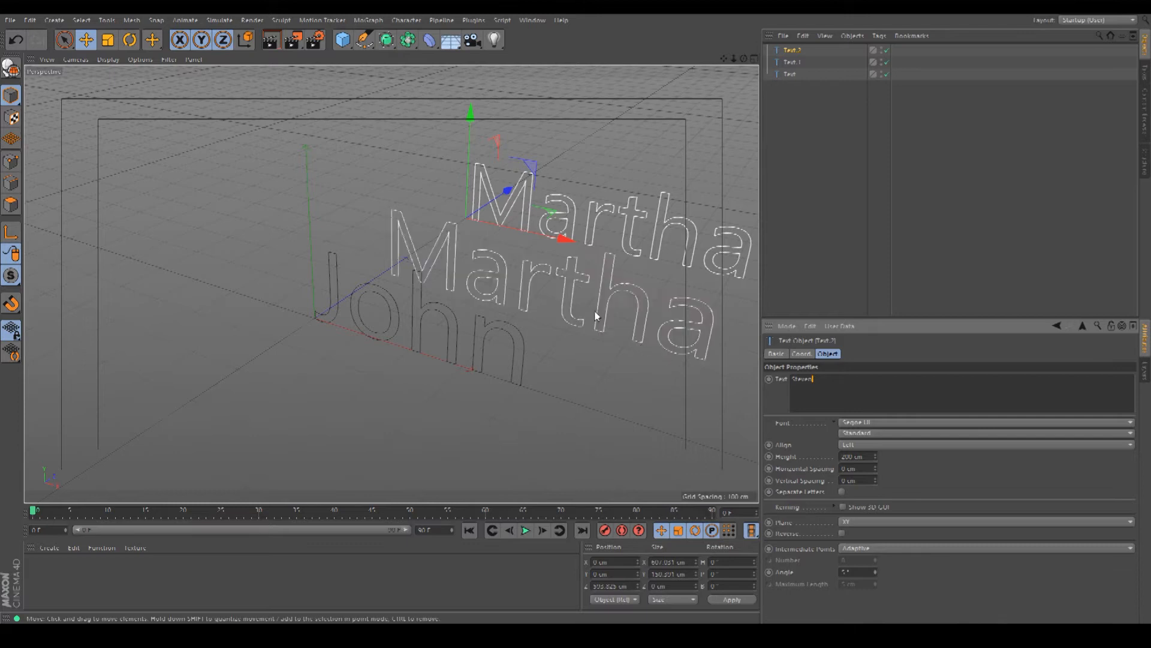
Examine the three Text splines one after another, then clear the selection
{"action": "mouse_move", "coordinate": [735, 60]}
{"action": "left_mouse_down"}
{"action": "mouse_move", "coordinate": [690, 60]}
{"action": "mouse_move", "coordinate": [721, 62]}
{"action": "mouse_move", "coordinate": [682, 85]}
{"action": "mouse_move", "coordinate": [699, 59]}
{"action": "mouse_move", "coordinate": [734, 62]}
{"action": "left_mouse_up"}
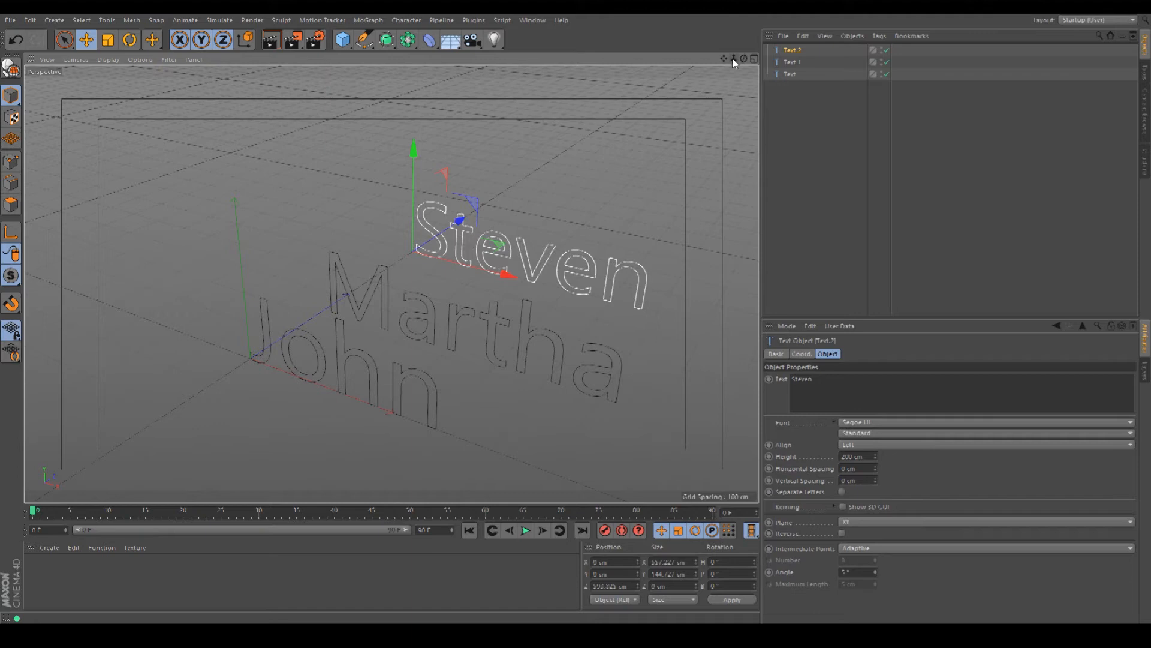
{"action": "mouse_move", "coordinate": [724, 59]}
{"action": "left_mouse_down"}
{"action": "mouse_move", "coordinate": [723, 71]}
{"action": "mouse_move", "coordinate": [747, 62]}
{"action": "mouse_move", "coordinate": [725, 61]}
{"action": "mouse_move", "coordinate": [737, 64]}
{"action": "left_mouse_up"}
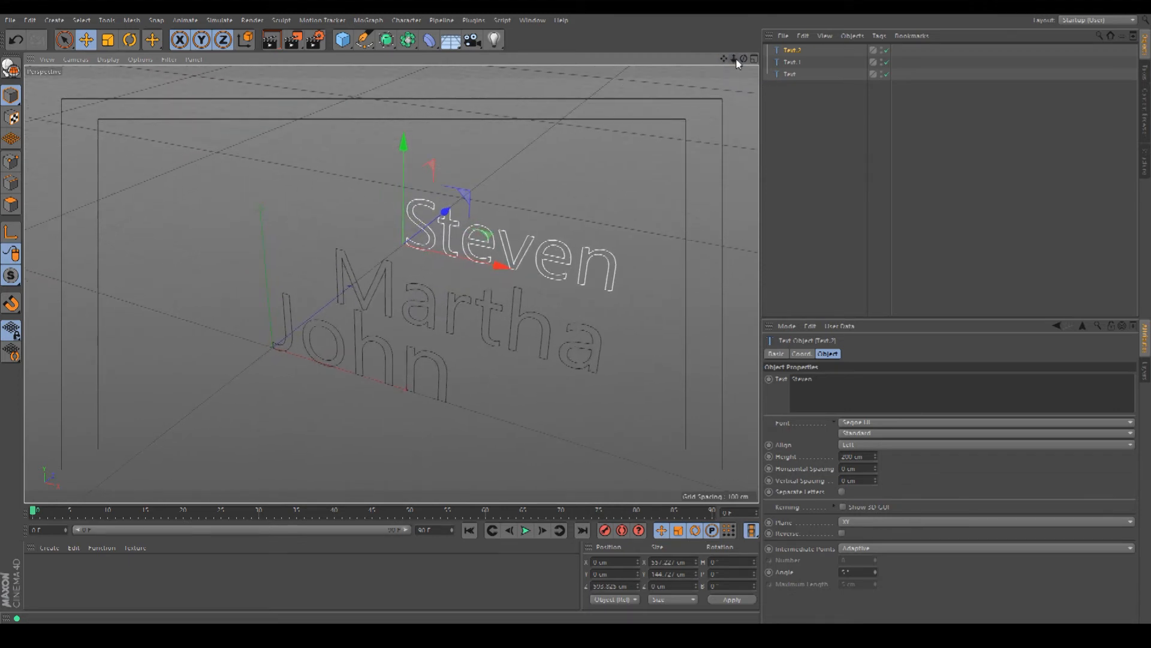
{"action": "left_click", "coordinate": [818, 93]}
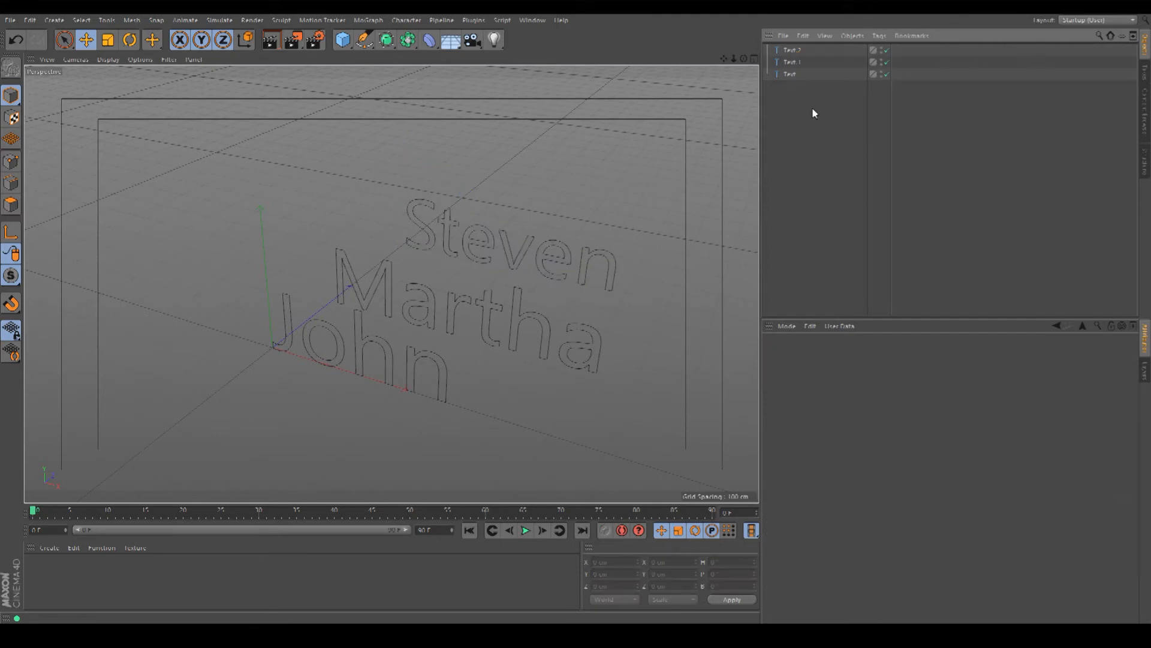
{"action": "left_click", "coordinate": [801, 73]}
{"action": "left_click", "coordinate": [800, 61]}
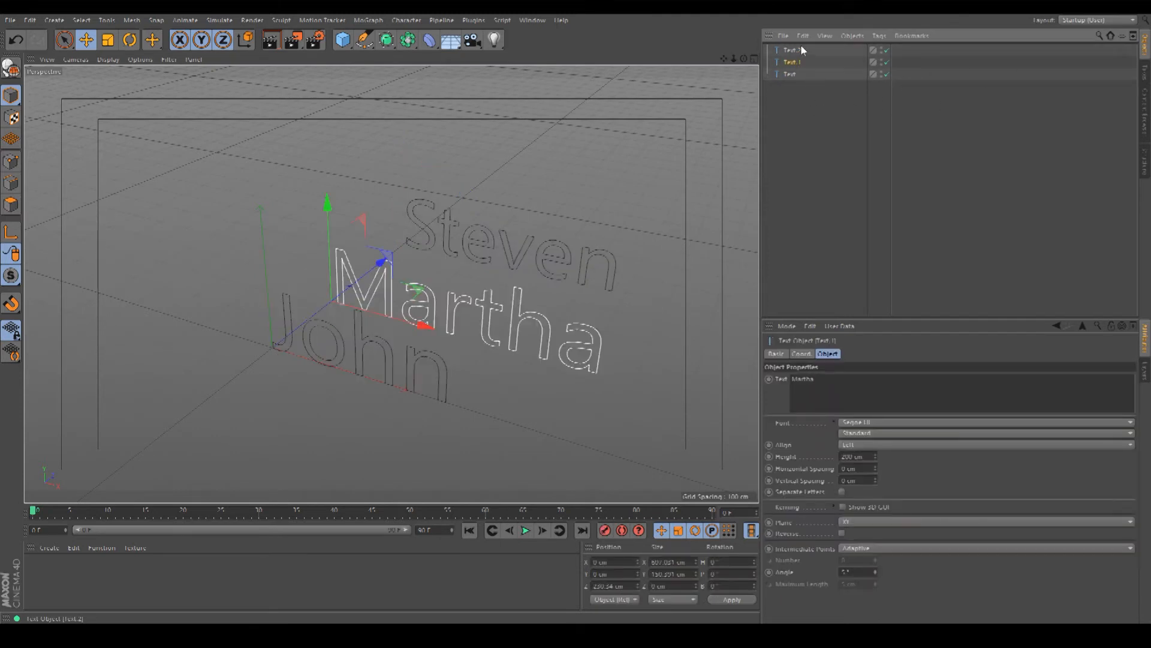
{"action": "left_click", "coordinate": [800, 49]}
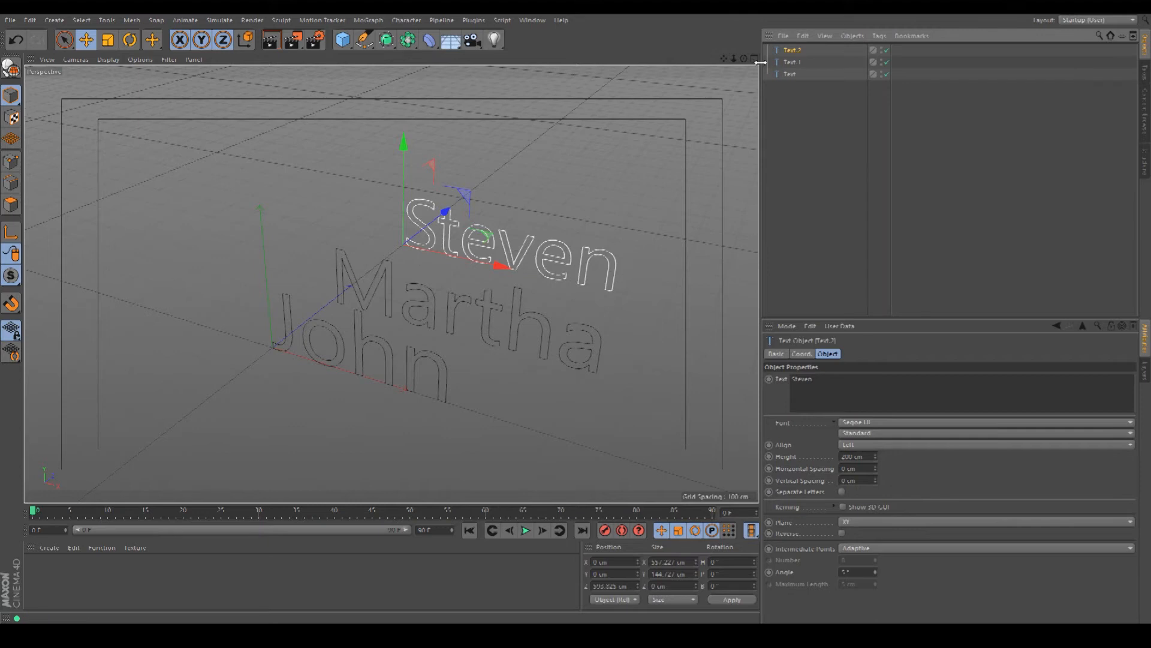
{"action": "left_click", "coordinate": [809, 89]}
{"action": "left_click", "coordinate": [794, 50]}
{"action": "left_click", "coordinate": [821, 102]}
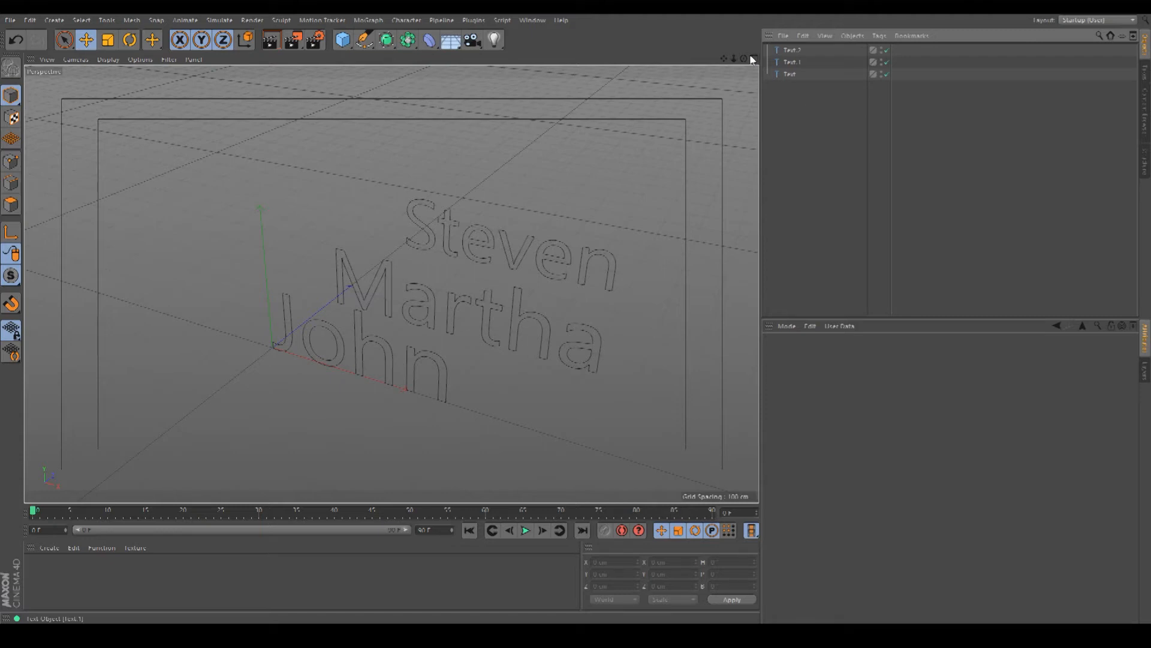
Pick the middle Text spline in the viewport with Live Selection, then deselect it and view all three names
{"action": "left_click_drag", "start_coordinate": [744, 59], "coordinate": [744, 63]}
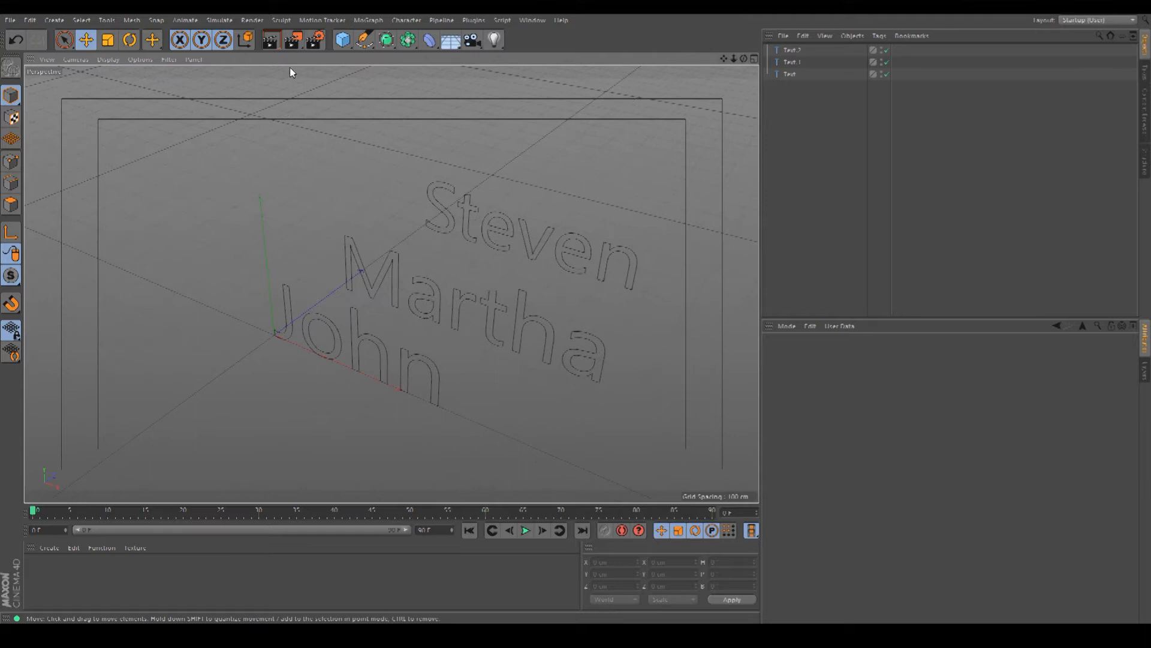
{"action": "left_click", "coordinate": [64, 39]}
{"action": "left_click", "coordinate": [369, 272]}
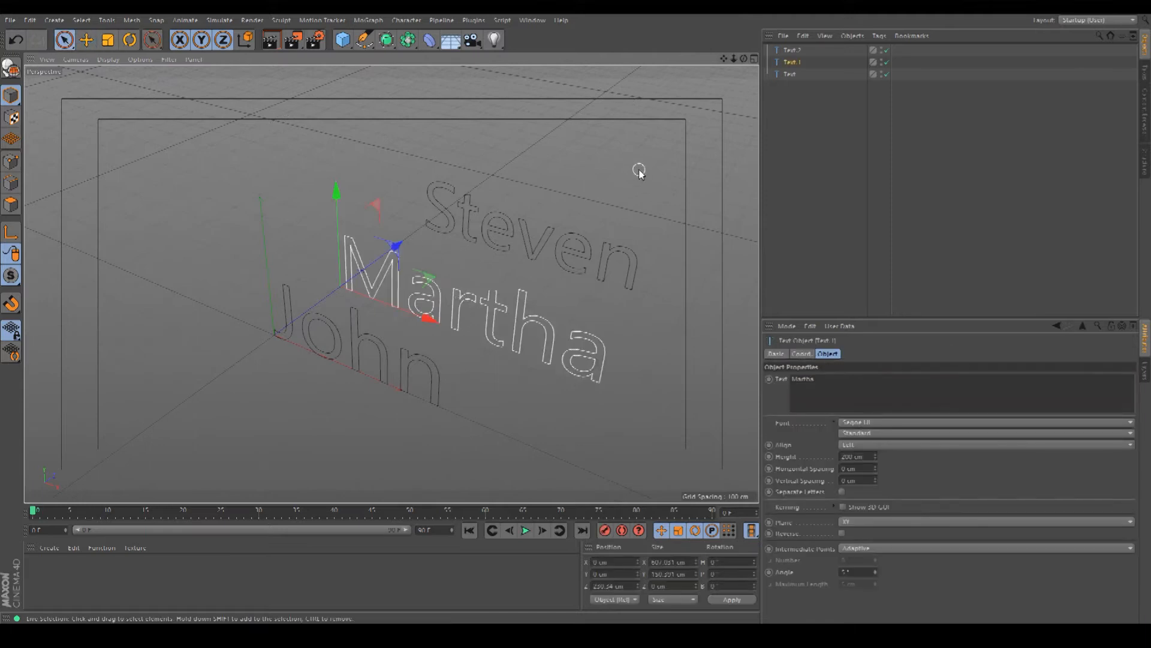
{"action": "left_click", "coordinate": [590, 174]}
{"action": "left_click_drag", "start_coordinate": [724, 58], "coordinate": [676, 170]}
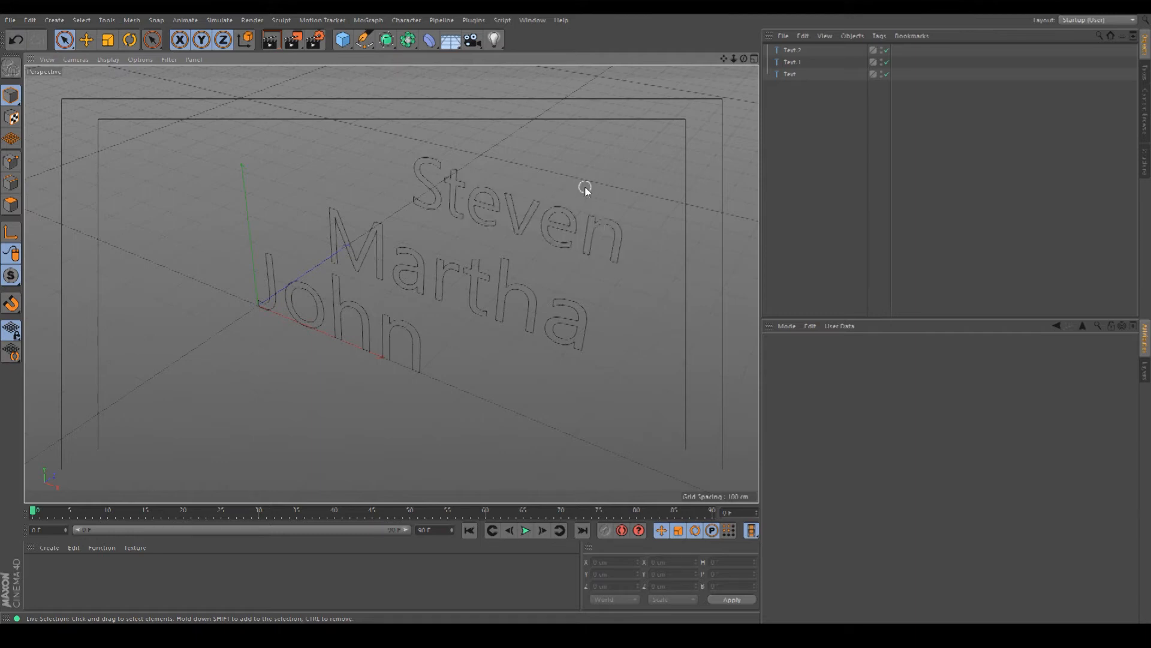
{"action": "left_click_drag", "start_coordinate": [744, 59], "coordinate": [740, 95]}
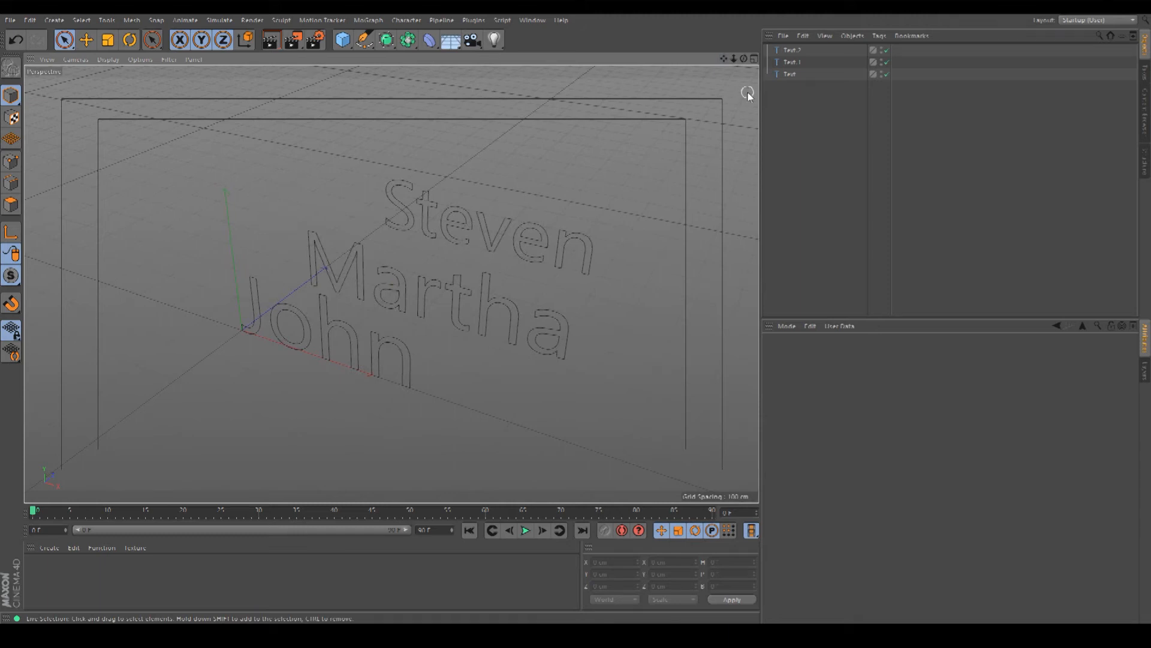
Delete the second and third Text splines, keeping only the original one
{"action": "left_click", "coordinate": [793, 61]}
{"action": "left_click", "coordinate": [793, 49], "text": "ctrl"}
{"action": "left_click", "coordinate": [793, 49], "text": "ctrl"}
{"action": "left_click", "coordinate": [792, 49], "text": "ctrl"}
{"action": "key", "text": "Delete"}
Add an XPresso tag to the remaining Text spline and move its editor window clear of the object properties
{"action": "left_click_drag", "start_coordinate": [724, 59], "coordinate": [762, 61]}
{"action": "left_click", "coordinate": [786, 50]}
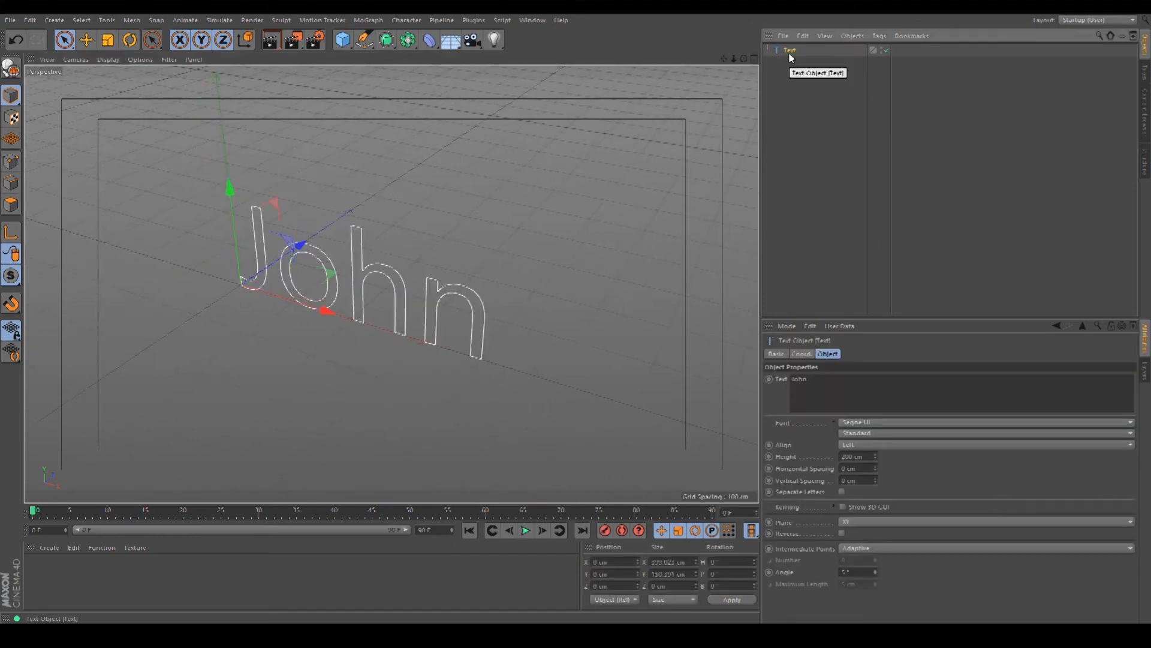
{"action": "right_click", "coordinate": [790, 50]}
{"action": "mouse_move", "coordinate": [810, 62]}
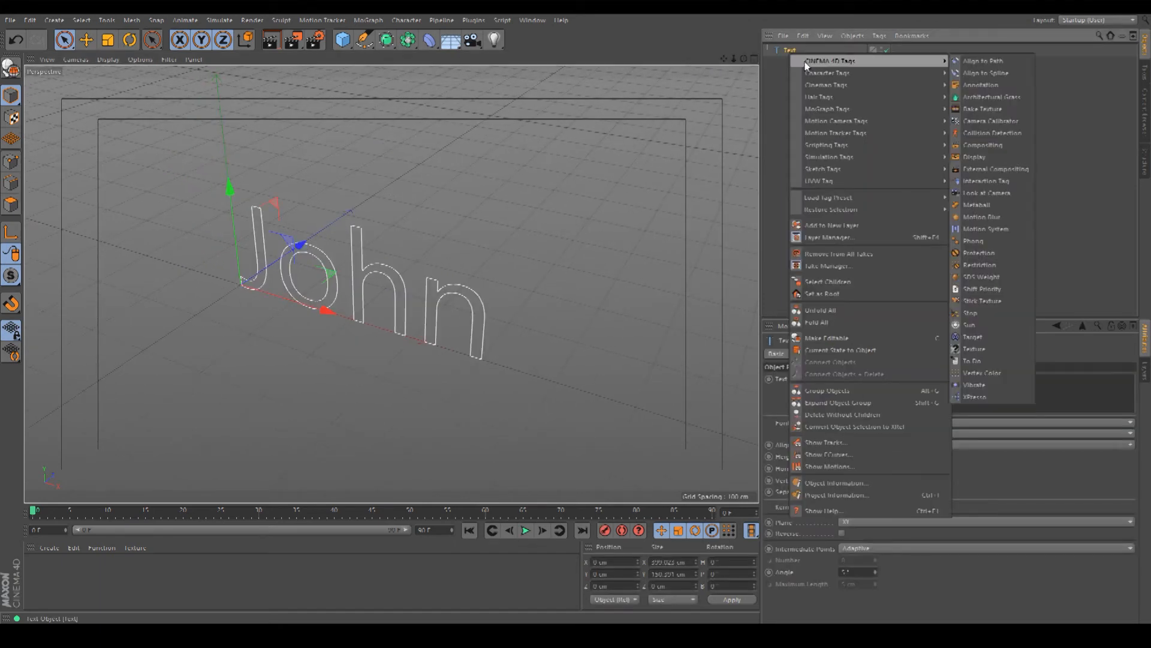
{"action": "left_click", "coordinate": [974, 397]}
{"action": "left_click_drag", "start_coordinate": [573, 330], "coordinate": [583, 306]}
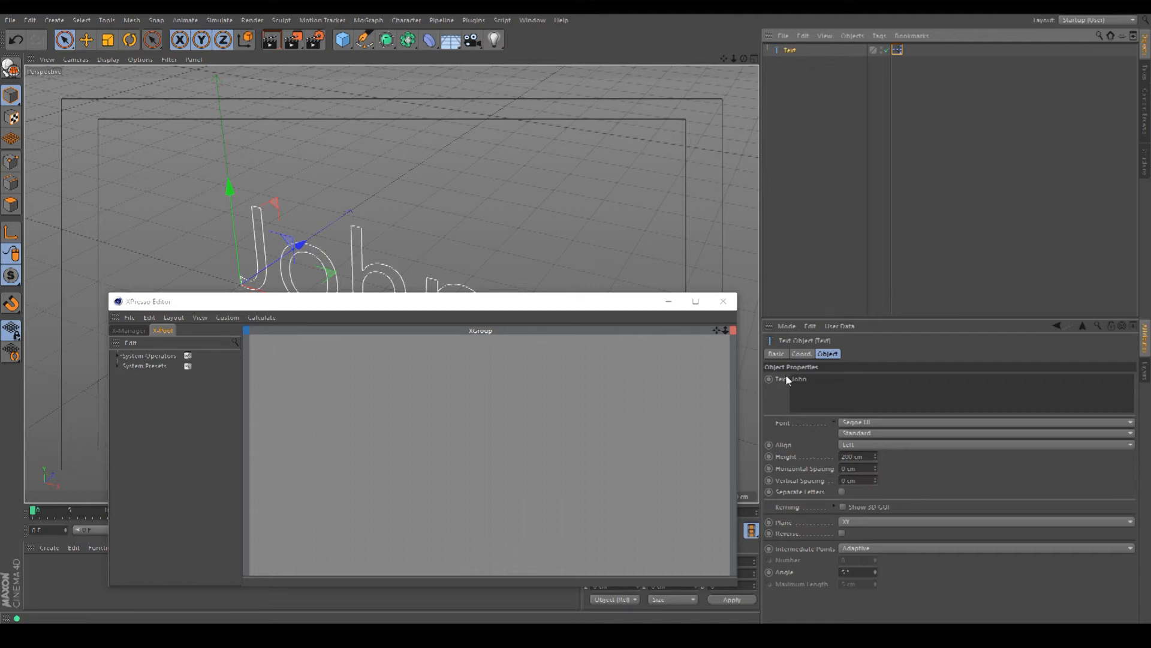
Add the Text spline as a node in the XPresso graph, enlarge it, and give it a Text output port
{"action": "left_click_drag", "start_coordinate": [789, 50], "coordinate": [311, 379]}
{"action": "mouse_move", "coordinate": [326, 380]}
{"action": "left_mouse_down"}
{"action": "mouse_move", "coordinate": [345, 380]}
{"action": "mouse_move", "coordinate": [332, 397]}
{"action": "left_mouse_up"}
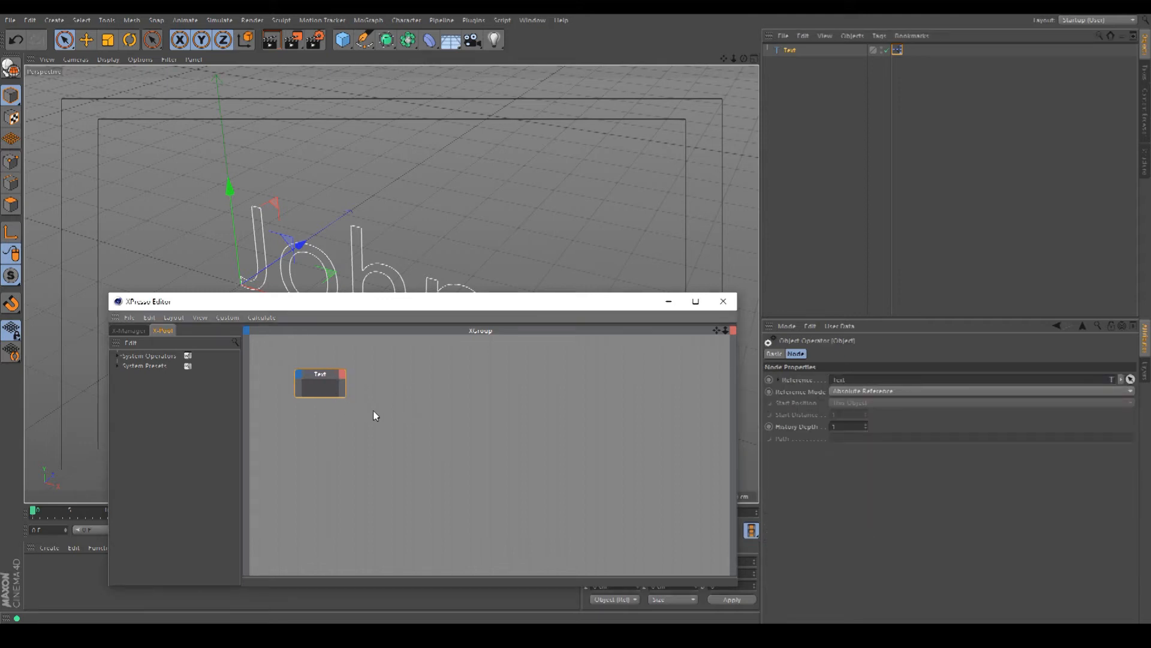
{"action": "left_click", "coordinate": [342, 378]}
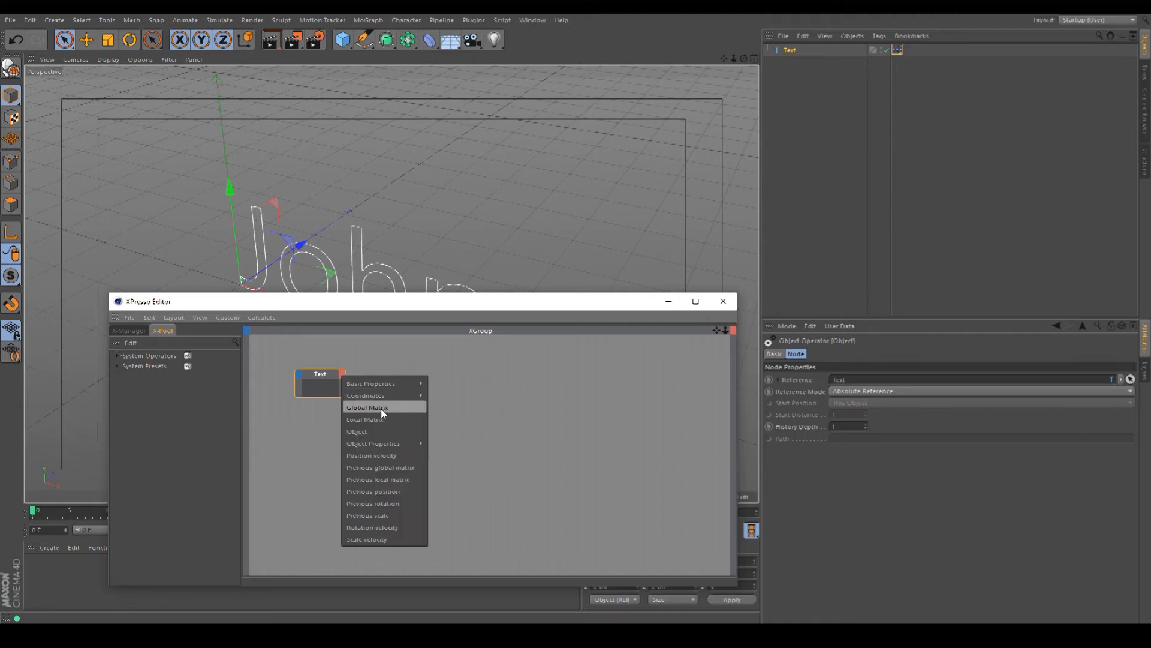
{"action": "mouse_move", "coordinate": [387, 444]}
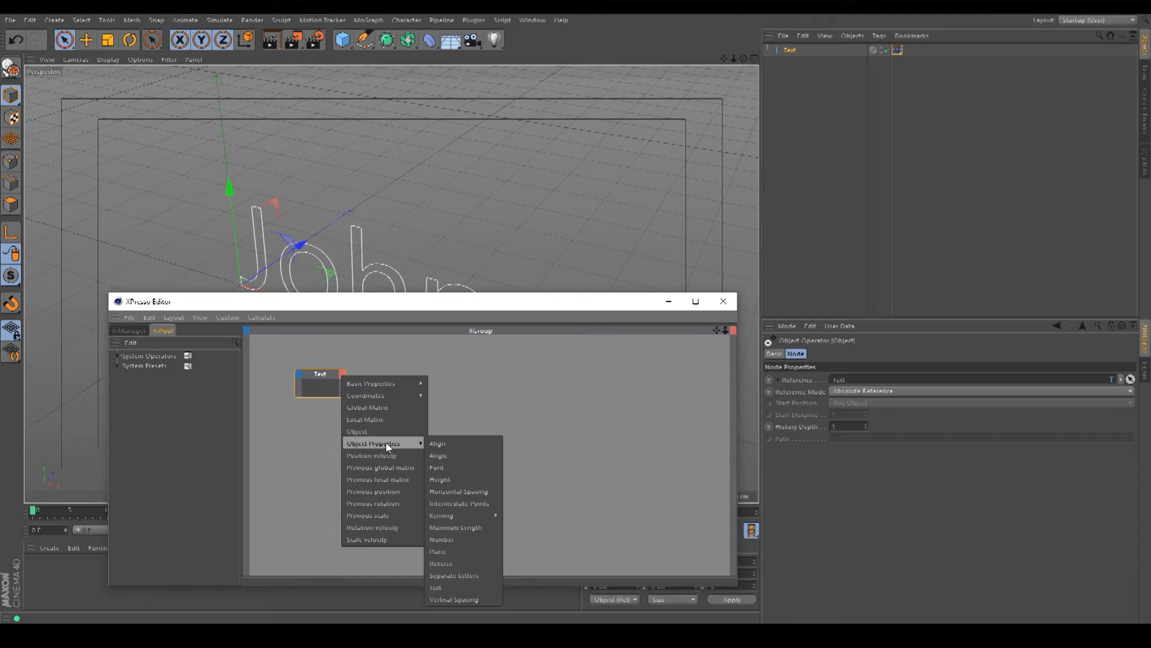
{"action": "left_click", "coordinate": [451, 587]}
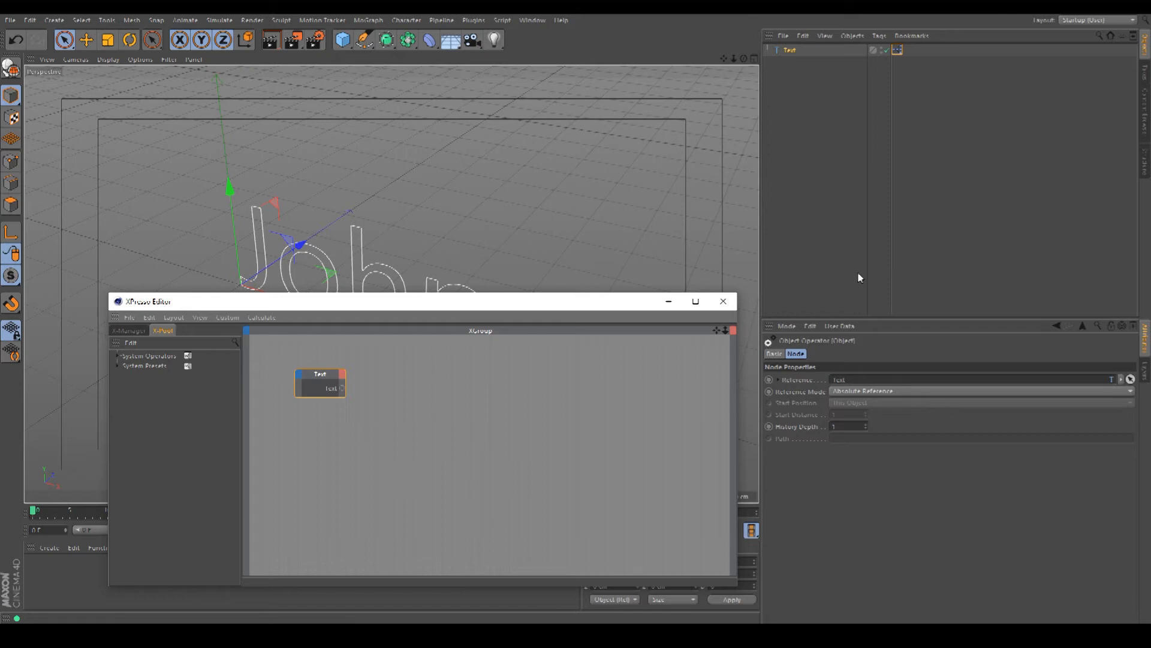
{"action": "left_click_drag", "start_coordinate": [320, 376], "coordinate": [326, 397]}
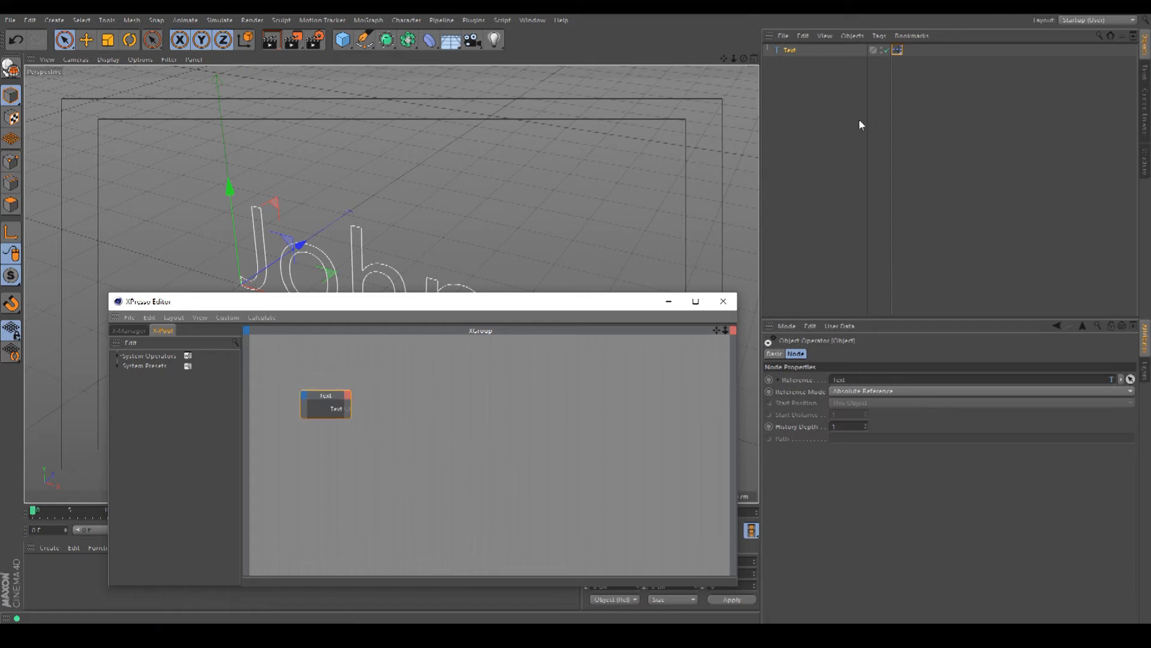
Inspect the Text field in the Text spline's object properties, then clear the node selection in the graph
{"action": "left_click", "coordinate": [791, 50]}
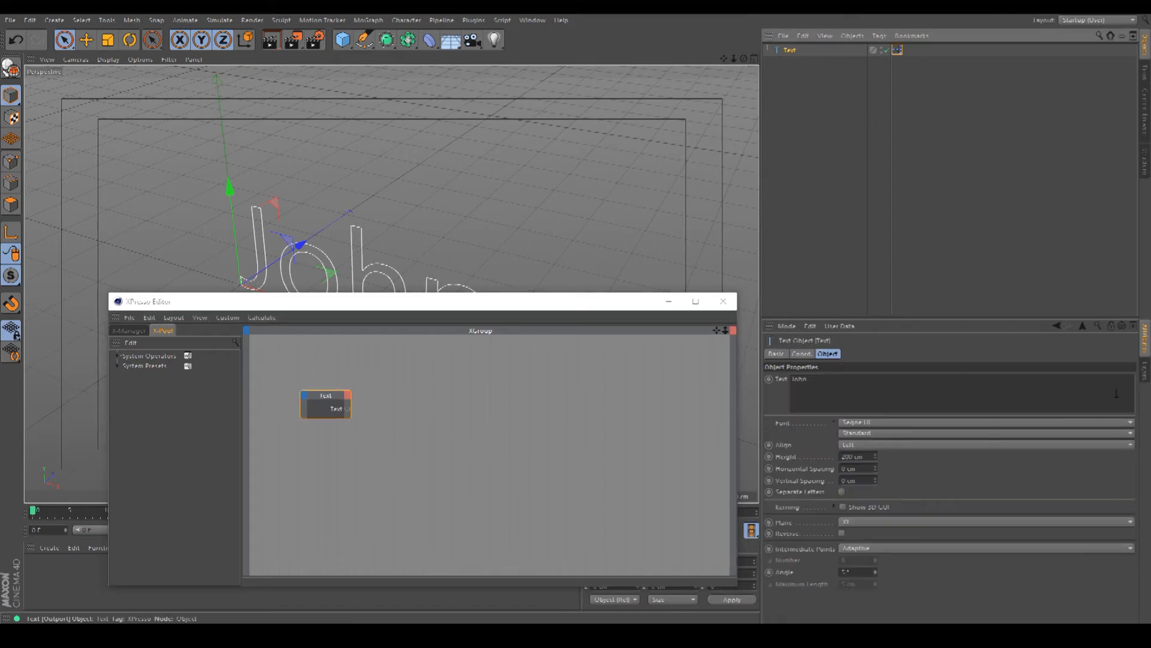
{"action": "left_click", "coordinate": [1041, 392]}
{"action": "left_click", "coordinate": [847, 390]}
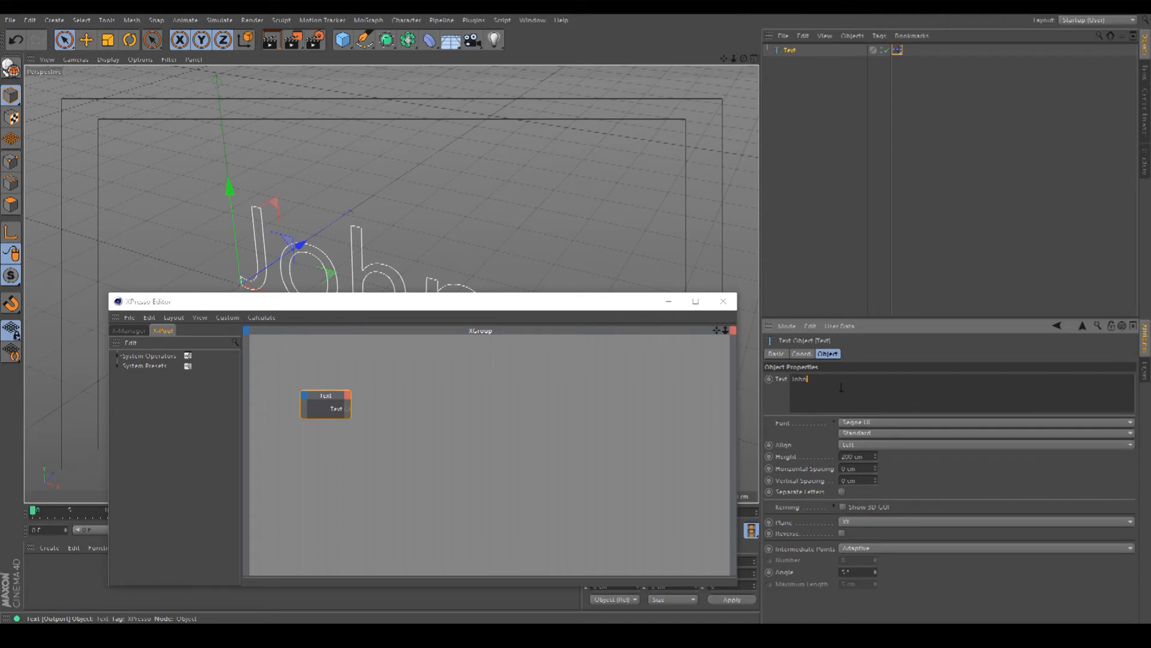
{"action": "left_click", "coordinate": [509, 397]}
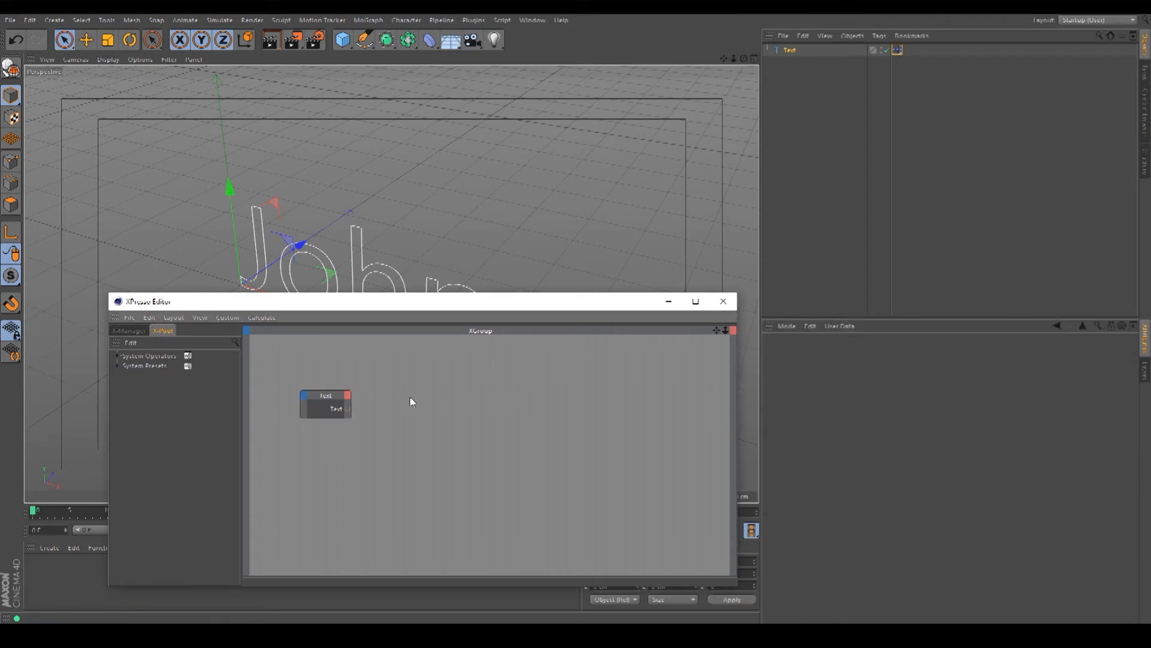
Create a Result node in the graph and connect the Text node's Text output to its input
{"action": "right_click", "coordinate": [388, 364]}
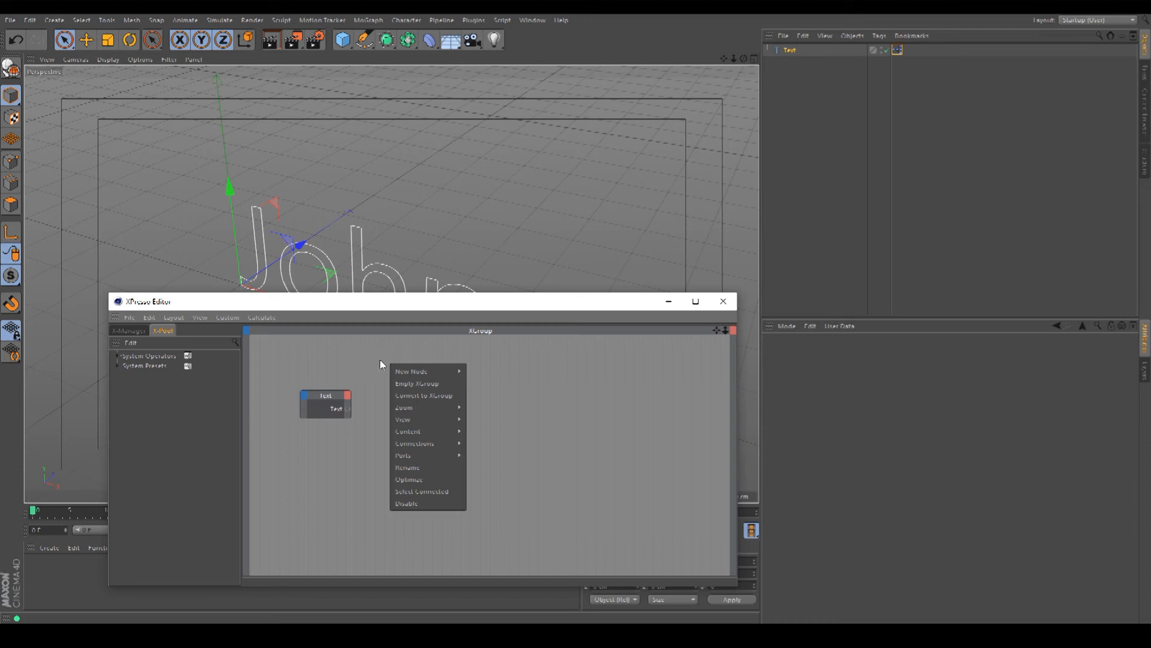
{"action": "mouse_move", "coordinate": [400, 374]}
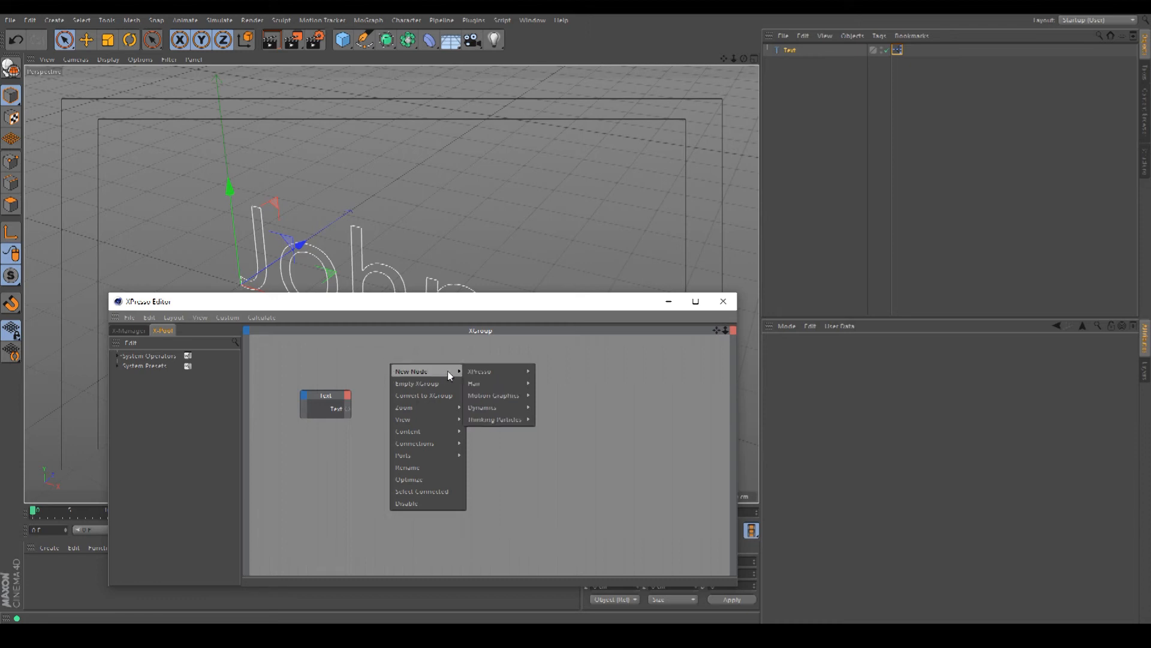
{"action": "mouse_move", "coordinate": [498, 371]}
{"action": "mouse_move", "coordinate": [549, 371]}
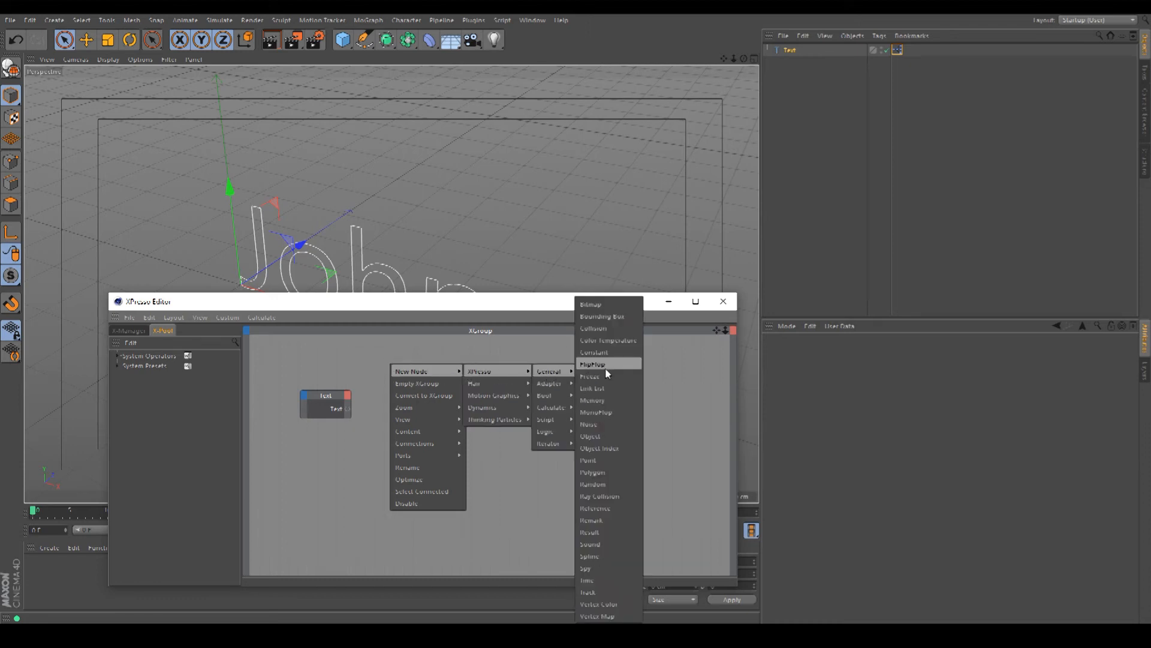
{"action": "left_click", "coordinate": [613, 533]}
{"action": "left_click_drag", "start_coordinate": [406, 367], "coordinate": [419, 370]}
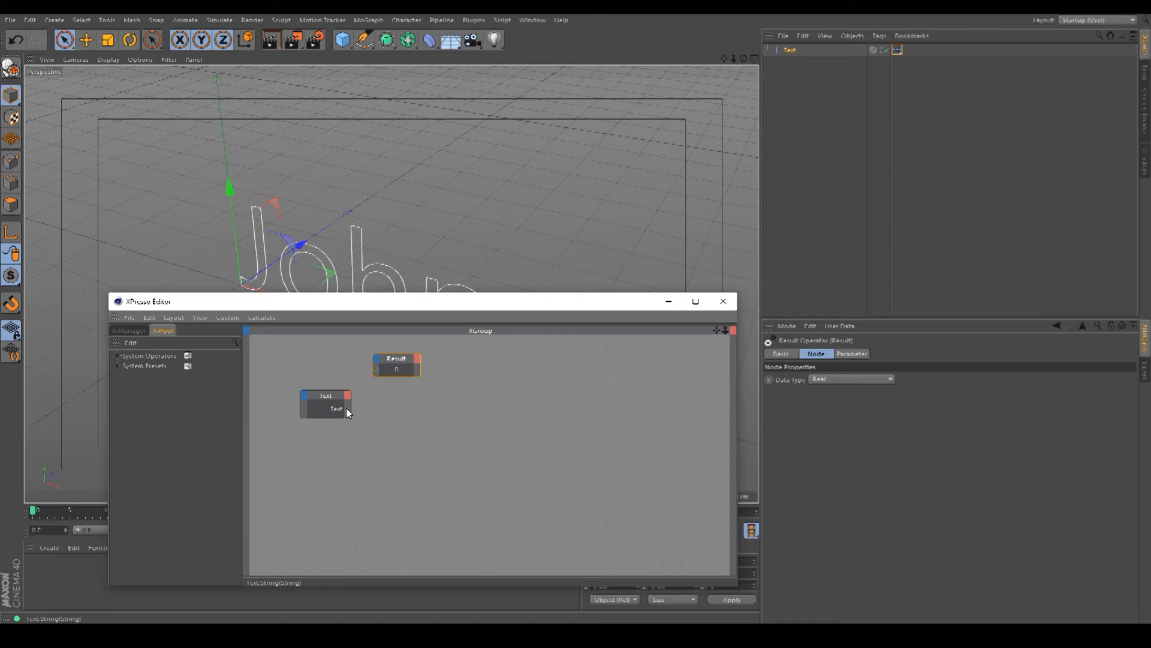
{"action": "left_click_drag", "start_coordinate": [347, 409], "coordinate": [398, 358]}
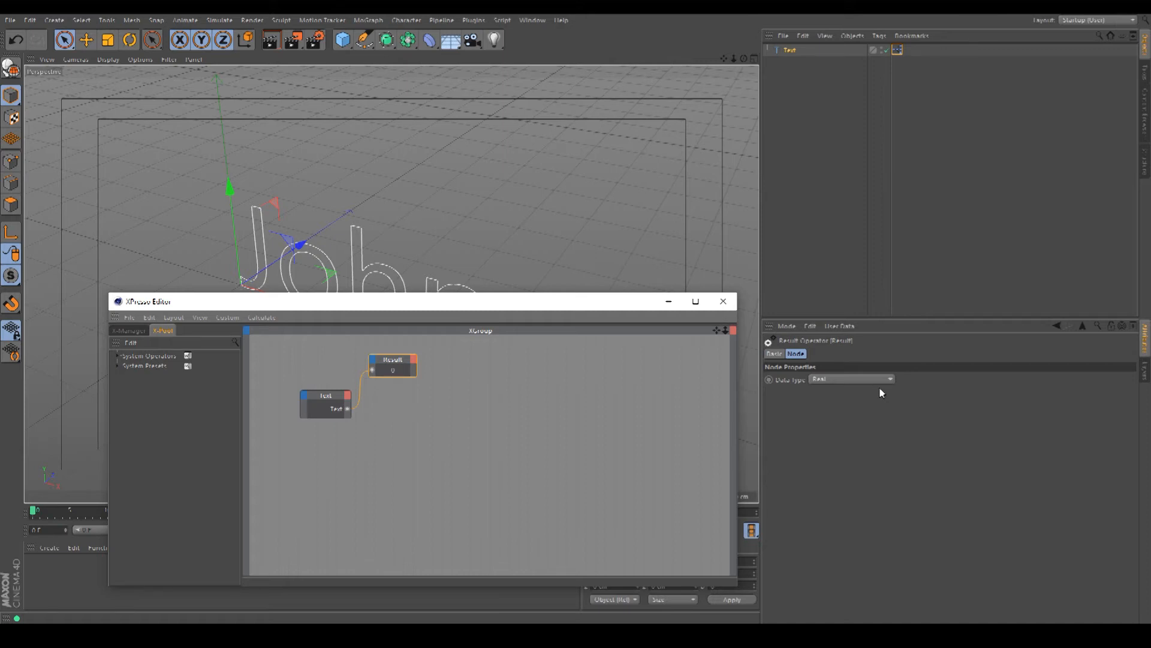
Set the Text spline's content to 12345 and check the value on the Result node
{"action": "left_click", "coordinate": [786, 52]}
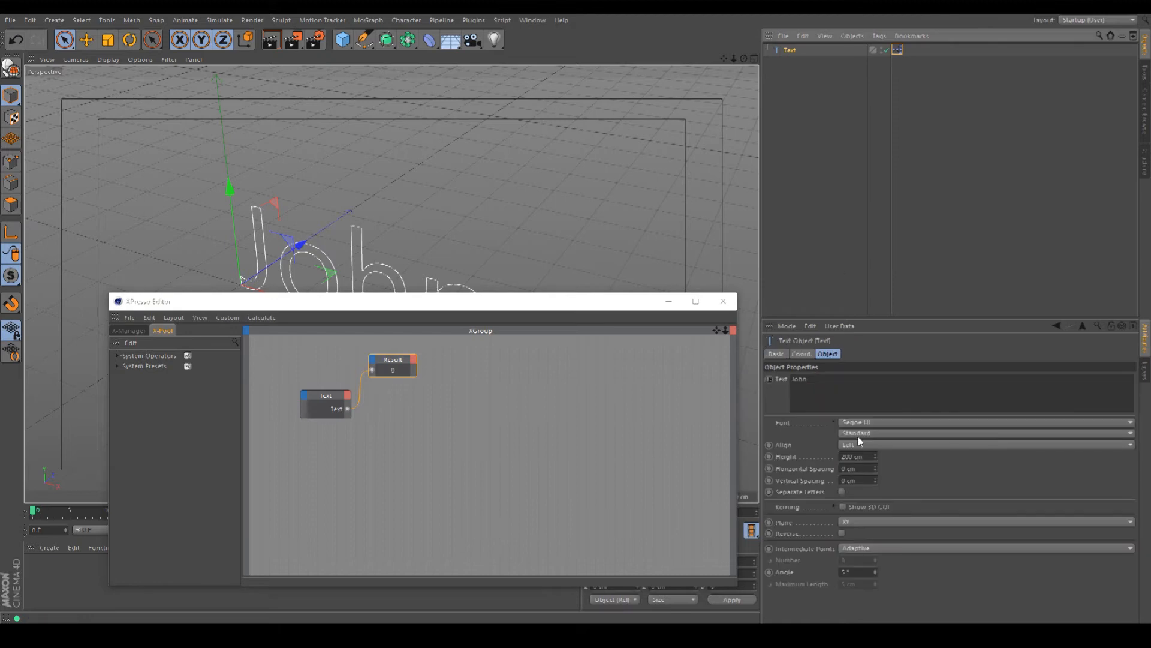
{"action": "type", "text": "12345"}
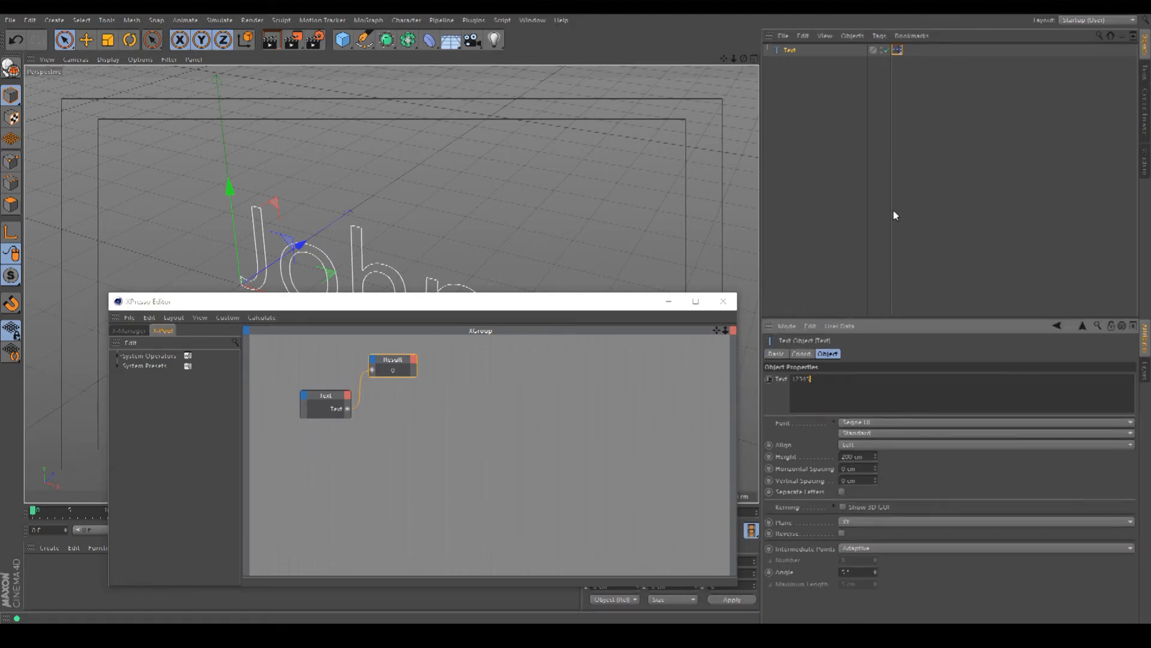
{"action": "left_click", "coordinate": [926, 166]}
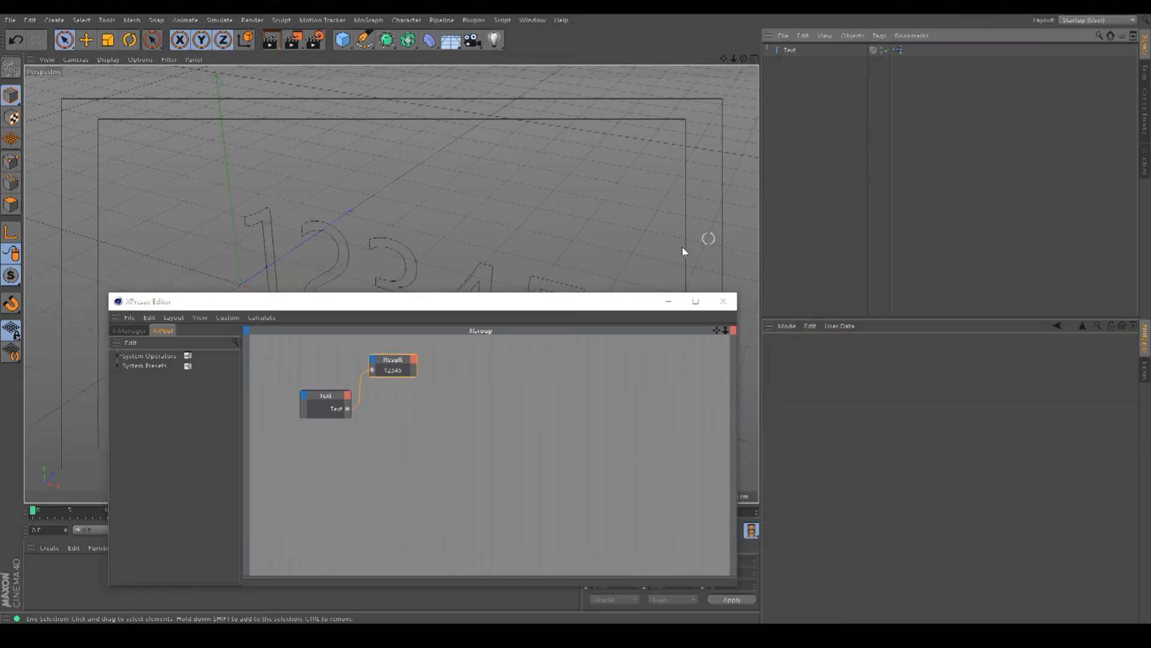
{"action": "left_click", "coordinate": [397, 363]}
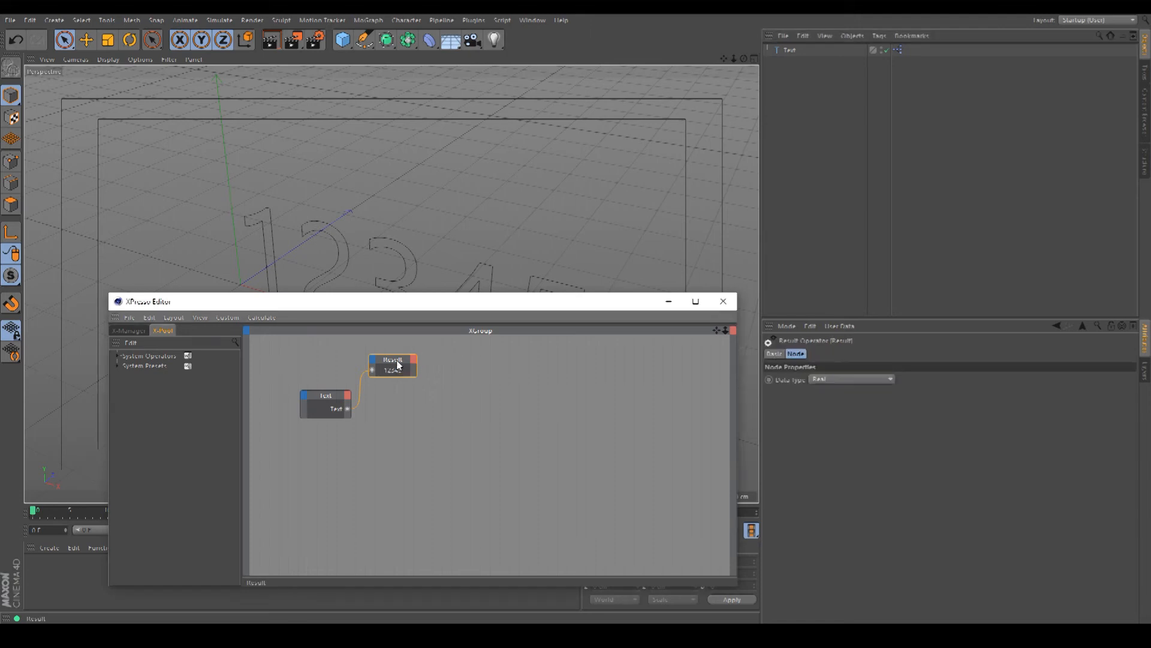
Shift the XPresso Editor slightly and set the Text spline's content to John117
{"action": "mouse_move", "coordinate": [461, 307]}
{"action": "left_mouse_down"}
{"action": "mouse_move", "coordinate": [489, 425]}
{"action": "mouse_move", "coordinate": [473, 316]}
{"action": "left_mouse_up"}
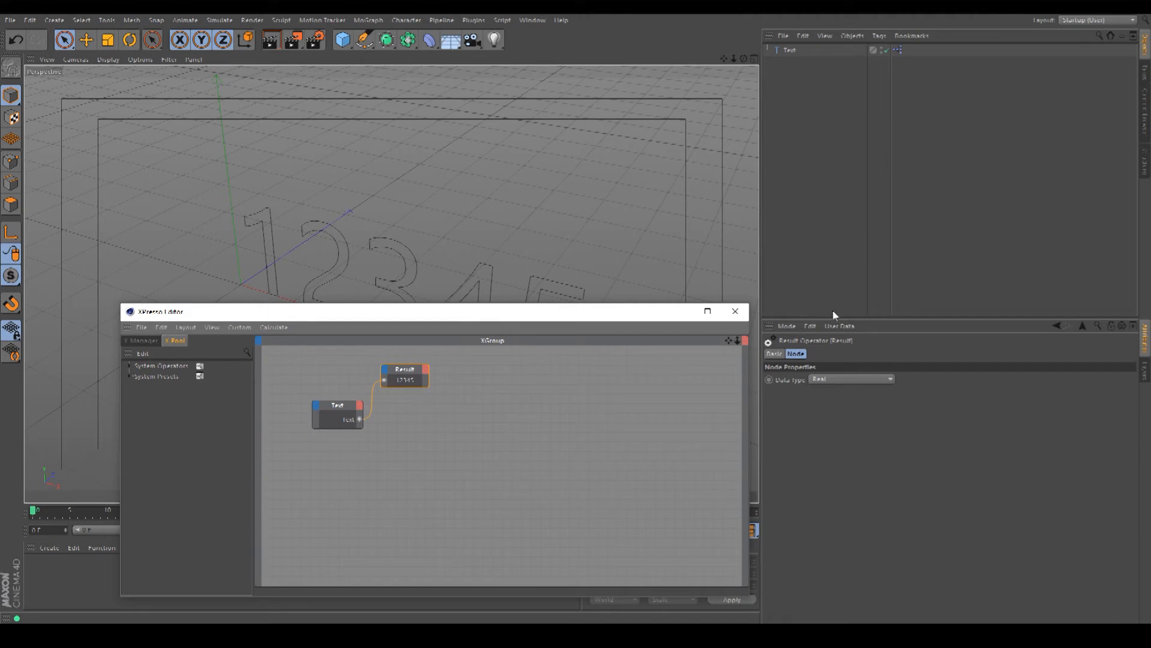
{"action": "left_click", "coordinate": [790, 49]}
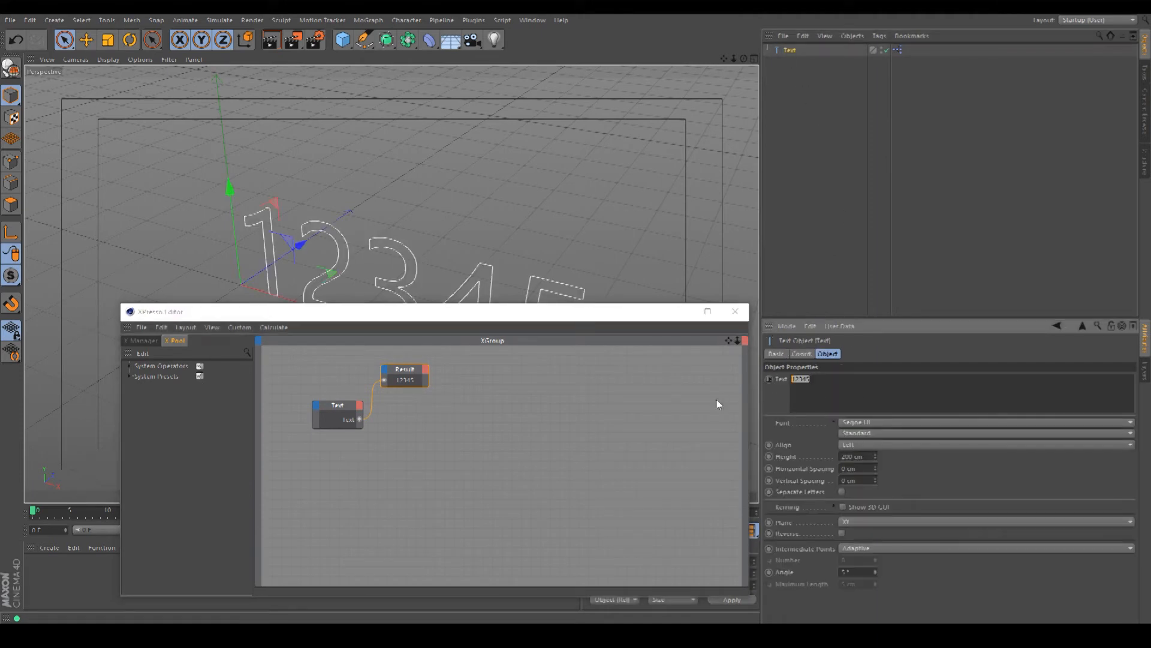
{"action": "type", "text": "John123"}
{"action": "left_click", "coordinate": [944, 175]}
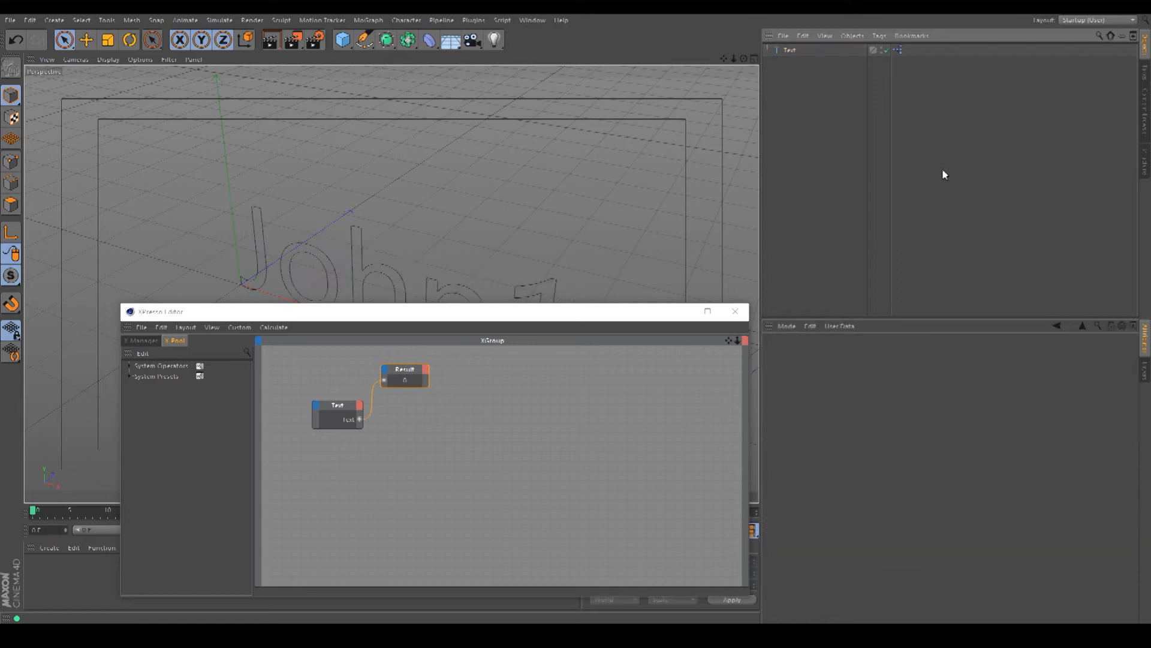
Set the Result node's data type to String and widen the node to fit the full text
{"action": "left_click_drag", "start_coordinate": [476, 312], "coordinate": [449, 279]}
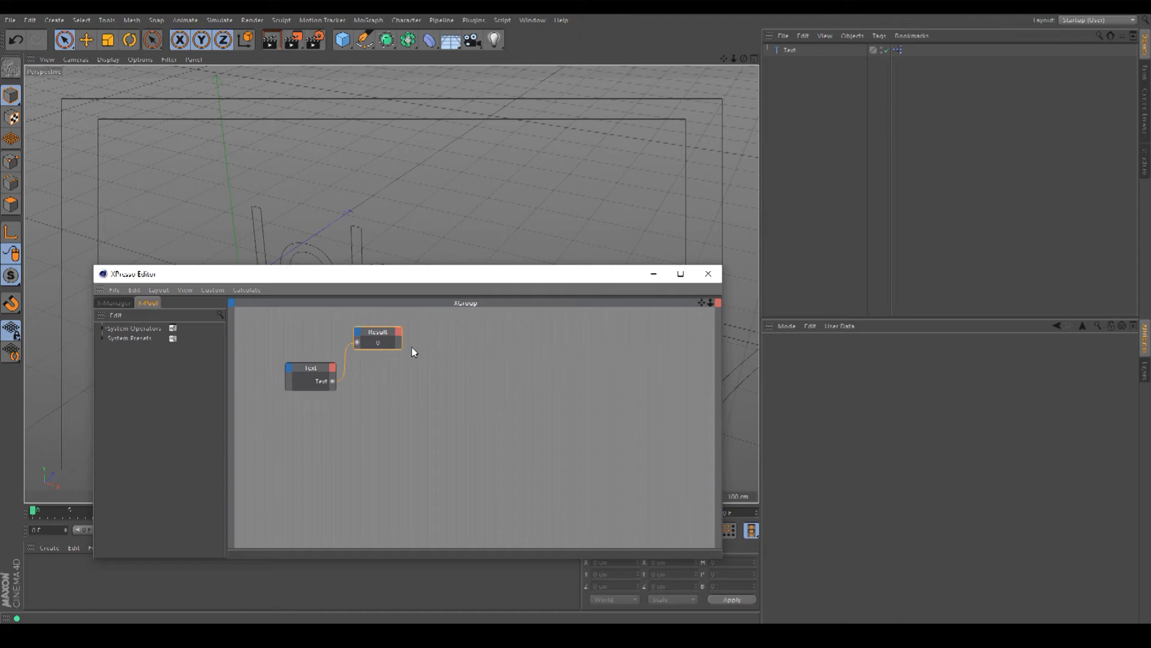
{"action": "left_click", "coordinate": [381, 339]}
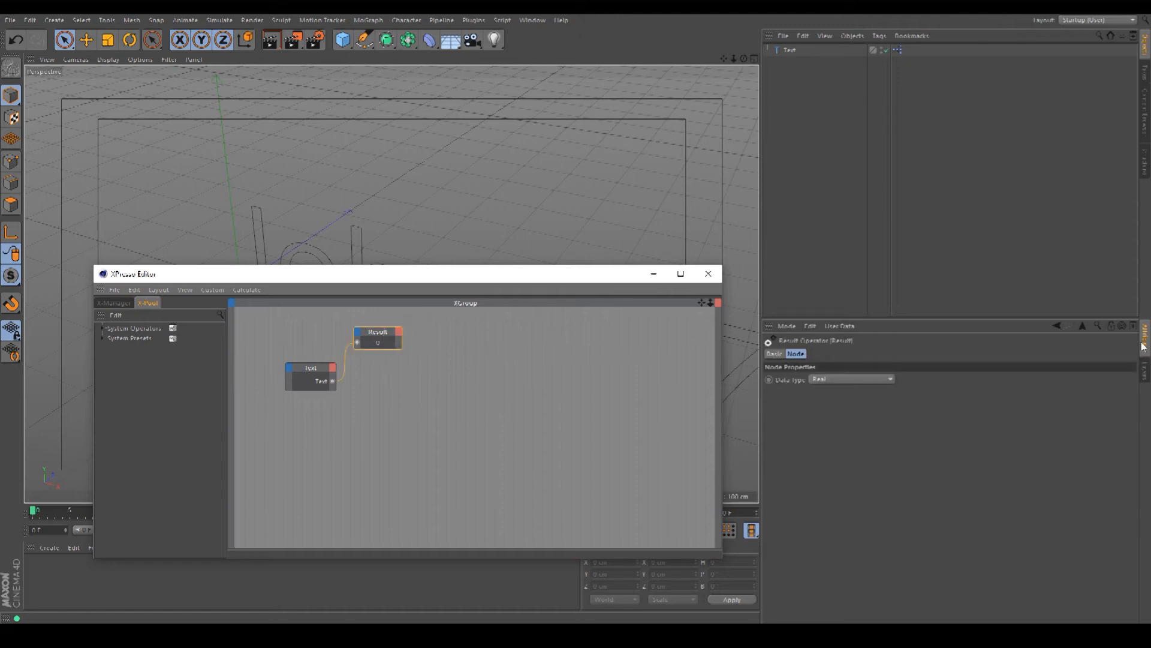
{"action": "left_click", "coordinate": [816, 380]}
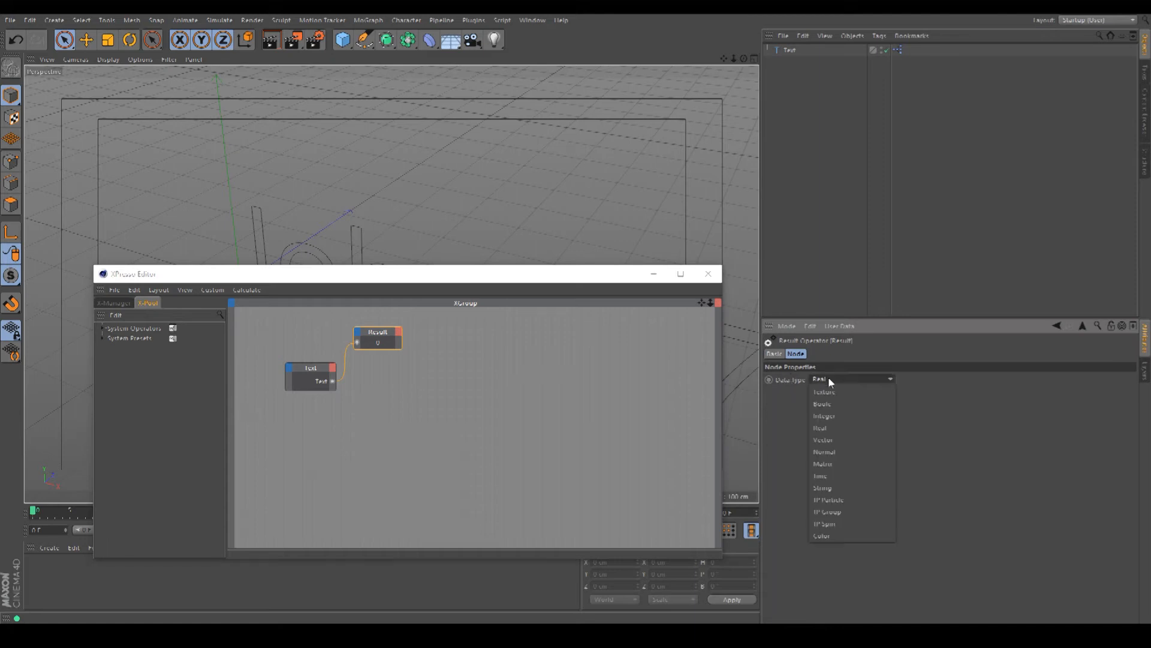
{"action": "left_click", "coordinate": [835, 487]}
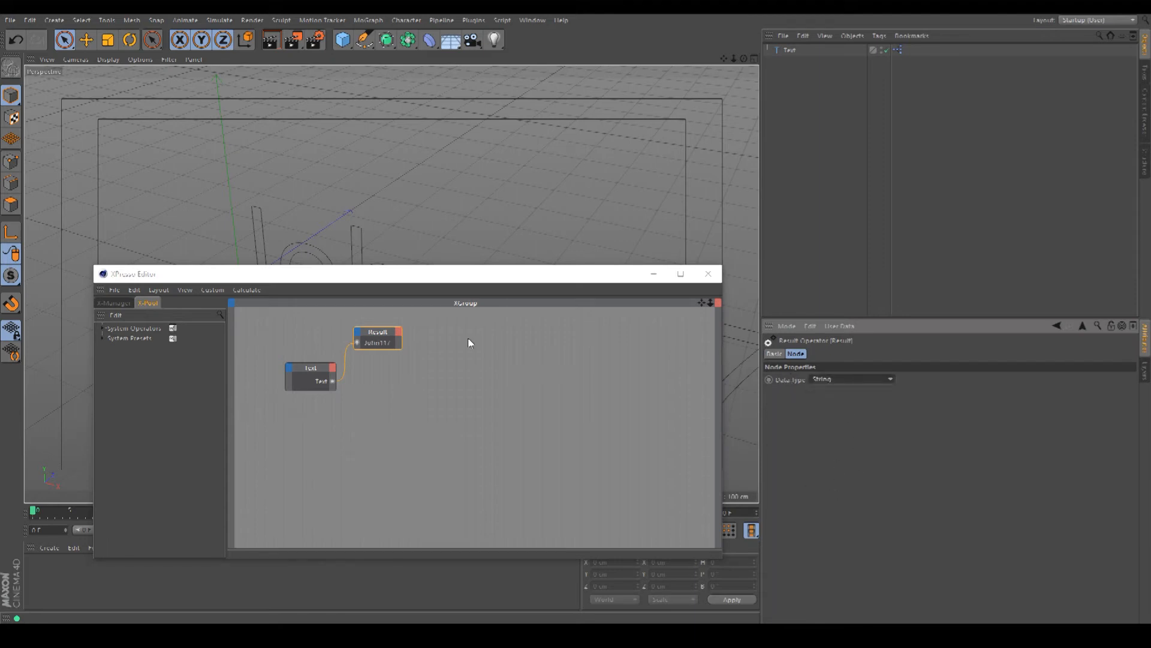
{"action": "left_click", "coordinate": [401, 340]}
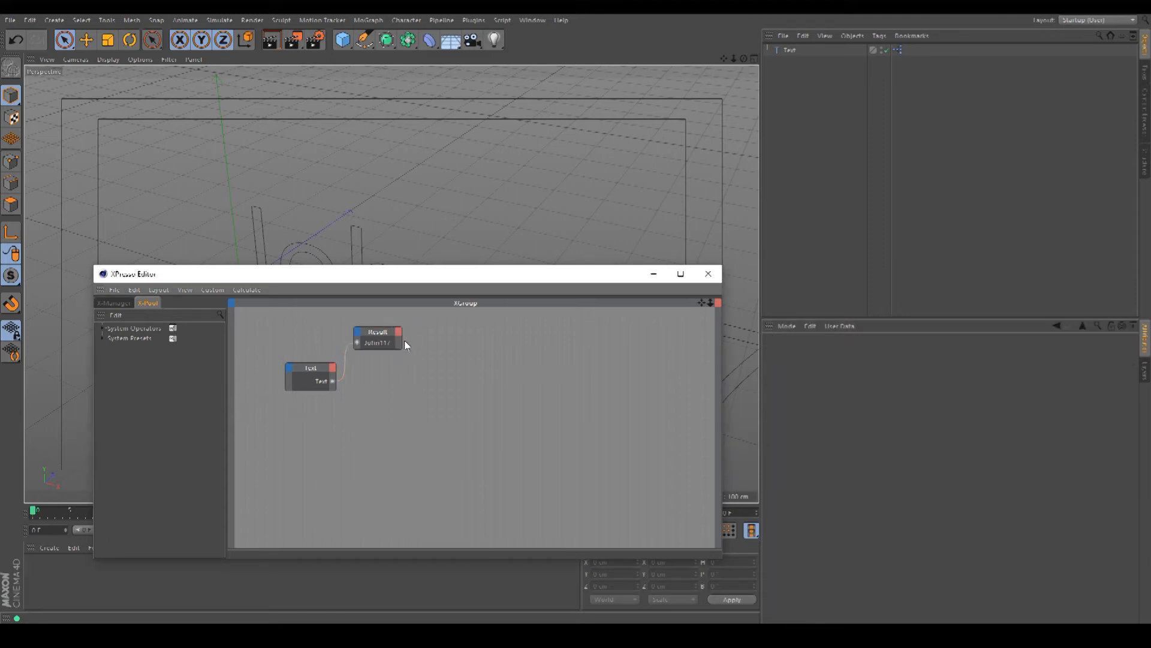
{"action": "left_click_drag", "start_coordinate": [404, 340], "coordinate": [410, 340]}
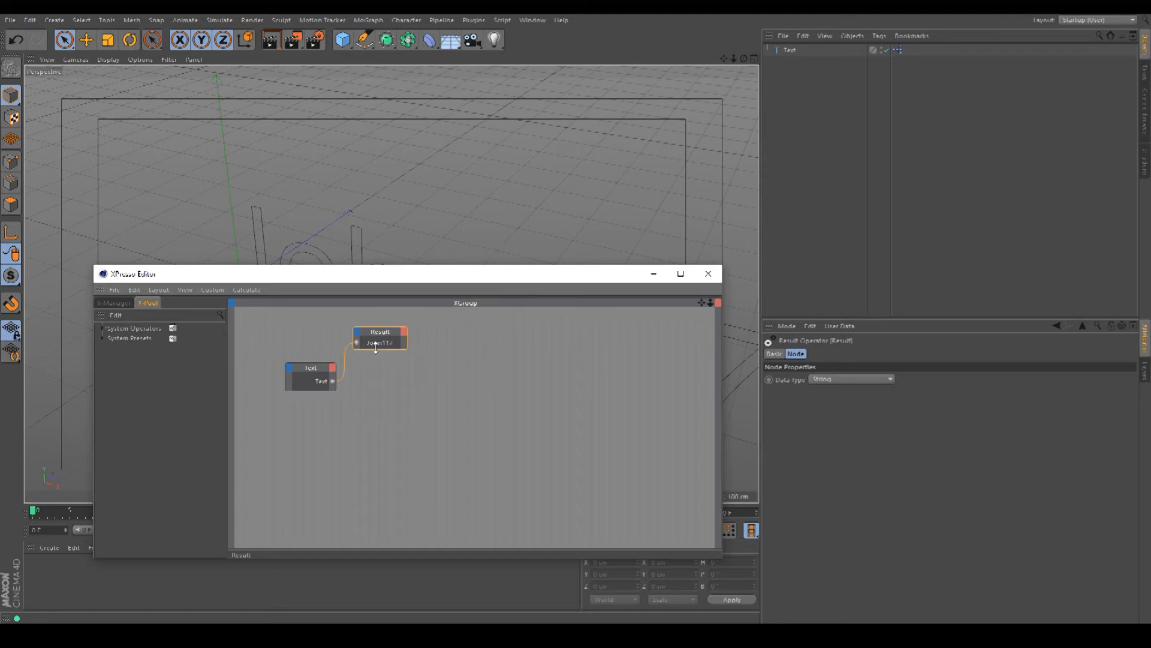
{"action": "left_click_drag", "start_coordinate": [386, 345], "coordinate": [385, 340]}
Reposition the XPresso Editor so the spline text is in view, and place the Text node lower beneath the Result node
{"action": "left_click_drag", "start_coordinate": [476, 274], "coordinate": [534, 311]}
{"action": "left_click_drag", "start_coordinate": [734, 58], "coordinate": [753, 6]}
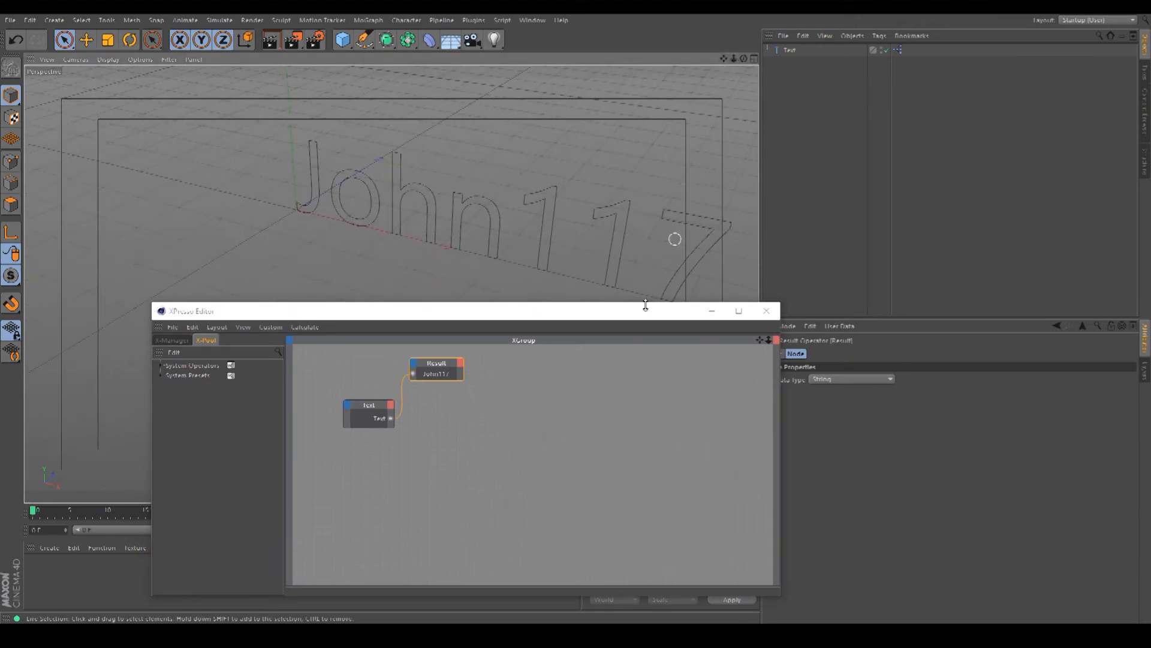
{"action": "left_click_drag", "start_coordinate": [555, 313], "coordinate": [487, 307]}
{"action": "left_click", "coordinate": [306, 400]}
{"action": "left_click_drag", "start_coordinate": [303, 405], "coordinate": [303, 408]}
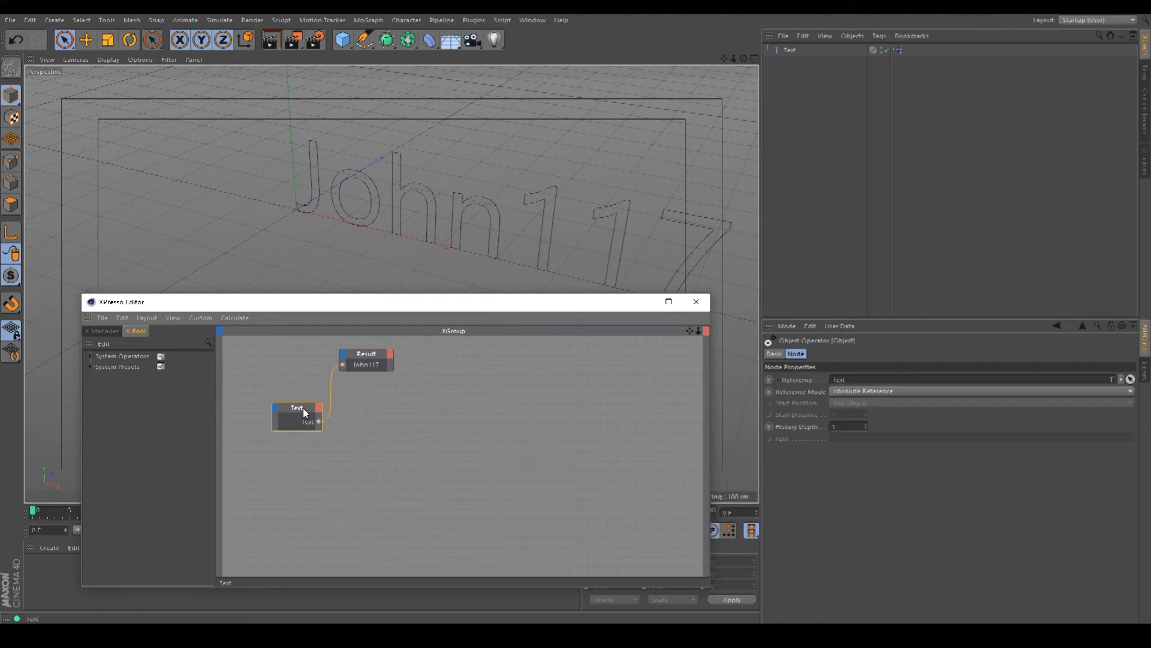
{"action": "left_click", "coordinate": [390, 401]}
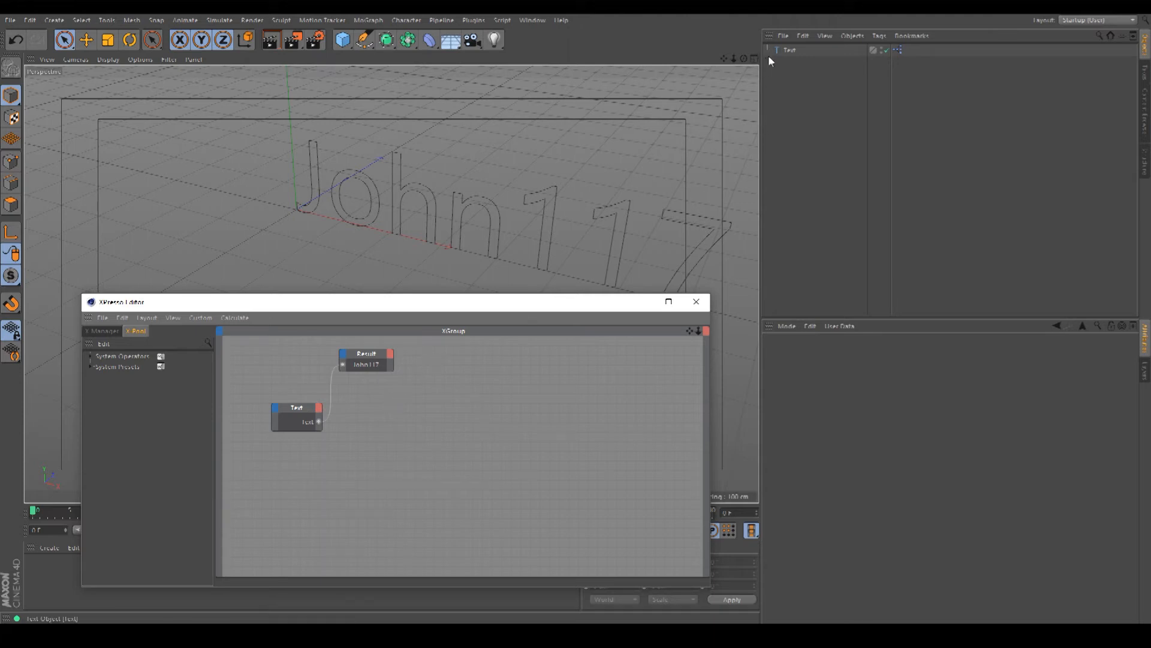
Add a second node for the Text spline to the graph, widen it, and give it a Name input port
{"action": "left_click", "coordinate": [788, 50]}
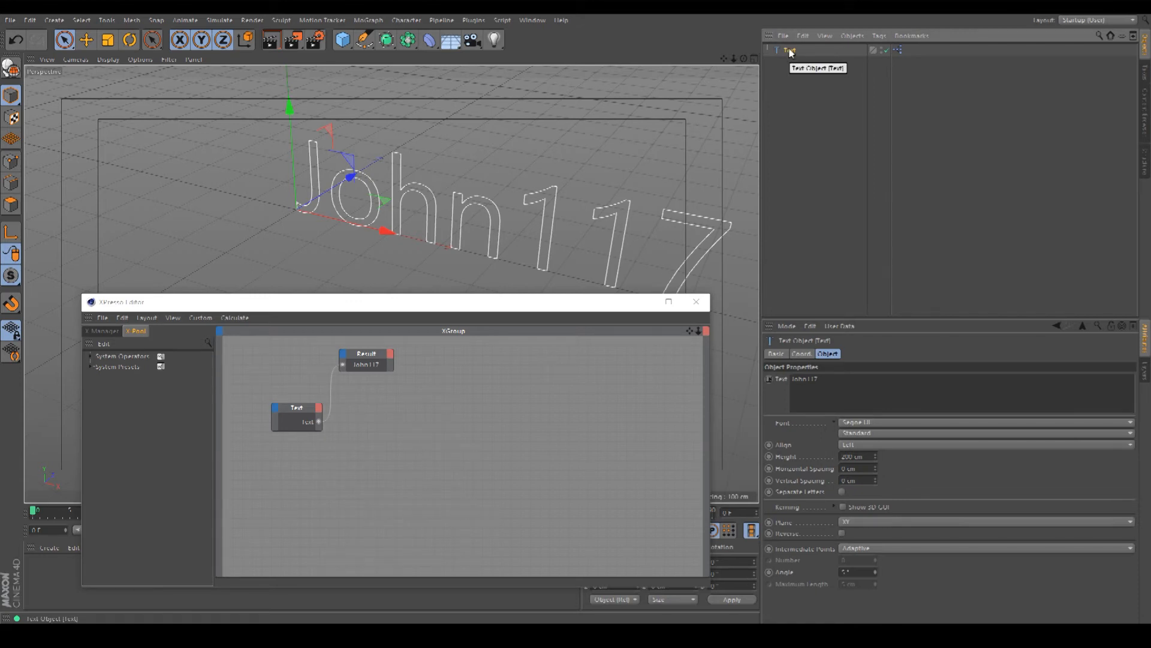
{"action": "left_click_drag", "start_coordinate": [444, 413], "coordinate": [443, 413]}
{"action": "left_click", "coordinate": [448, 414]}
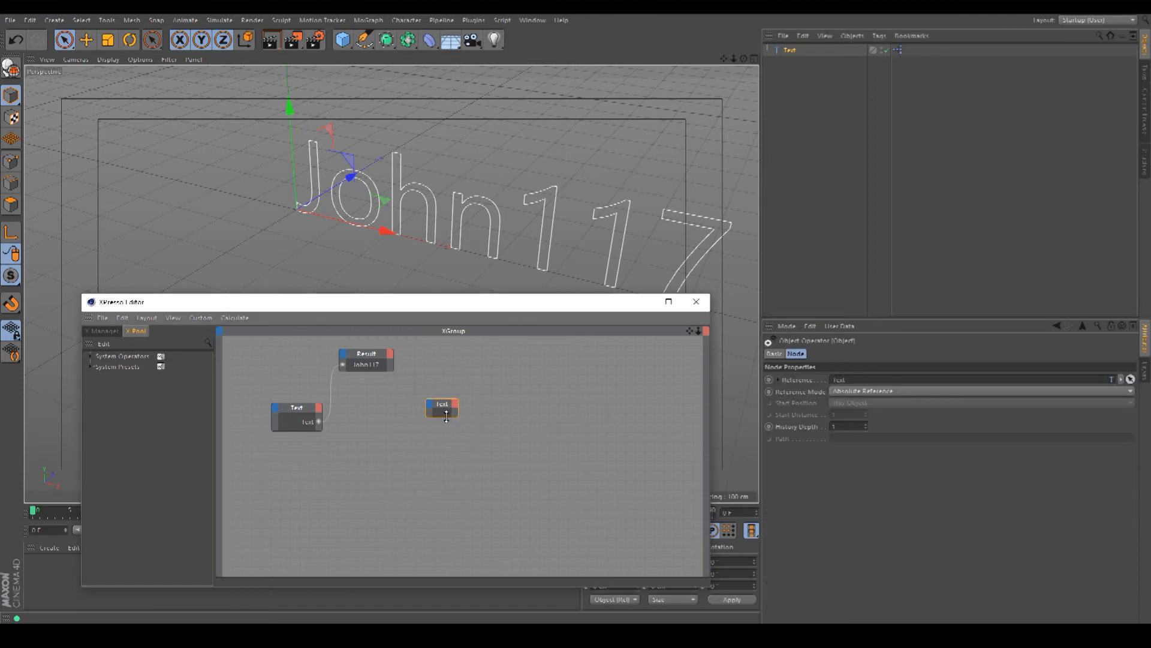
{"action": "left_click_drag", "start_coordinate": [460, 416], "coordinate": [483, 411]}
{"action": "left_click", "coordinate": [430, 406]}
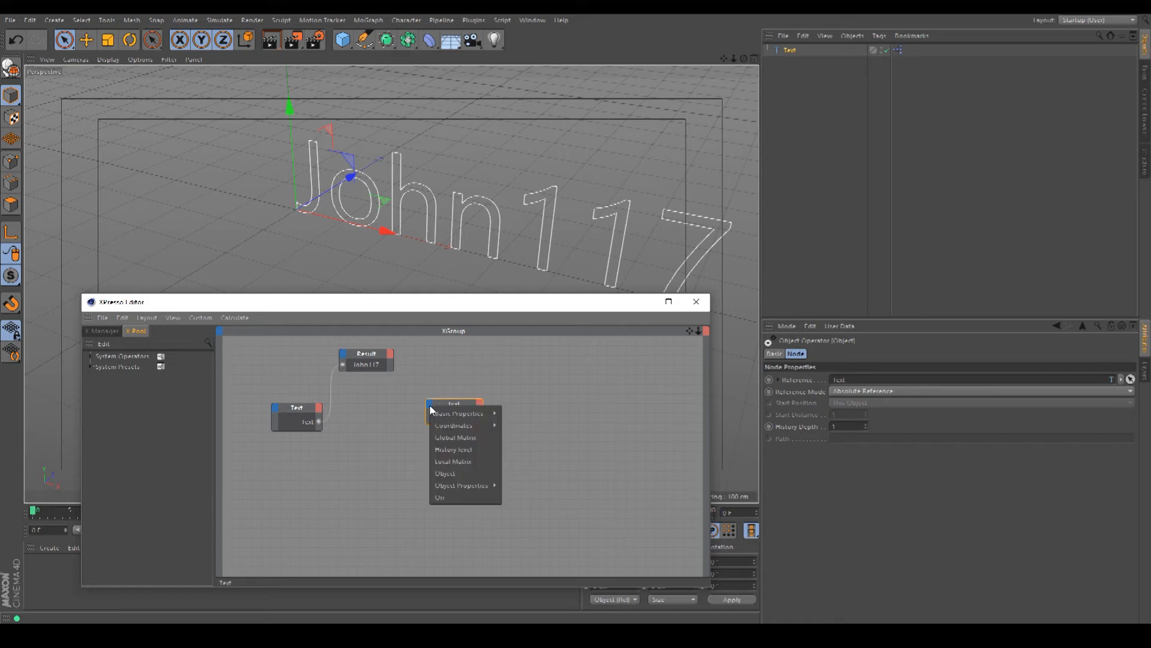
{"action": "mouse_move", "coordinate": [434, 413]}
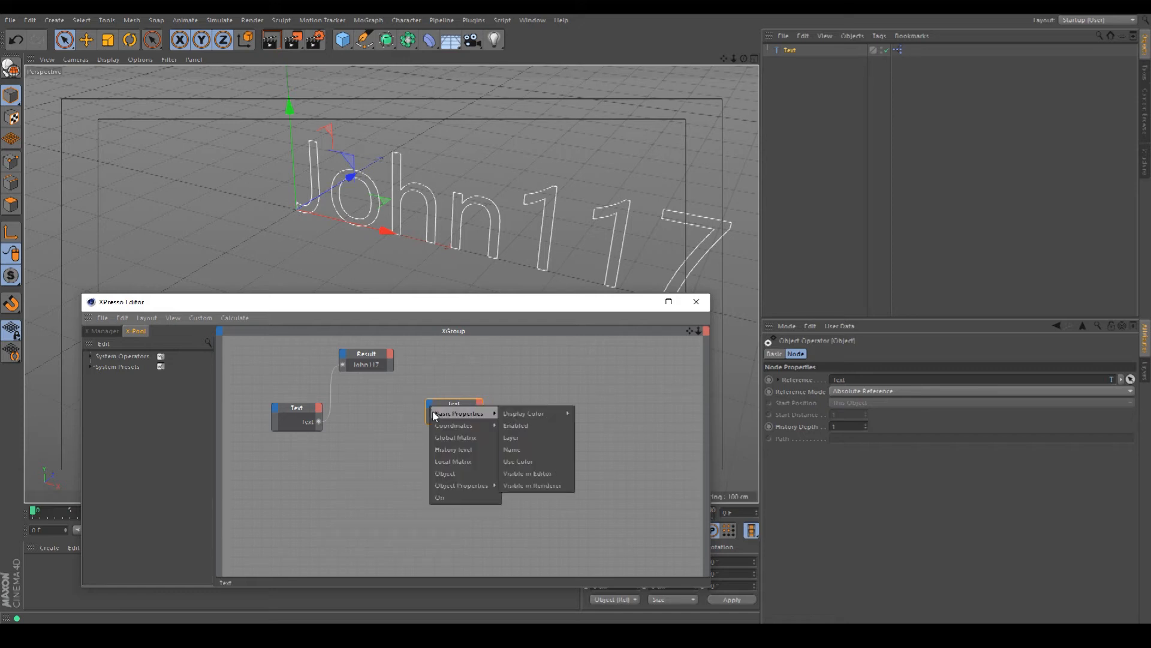
{"action": "mouse_move", "coordinate": [506, 418]}
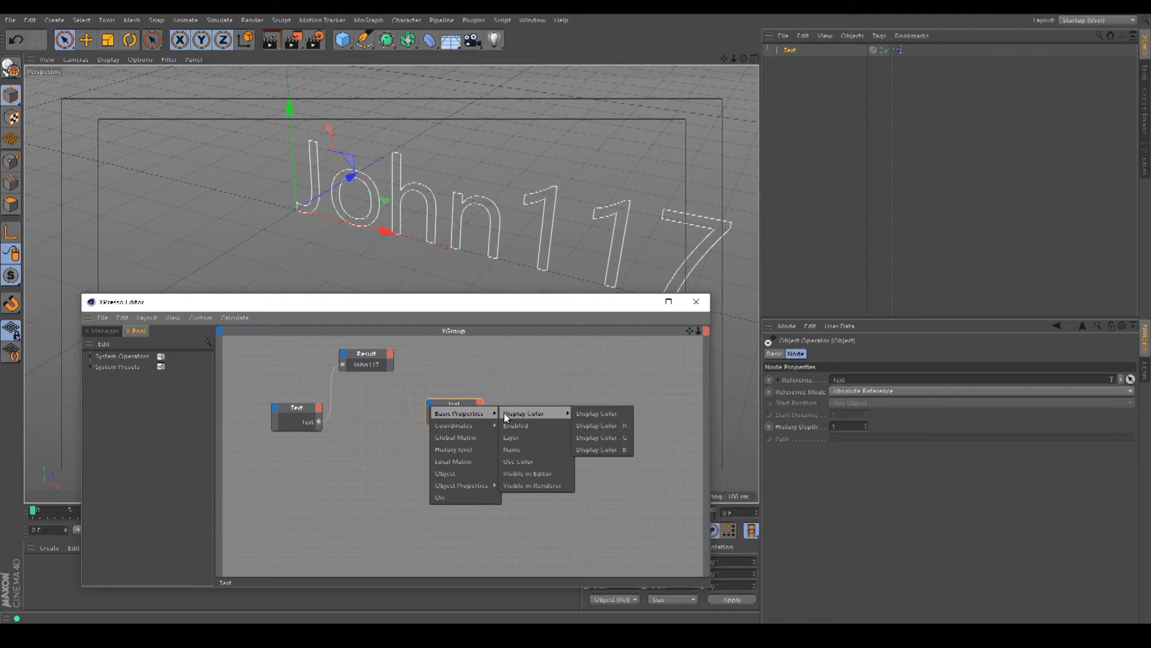
{"action": "left_click", "coordinate": [528, 451]}
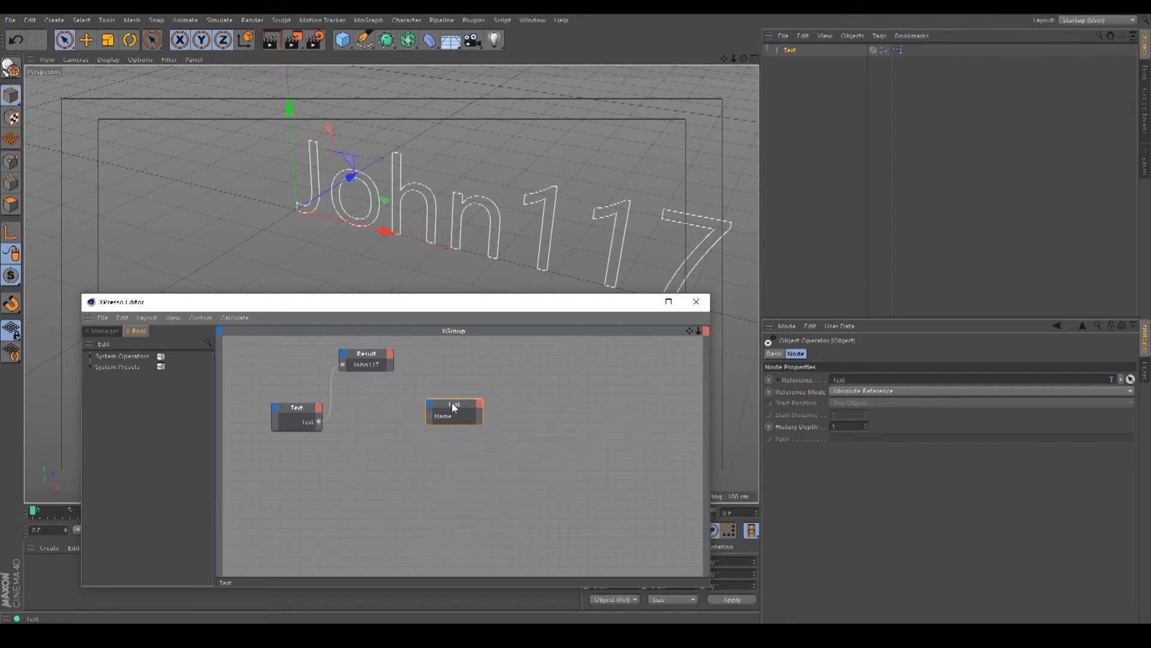
Place the second Text node beside the first one and connect the first node's Text output to its Name input
{"action": "left_click_drag", "start_coordinate": [423, 411], "coordinate": [412, 409]}
{"action": "left_click", "coordinate": [405, 396]}
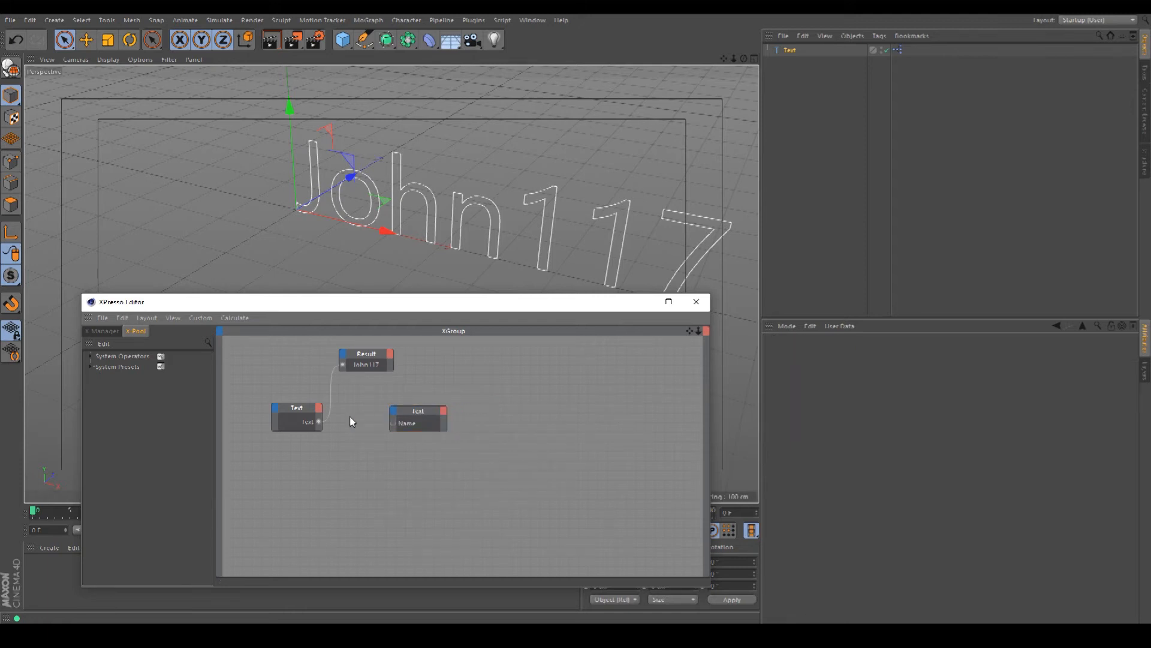
{"action": "left_click", "coordinate": [315, 422]}
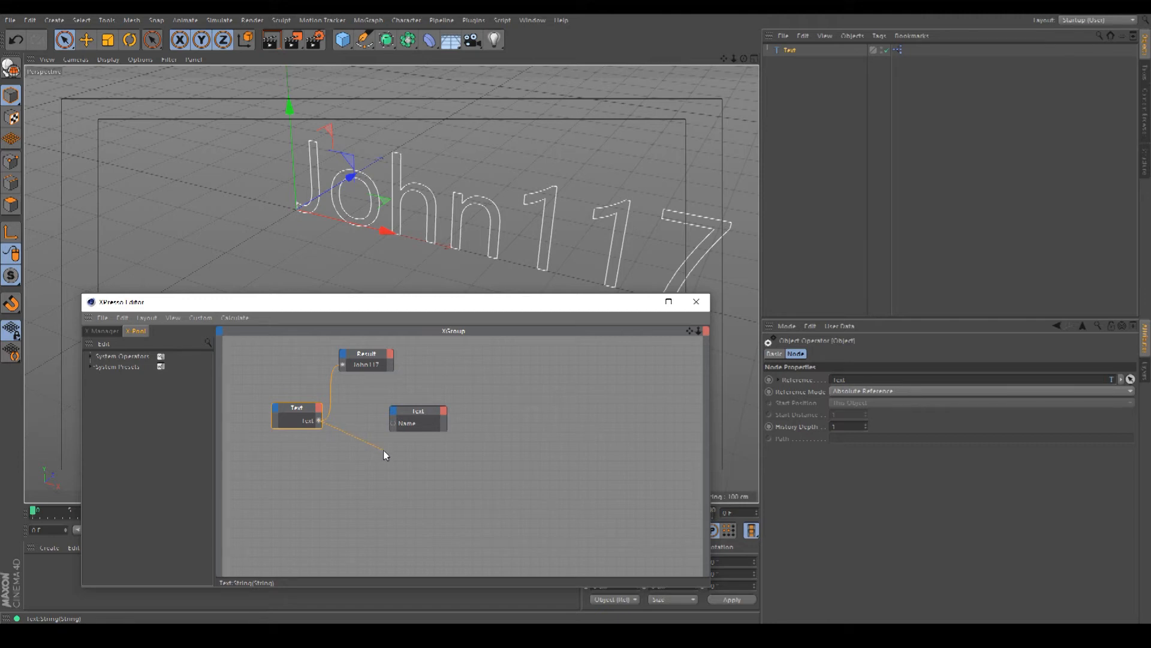
{"action": "left_click_drag", "start_coordinate": [393, 423], "coordinate": [394, 423]}
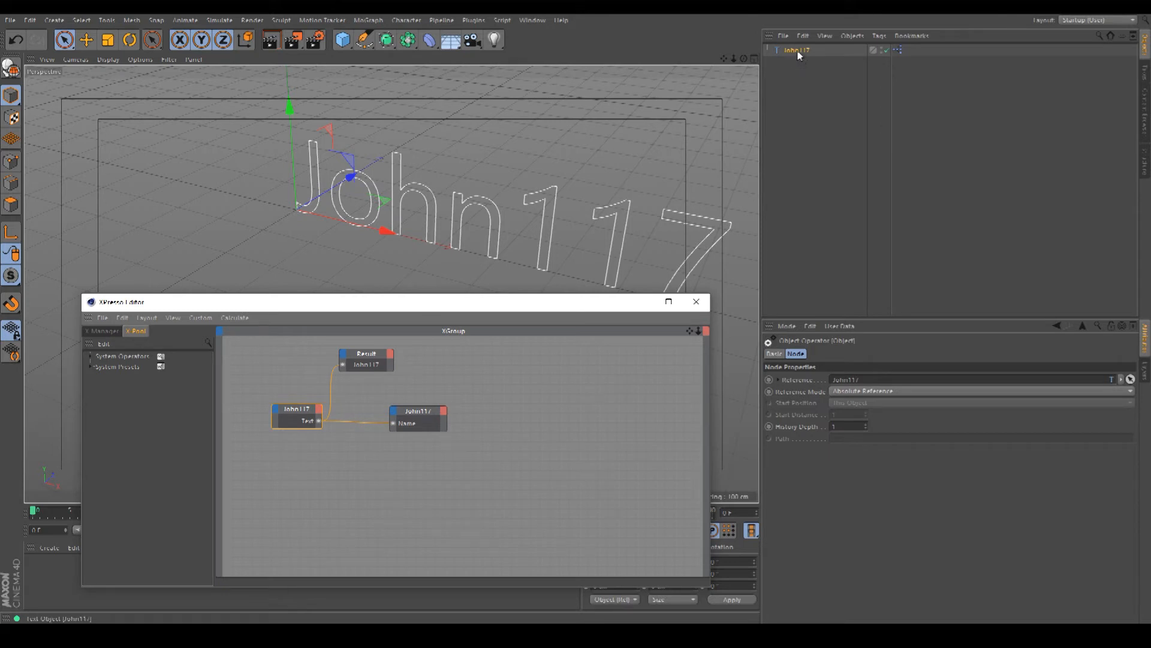
Close the XPresso Editor and change the Text spline's content to Cinema4D to test the name link
{"action": "left_click", "coordinate": [698, 303]}
{"action": "scroll", "coordinate": [391, 281], "scroll_direction": "down", "scroll_amount": 3}
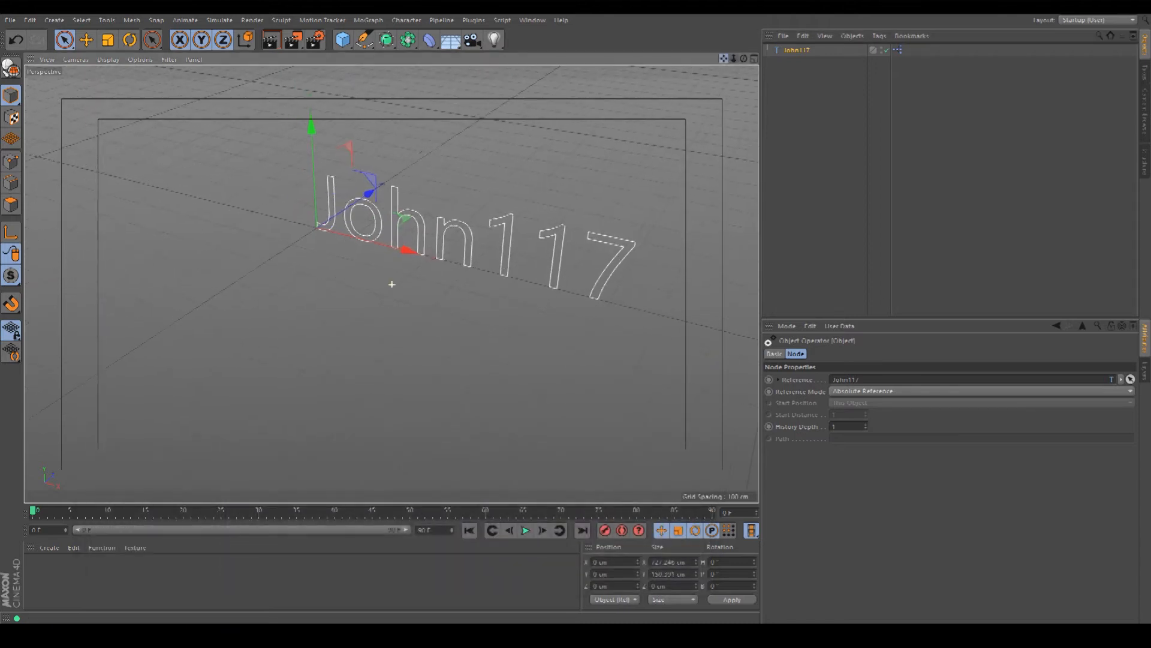
{"action": "left_click_drag", "start_coordinate": [724, 58], "coordinate": [627, 126]}
{"action": "left_click", "coordinate": [810, 50]}
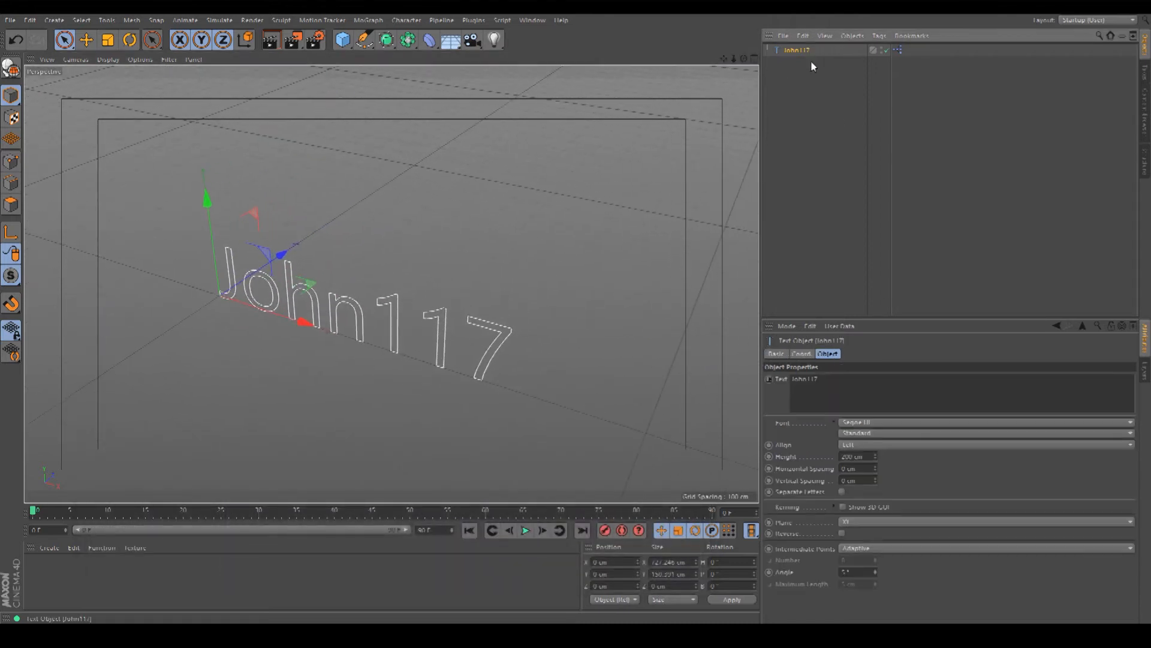
{"action": "left_click", "coordinate": [832, 388]}
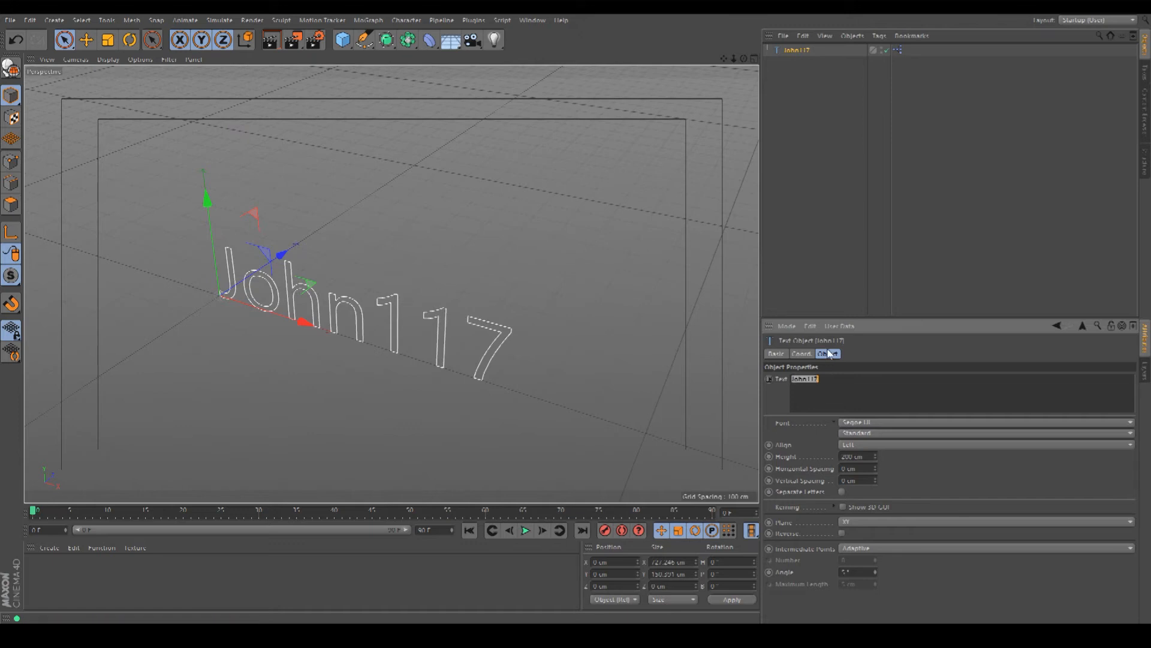
{"action": "type", "text": "Cinema4D"}
{"action": "left_click", "coordinate": [861, 169]}
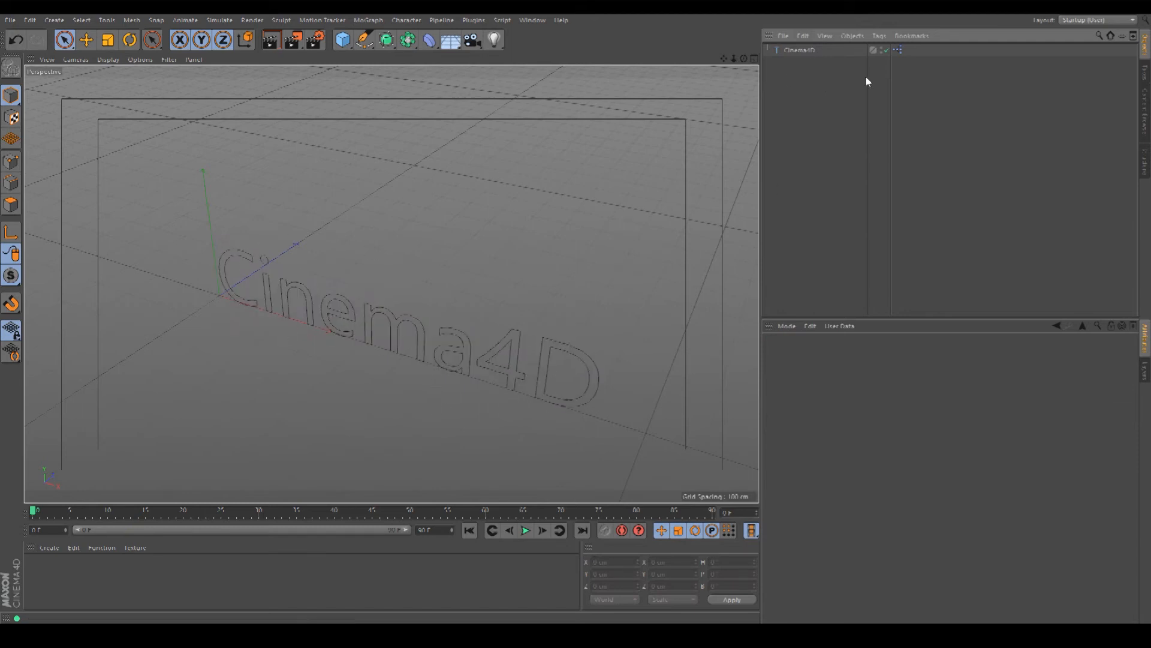
{"action": "left_click", "coordinate": [796, 52]}
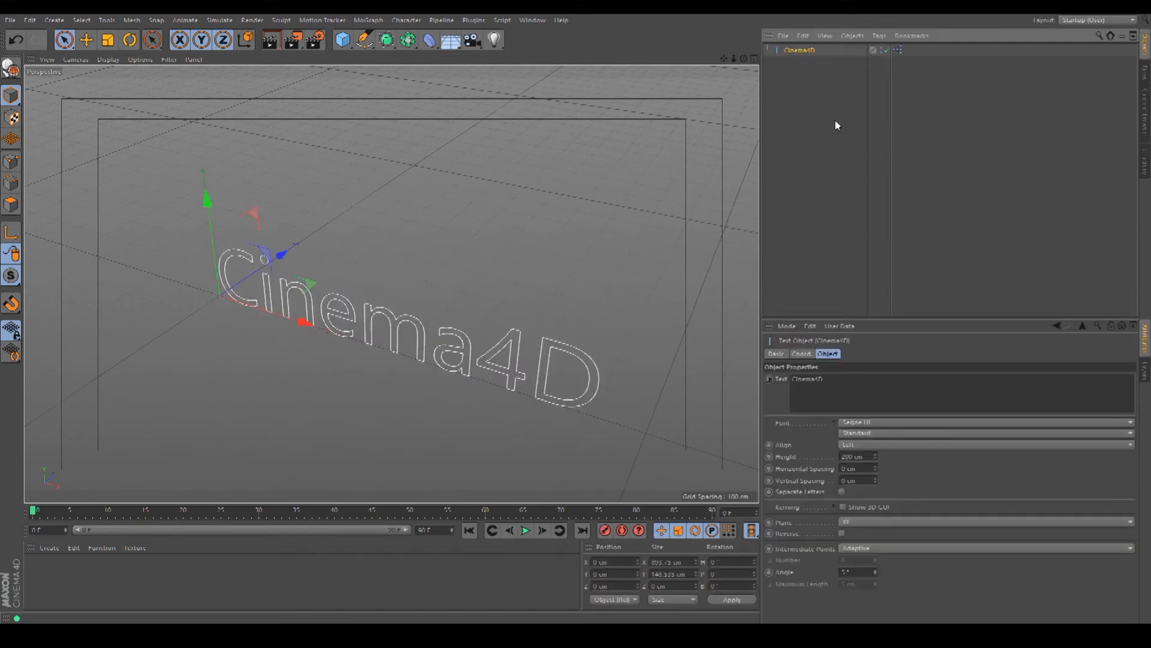
{"action": "left_click", "coordinate": [830, 73]}
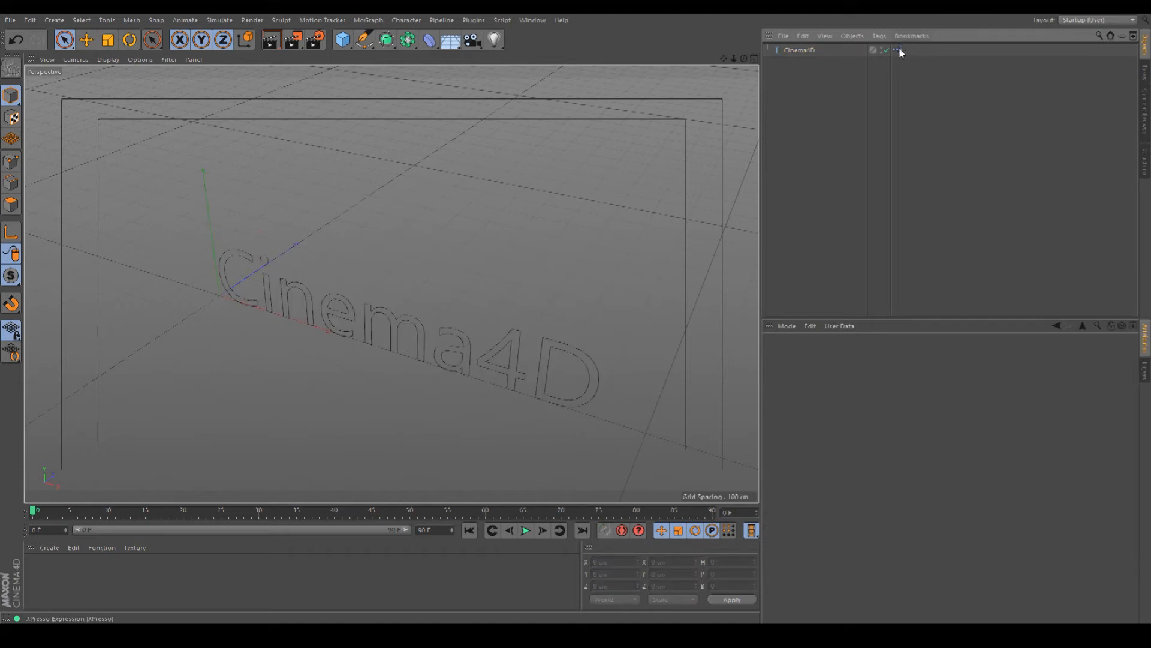
Reopen the spline's XPresso graph, level the Text output node with the Name input node, and close the editor
{"action": "double_click", "coordinate": [899, 50]}
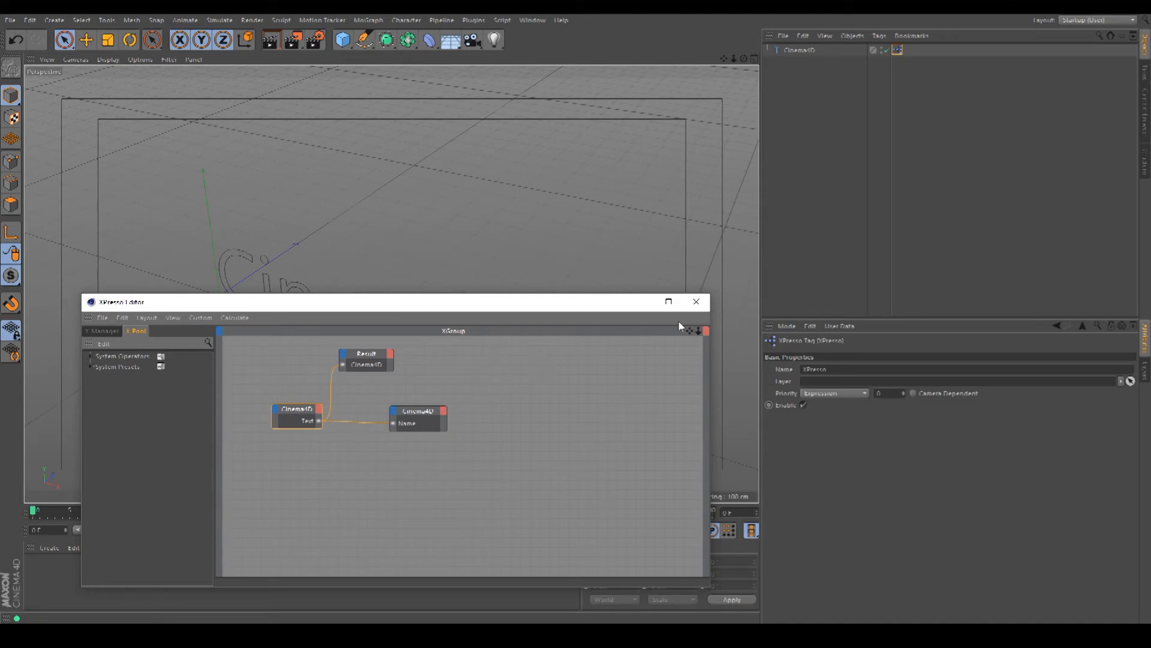
{"action": "left_click_drag", "start_coordinate": [687, 330], "coordinate": [691, 331]}
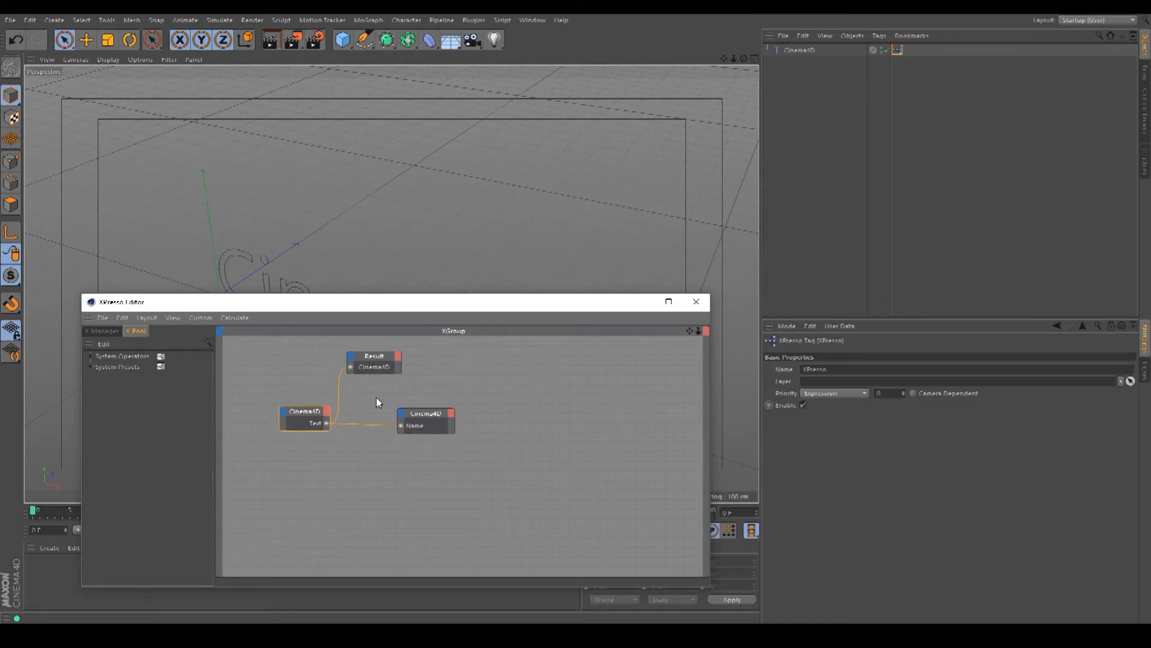
{"action": "left_click", "coordinate": [309, 412]}
{"action": "left_click_drag", "start_coordinate": [311, 411], "coordinate": [315, 417]}
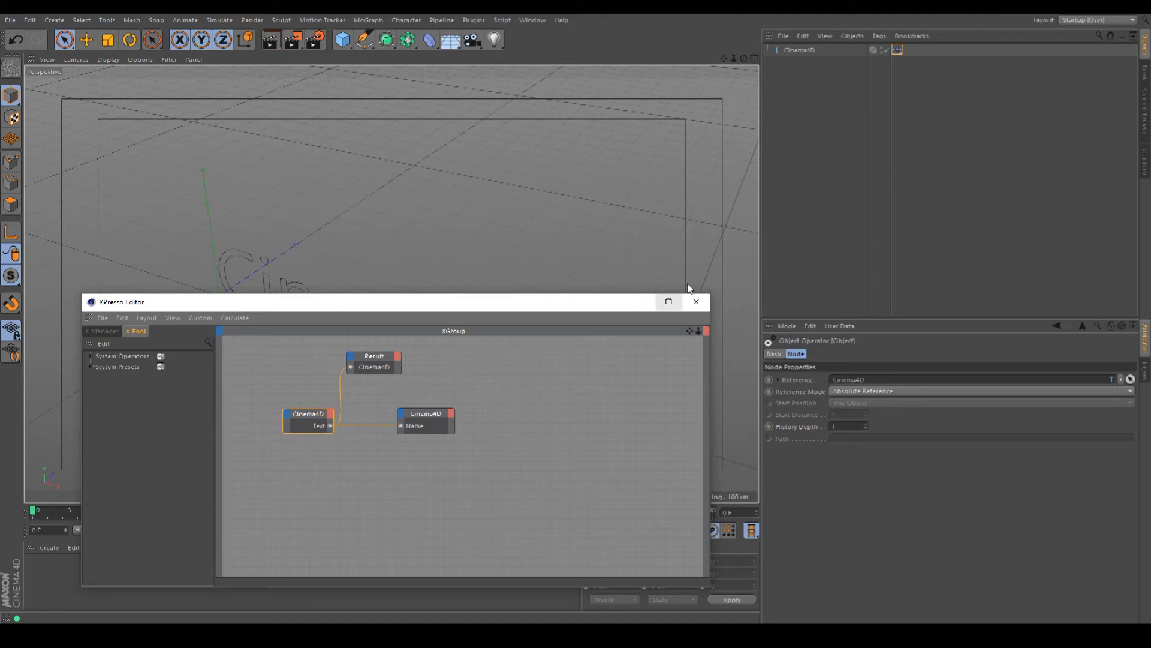
{"action": "left_click", "coordinate": [898, 49]}
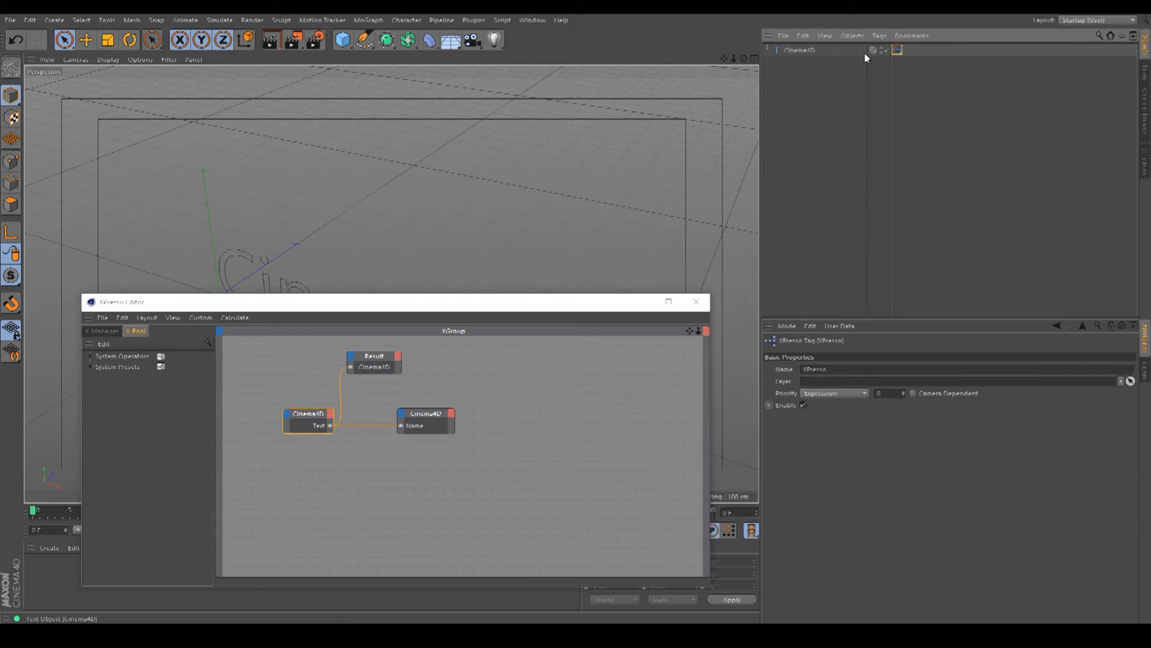
{"action": "left_click", "coordinate": [802, 51]}
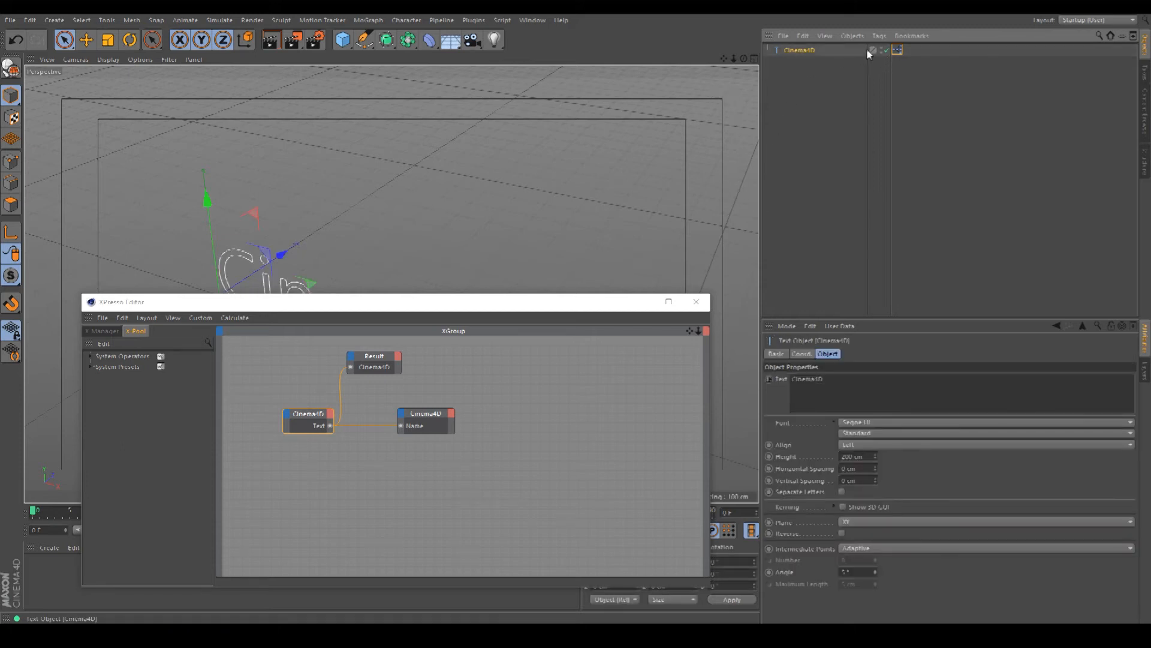
{"action": "left_click", "coordinate": [528, 372]}
{"action": "key", "text": "Delete"}
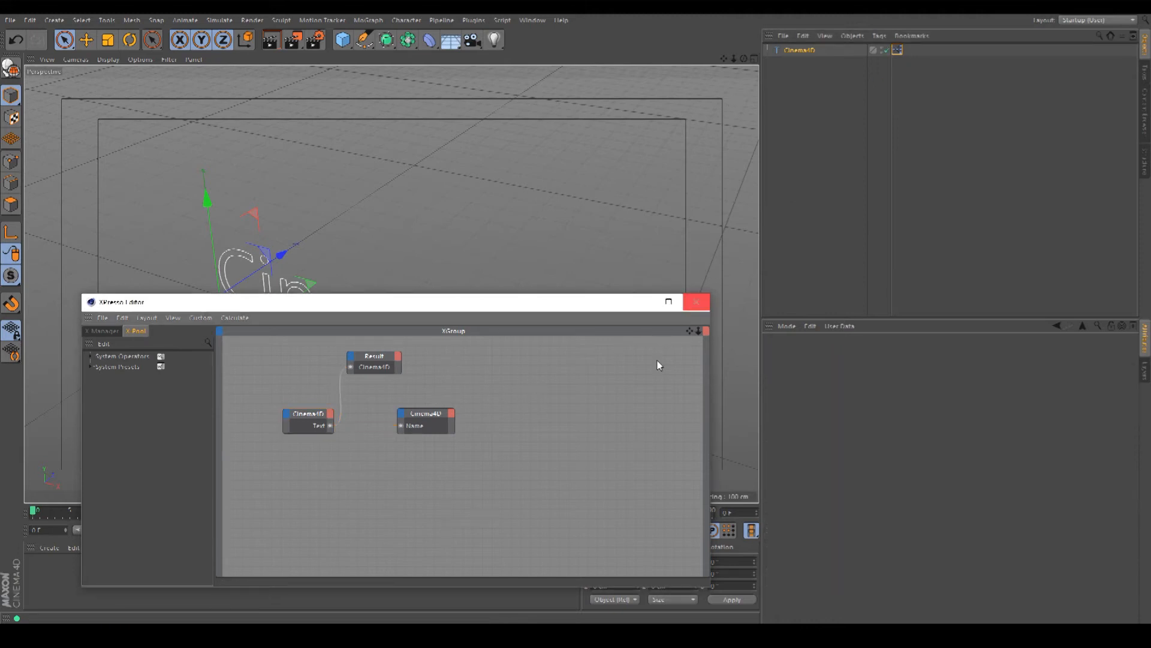
{"action": "left_click_drag", "start_coordinate": [483, 475], "coordinate": [290, 362]}
{"action": "left_click", "coordinate": [696, 301]}
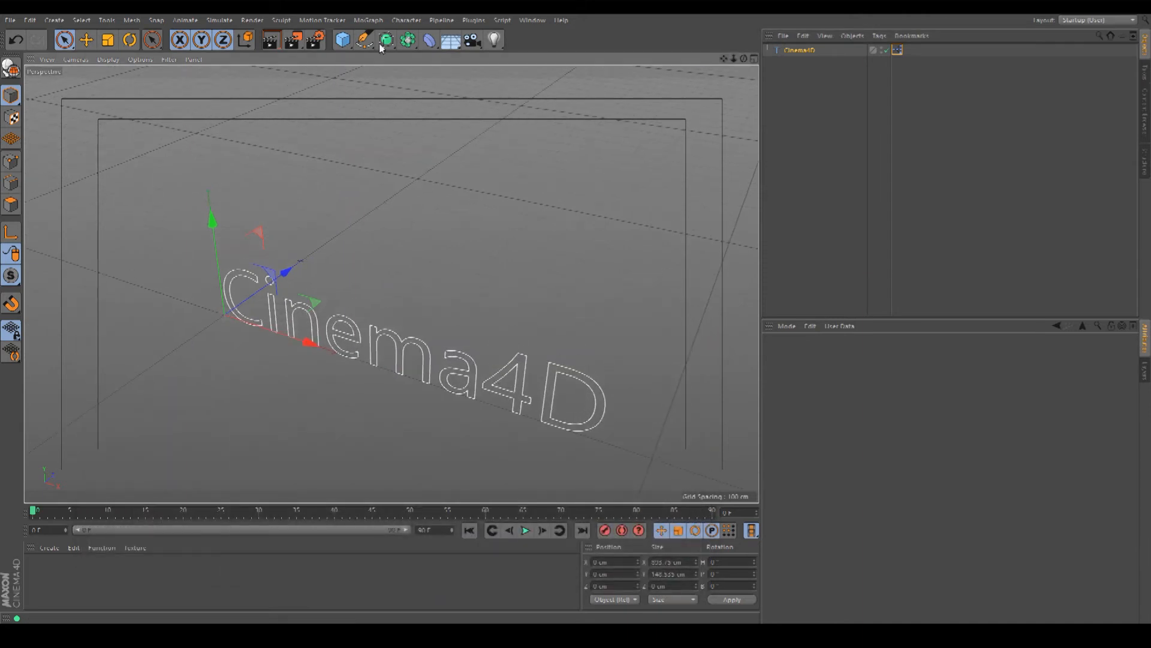
Add a Null object and transfer the XPresso tag from the text spline to it
{"action": "left_click_drag", "start_coordinate": [342, 40], "coordinate": [381, 52]}
{"action": "left_click_drag", "start_coordinate": [897, 62], "coordinate": [898, 50]}
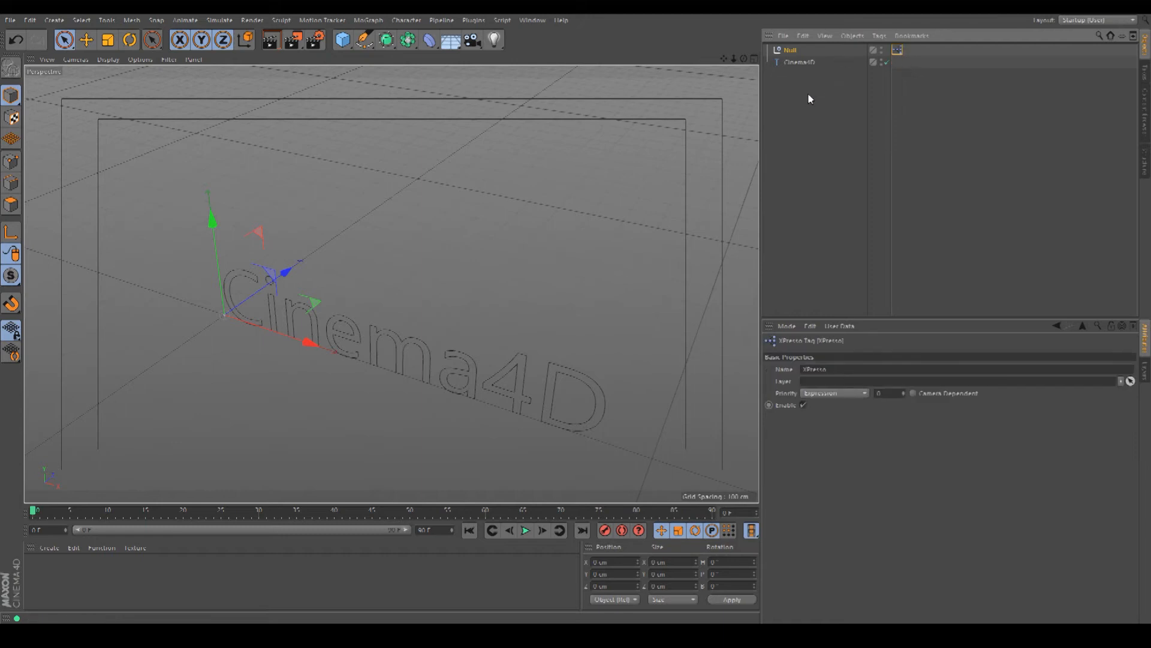
Move the text spline back from the Null to about 960 cm in Z, and compare the two objects and the tag
{"action": "left_click", "coordinate": [801, 63]}
{"action": "left_click_drag", "start_coordinate": [326, 288], "coordinate": [521, 159]}
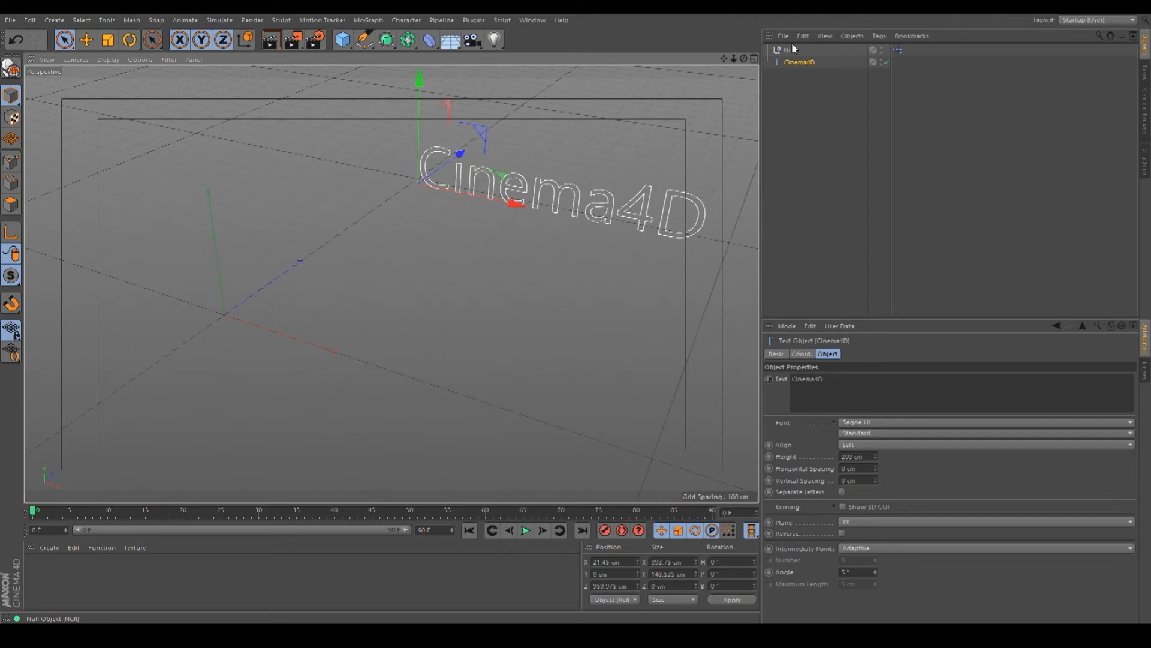
{"action": "left_click", "coordinate": [898, 49]}
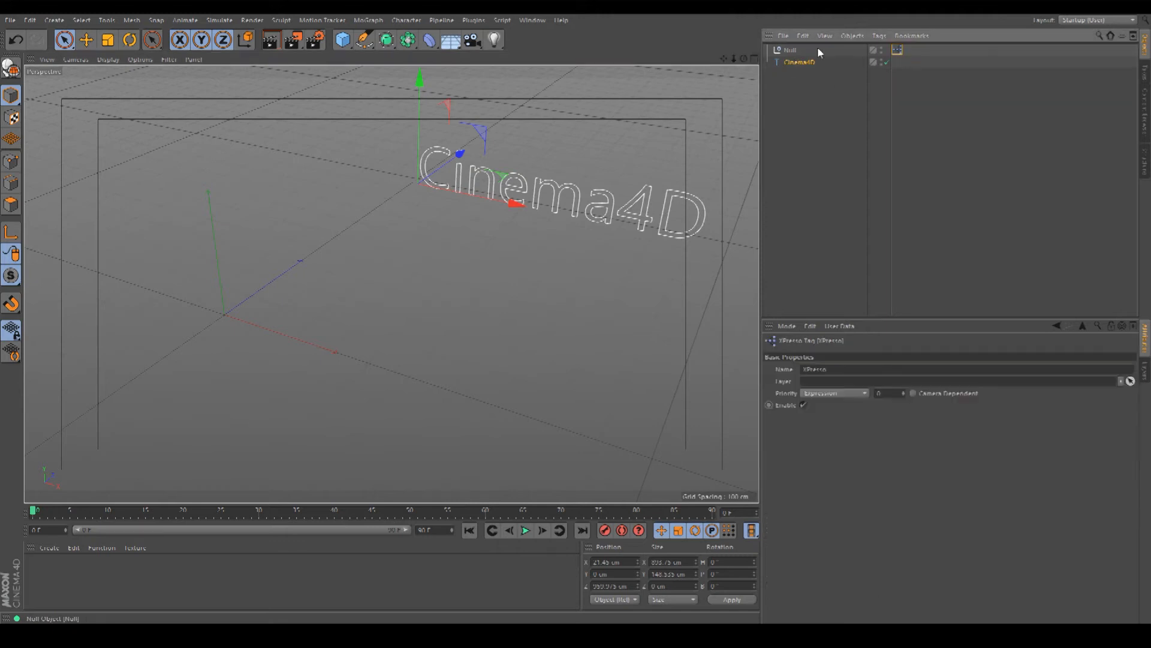
{"action": "left_click", "coordinate": [790, 52]}
{"action": "left_click", "coordinate": [897, 51]}
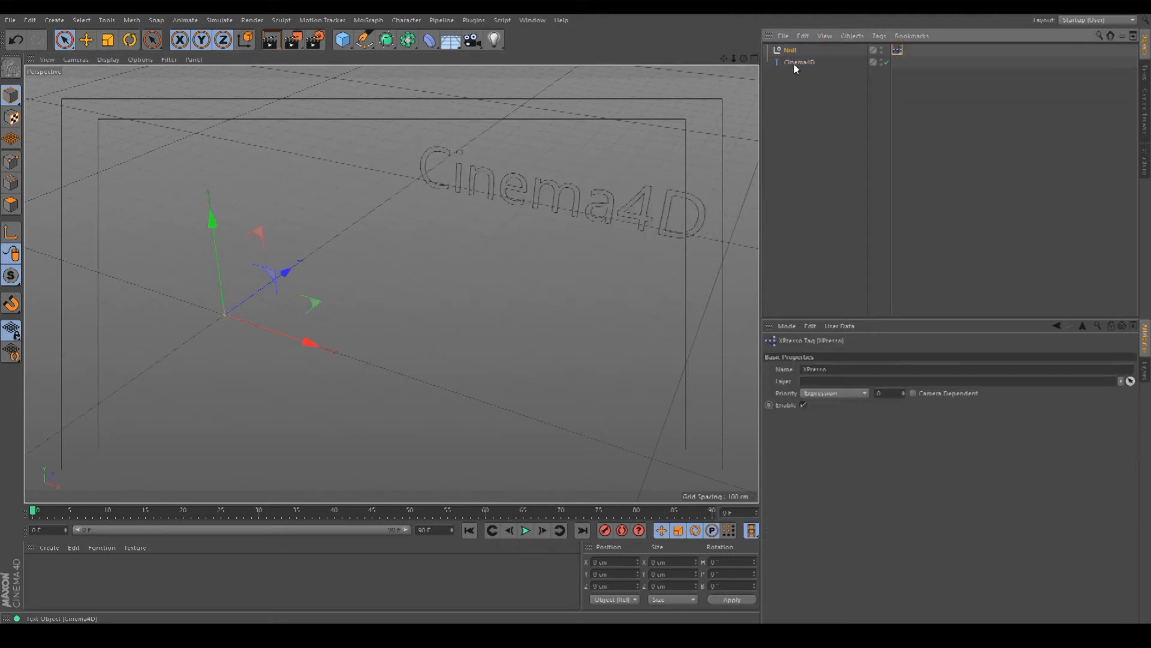
{"action": "left_click", "coordinate": [795, 66]}
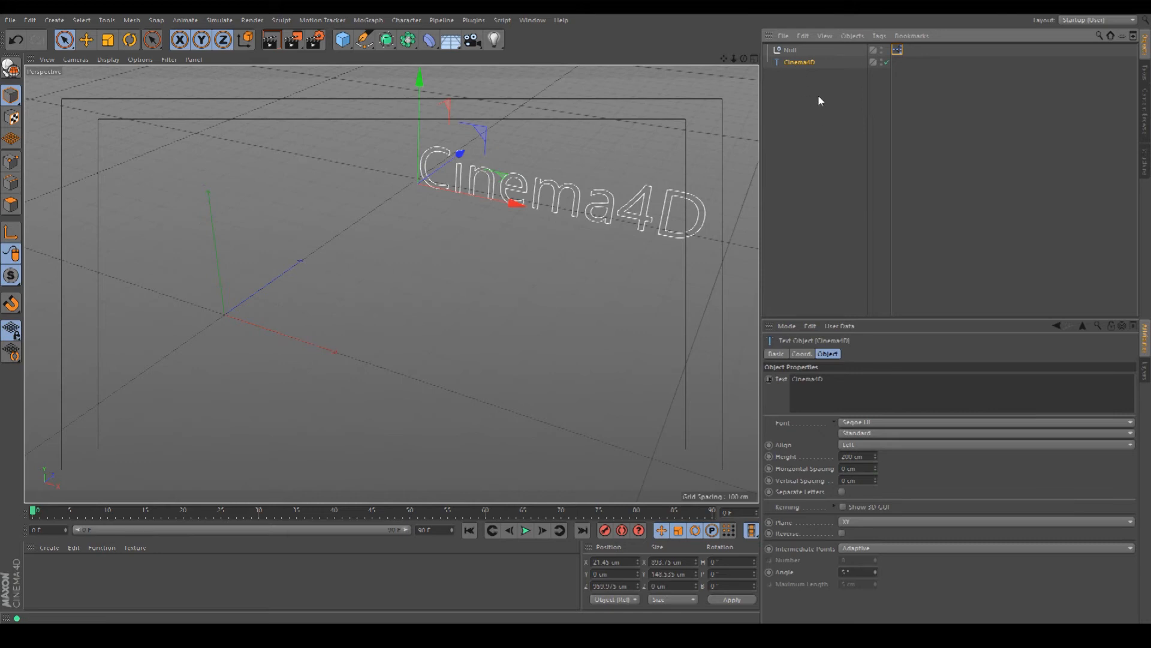
Set the text spline's content to Values while the XPresso tag sits on the Null
{"action": "left_click", "coordinate": [821, 82]}
{"action": "left_click", "coordinate": [816, 62]}
{"action": "left_click", "coordinate": [846, 378]}
{"action": "left_click_drag", "start_coordinate": [847, 378], "coordinate": [714, 397]}
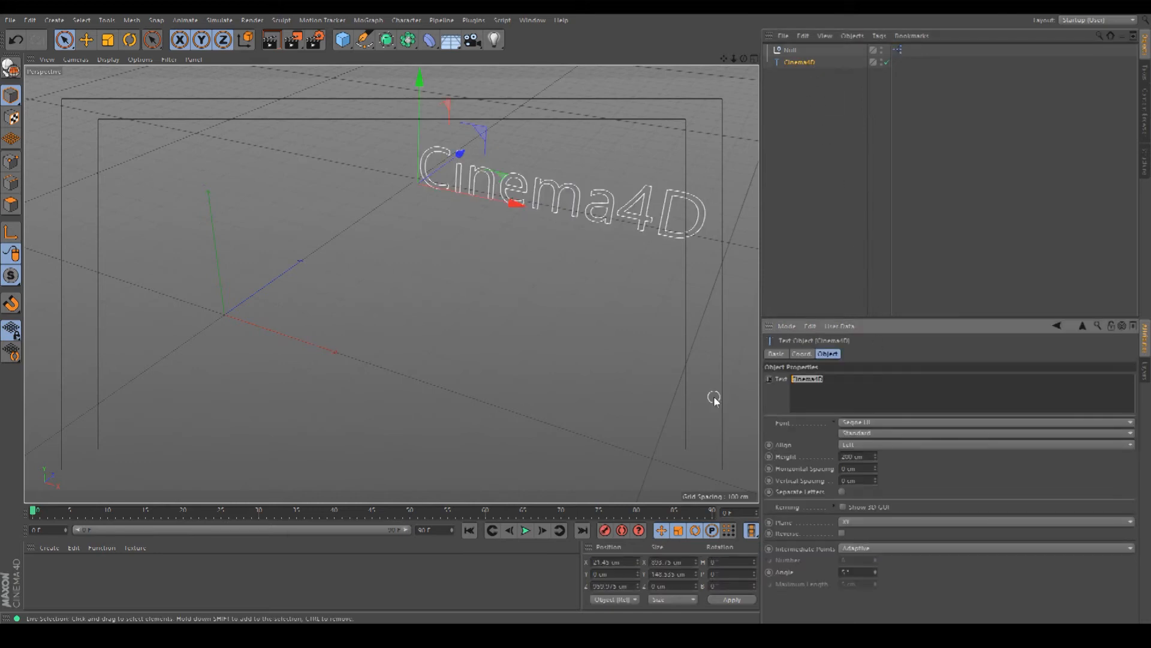
{"action": "type", "text": "Values"}
{"action": "left_click", "coordinate": [835, 86]}
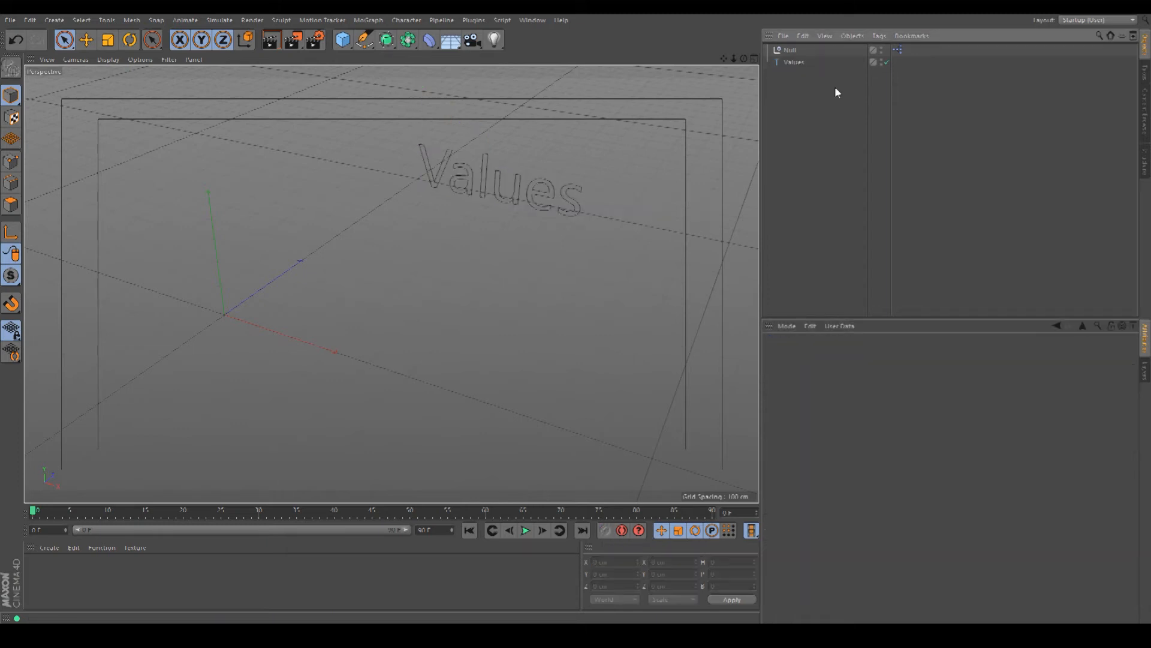
Transfer the XPresso tag from the Null back to the Values text spline
{"action": "mouse_move", "coordinate": [723, 58]}
{"action": "left_mouse_down"}
{"action": "mouse_move", "coordinate": [733, 79]}
{"action": "mouse_move", "coordinate": [702, 61]}
{"action": "mouse_move", "coordinate": [744, 61]}
{"action": "left_mouse_up"}
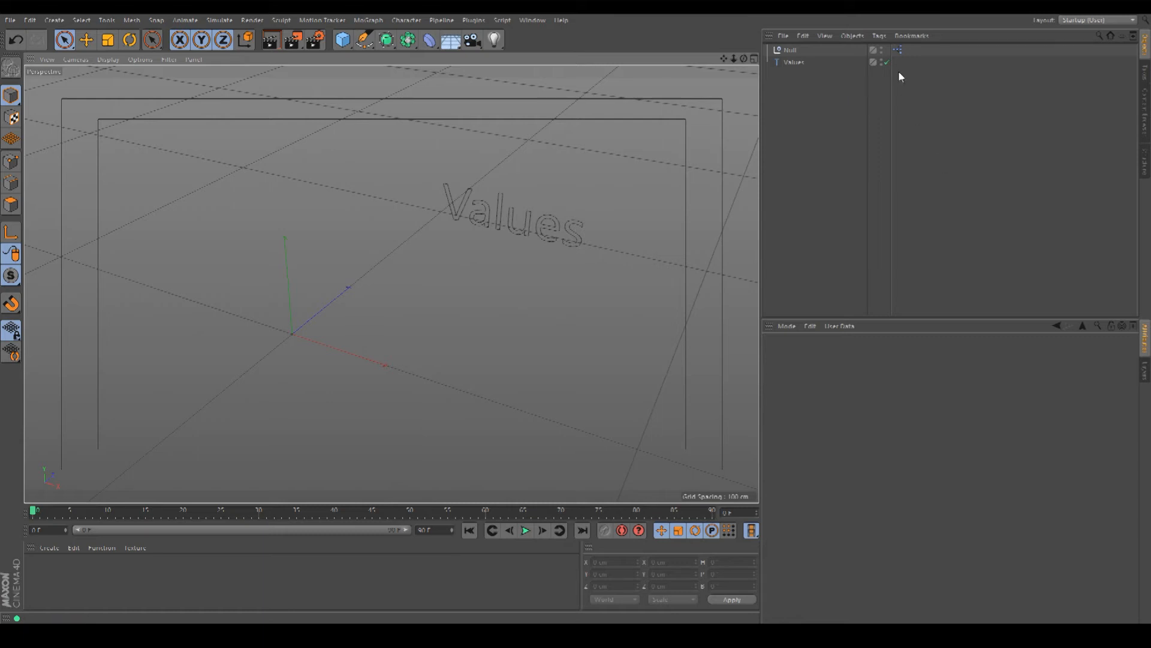
{"action": "left_click", "coordinate": [898, 50]}
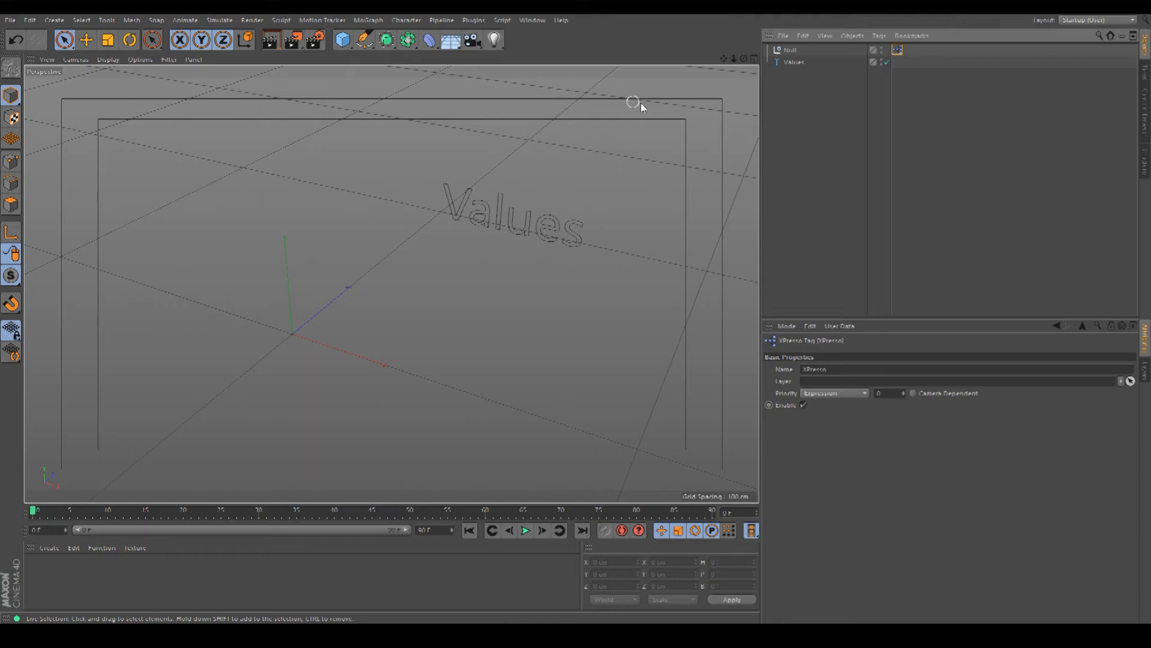
{"action": "left_click", "coordinate": [906, 56]}
{"action": "left_click", "coordinate": [900, 50]}
{"action": "left_click_drag", "start_coordinate": [899, 48], "coordinate": [900, 62]}
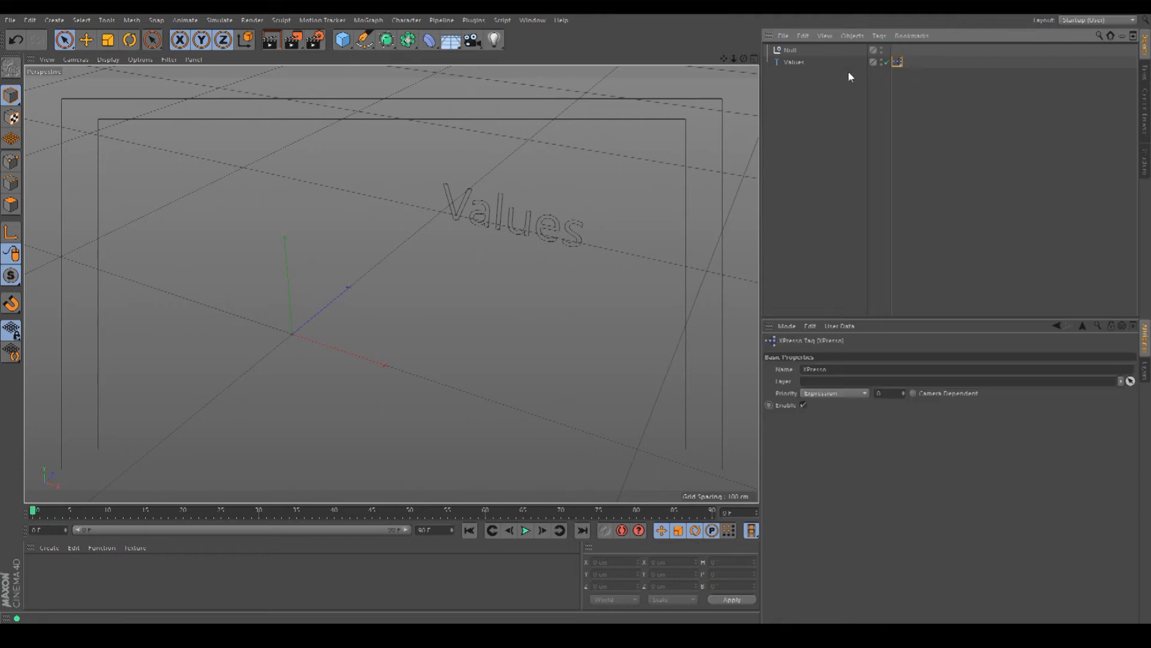
Reset the Values spline's X and Z position to 0 cm
{"action": "left_click", "coordinate": [793, 62]}
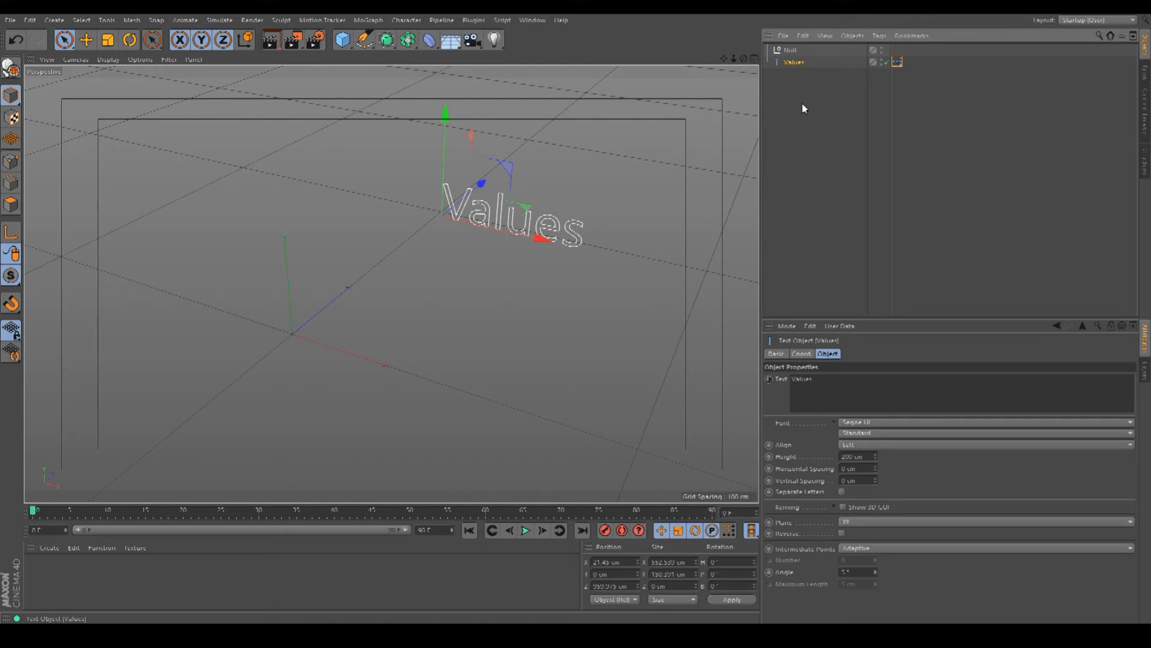
{"action": "left_click", "coordinate": [807, 355]}
{"action": "left_click", "coordinate": [794, 379]}
{"action": "key", "text": "BackSpace"}
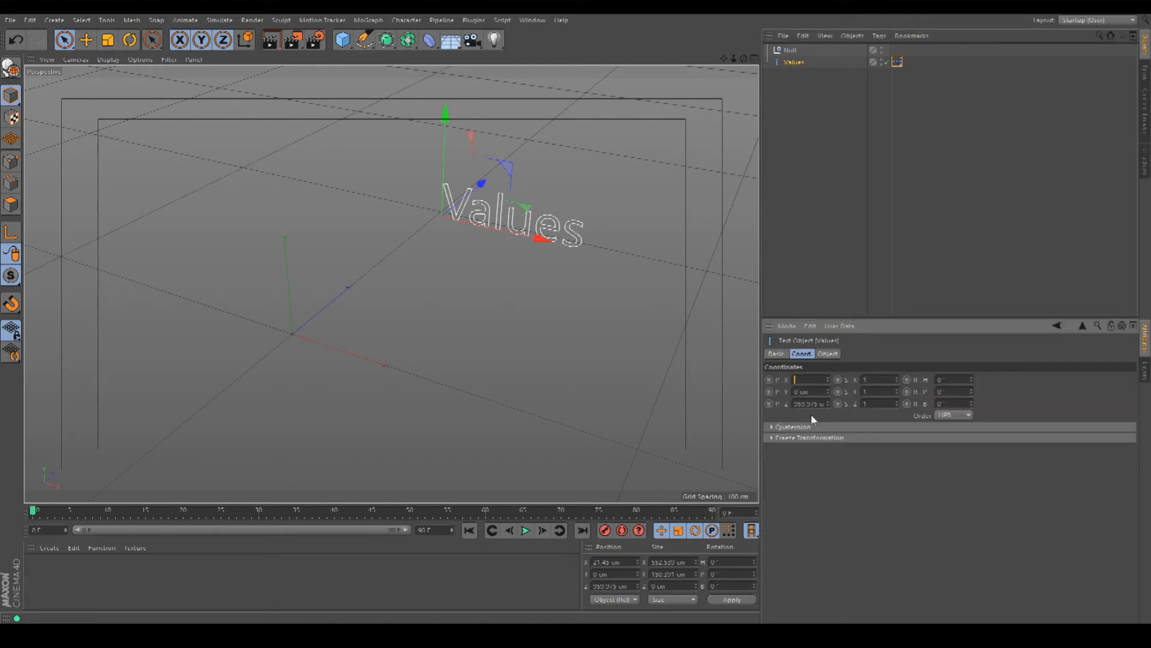
{"action": "type", "text": "0"}
{"action": "key", "text": "Return"}
{"action": "left_click", "coordinate": [807, 403]}
{"action": "key", "text": "BackSpace"}
{"action": "type", "text": "0"}
{"action": "key", "text": "Return"}
{"action": "left_click", "coordinate": [858, 136]}
Delete the leftover Null object from the scene
{"action": "left_click", "coordinate": [791, 51]}
{"action": "key", "text": "Delete"}
{"action": "left_click_drag", "start_coordinate": [745, 59], "coordinate": [763, 59]}
Duplicate the Values spline together with its XPresso tag and move the copy back to about 481 cm in Z
{"action": "left_click", "coordinate": [791, 52]}
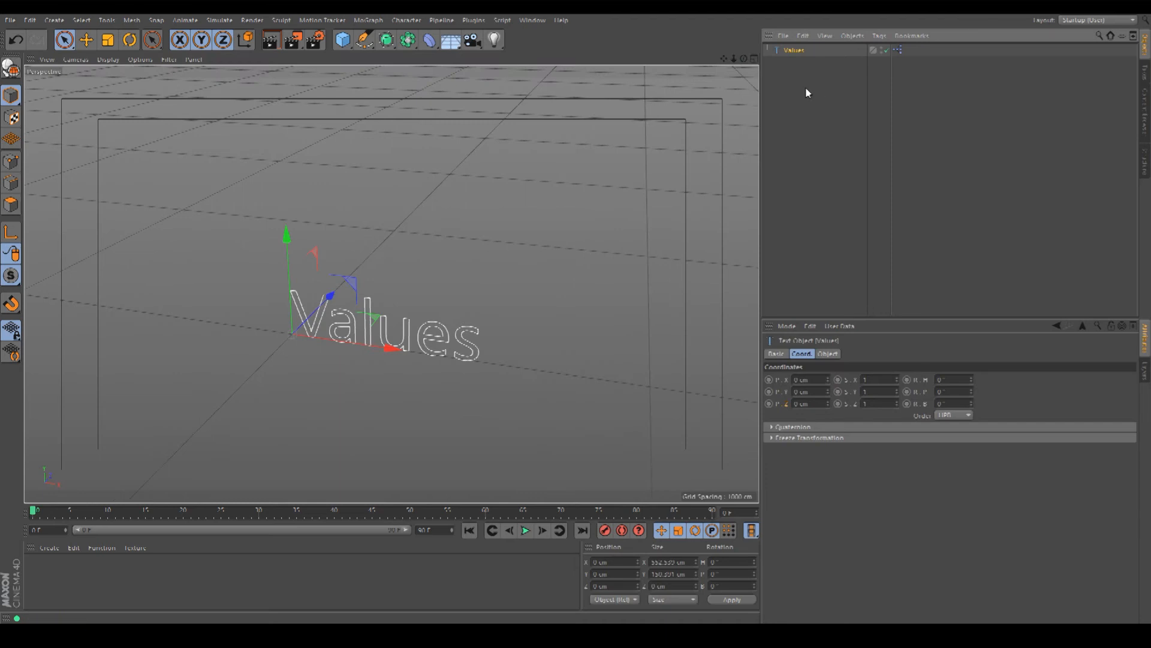
{"action": "key", "text": "ctrl+c"}
{"action": "key", "text": "ctrl+v"}
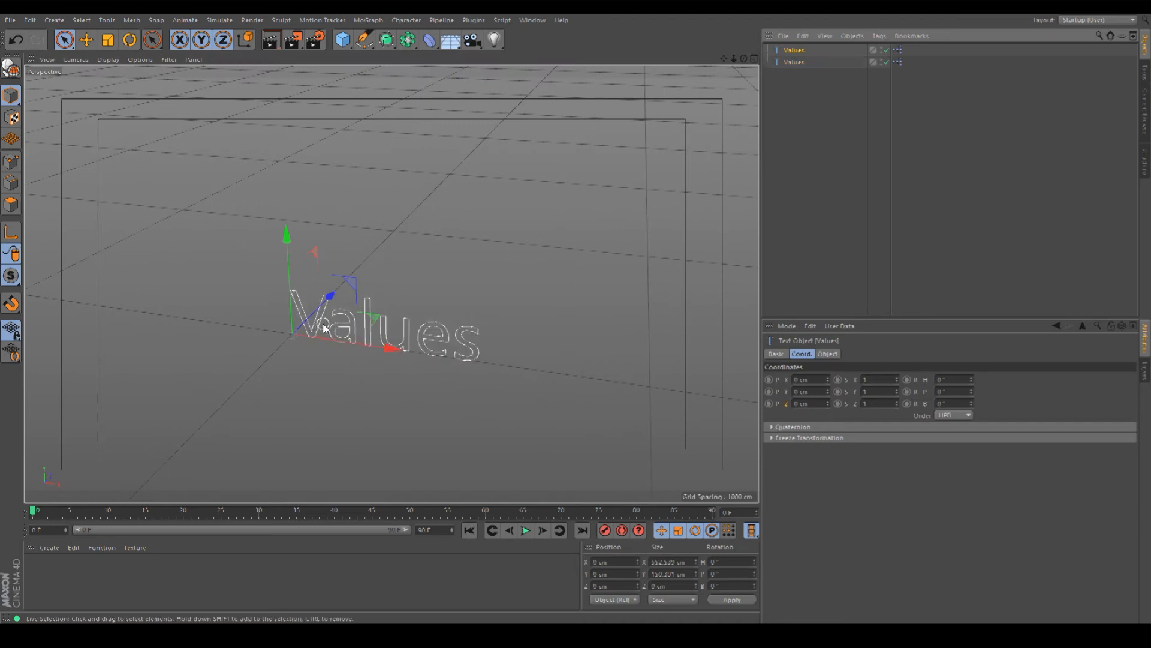
{"action": "left_click_drag", "start_coordinate": [323, 312], "coordinate": [384, 260]}
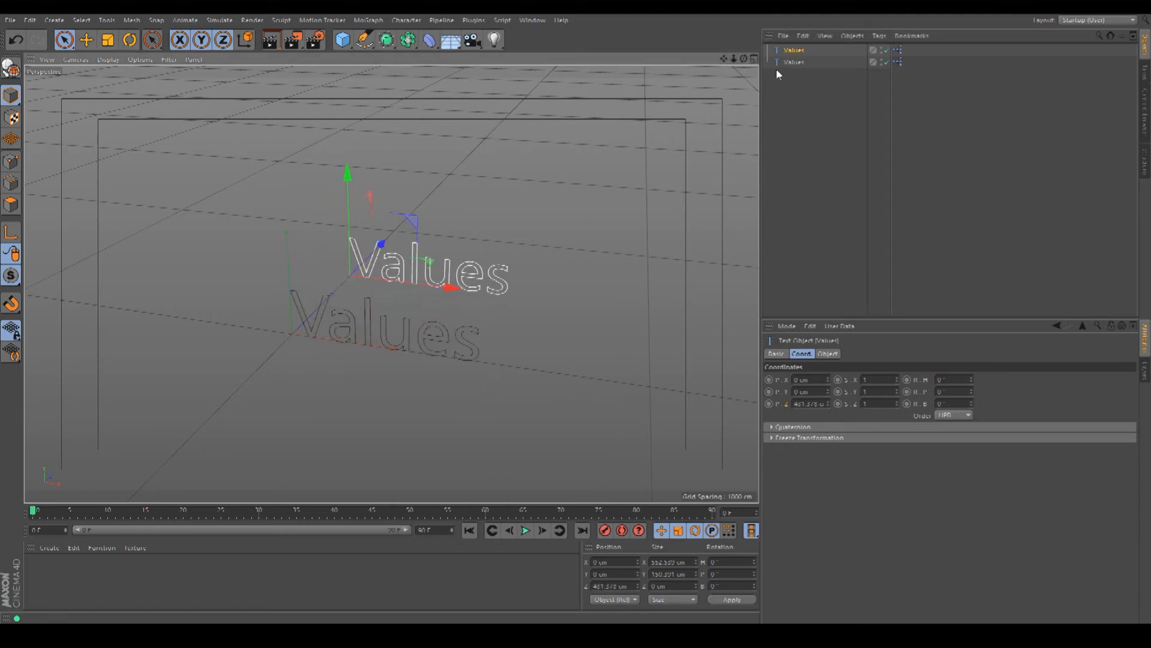
{"action": "left_click_drag", "start_coordinate": [743, 59], "coordinate": [733, 56]}
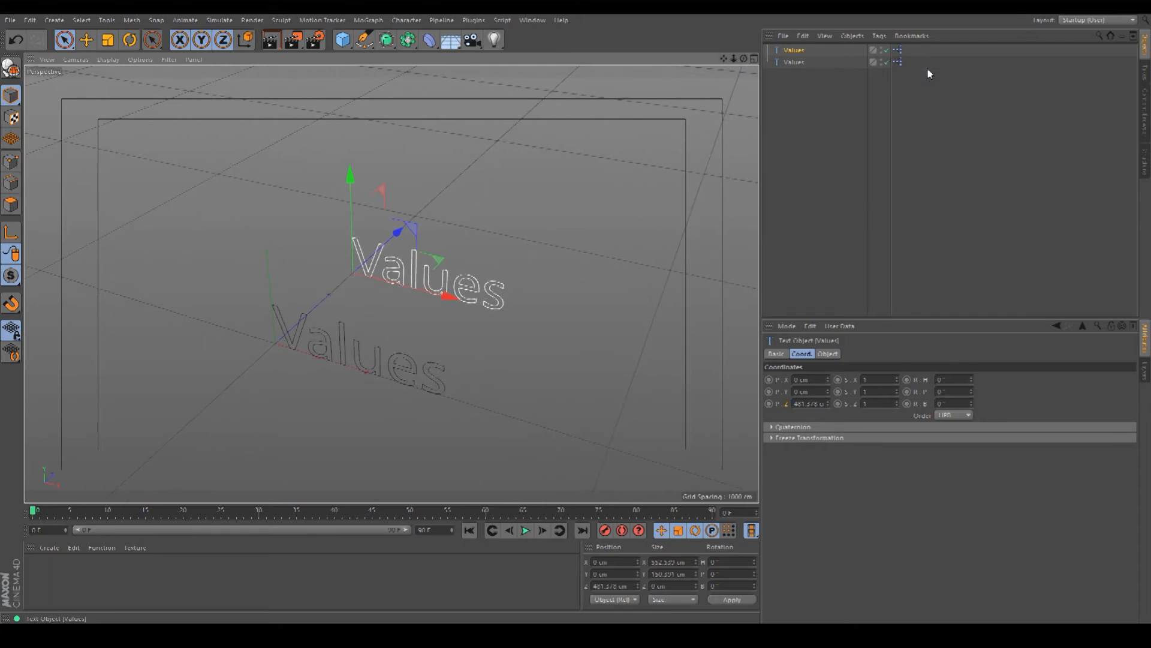
Open the XPresso graph of the duplicated Values spline and select that spline to check which object its nodes reference
{"action": "left_click", "coordinate": [899, 50]}
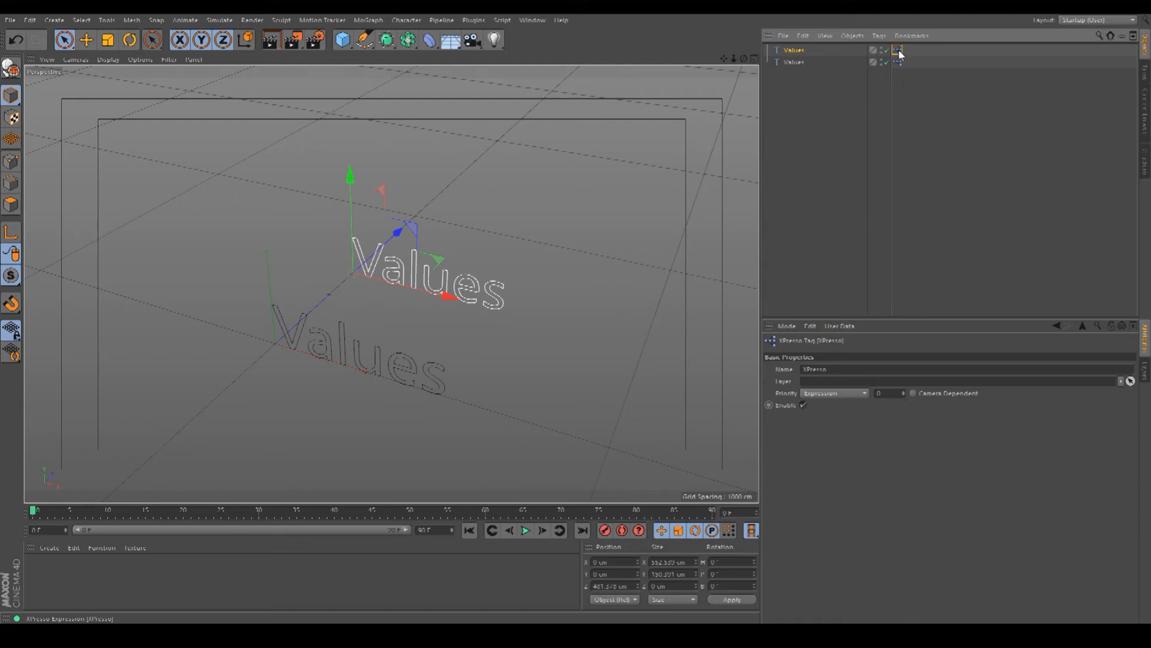
{"action": "double_click", "coordinate": [899, 51]}
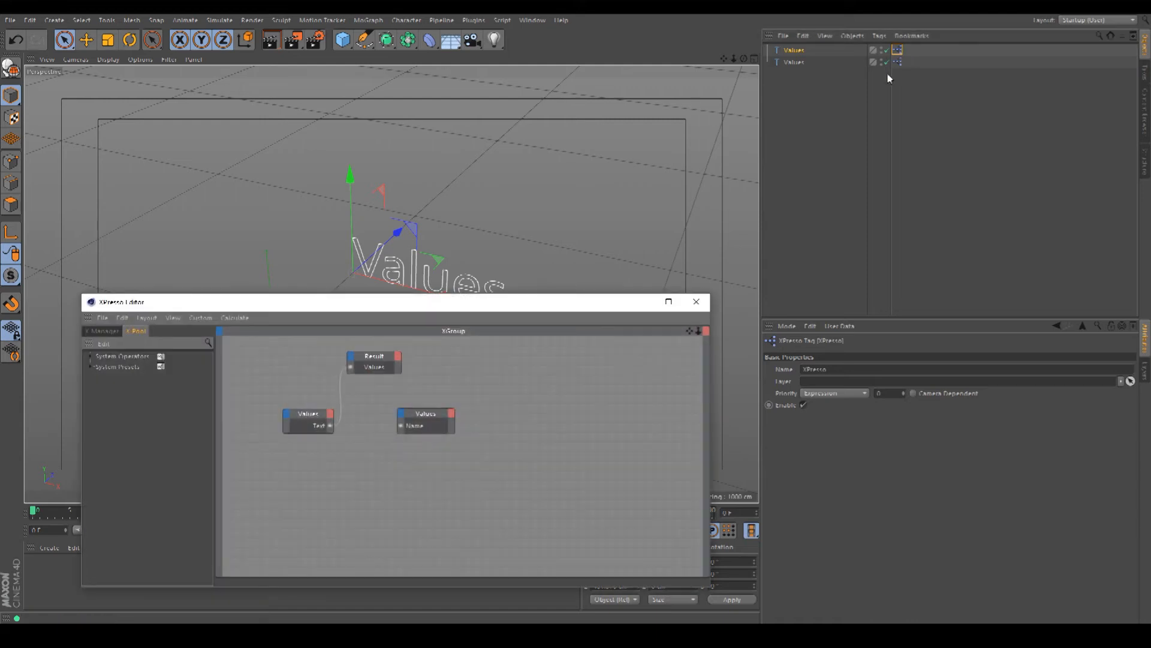
{"action": "left_click", "coordinate": [796, 51]}
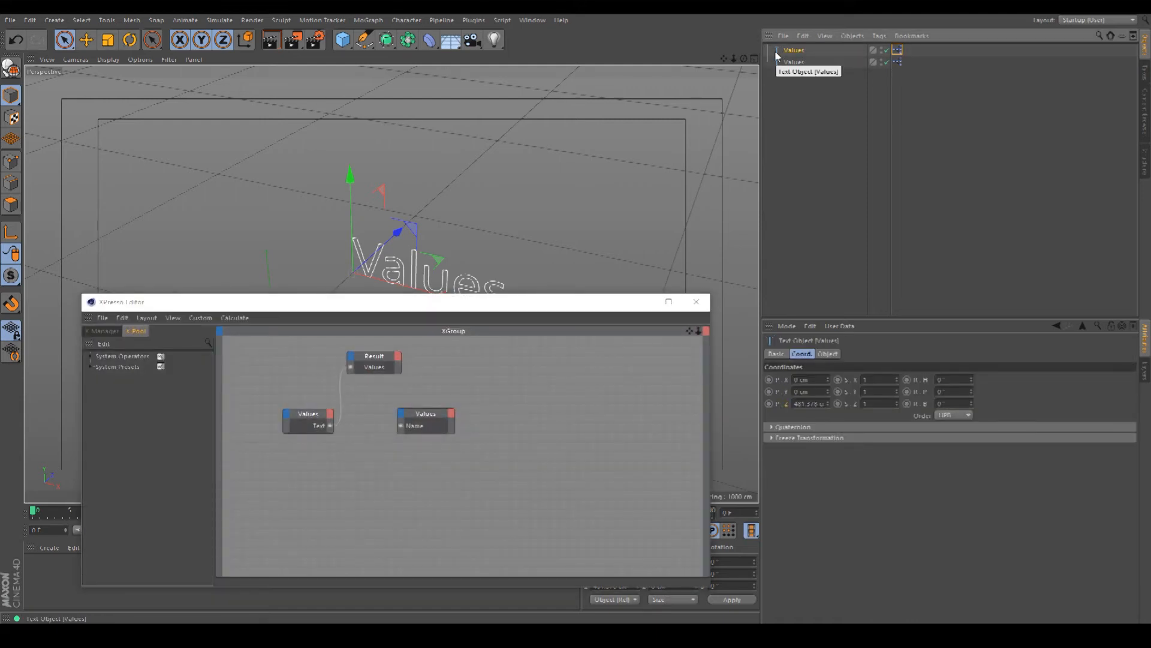
Close the XPresso graph and change the duplicated Values spline's text to a sample first name
{"action": "left_click", "coordinate": [696, 302]}
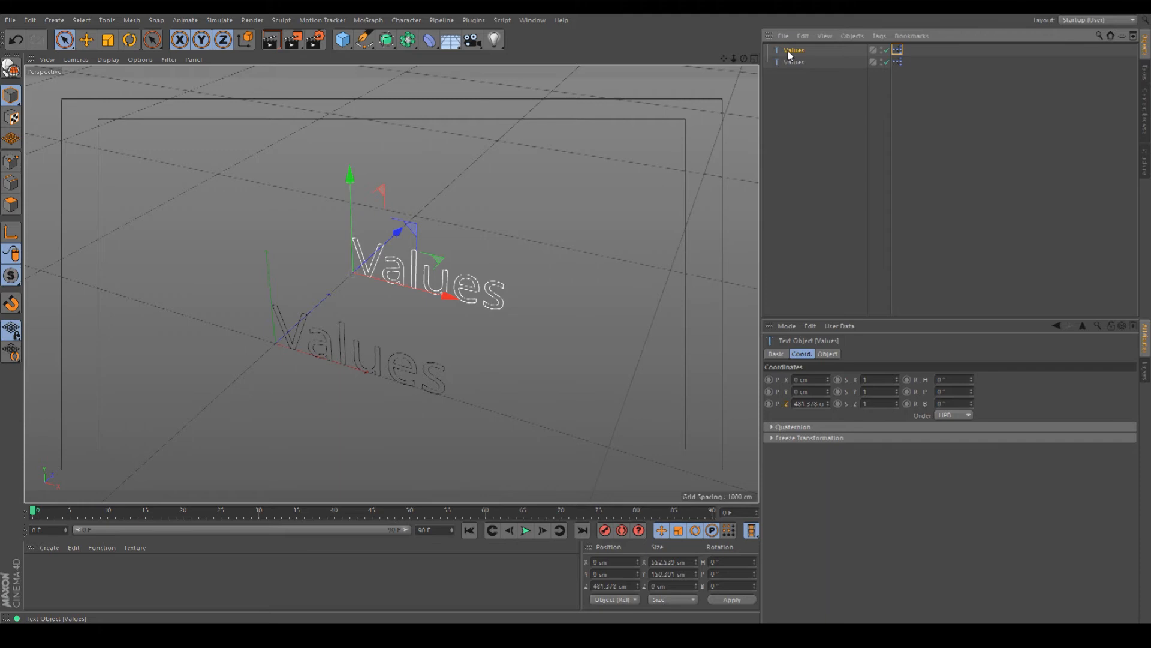
{"action": "left_click", "coordinate": [828, 354]}
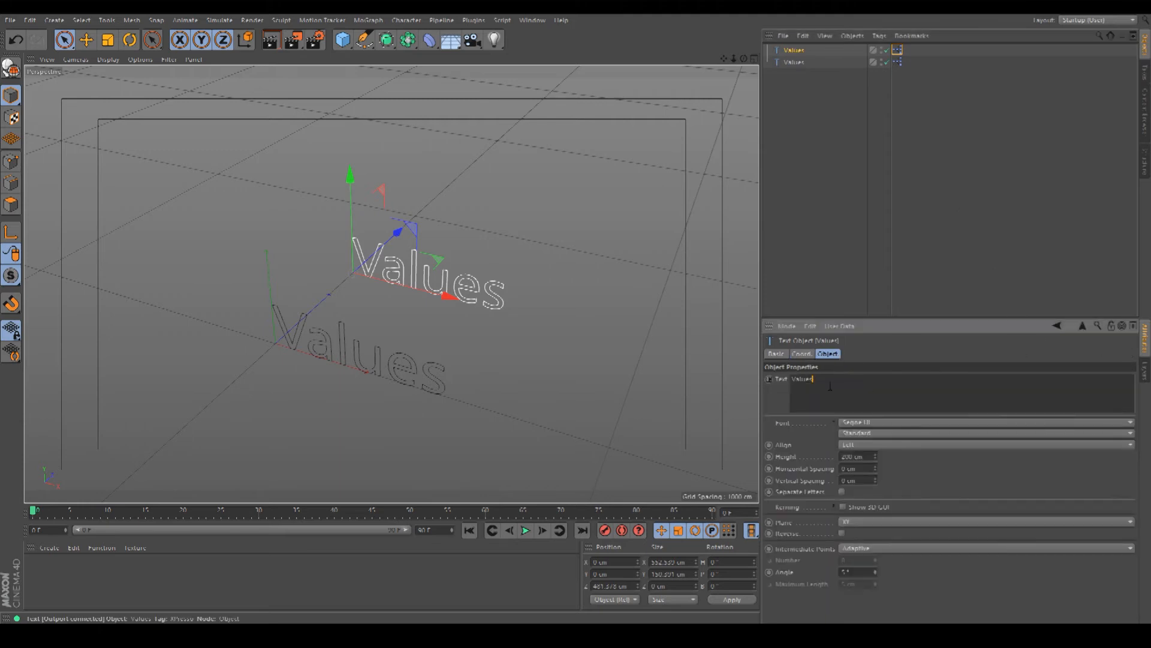
{"action": "type", "text": "John"}
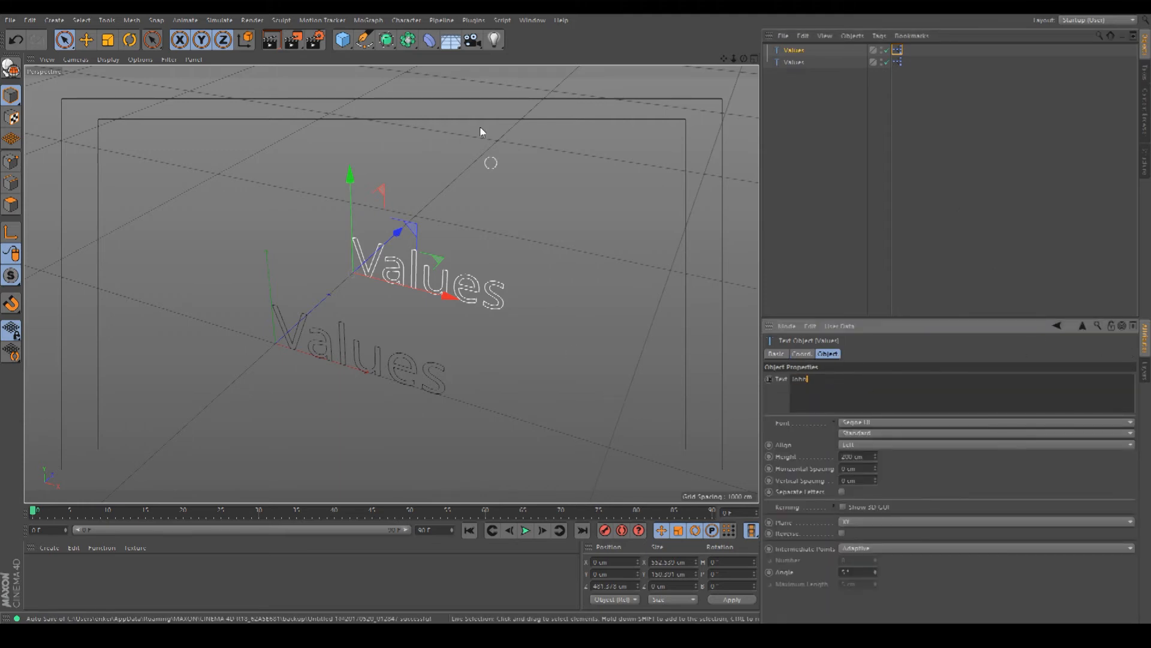
{"action": "left_click", "coordinate": [897, 102]}
{"action": "left_click", "coordinate": [798, 51]}
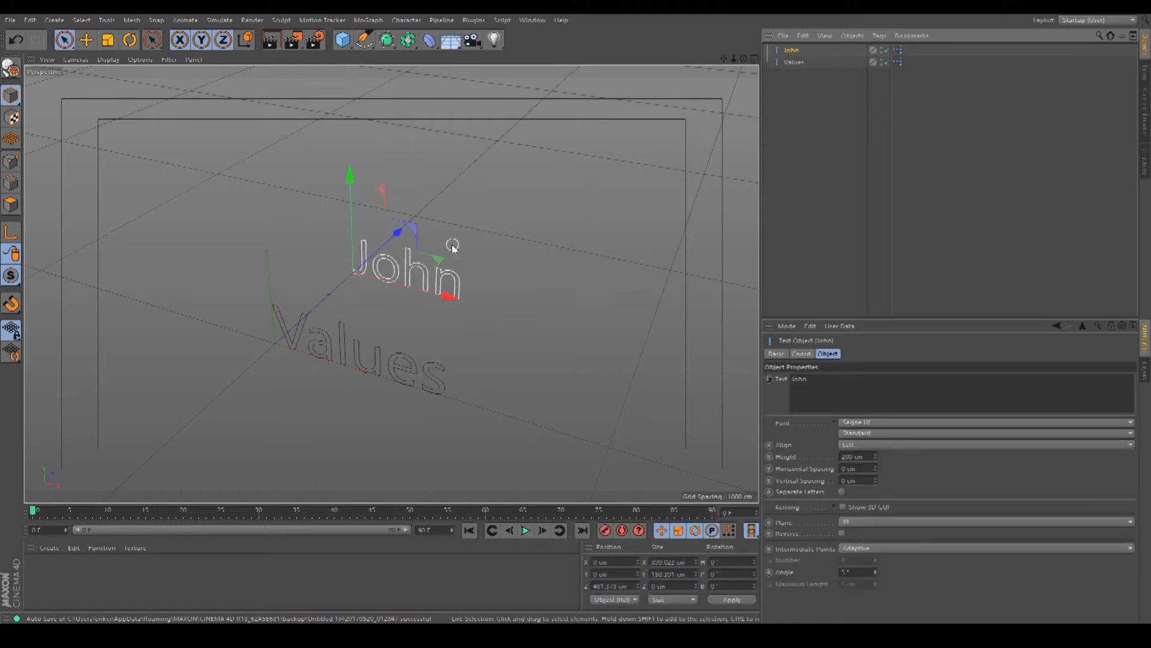
Duplicate the renamed text spline repeatedly along Z to make a row of six, the farthest at about 3850 cm
{"action": "left_click_drag", "start_coordinate": [397, 237], "coordinate": [609, 77], "text": "ctrl"}
{"action": "mouse_move", "coordinate": [745, 58]}
{"action": "left_mouse_down"}
{"action": "mouse_move", "coordinate": [684, 62]}
{"action": "mouse_move", "coordinate": [734, 60]}
{"action": "left_mouse_up"}
{"action": "left_click_drag", "start_coordinate": [734, 59], "coordinate": [690, 60]}
Set the second spline in the duplicated row to the text Abc and the third to another sample first name
{"action": "left_click", "coordinate": [799, 112]}
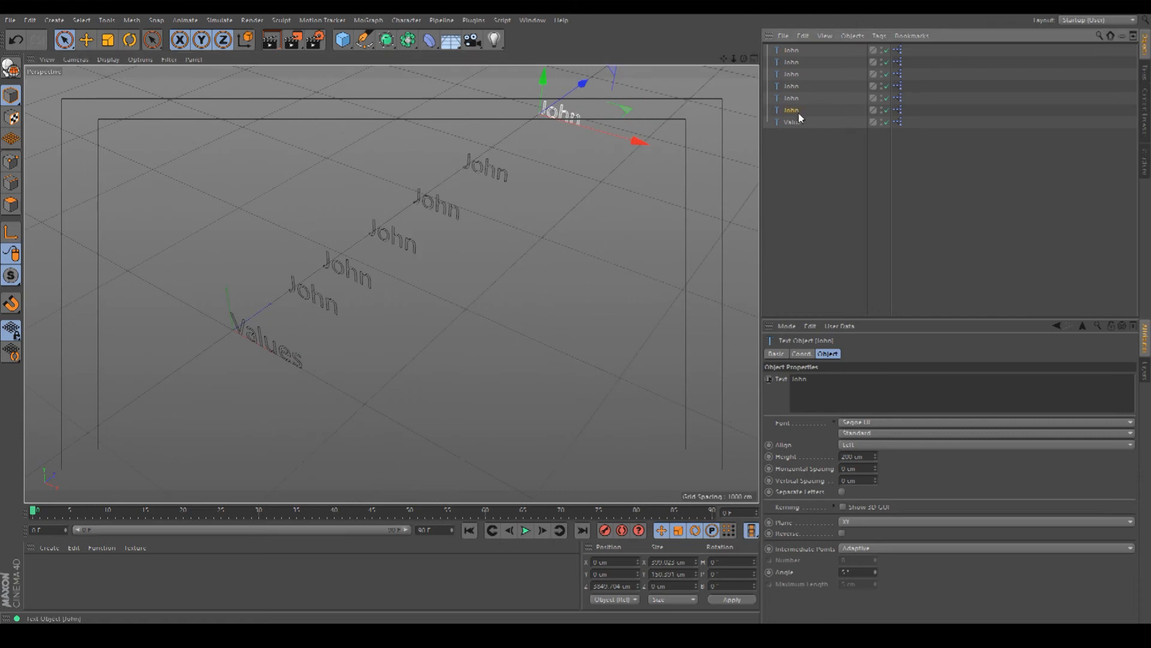
{"action": "left_click", "coordinate": [795, 100]}
{"action": "left_click_drag", "start_coordinate": [811, 379], "coordinate": [791, 379]}
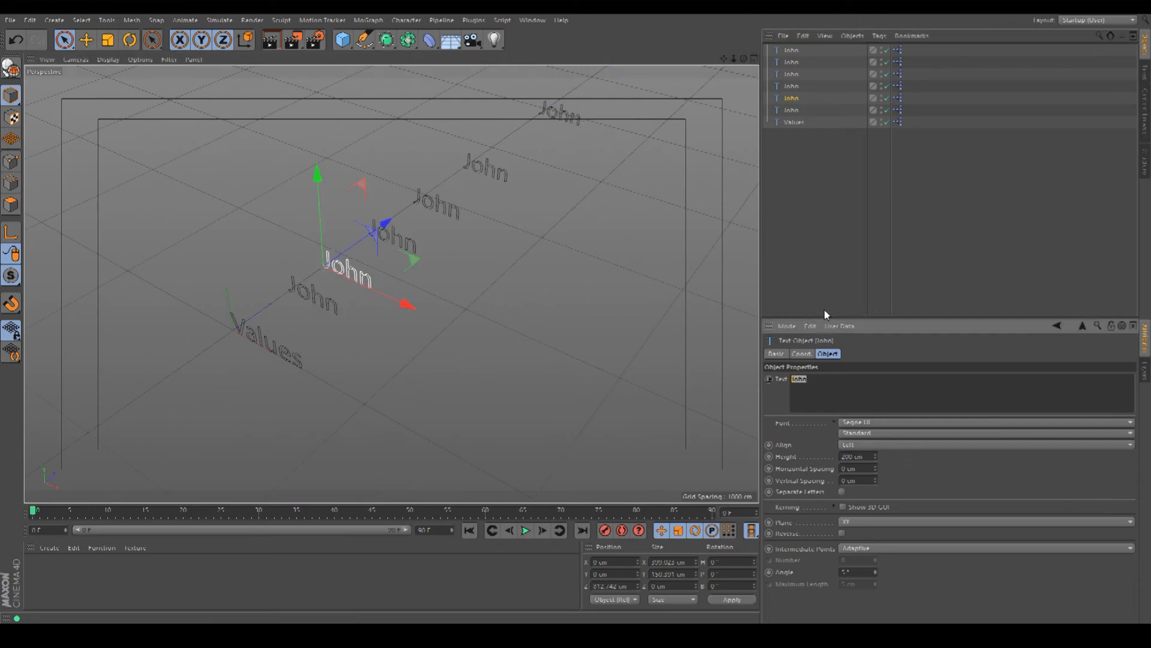
{"action": "type", "text": "Abc"}
{"action": "left_click", "coordinate": [792, 86]}
{"action": "left_click_drag", "start_coordinate": [848, 375], "coordinate": [791, 379]}
{"action": "type", "text": "Steven"}
Set the fourth spline in the duplicated row to a sample first name and the fifth to the text Cologne
{"action": "left_click", "coordinate": [793, 74]}
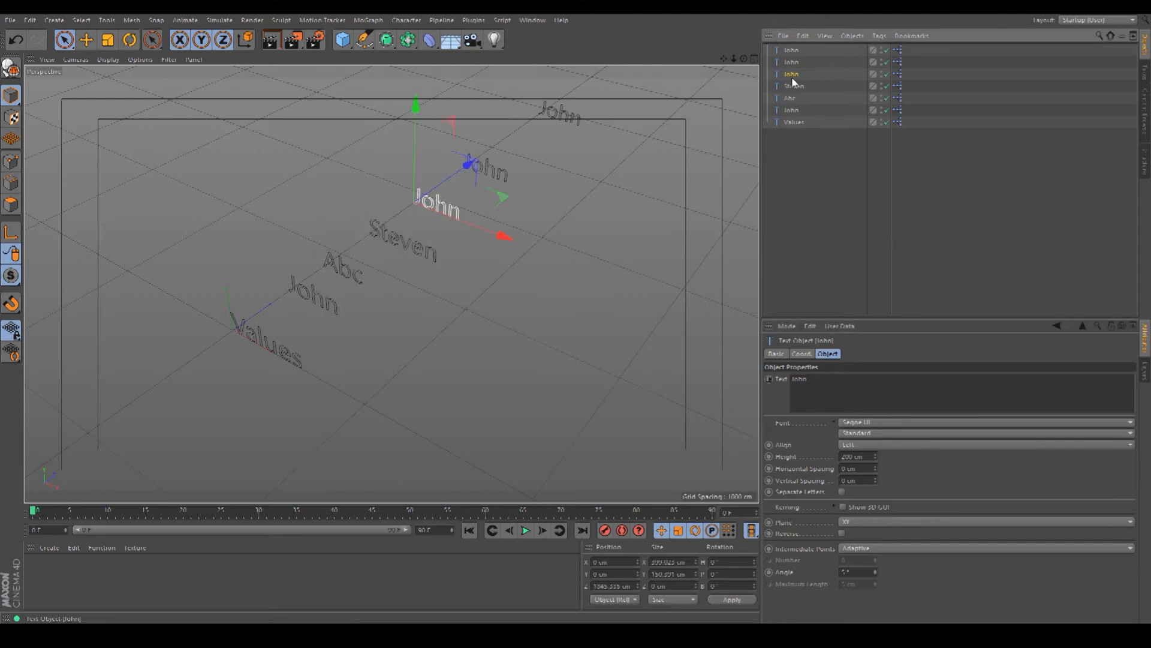
{"action": "left_click_drag", "start_coordinate": [845, 379], "coordinate": [790, 379]}
{"action": "type", "text": "Mart"}
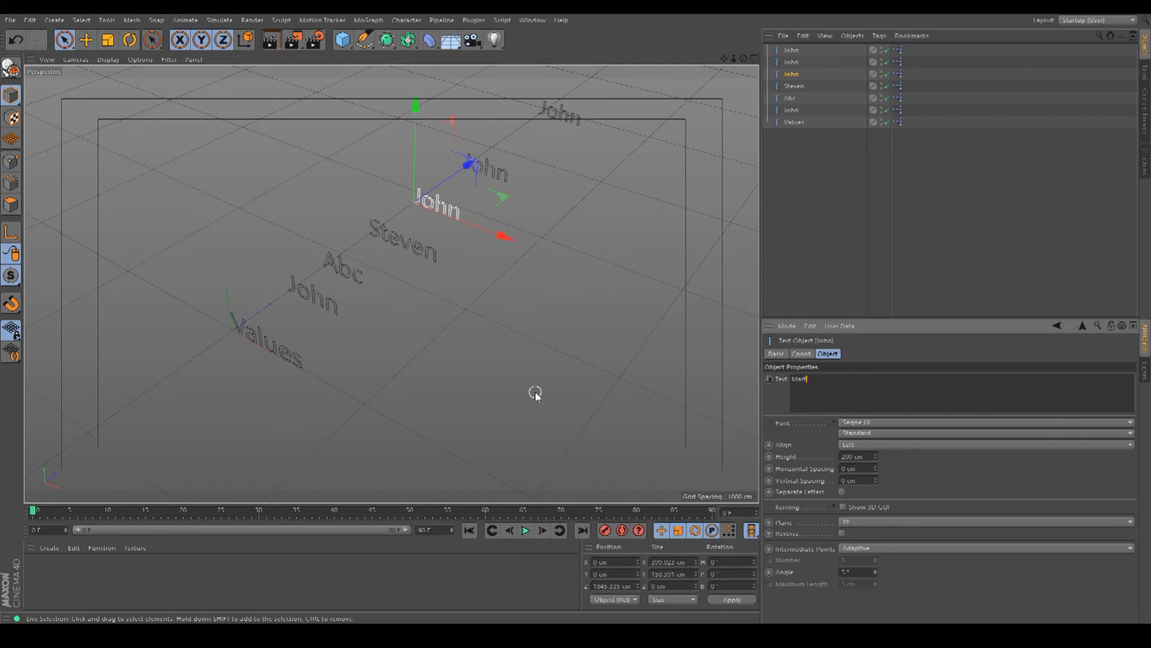
{"action": "left_click", "coordinate": [792, 62]}
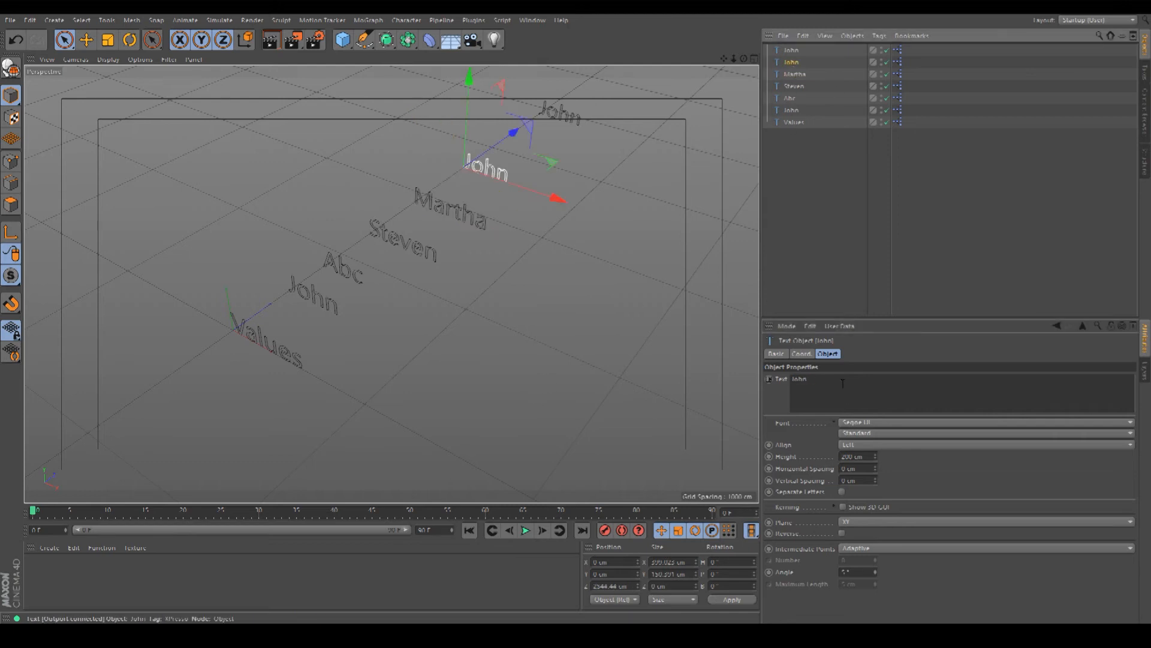
{"action": "left_click_drag", "start_coordinate": [845, 379], "coordinate": [790, 379]}
{"action": "type", "text": "Cologne"}
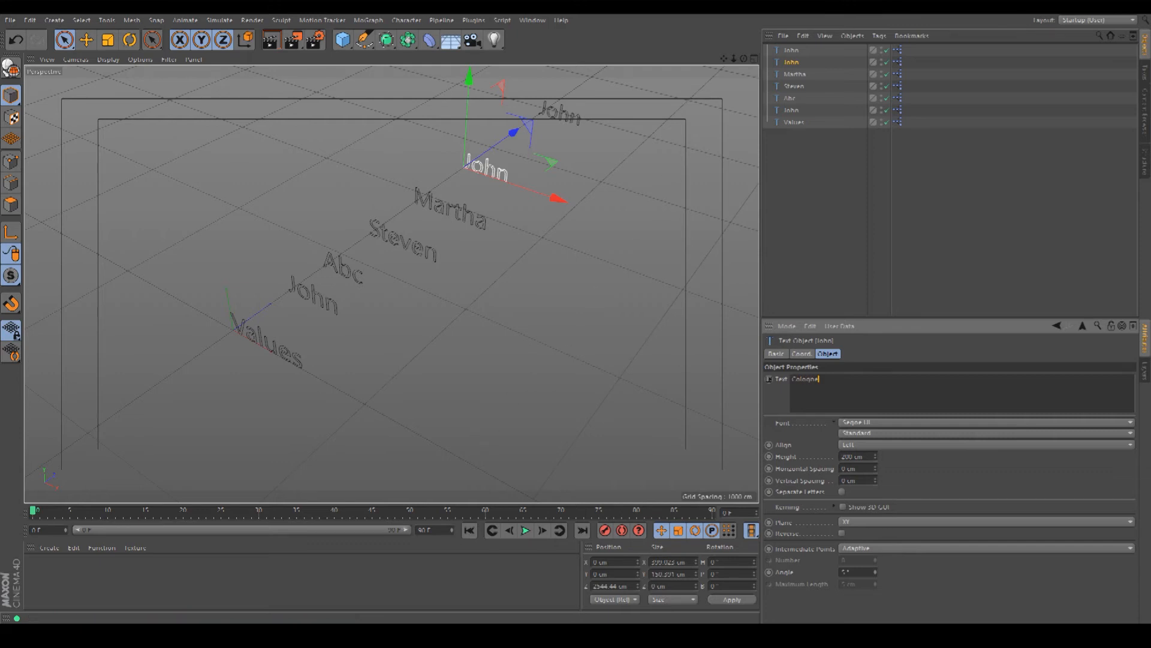
Change the text of the farthest spline in the row to Cinema4D
{"action": "left_click", "coordinate": [792, 50]}
{"action": "left_click_drag", "start_coordinate": [839, 379], "coordinate": [664, 382]}
{"action": "type", "text": "C"}
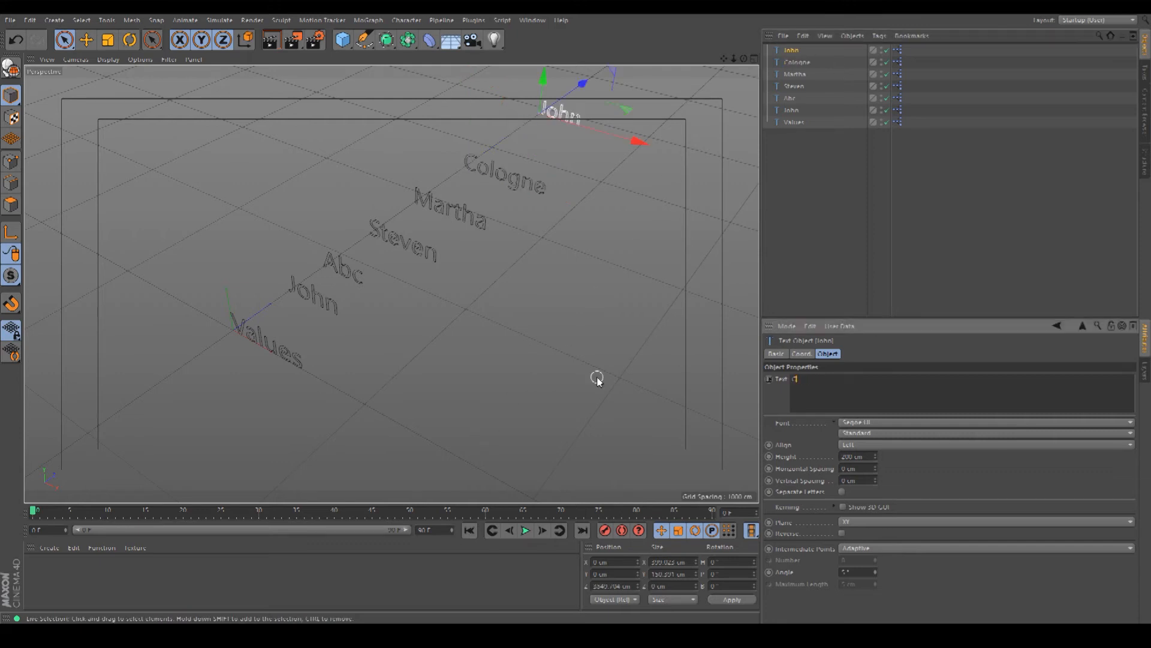
{"action": "type", "text": "inema4D"}
{"action": "left_click", "coordinate": [864, 189]}
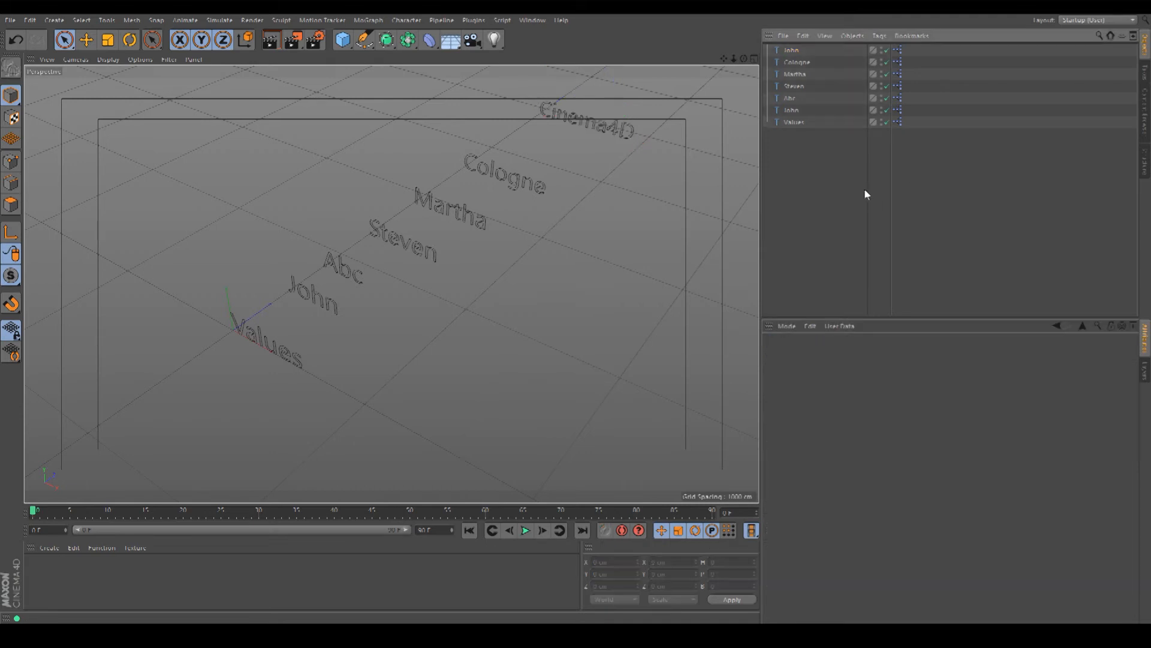
Select all seven text splines and delete them from the scene
{"action": "left_click_drag", "start_coordinate": [744, 59], "coordinate": [750, 146]}
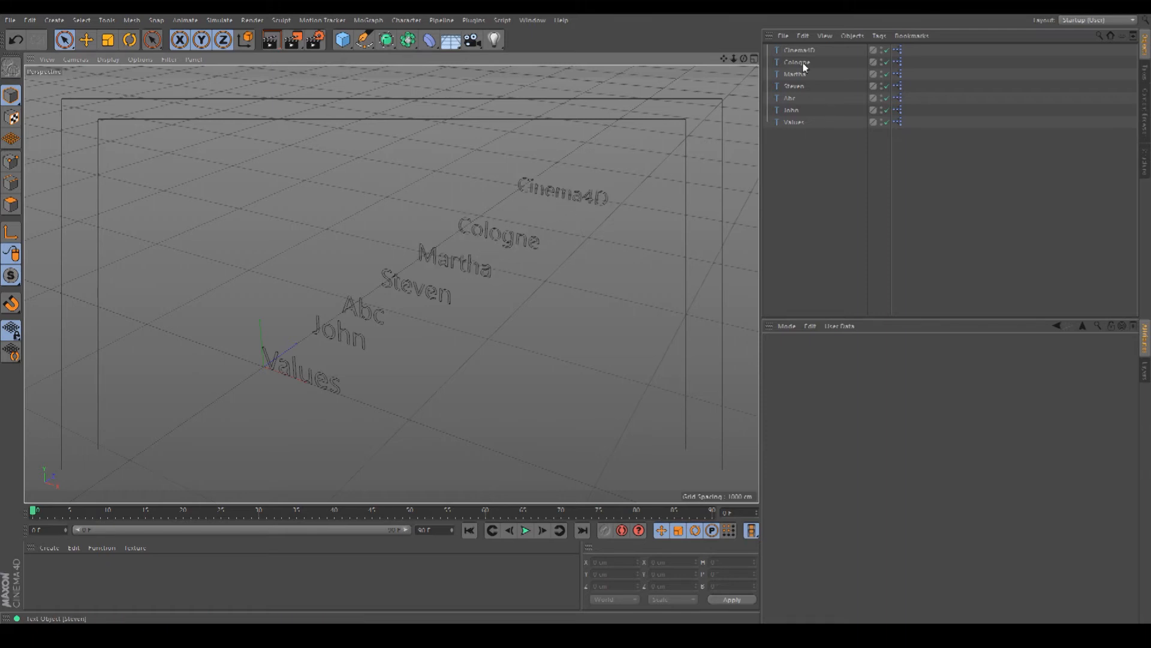
{"action": "key", "text": "ctrl+a"}
{"action": "left_click", "coordinate": [815, 150]}
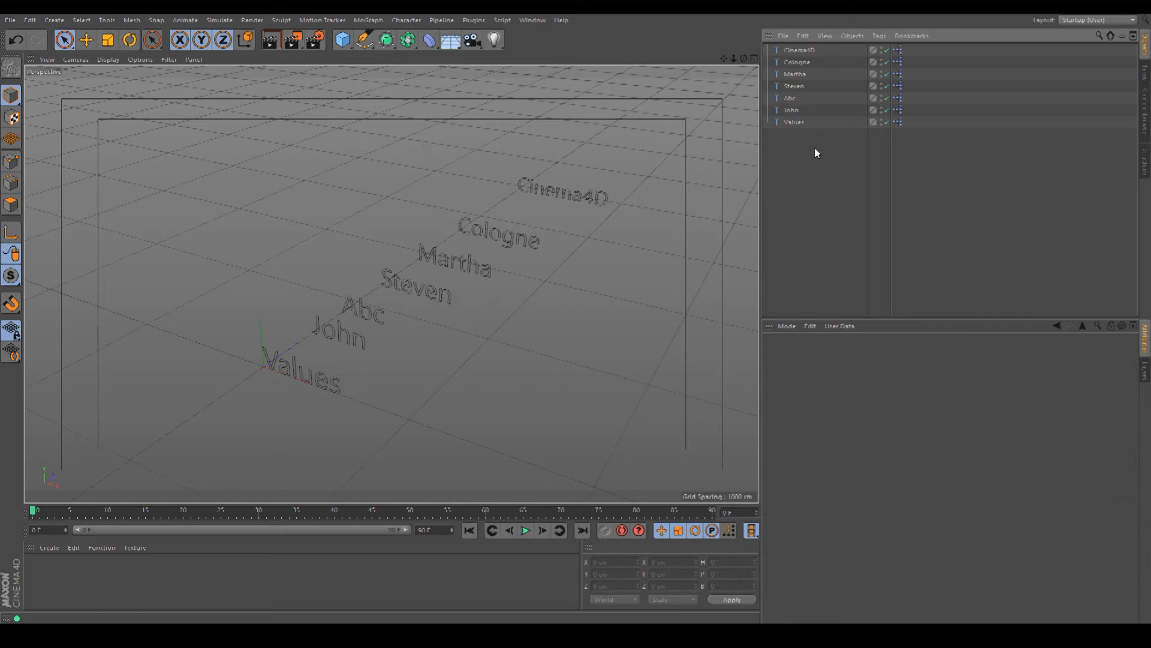
{"action": "left_click_drag", "start_coordinate": [724, 59], "coordinate": [773, 46]}
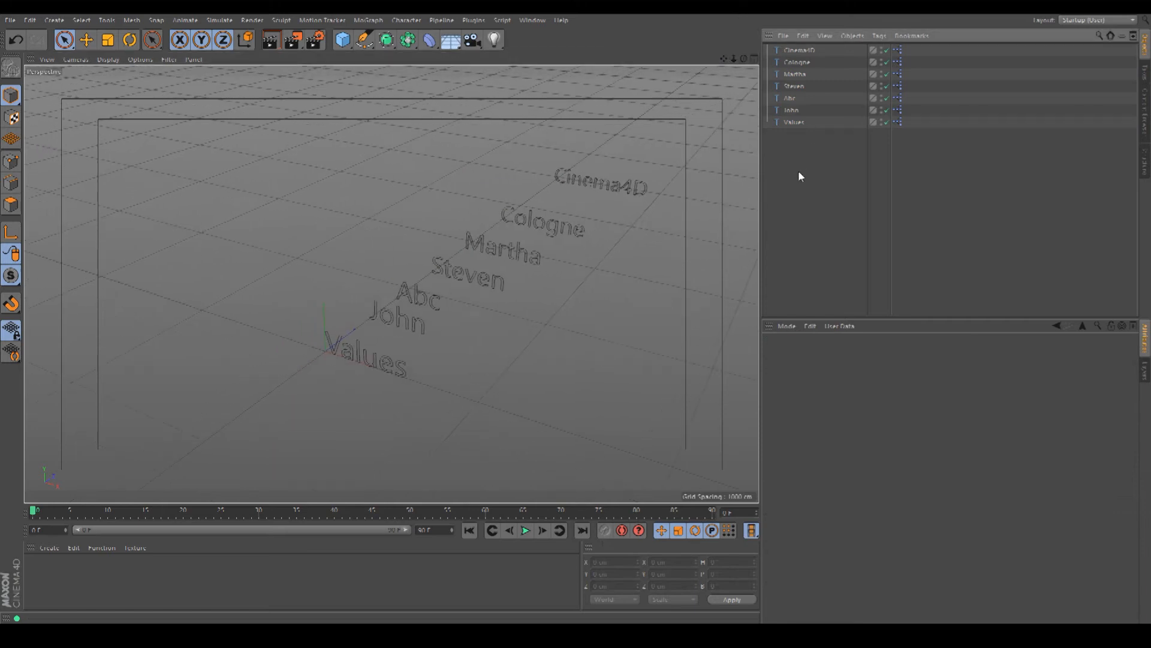
{"action": "key", "text": "ctrl+a"}
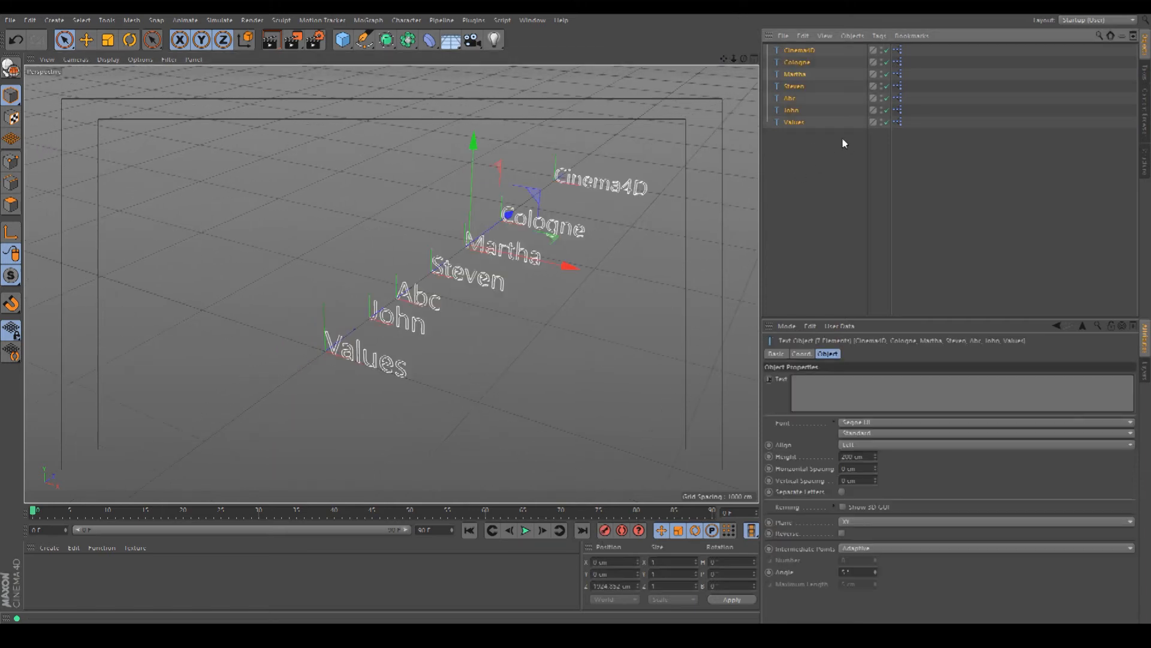
{"action": "key", "text": "Delete"}
Add a sphere primitive to the empty scene and enlarge its radius to about 400 cm
{"action": "mouse_move", "coordinate": [725, 59]}
{"action": "left_mouse_down"}
{"action": "mouse_move", "coordinate": [711, 57]}
{"action": "mouse_move", "coordinate": [732, 62]}
{"action": "left_mouse_up"}
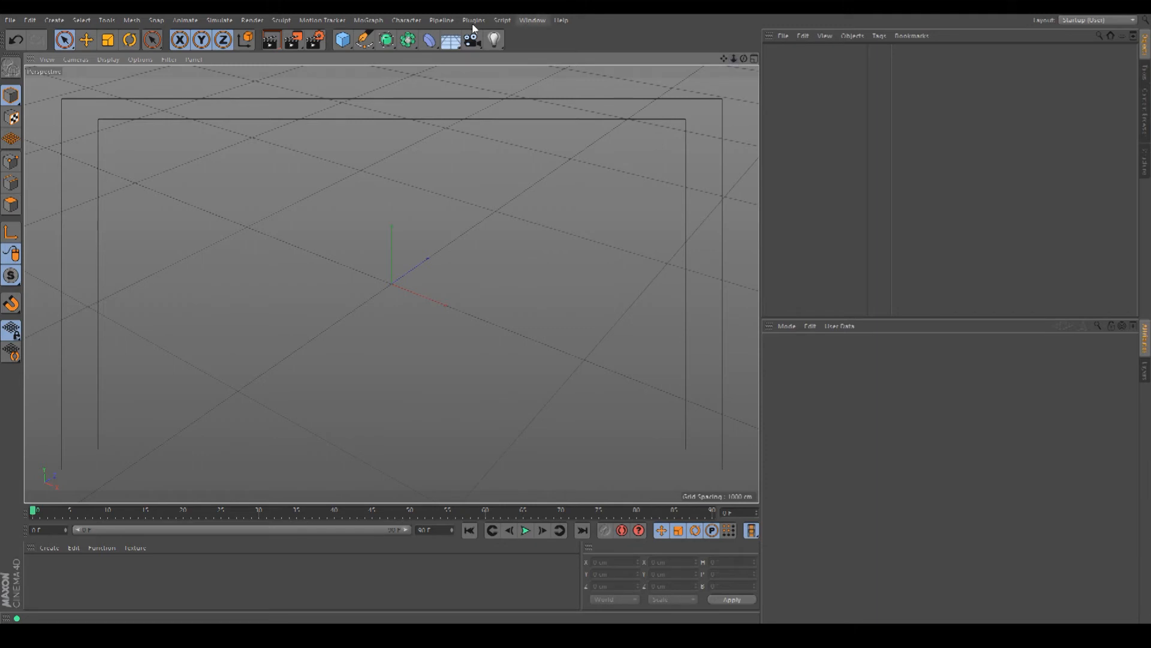
{"action": "left_click", "coordinate": [343, 40]}
{"action": "left_click", "coordinate": [573, 85]}
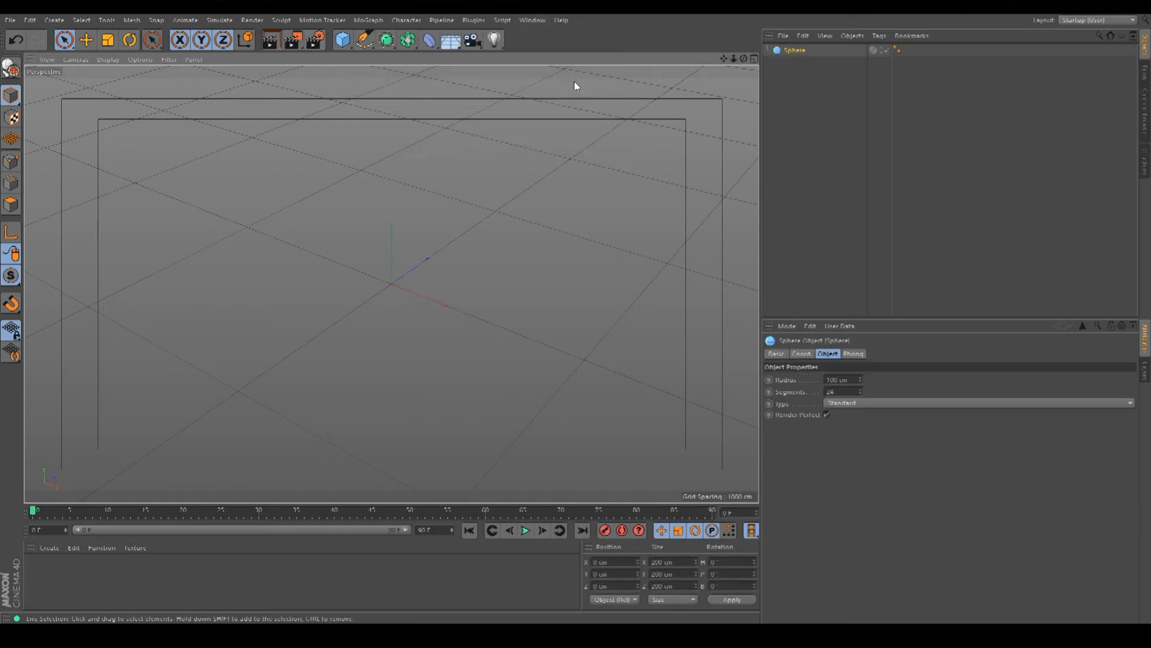
{"action": "left_click_drag", "start_coordinate": [861, 380], "coordinate": [861, 380]}
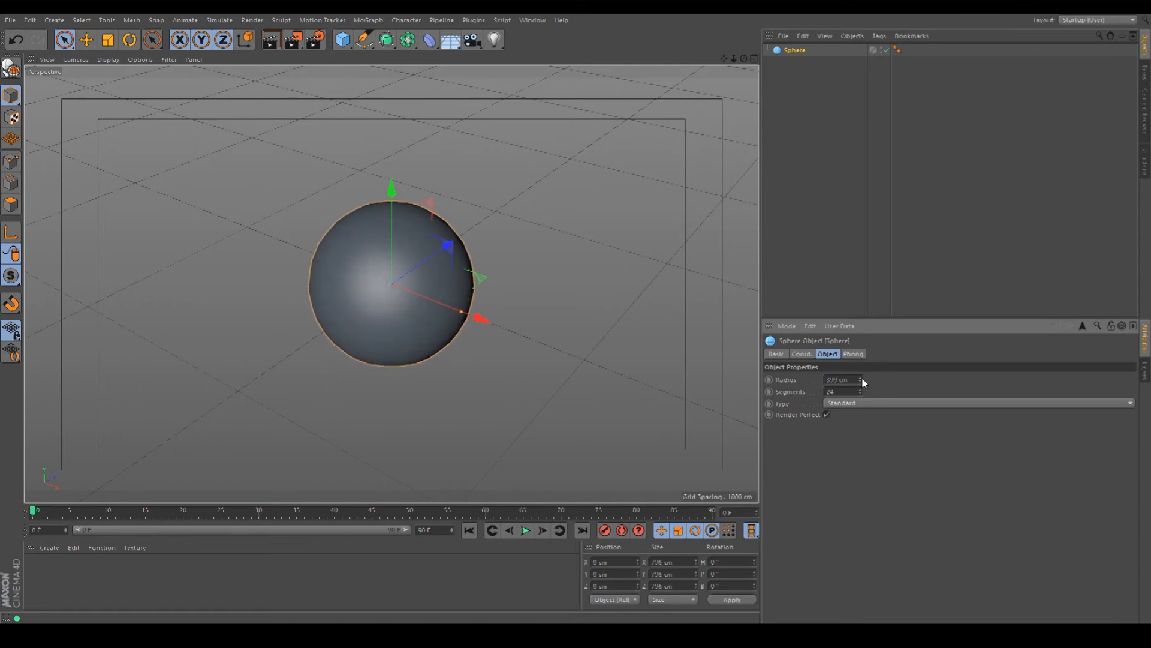
Add a cube primitive and raise it to about 488 cm in Y, on top of the sphere
{"action": "left_click", "coordinate": [343, 40]}
{"action": "left_click", "coordinate": [442, 57]}
{"action": "left_click_drag", "start_coordinate": [394, 211], "coordinate": [393, 126]}
{"action": "left_click_drag", "start_coordinate": [741, 59], "coordinate": [724, 59]}
{"action": "mouse_move", "coordinate": [397, 86]}
{"action": "left_mouse_down"}
{"action": "mouse_move", "coordinate": [397, 75]}
{"action": "mouse_move", "coordinate": [398, 84]}
{"action": "left_mouse_up"}
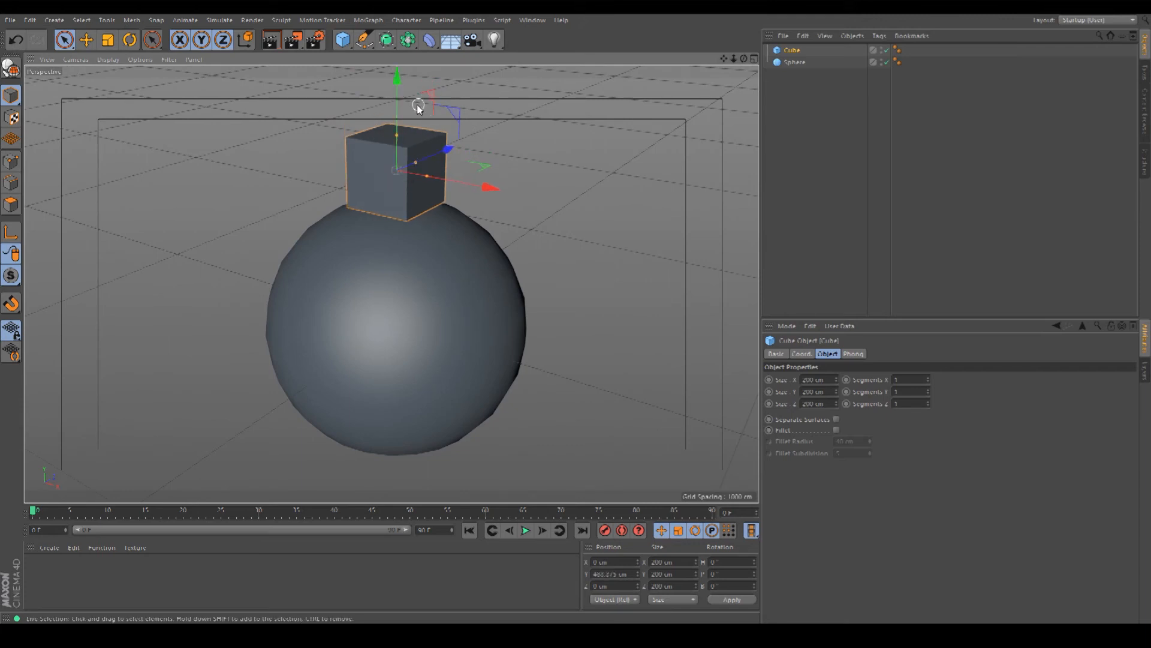
In the front view, raise the cube to about 500 cm in Y so its base touches the sphere's top
{"action": "middle_click", "coordinate": [695, 117]}
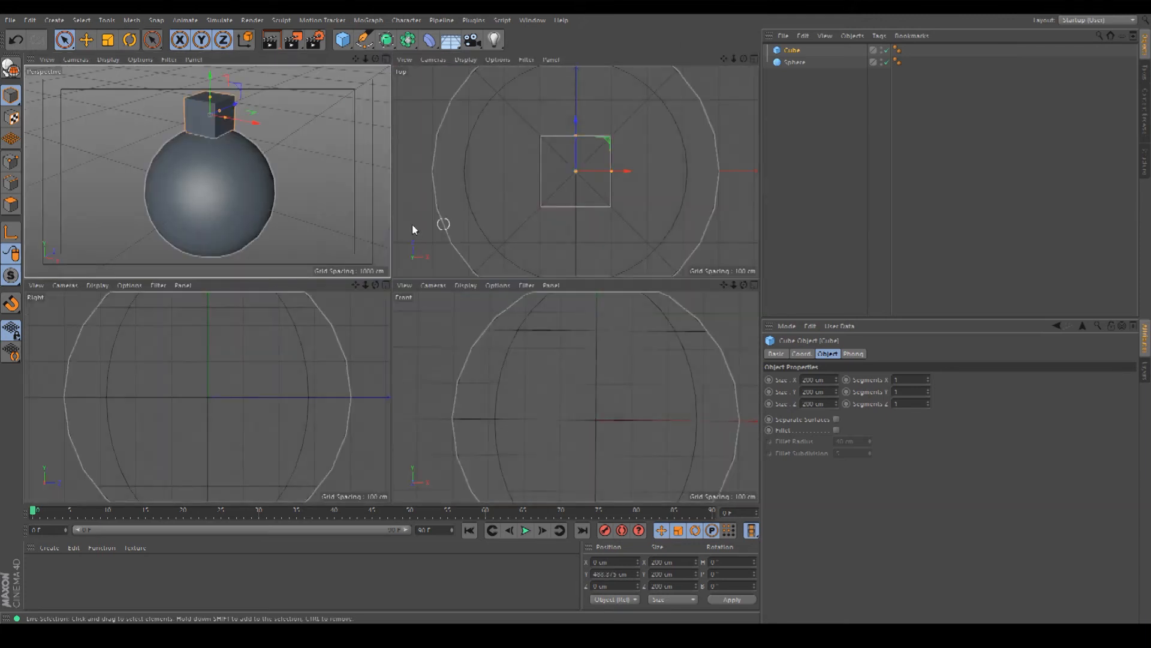
{"action": "middle_click", "coordinate": [599, 398]}
{"action": "left_click_drag", "start_coordinate": [723, 59], "coordinate": [663, 130]}
{"action": "scroll", "coordinate": [600, 195], "scroll_direction": "up", "scroll_amount": 5}
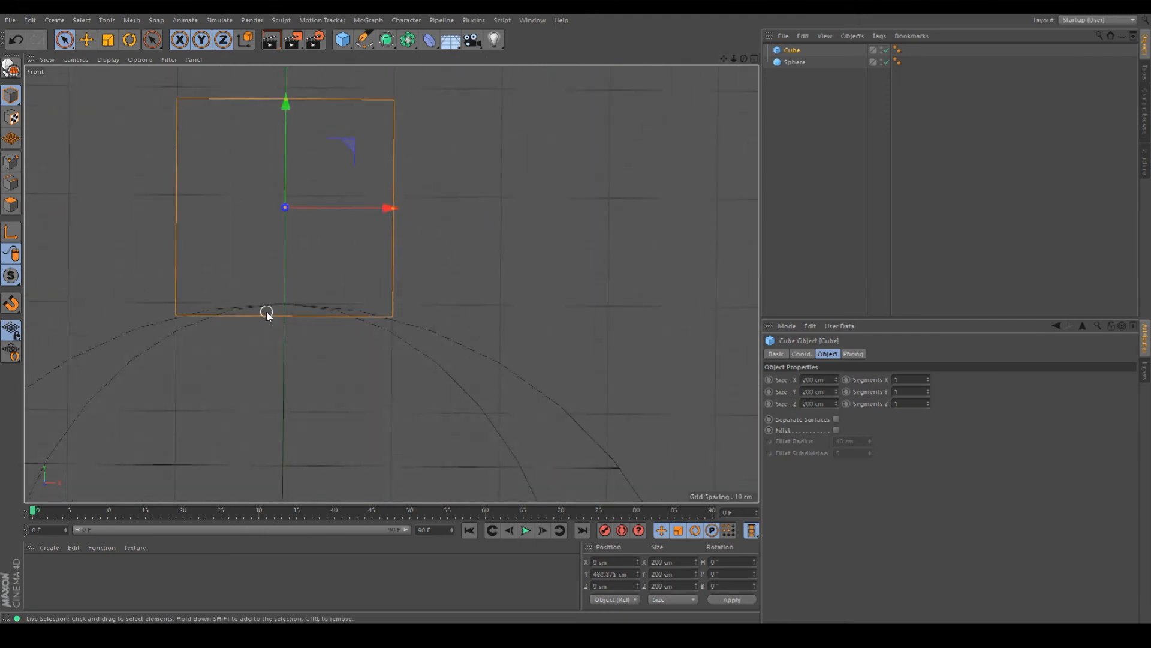
{"action": "left_click_drag", "start_coordinate": [723, 58], "coordinate": [848, 41]}
{"action": "left_click_drag", "start_coordinate": [419, 119], "coordinate": [413, 92]}
{"action": "left_click_drag", "start_coordinate": [412, 103], "coordinate": [415, 103]}
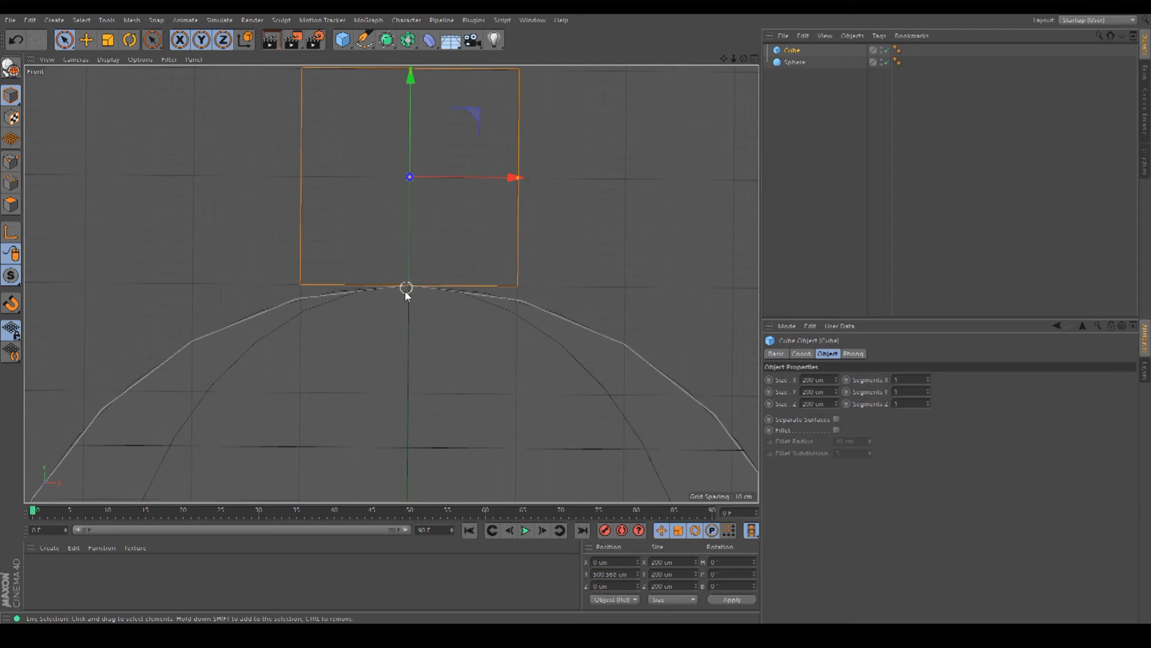
{"action": "scroll", "coordinate": [404, 298], "scroll_direction": "down", "scroll_amount": 8}
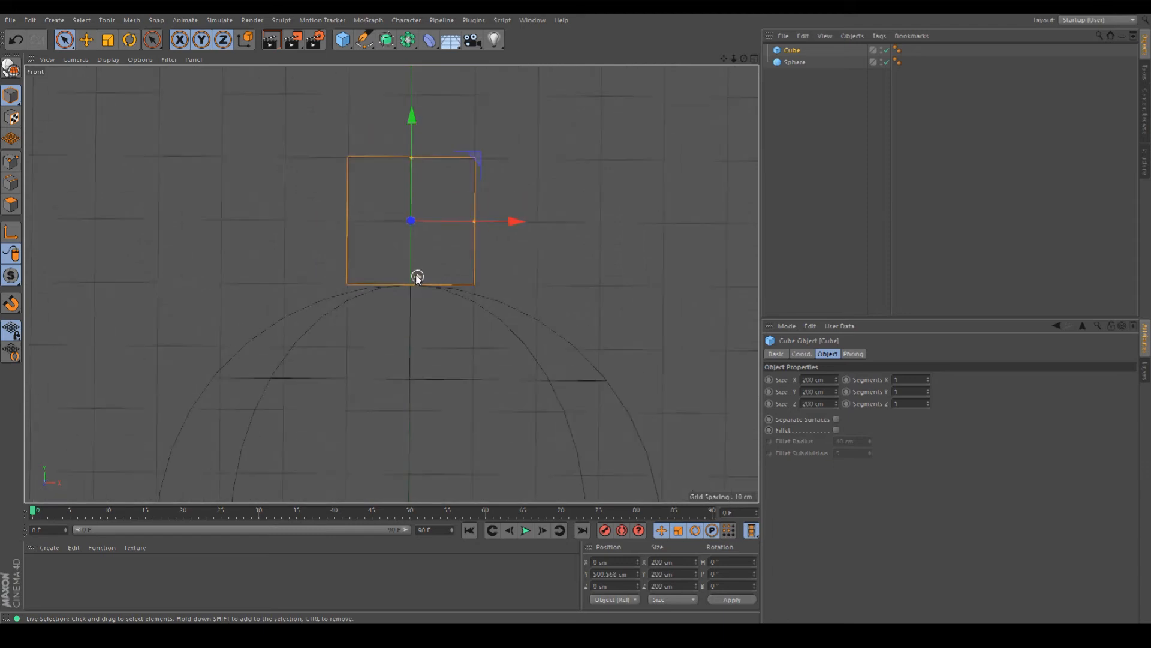
{"action": "scroll", "coordinate": [434, 283], "scroll_direction": "up", "scroll_amount": 5}
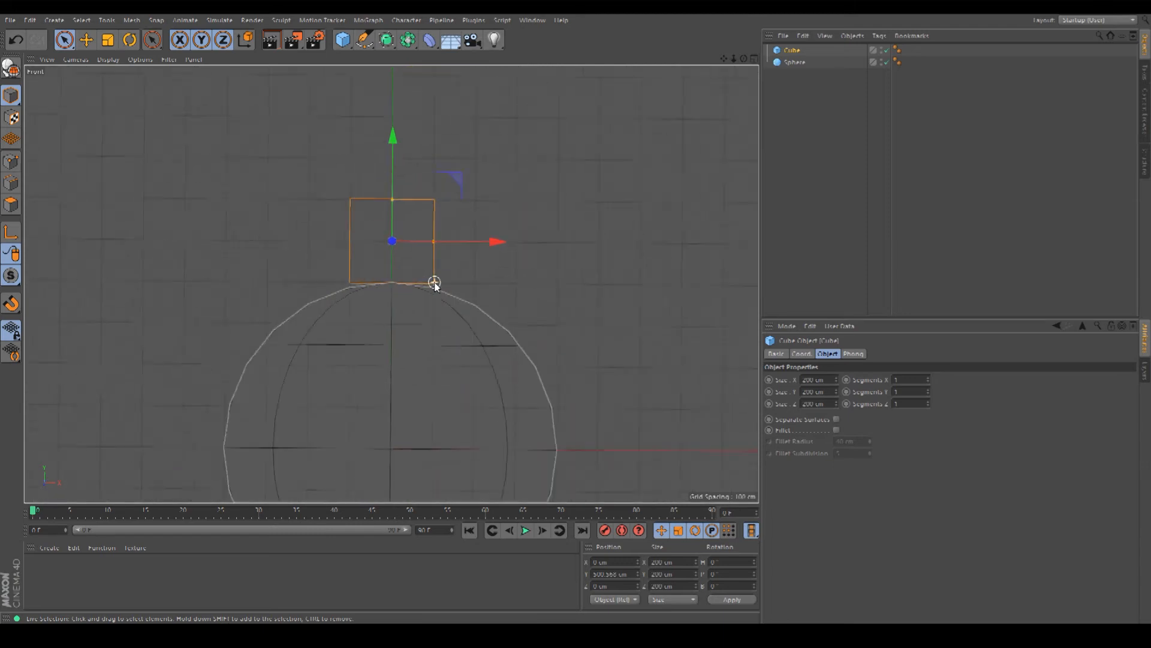
{"action": "mouse_move", "coordinate": [724, 59]}
{"action": "left_mouse_down"}
{"action": "mouse_move", "coordinate": [759, 20]}
{"action": "mouse_move", "coordinate": [735, 49]}
{"action": "left_mouse_up"}
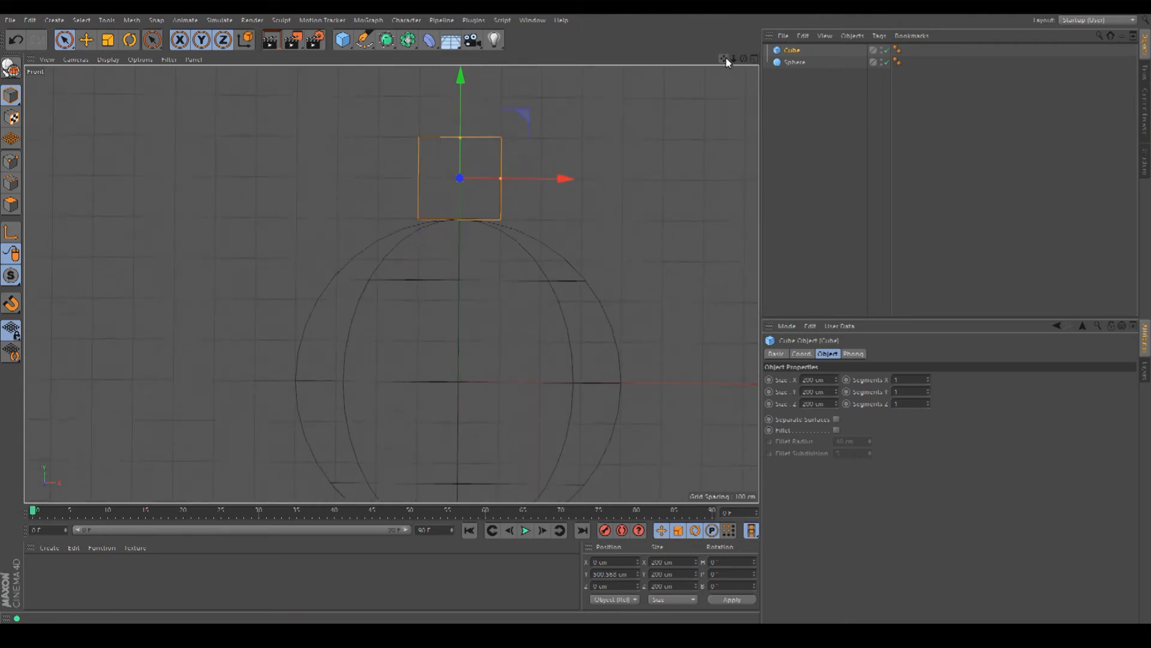
{"action": "left_click_drag", "start_coordinate": [734, 59], "coordinate": [734, 60]}
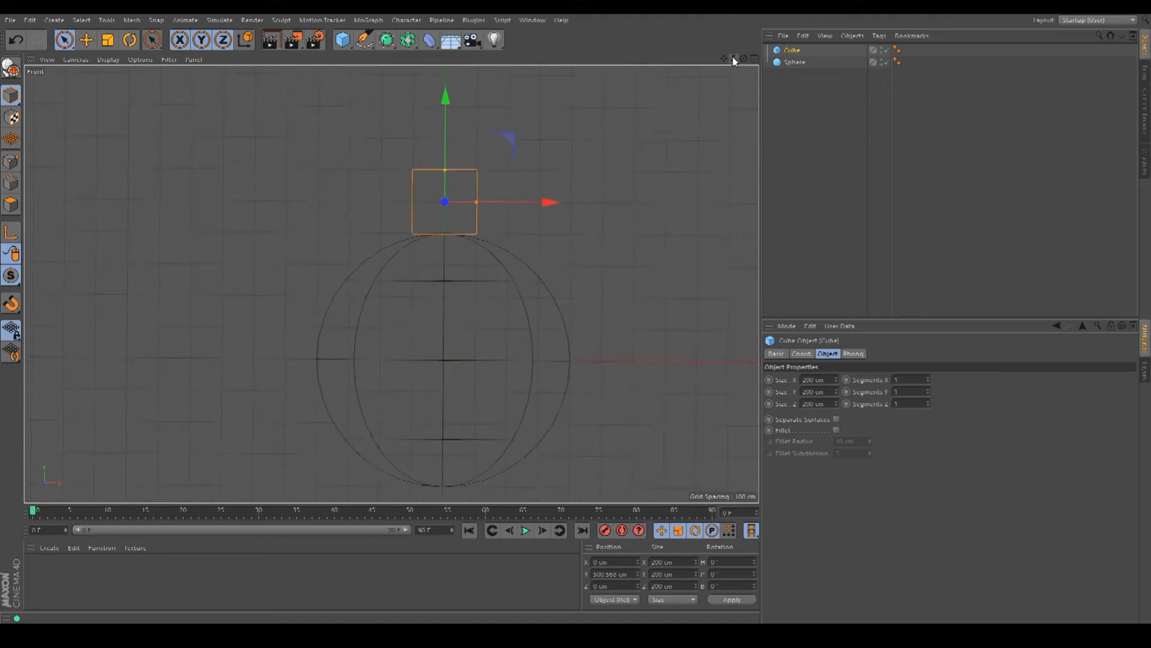
Set the sphere's radius to 400 cm and the cube's size to 200 cm
{"action": "left_click", "coordinate": [793, 62]}
{"action": "mouse_move", "coordinate": [861, 382]}
{"action": "left_mouse_down"}
{"action": "mouse_move", "coordinate": [861, 419]}
{"action": "mouse_move", "coordinate": [861, 368]}
{"action": "mouse_move", "coordinate": [862, 386]}
{"action": "left_mouse_up"}
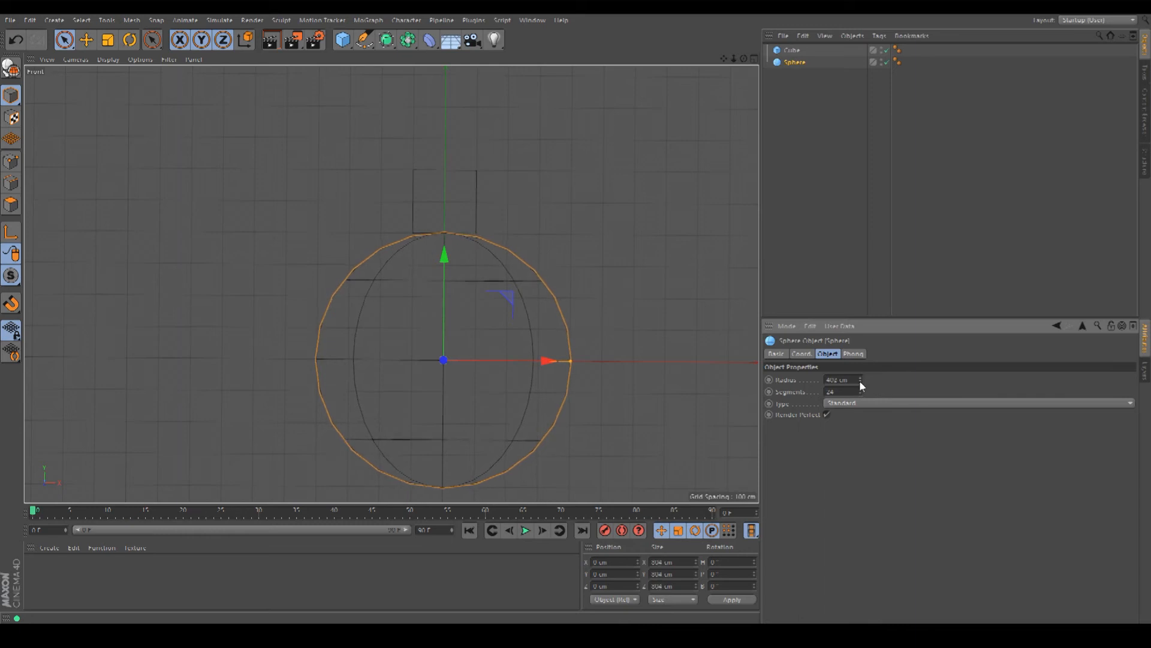
{"action": "left_click", "coordinate": [790, 50]}
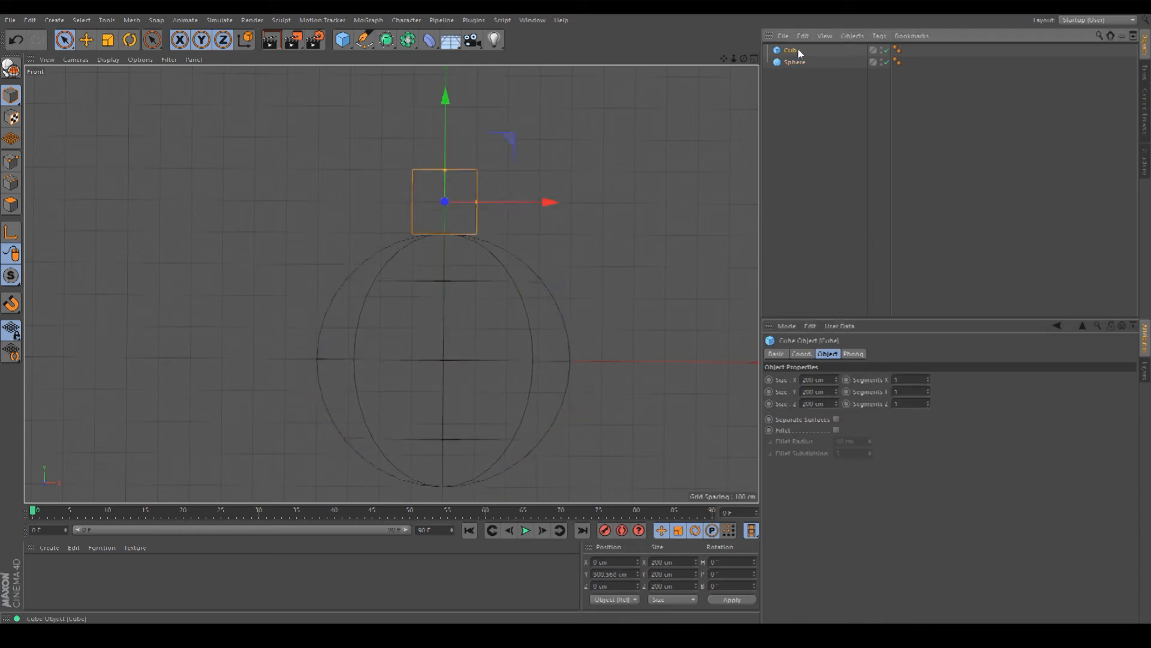
{"action": "left_click_drag", "start_coordinate": [837, 392], "coordinate": [794, 403]}
{"action": "type", "text": "200"}
{"action": "key", "text": "Return"}
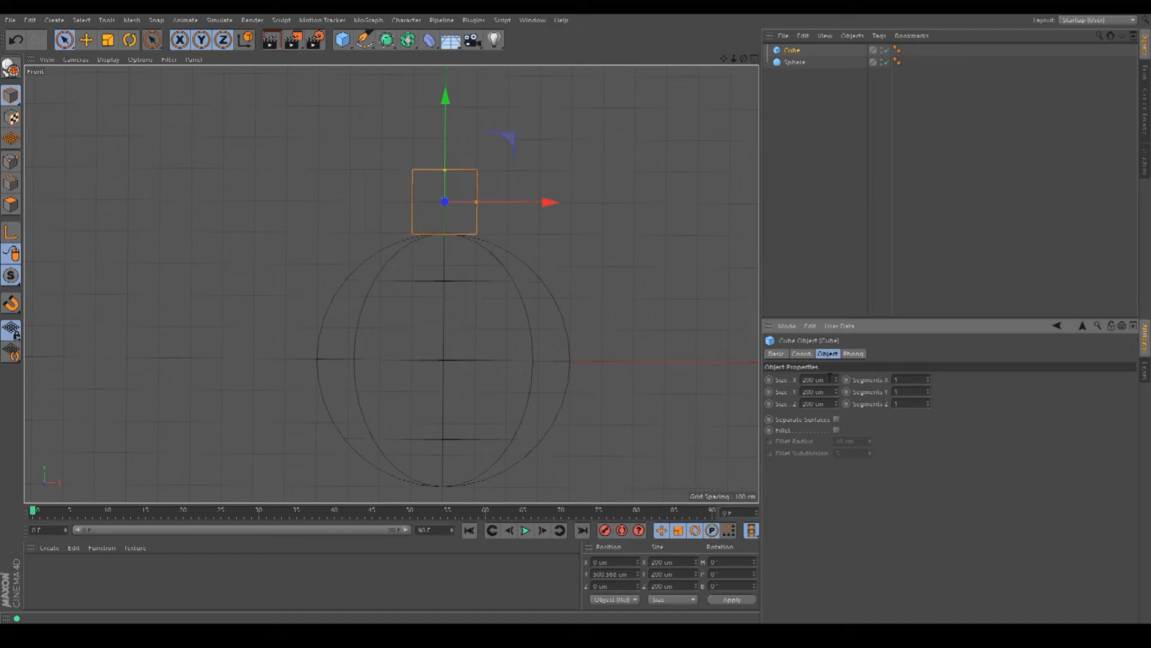
Lower the sphere to about -79 cm in Y and set its Y position back to 0 cm
{"action": "left_click", "coordinate": [793, 63]}
{"action": "left_click_drag", "start_coordinate": [447, 267], "coordinate": [445, 293]}
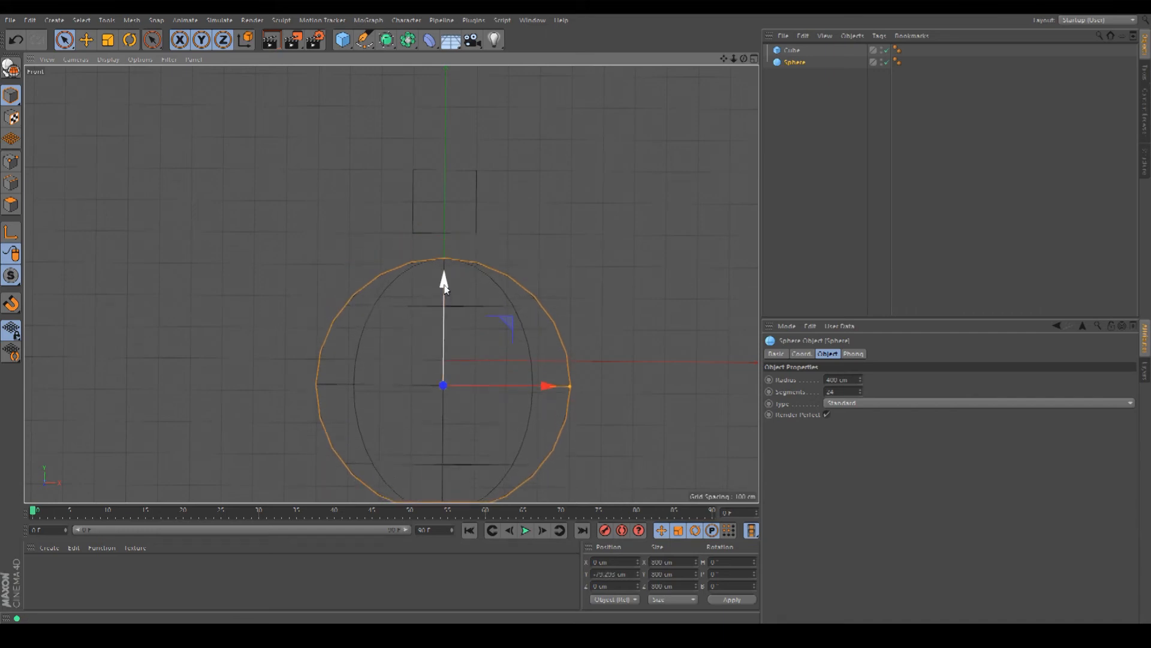
{"action": "left_click", "coordinate": [802, 354]}
{"action": "double_click", "coordinate": [796, 392]}
{"action": "type", "text": "0"}
{"action": "key", "text": "Return"}
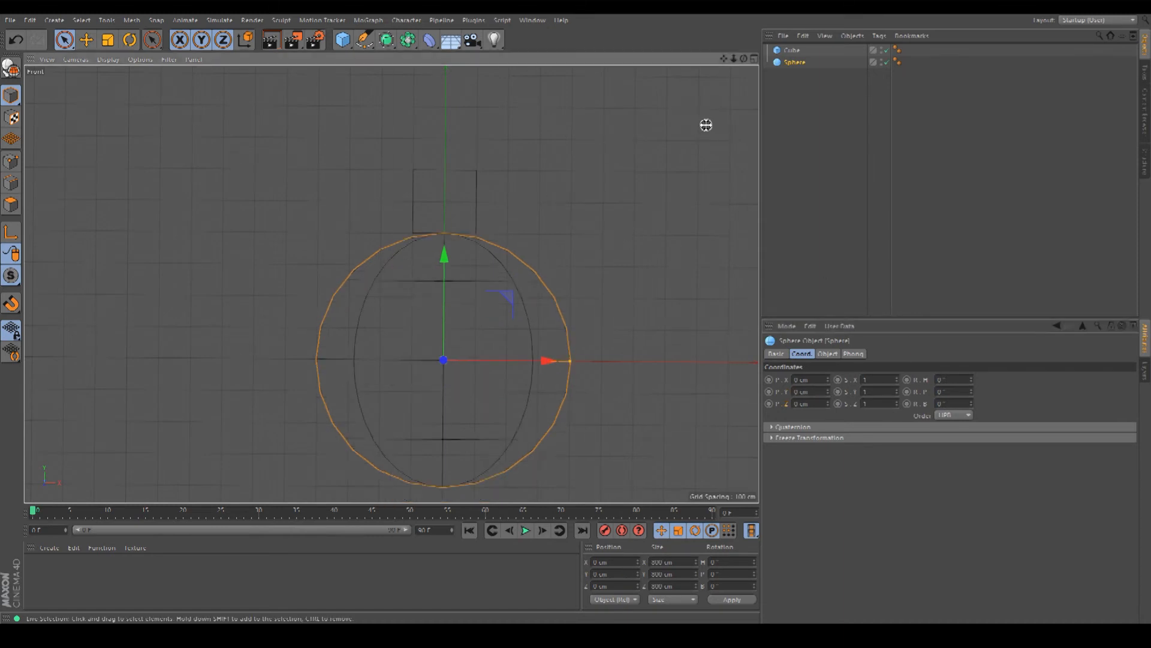
{"action": "middle_click", "coordinate": [704, 123]}
{"action": "middle_click", "coordinate": [231, 168]}
{"action": "mouse_move", "coordinate": [744, 59]}
{"action": "left_mouse_down"}
{"action": "mouse_move", "coordinate": [737, 24]}
{"action": "mouse_move", "coordinate": [747, 62]}
{"action": "left_mouse_up"}
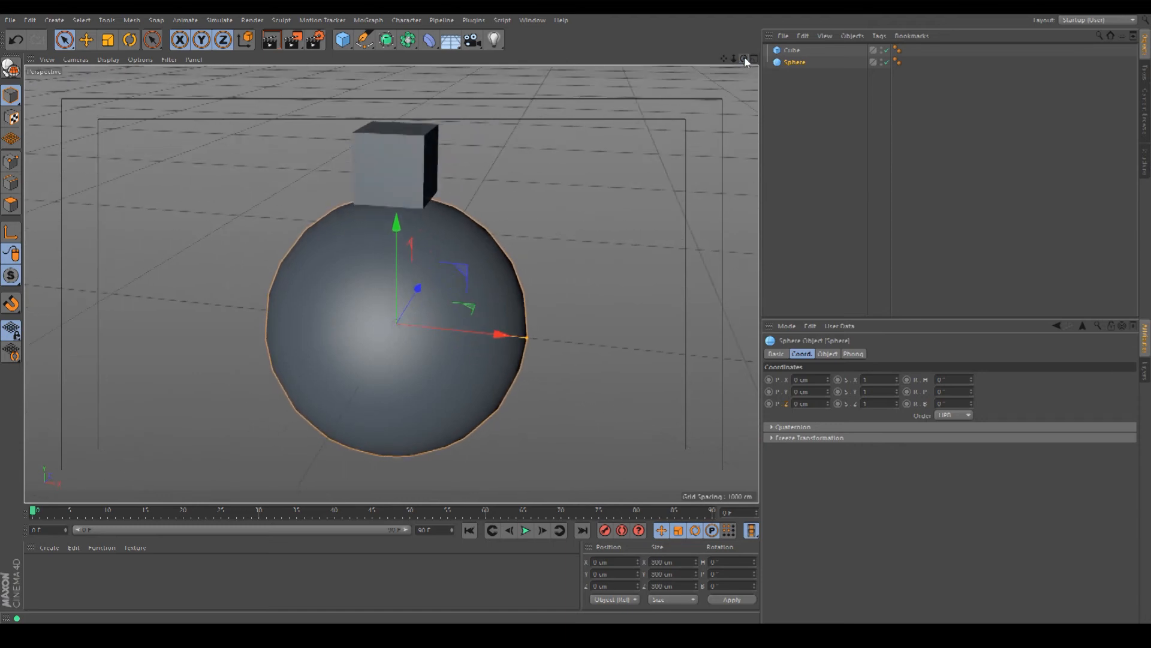
{"action": "middle_click", "coordinate": [607, 174]}
{"action": "middle_click", "coordinate": [644, 345]}
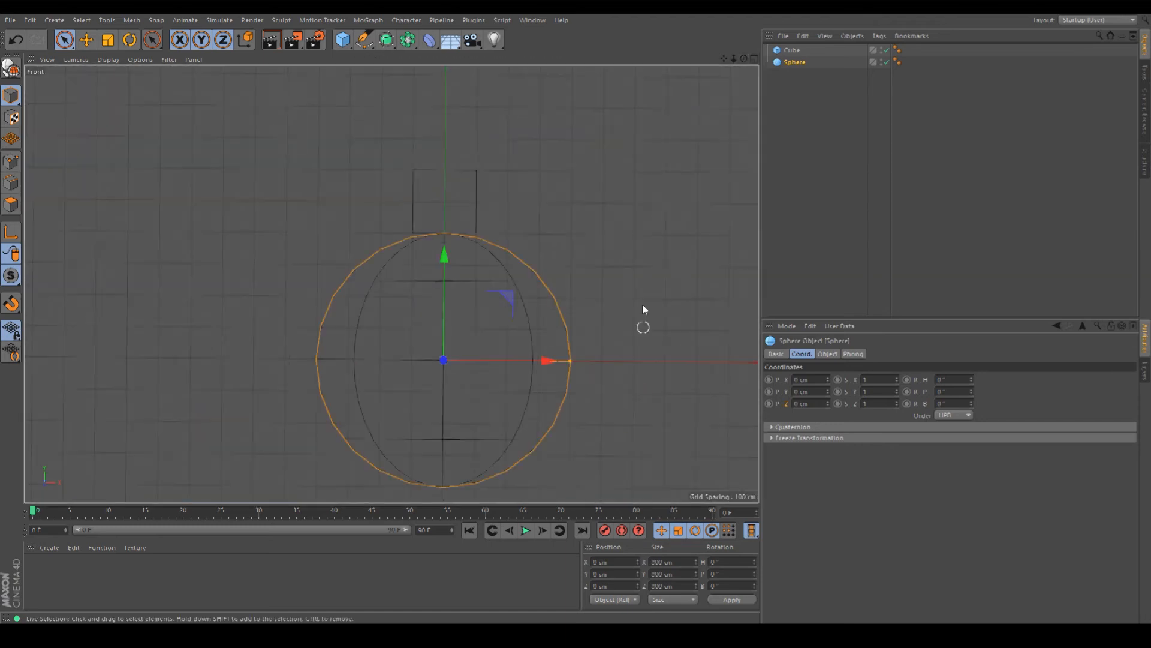
Add an XPresso tag to the sphere and place its editor window clear of the sphere and cube in the front view
{"action": "left_click_drag", "start_coordinate": [725, 59], "coordinate": [744, 0]}
{"action": "right_click", "coordinate": [794, 63]}
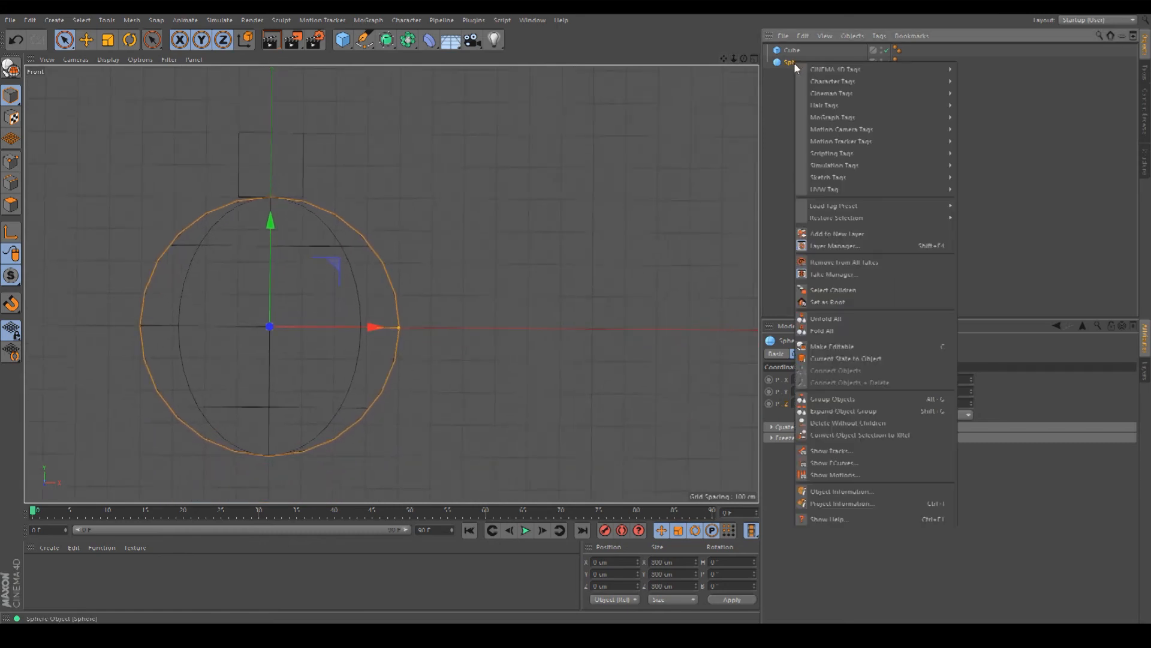
{"action": "mouse_move", "coordinate": [823, 70]}
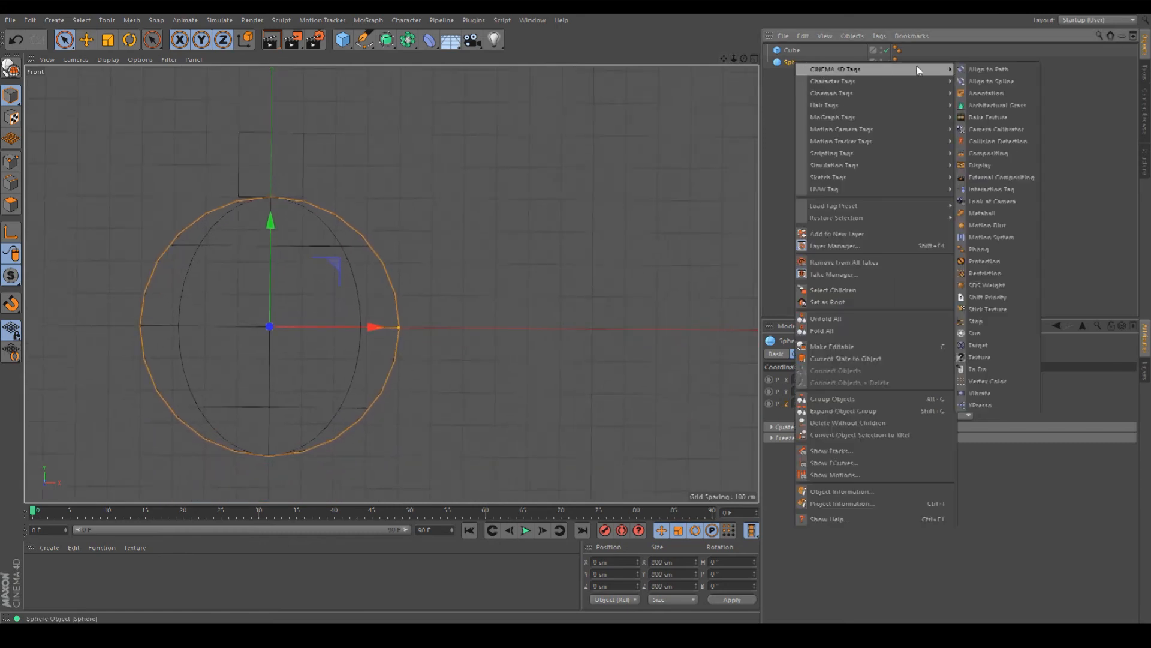
{"action": "left_click", "coordinate": [984, 405]}
{"action": "left_click_drag", "start_coordinate": [508, 311], "coordinate": [890, 155]}
{"action": "left_click_drag", "start_coordinate": [466, 223], "coordinate": [518, 221]}
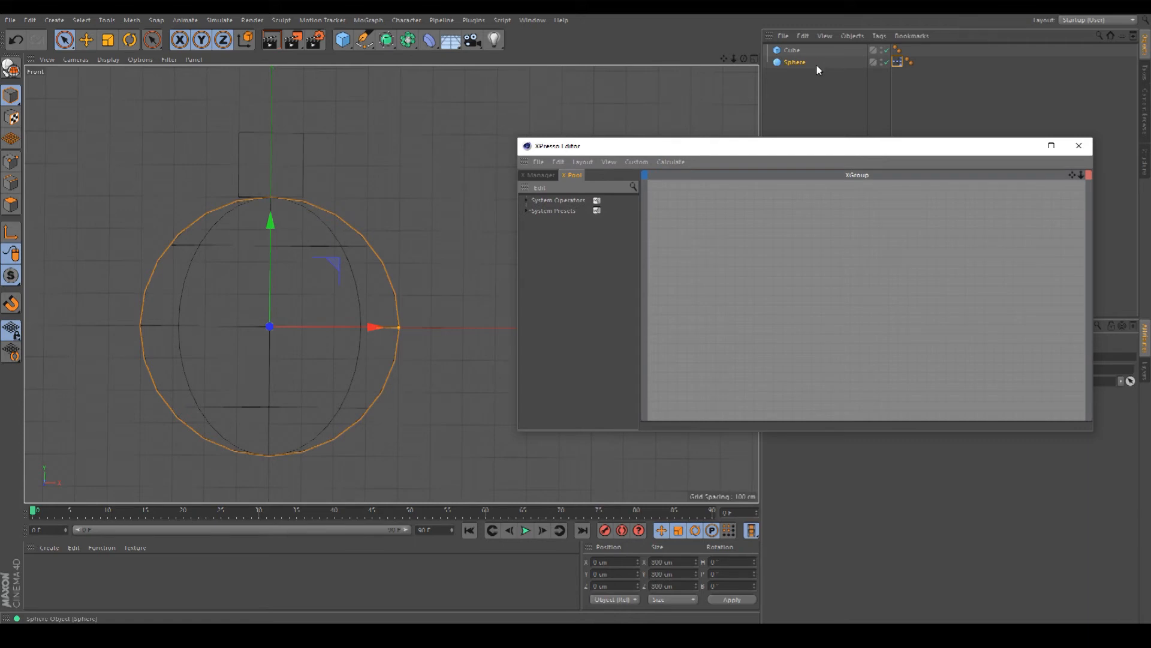
Bring the Sphere and Cube objects into the XPresso graph as nodes, with the Sphere node above the Cube node
{"action": "left_click_drag", "start_coordinate": [782, 66], "coordinate": [712, 297]}
{"action": "mouse_move", "coordinate": [707, 231]}
{"action": "left_mouse_down"}
{"action": "mouse_move", "coordinate": [700, 225]}
{"action": "mouse_move", "coordinate": [734, 231]}
{"action": "mouse_move", "coordinate": [708, 246]}
{"action": "mouse_move", "coordinate": [701, 229]}
{"action": "left_mouse_up"}
{"action": "left_click", "coordinate": [753, 239]}
{"action": "left_click", "coordinate": [769, 233]}
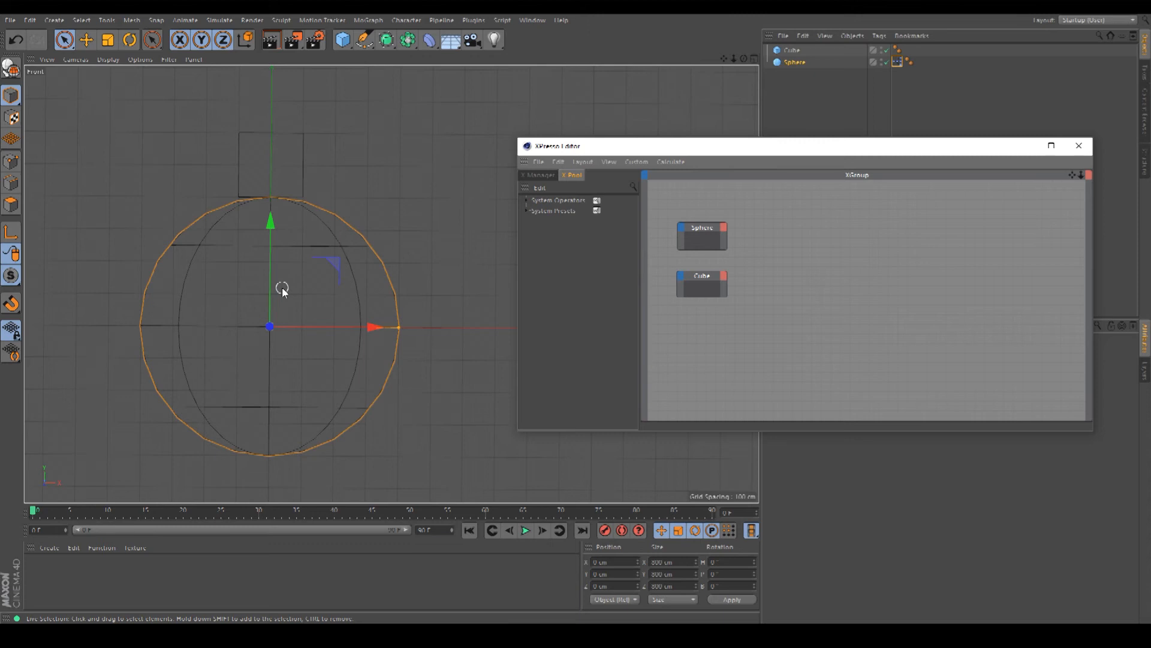
{"action": "middle_click", "coordinate": [282, 267]}
{"action": "middle_click", "coordinate": [291, 160]}
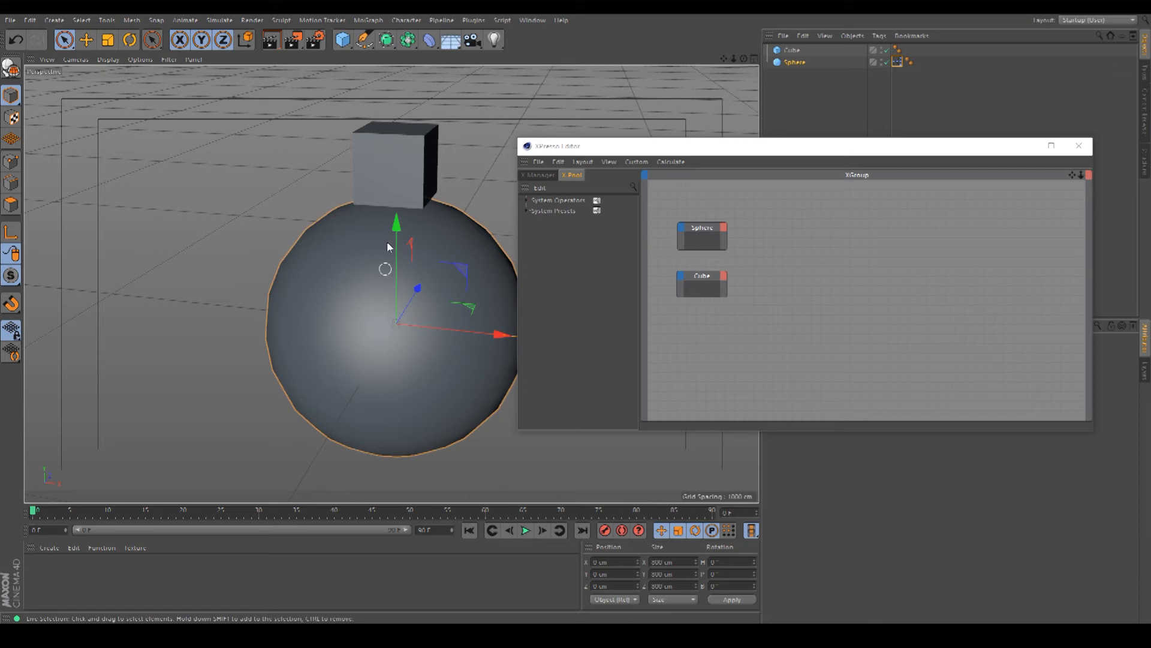
{"action": "middle_click", "coordinate": [454, 178]}
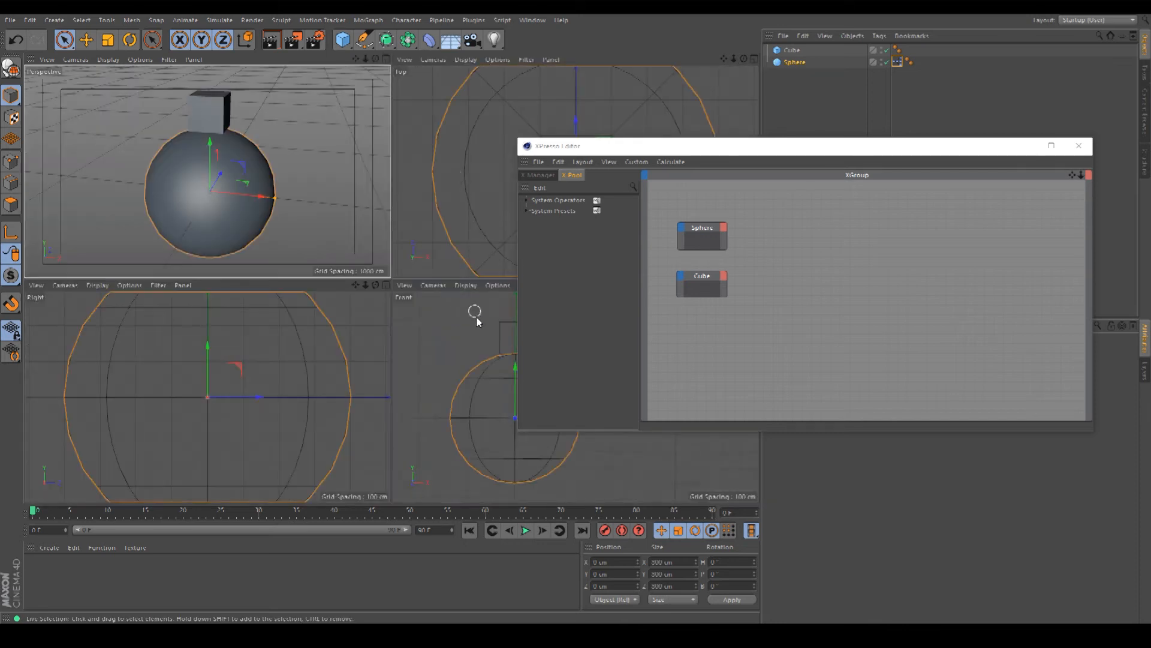
{"action": "middle_click", "coordinate": [456, 326]}
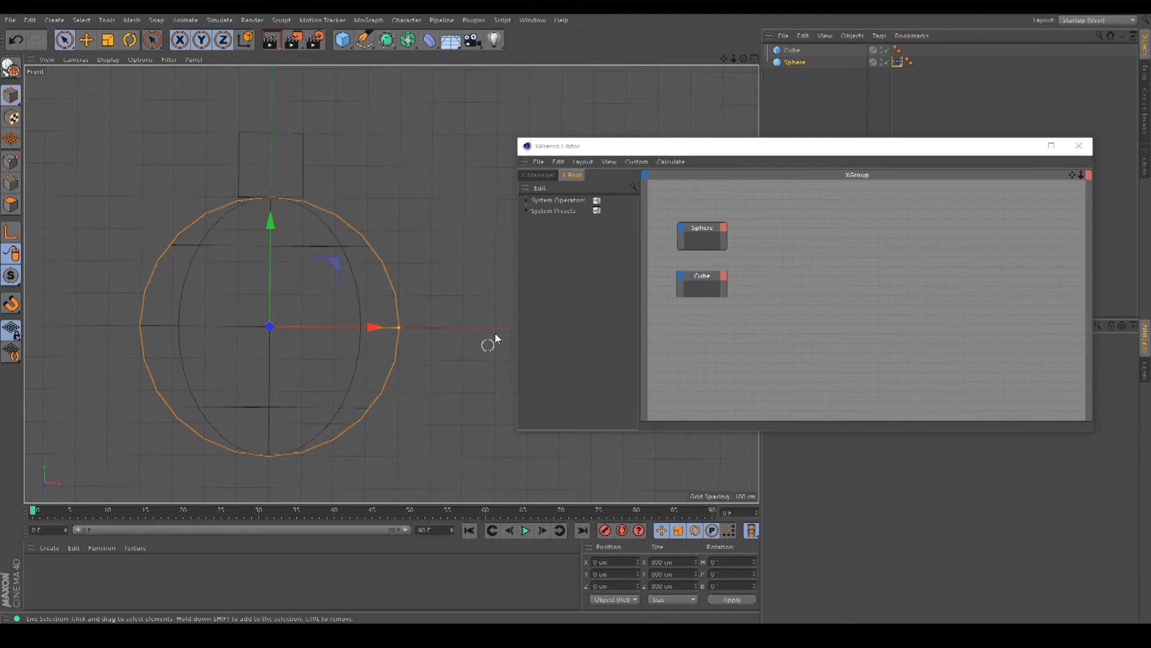
{"action": "left_click", "coordinate": [765, 234]}
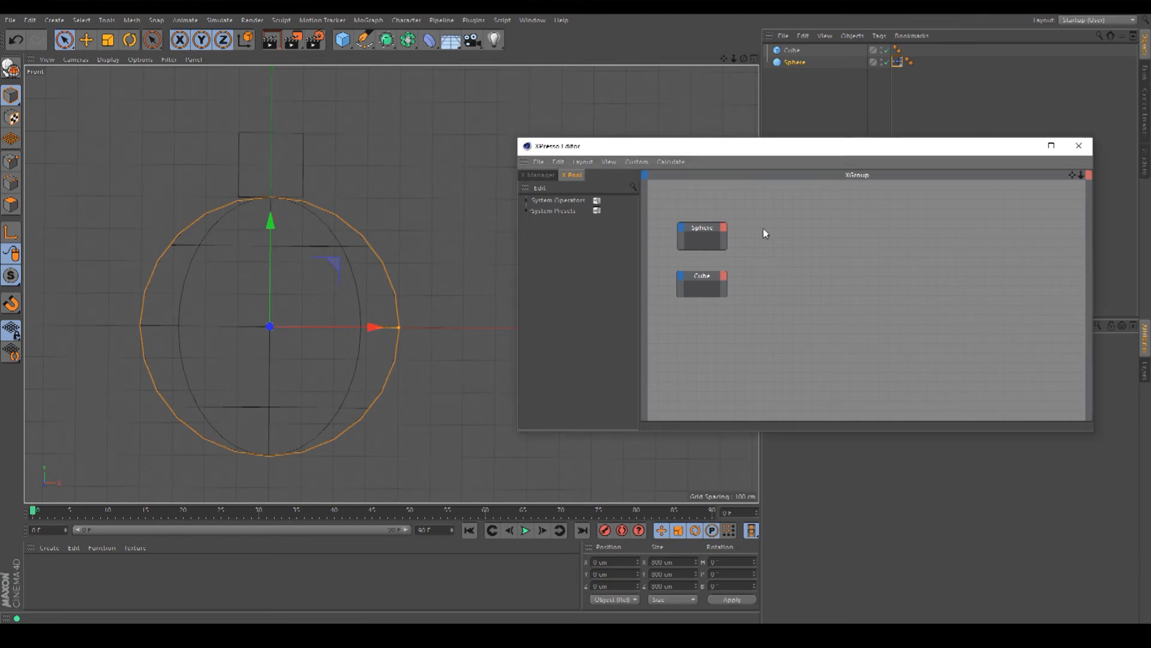
Add Position Y and Radius output ports to the Sphere node and widen the node to show the port names
{"action": "left_click", "coordinate": [725, 229]}
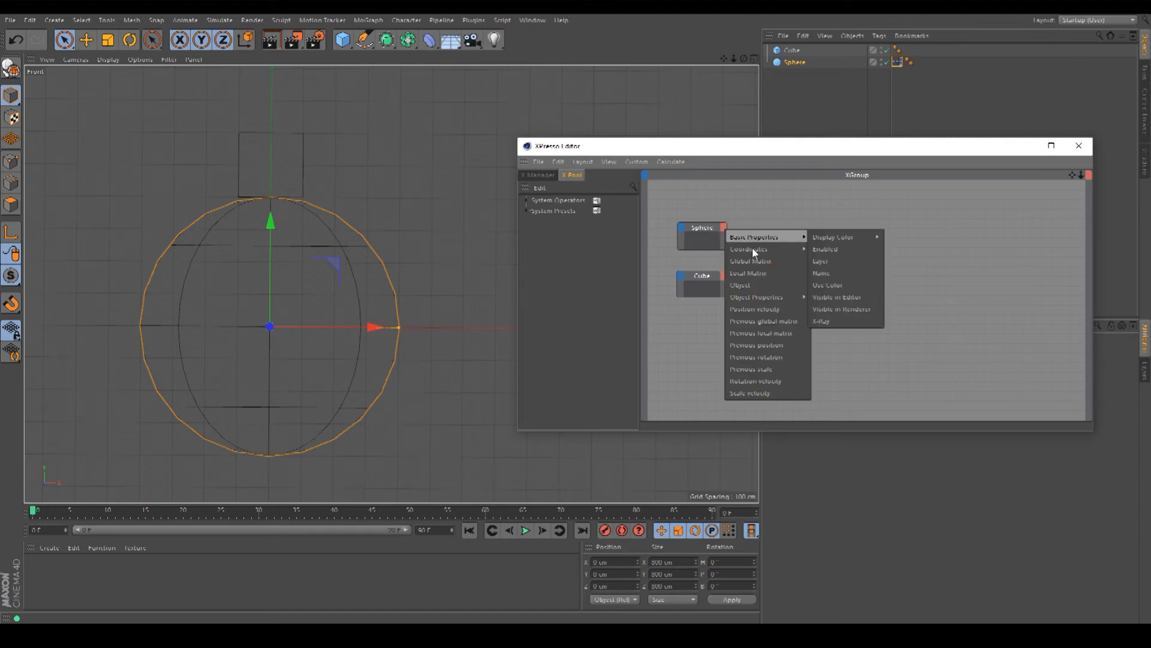
{"action": "mouse_move", "coordinate": [752, 248]}
{"action": "mouse_move", "coordinate": [849, 287]}
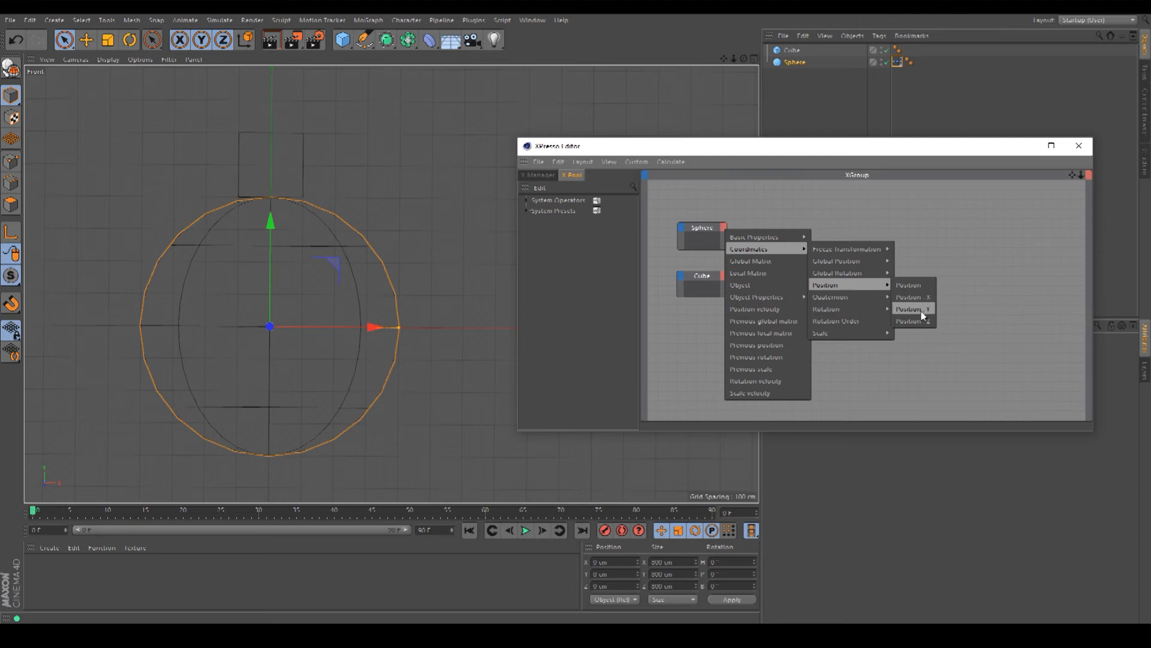
{"action": "left_click", "coordinate": [922, 312]}
{"action": "left_click", "coordinate": [703, 221]}
{"action": "left_click_drag", "start_coordinate": [726, 231], "coordinate": [746, 228]}
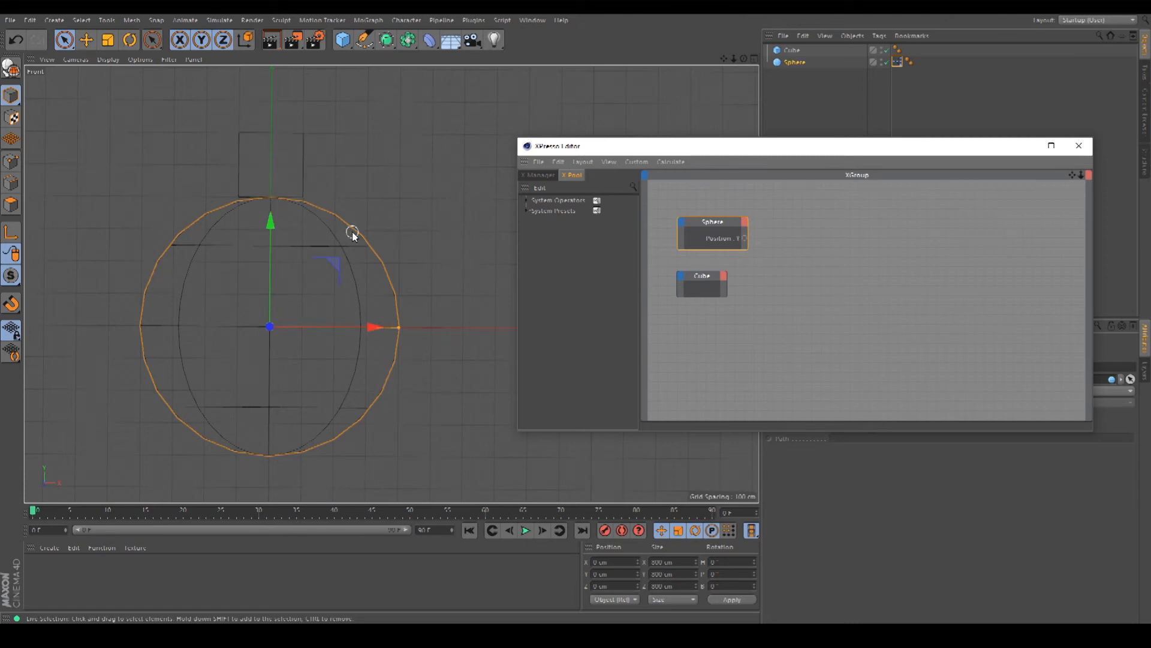
{"action": "left_click", "coordinate": [745, 226]}
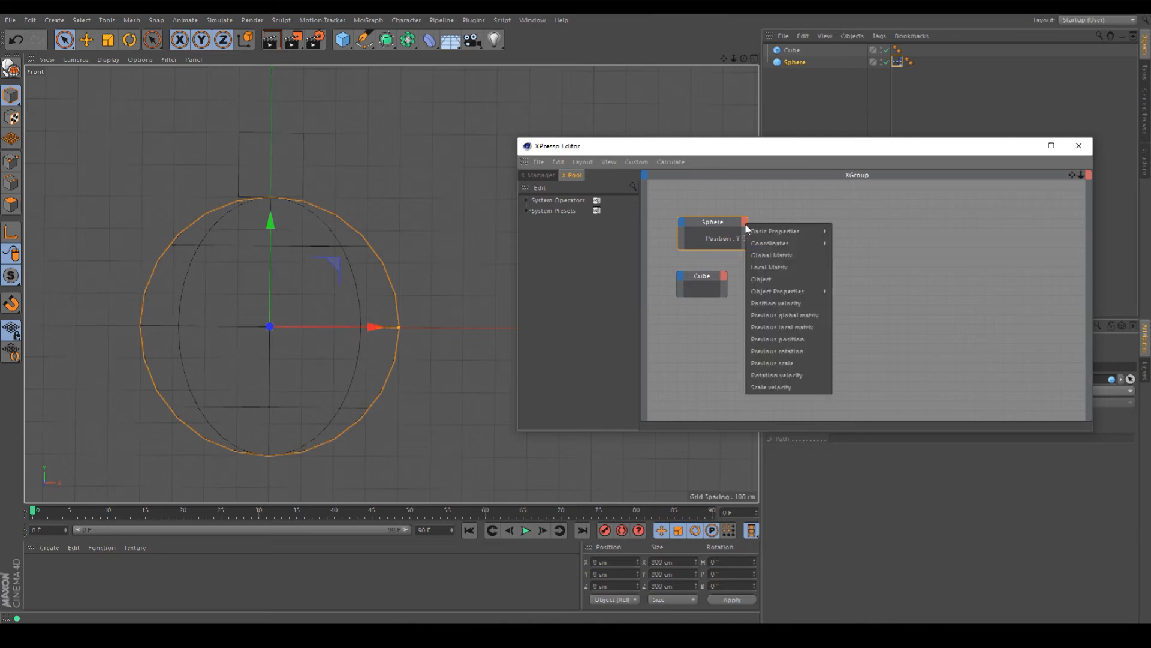
{"action": "mouse_move", "coordinate": [791, 292]}
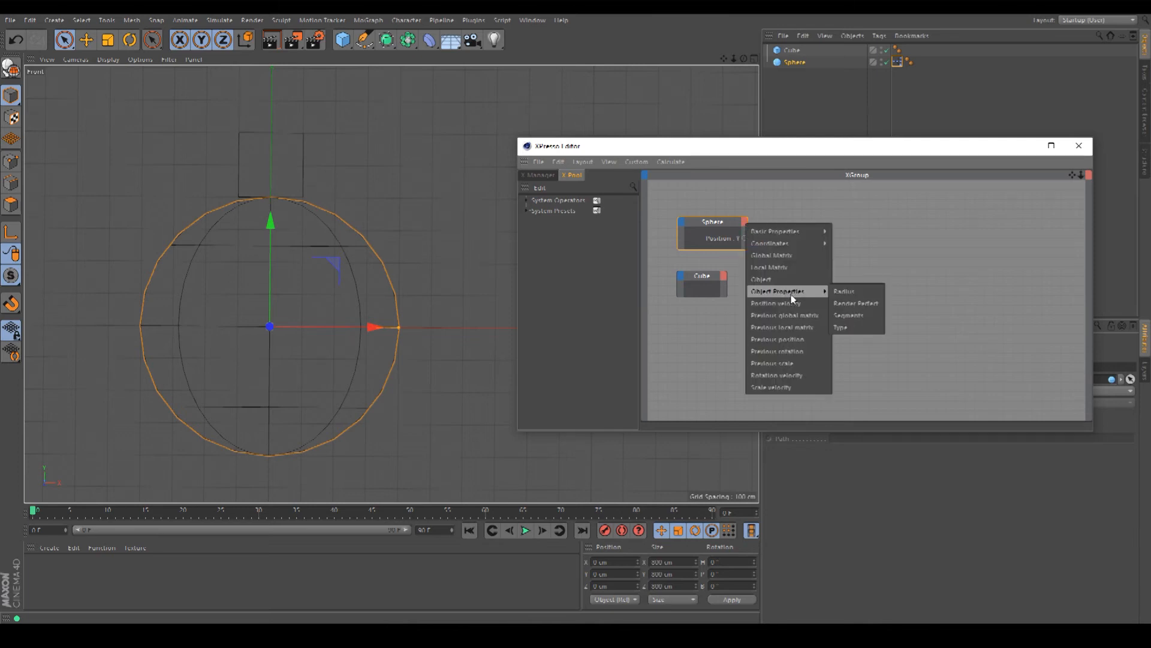
{"action": "left_click", "coordinate": [848, 293]}
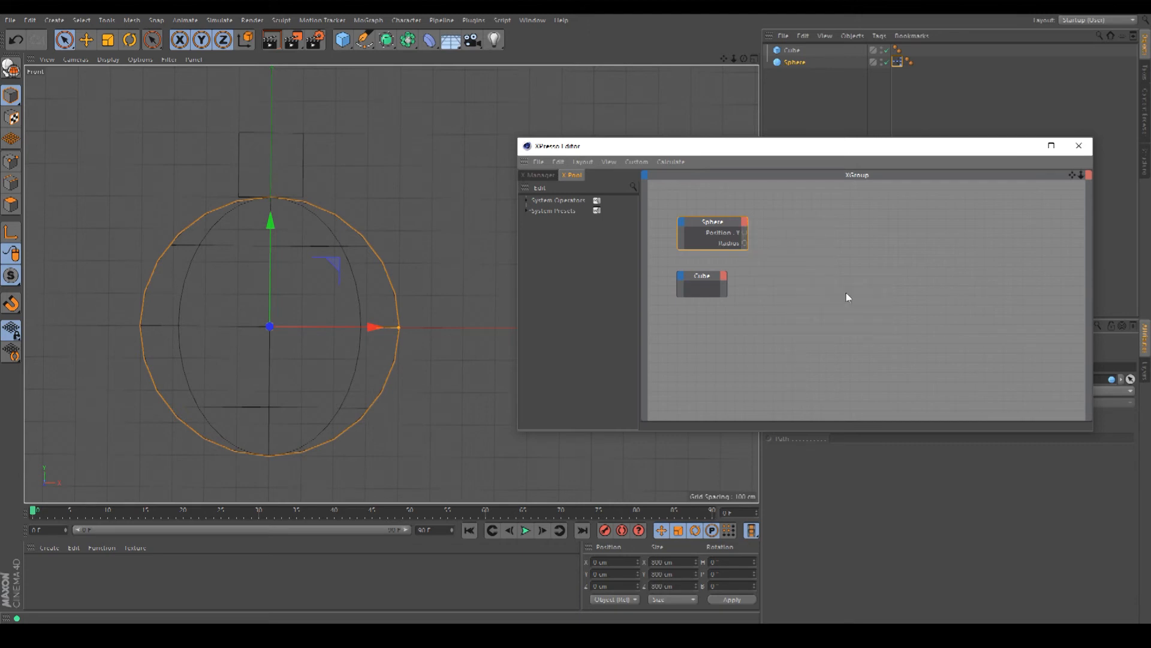
Add a Size Y output port to the Cube node
{"action": "left_click", "coordinate": [713, 275]}
{"action": "left_click", "coordinate": [724, 277]}
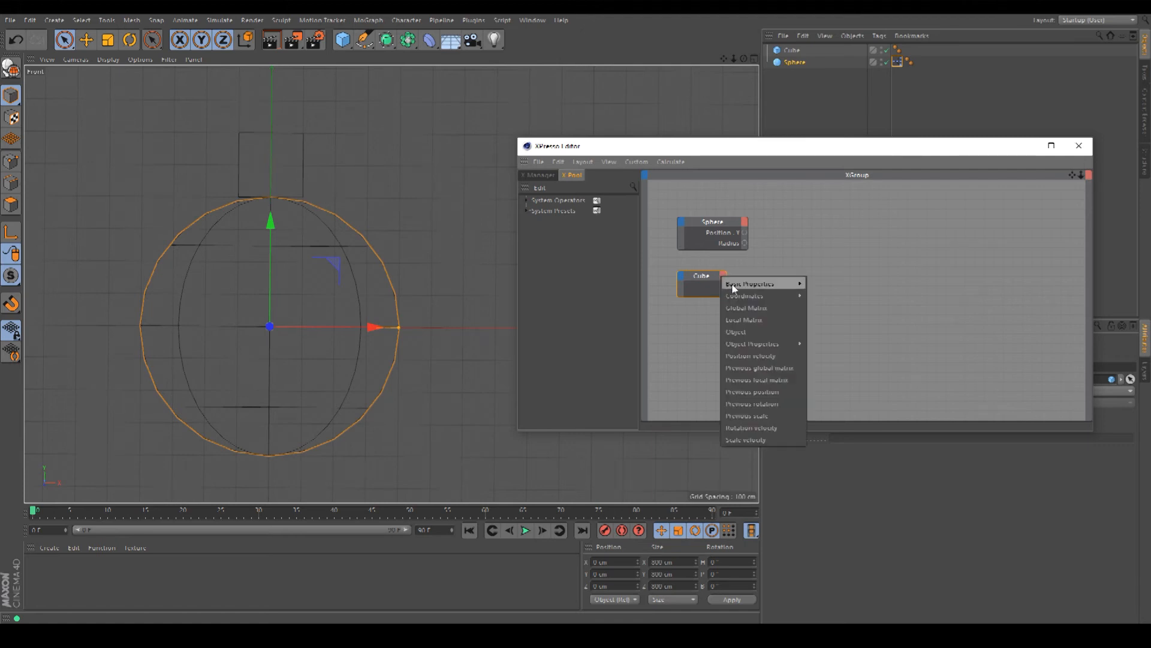
{"action": "mouse_move", "coordinate": [752, 303]}
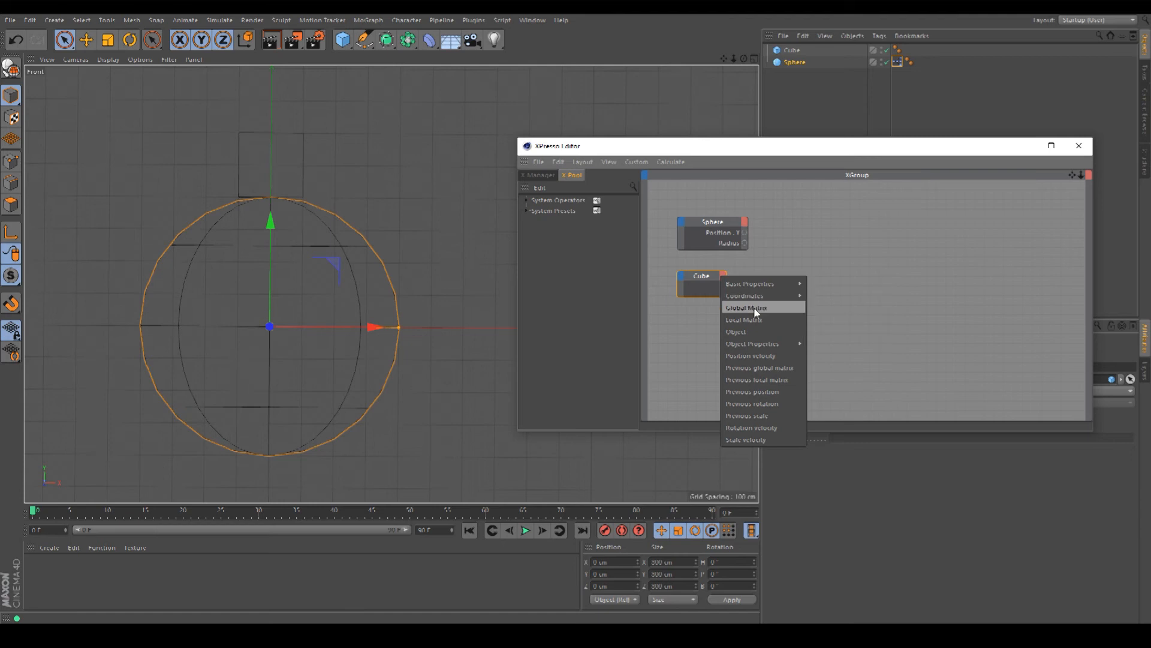
{"action": "mouse_move", "coordinate": [773, 343]}
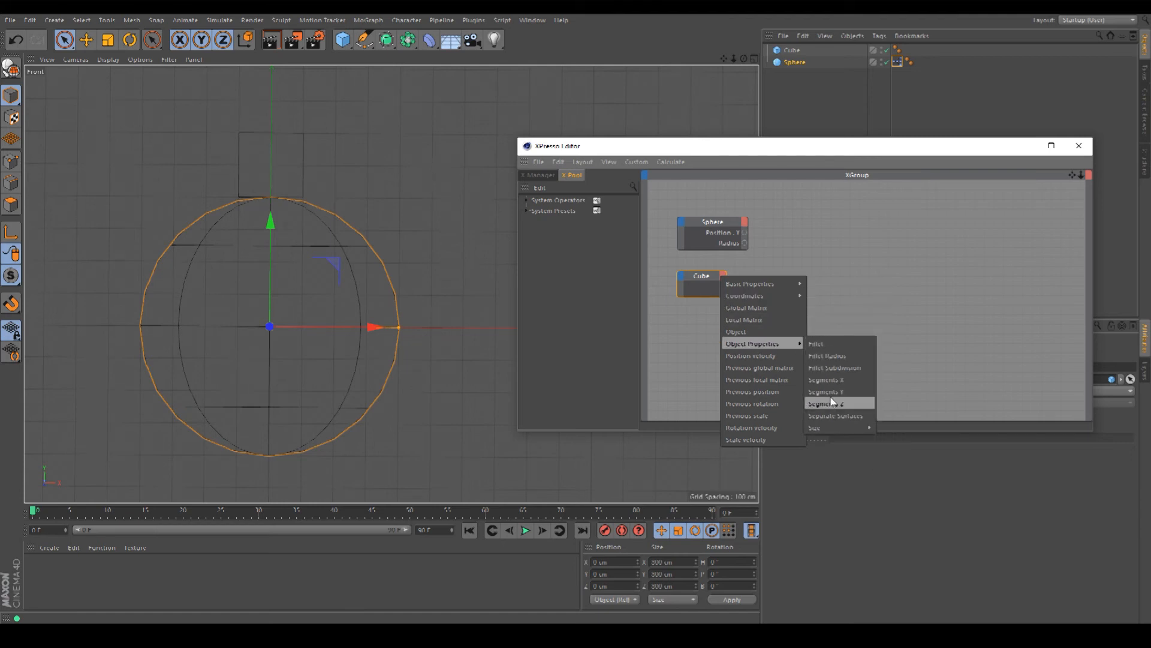
{"action": "mouse_move", "coordinate": [832, 430]}
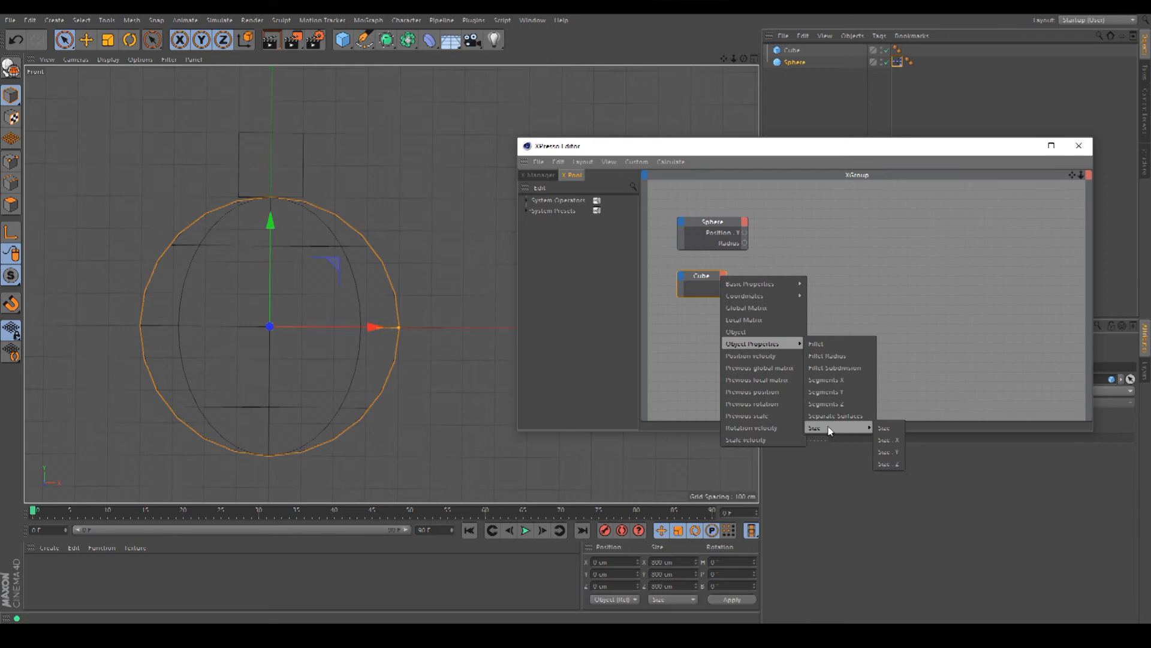
{"action": "left_click", "coordinate": [889, 452]}
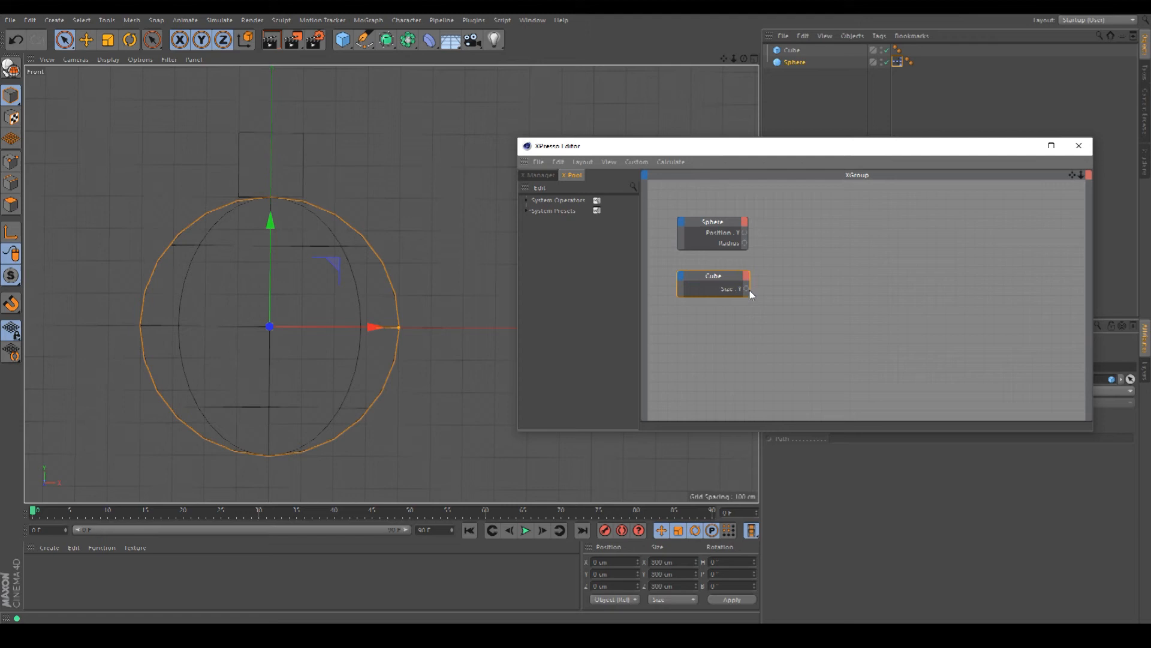
{"action": "left_click_drag", "start_coordinate": [1076, 178], "coordinate": [1077, 178]}
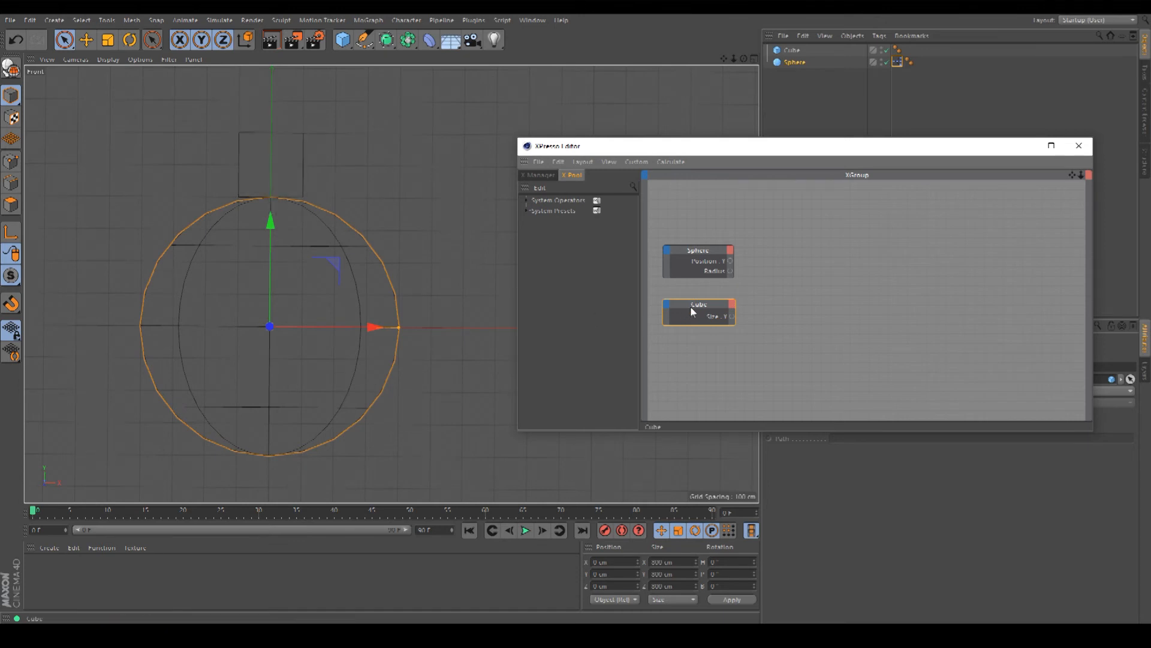
Add a Math:Add node beside the Sphere node and wire the sphere's Position Y and Radius outputs into its two inputs
{"action": "right_click", "coordinate": [788, 233]}
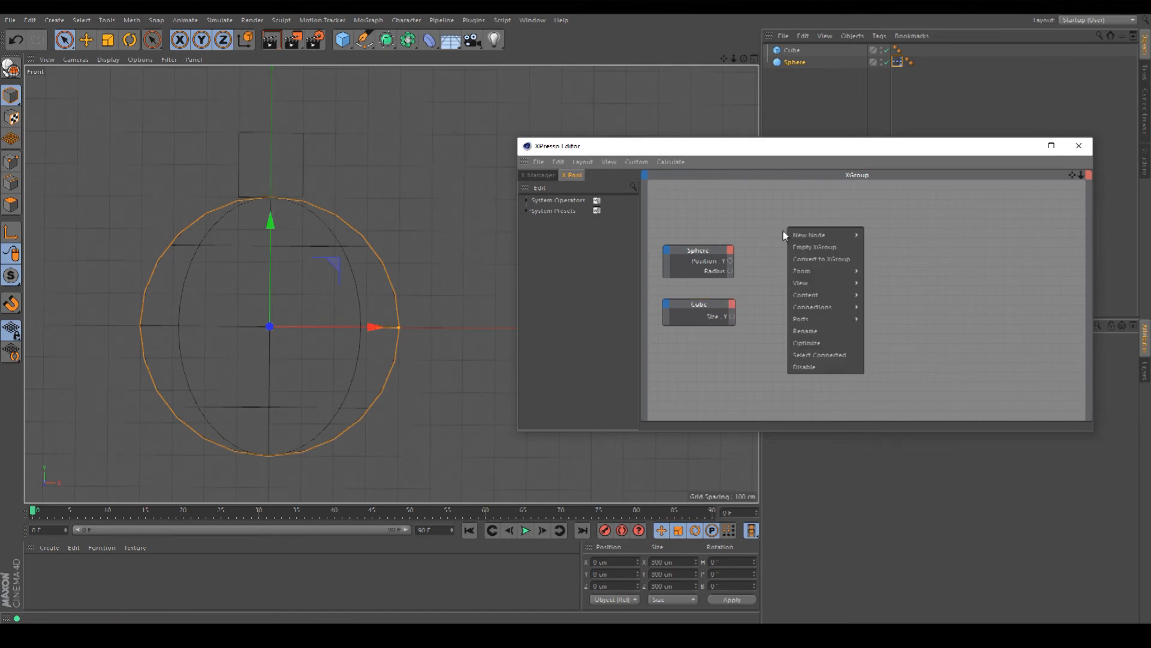
{"action": "mouse_move", "coordinate": [808, 241]}
{"action": "mouse_move", "coordinate": [873, 237]}
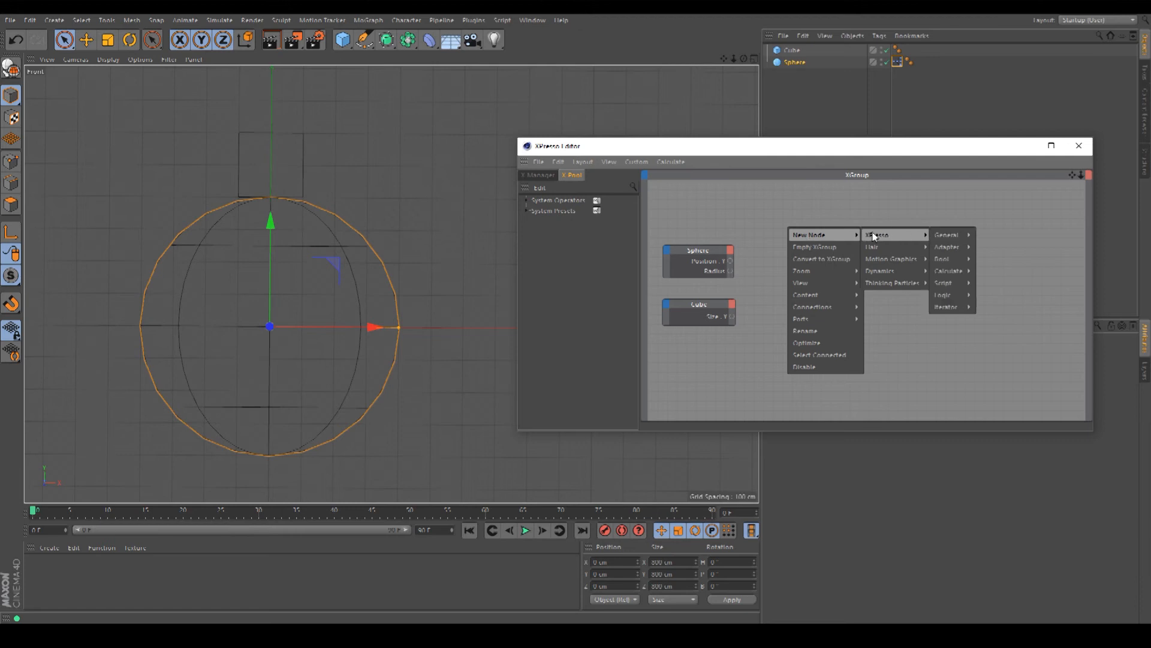
{"action": "mouse_move", "coordinate": [966, 273]}
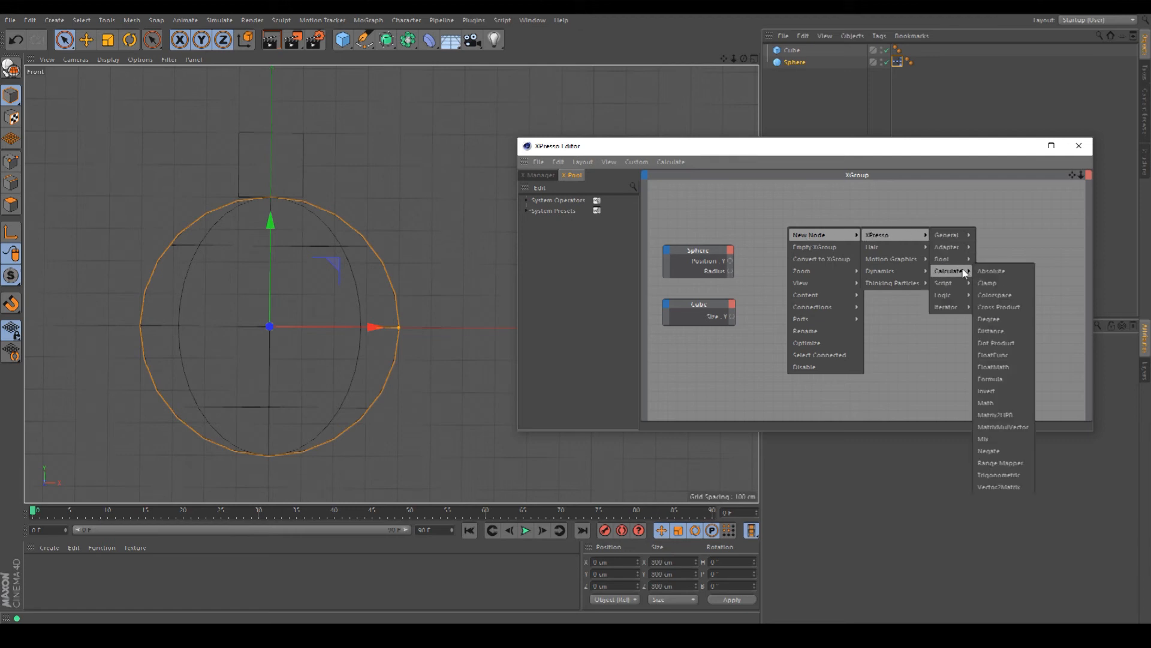
{"action": "left_click", "coordinate": [1005, 408]}
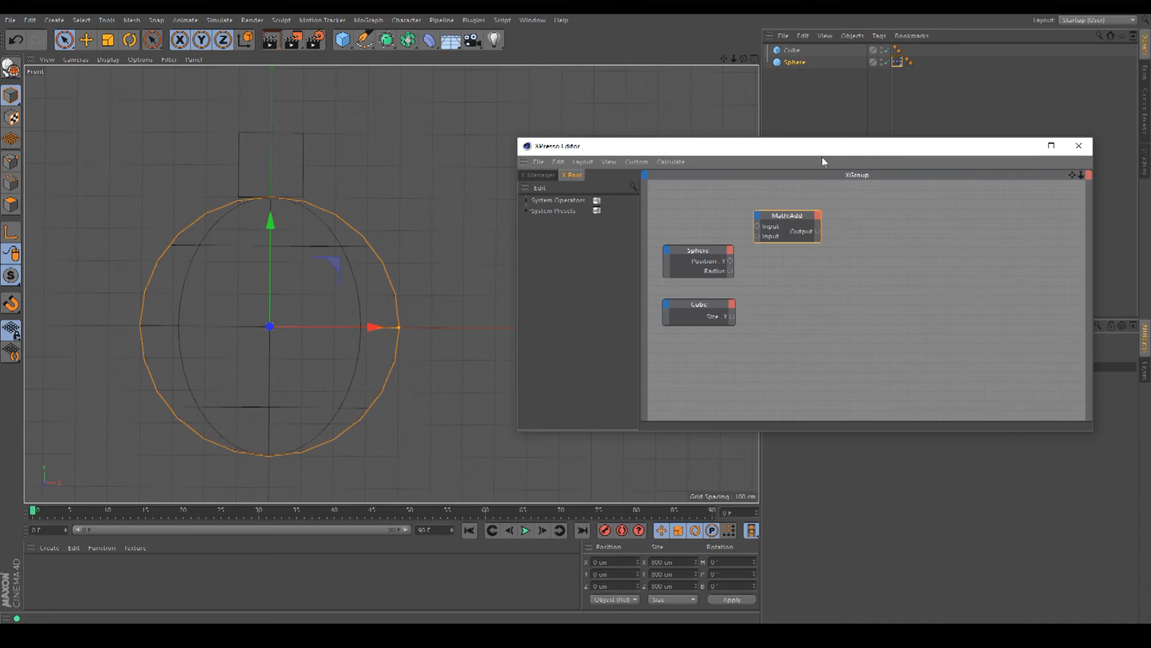
{"action": "left_click_drag", "start_coordinate": [799, 226], "coordinate": [798, 255]}
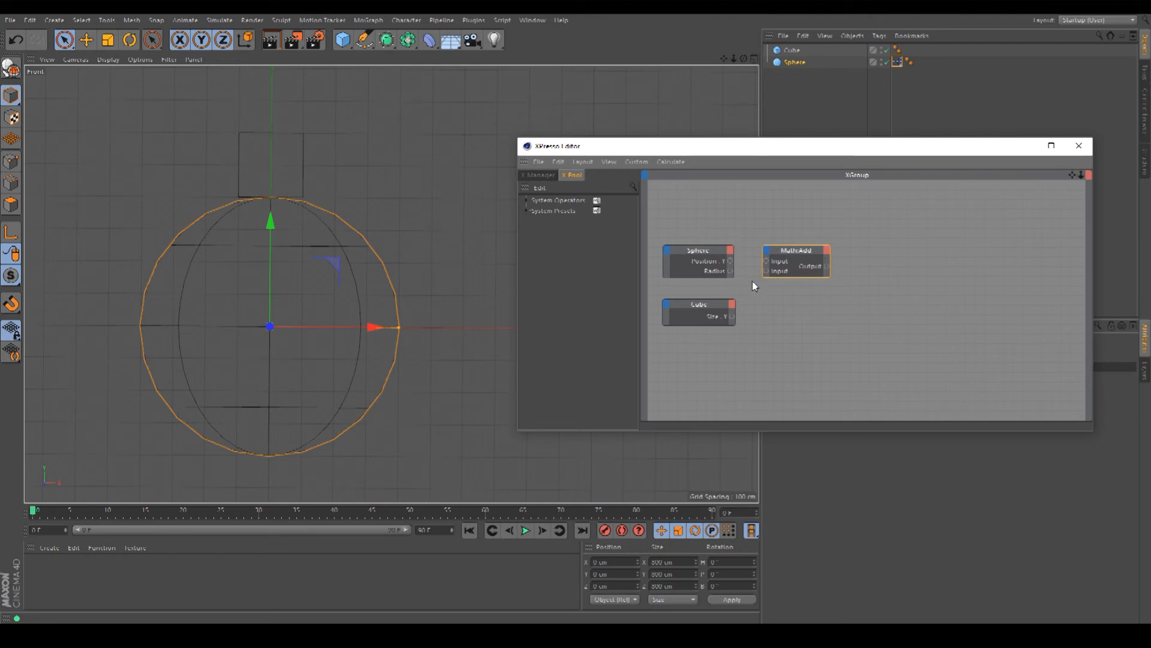
{"action": "left_click_drag", "start_coordinate": [765, 264], "coordinate": [771, 276]}
Add a Result node above and beyond the Math:Add node and connect the addition's output to its input
{"action": "right_click", "coordinate": [793, 204]}
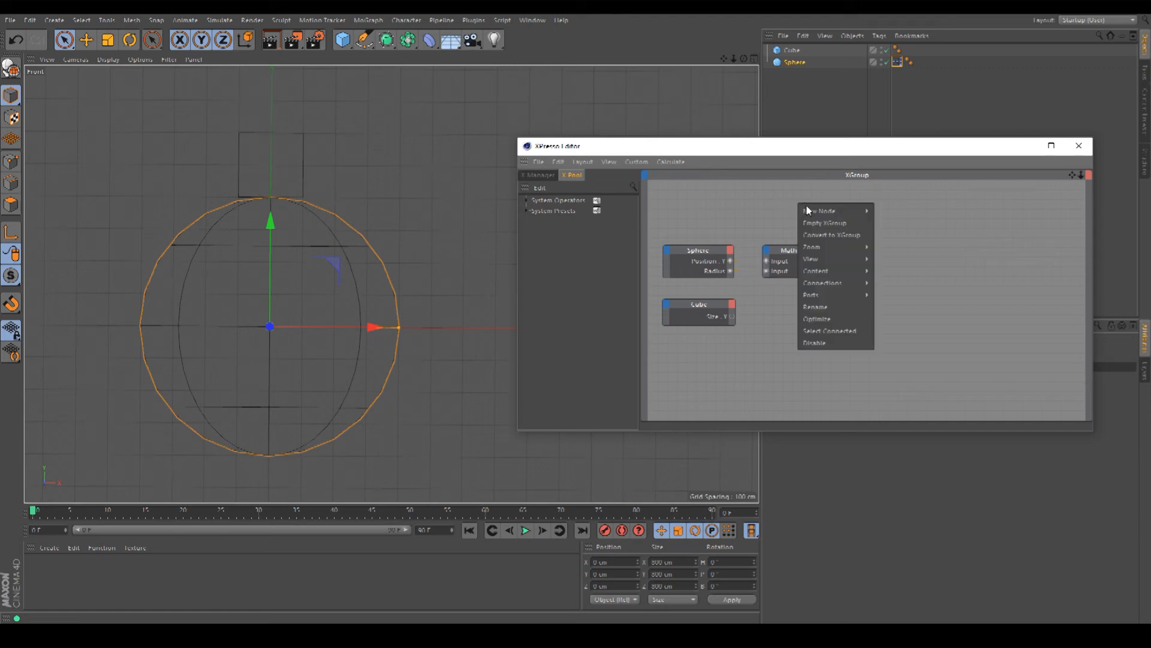
{"action": "mouse_move", "coordinate": [809, 212]}
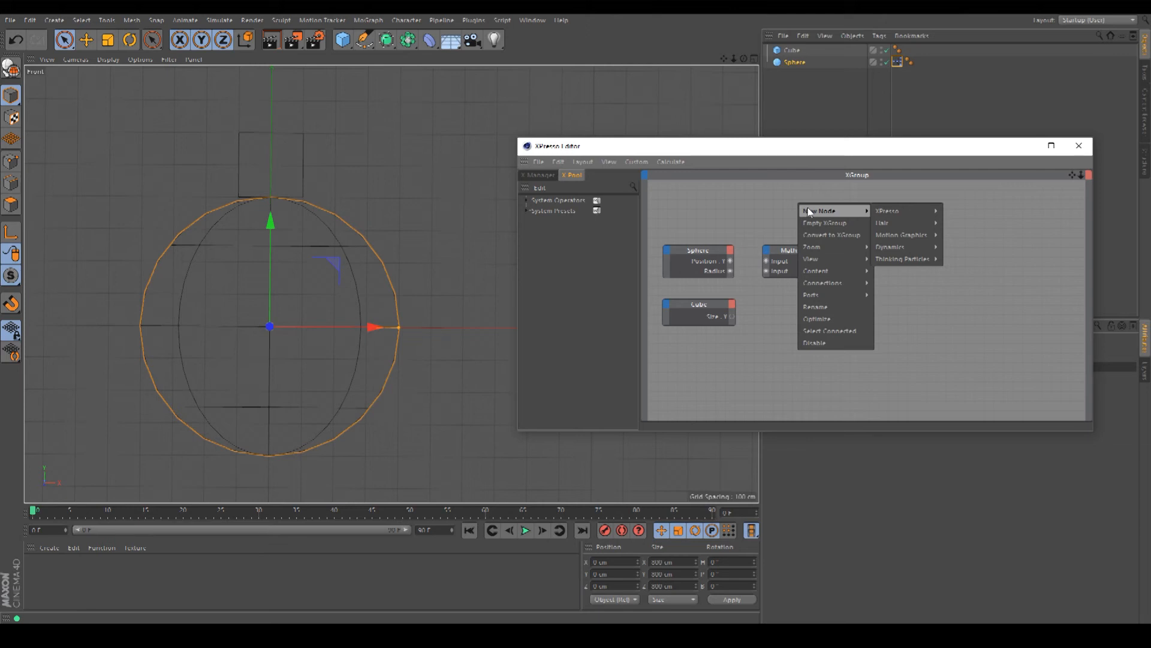
{"action": "mouse_move", "coordinate": [900, 211]}
{"action": "mouse_move", "coordinate": [960, 211]}
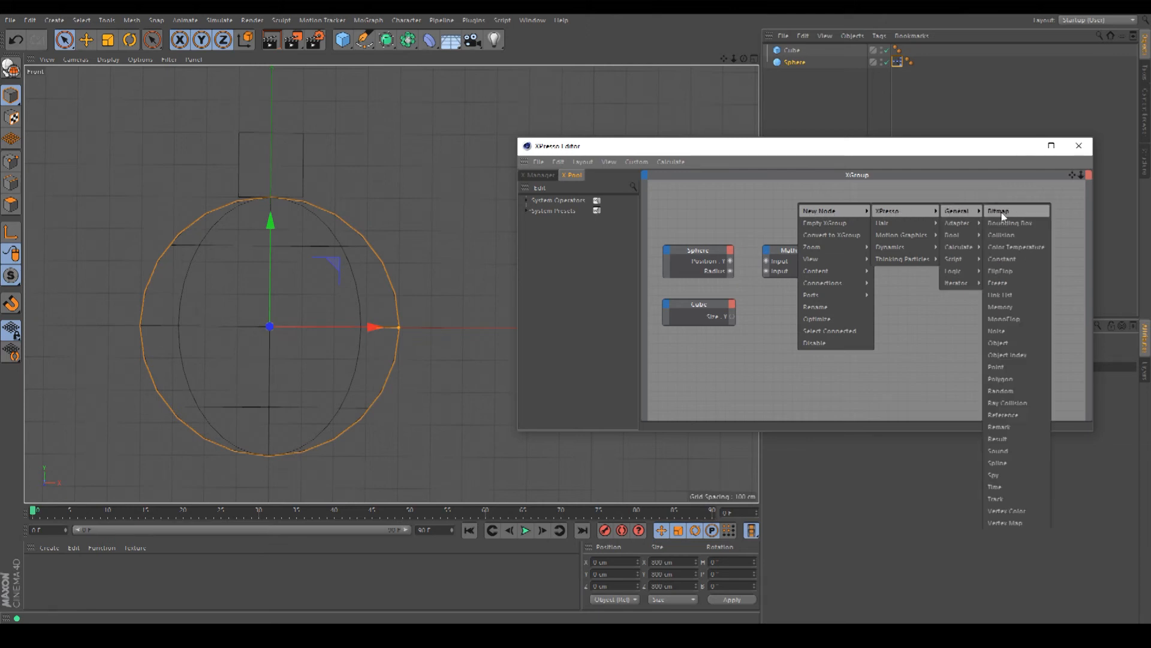
{"action": "left_click", "coordinate": [1013, 447]}
{"action": "left_click_drag", "start_coordinate": [798, 202], "coordinate": [898, 219]}
{"action": "left_click", "coordinate": [884, 221]}
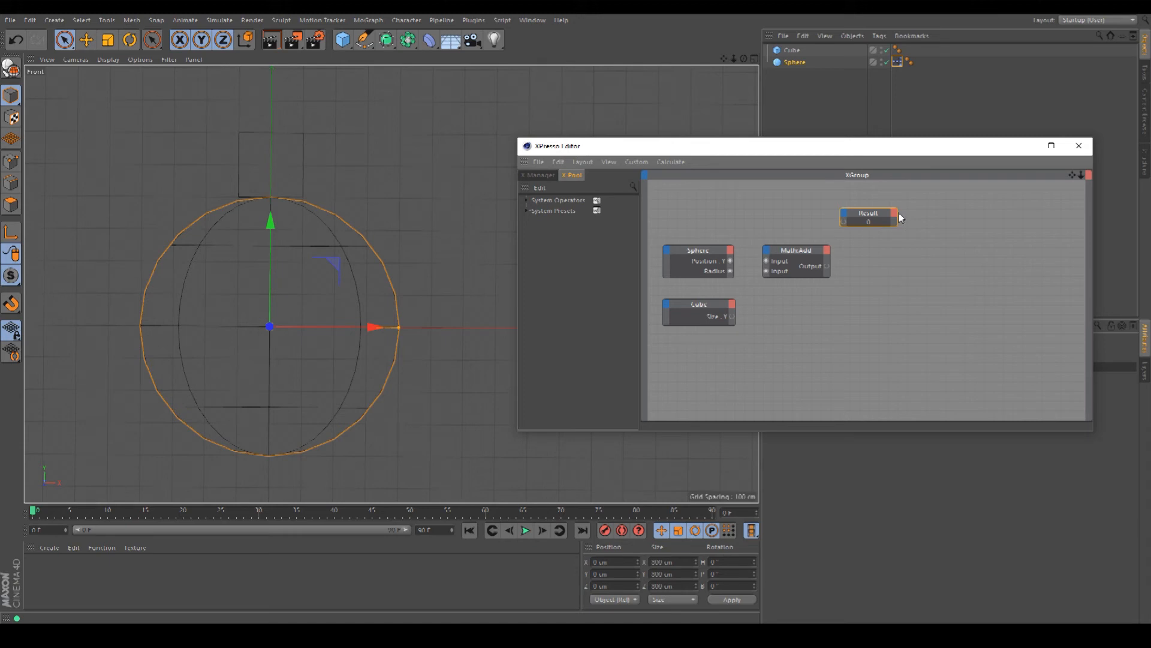
{"action": "left_click_drag", "start_coordinate": [879, 219], "coordinate": [887, 219]}
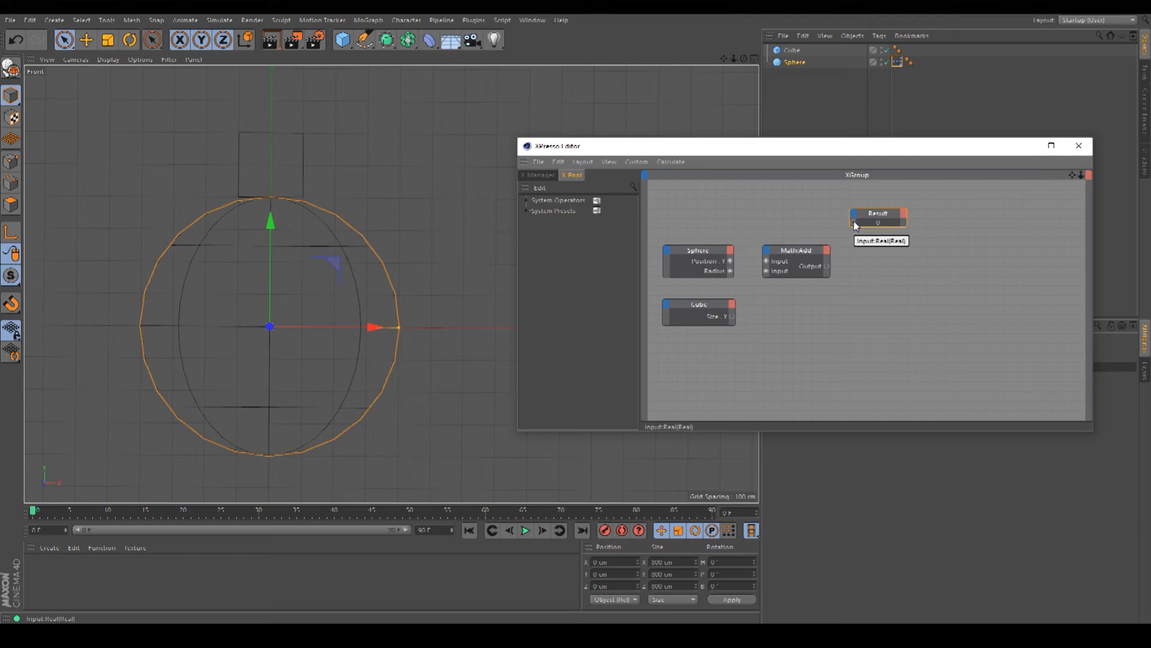
{"action": "left_click_drag", "start_coordinate": [853, 222], "coordinate": [827, 266]}
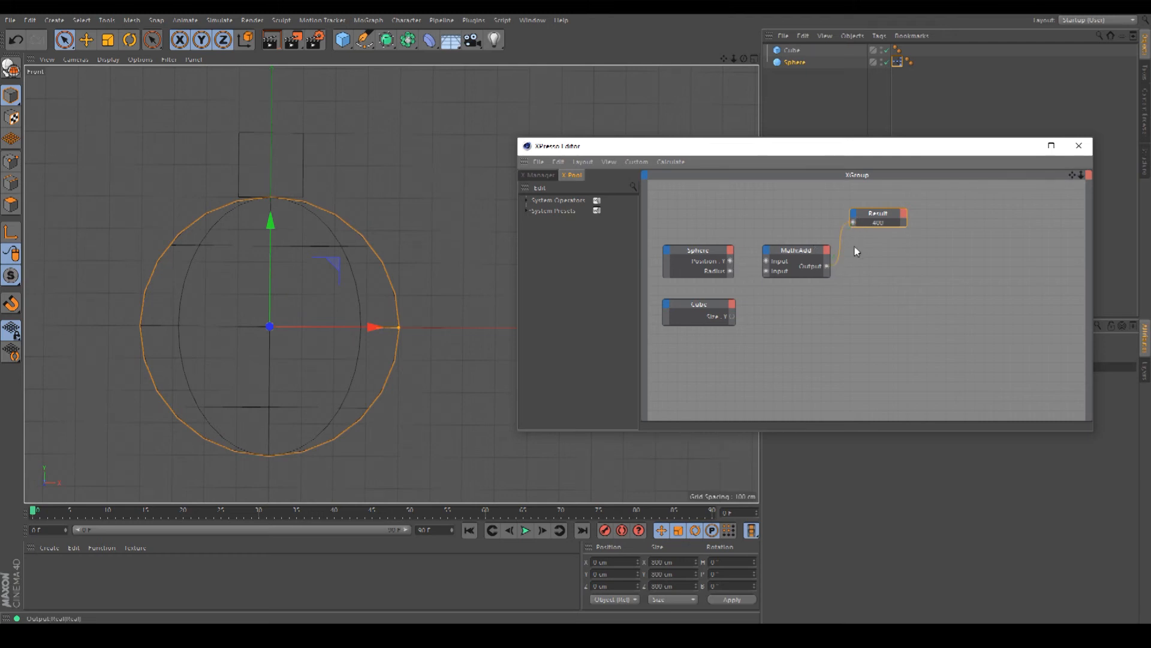
Duplicate the Result node twice, stack the copies above Math:Add, and wire the sphere's Radius and Position Y outputs to them
{"action": "left_click_drag", "start_coordinate": [887, 220], "coordinate": [790, 223]}
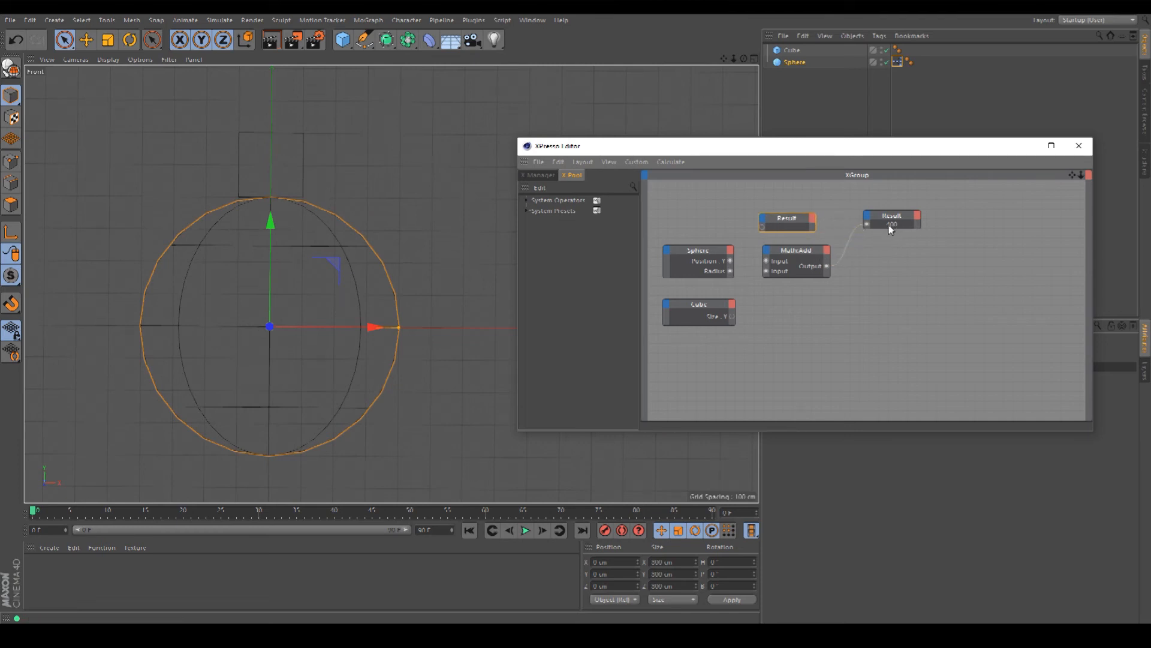
{"action": "left_click_drag", "start_coordinate": [796, 222], "coordinate": [795, 203]}
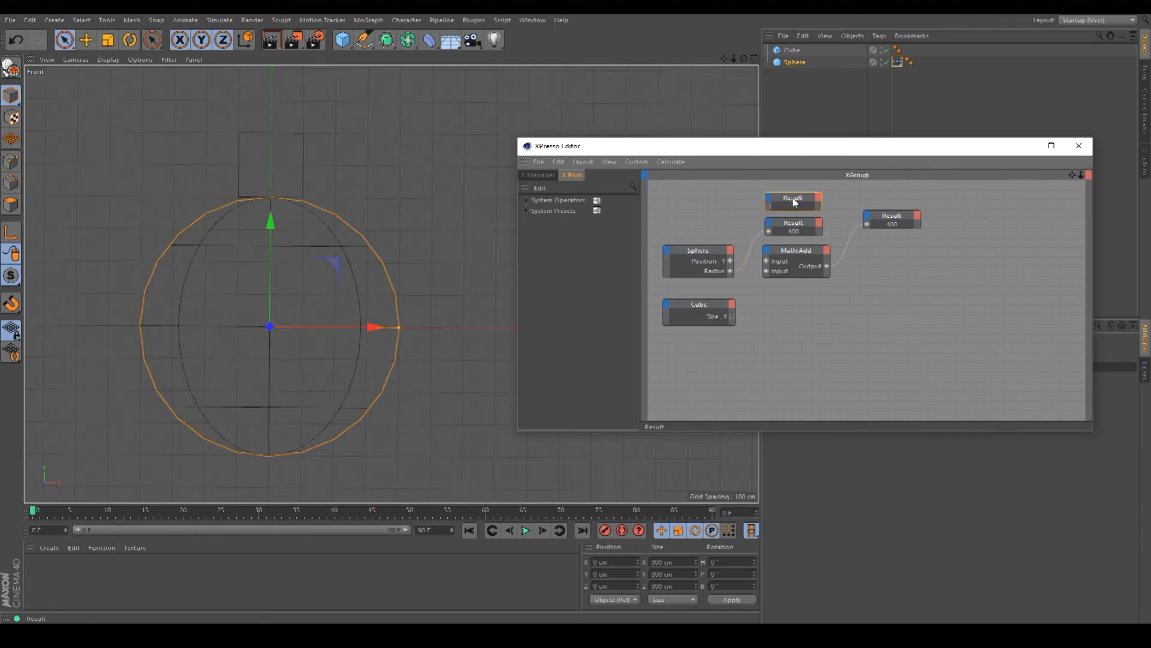
{"action": "left_click_drag", "start_coordinate": [755, 260], "coordinate": [730, 261]}
Add a second Cube node beyond the Math:Add node and give it a Position Y input port
{"action": "left_click_drag", "start_coordinate": [725, 56], "coordinate": [748, 54]}
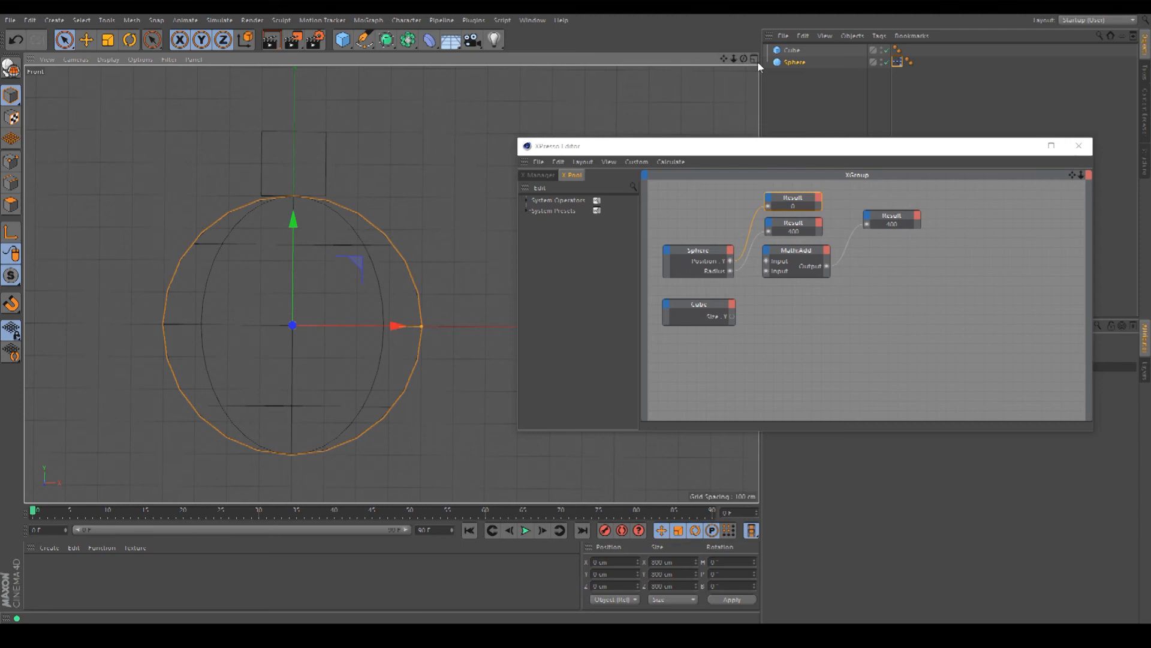
{"action": "left_click", "coordinate": [791, 51]}
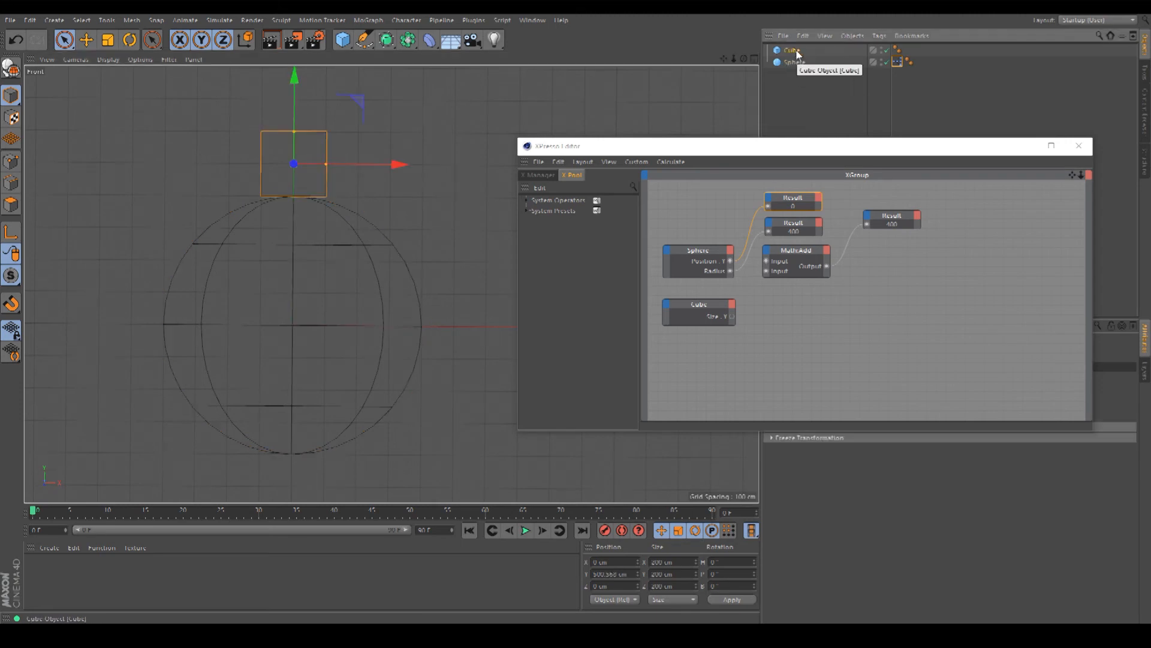
{"action": "left_click", "coordinate": [856, 363]}
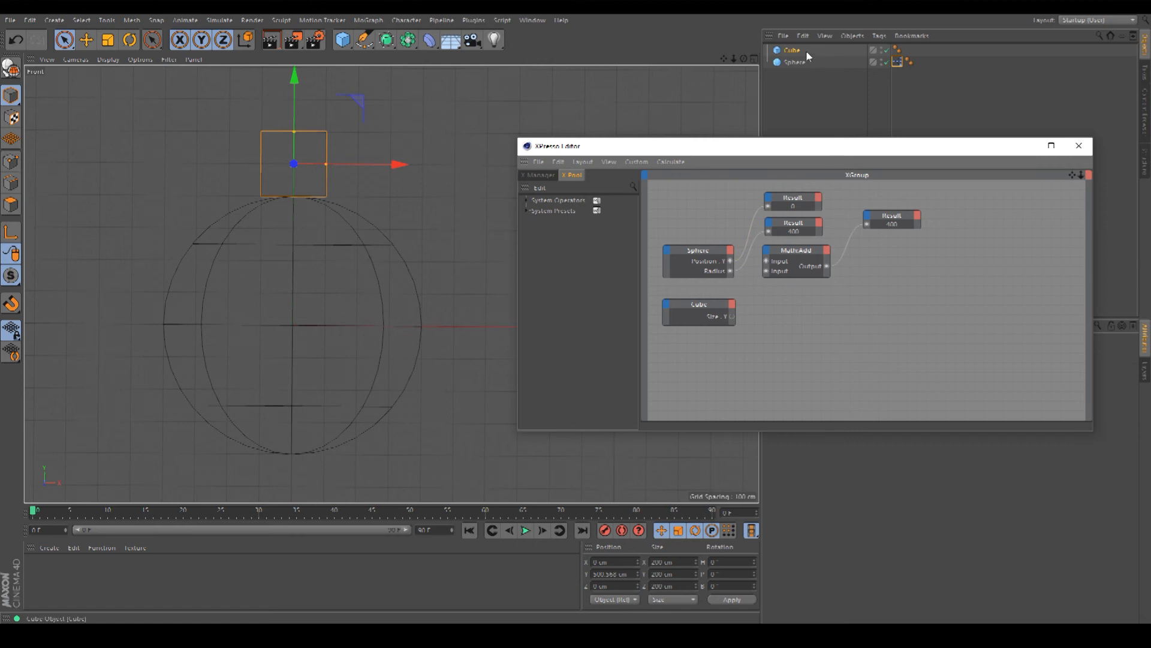
{"action": "left_click_drag", "start_coordinate": [788, 53], "coordinate": [952, 277]}
{"action": "left_click", "coordinate": [957, 278]}
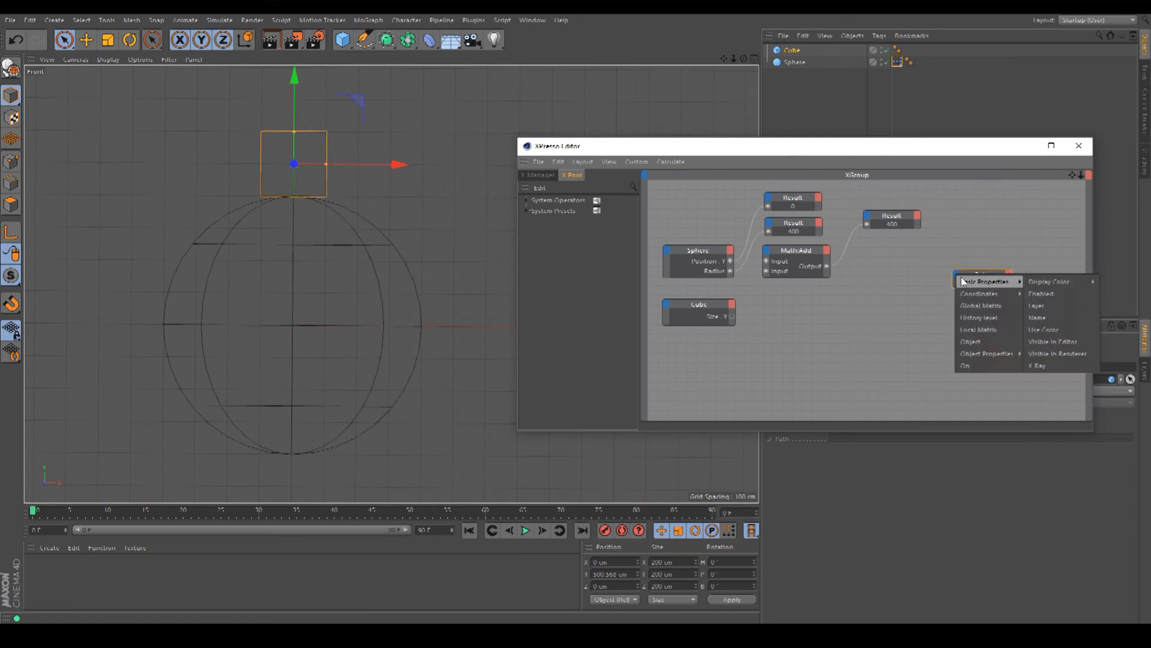
{"action": "mouse_move", "coordinate": [984, 295]}
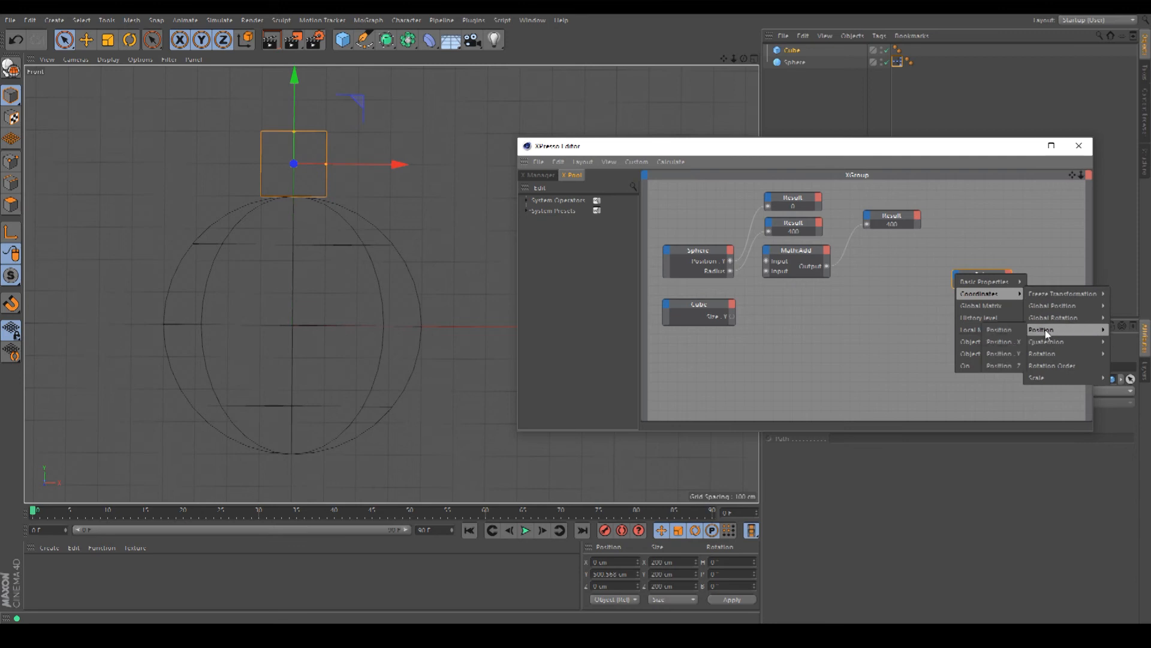
{"action": "left_click", "coordinate": [1003, 353]}
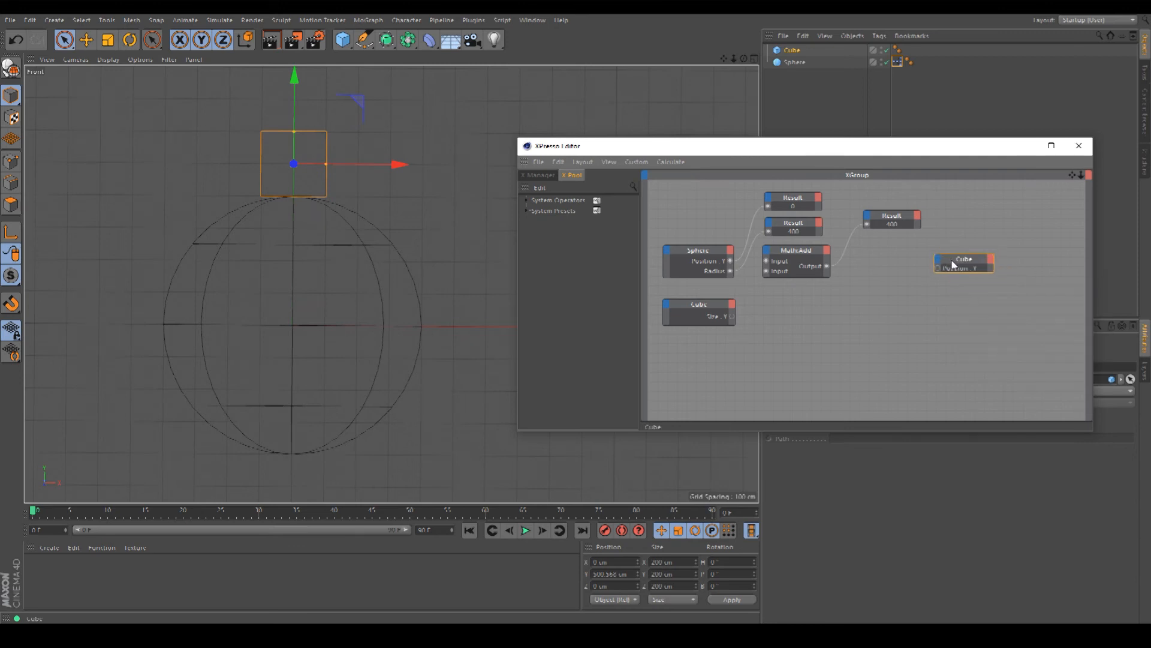
Wire the Math:Add output to the new Cube node's Position Y input and inspect the cube's placement on the sphere
{"action": "left_click_drag", "start_coordinate": [938, 268], "coordinate": [827, 266]}
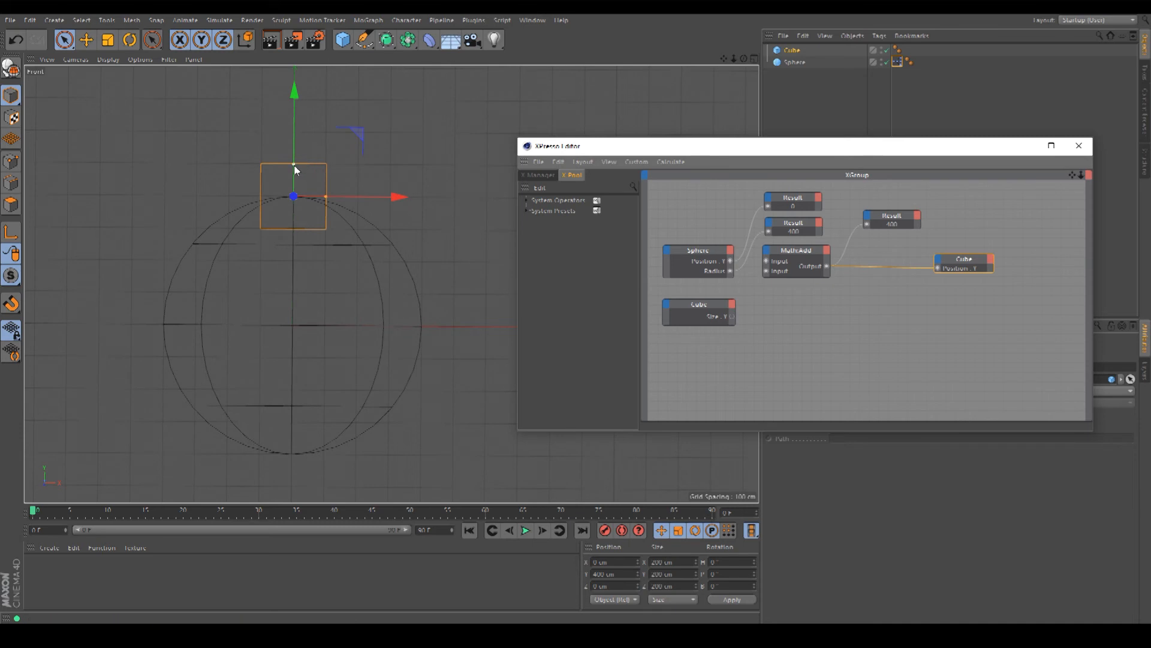
{"action": "left_click_drag", "start_coordinate": [699, 151], "coordinate": [692, 202]}
{"action": "middle_click_drag", "start_coordinate": [390, 283], "coordinate": [430, 265], "text": "alt"}
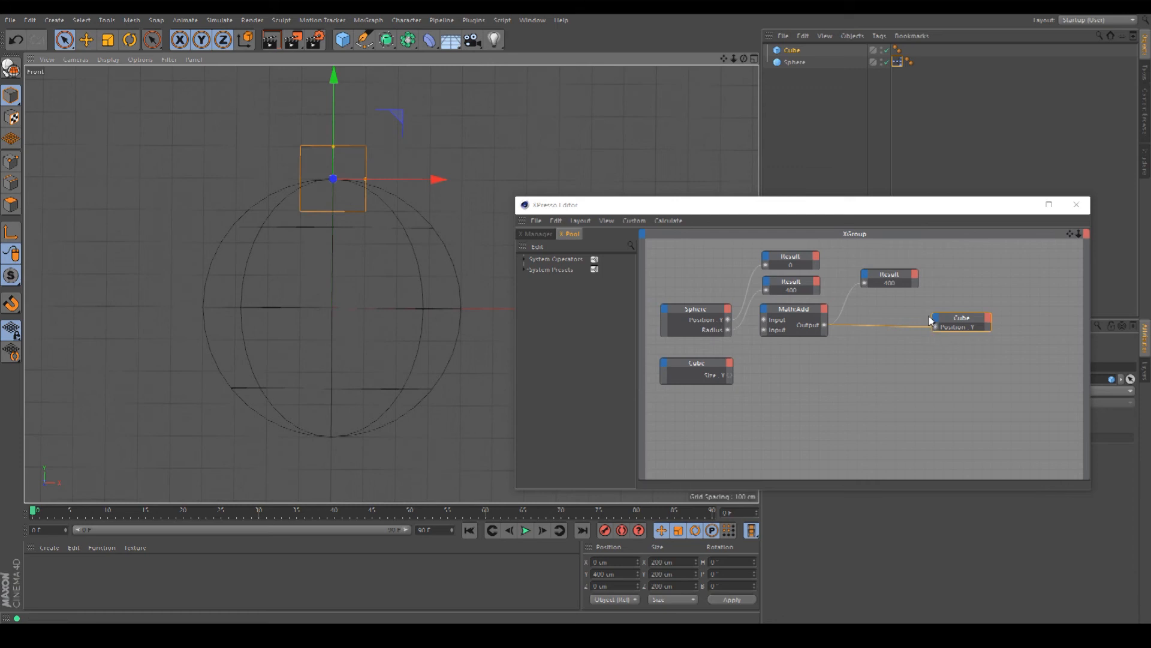
{"action": "middle_click_drag", "start_coordinate": [383, 281], "coordinate": [416, 297], "text": "alt"}
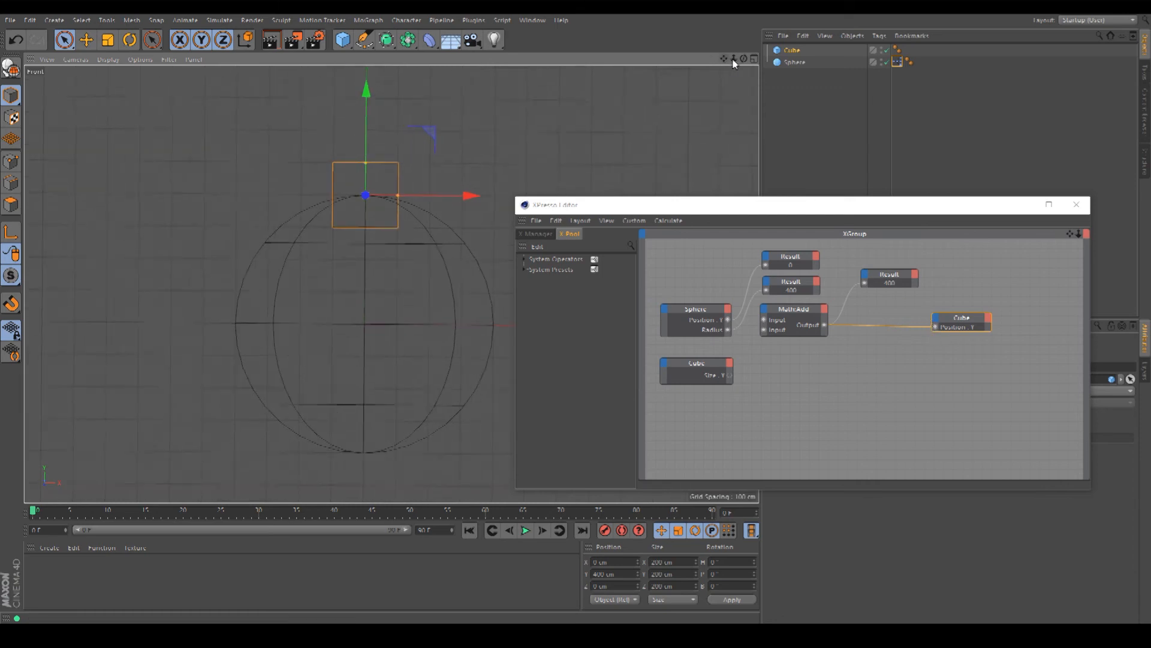
{"action": "left_click_drag", "start_coordinate": [734, 59], "coordinate": [753, 105]}
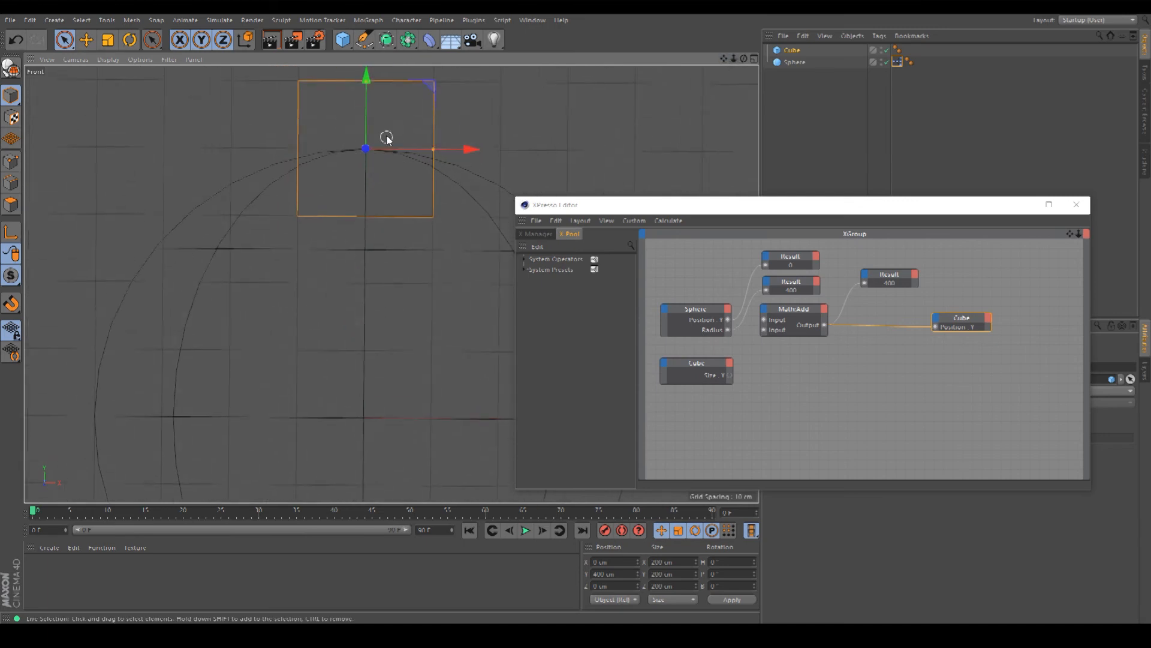
{"action": "left_click_drag", "start_coordinate": [724, 58], "coordinate": [741, 86]}
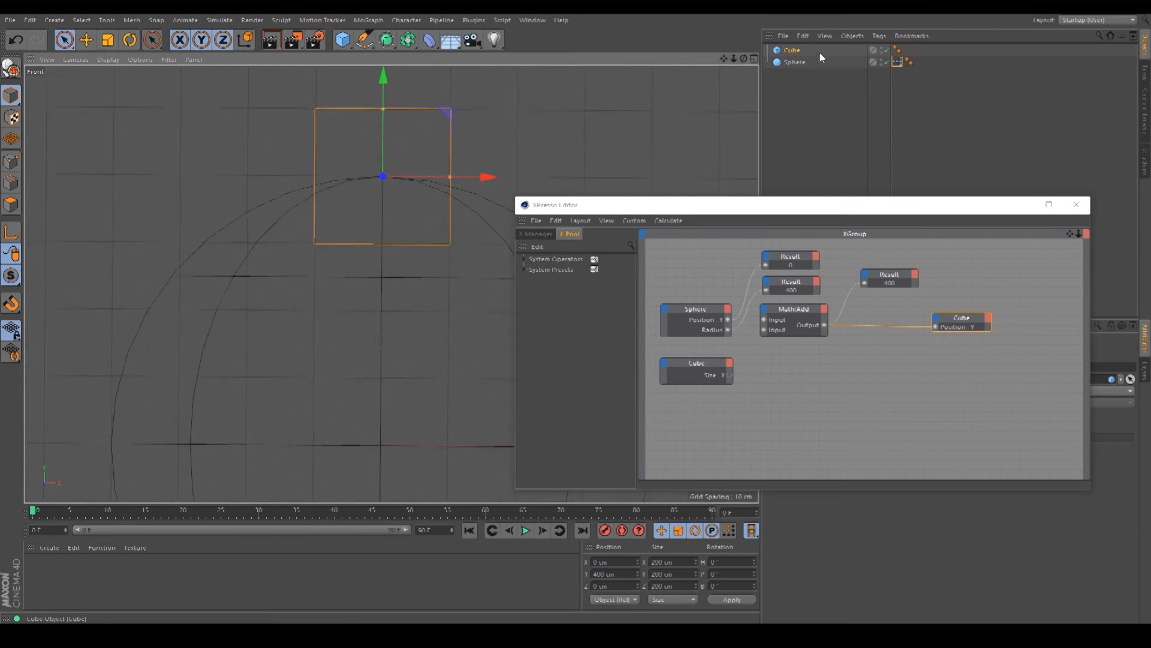
{"action": "left_click", "coordinate": [793, 52]}
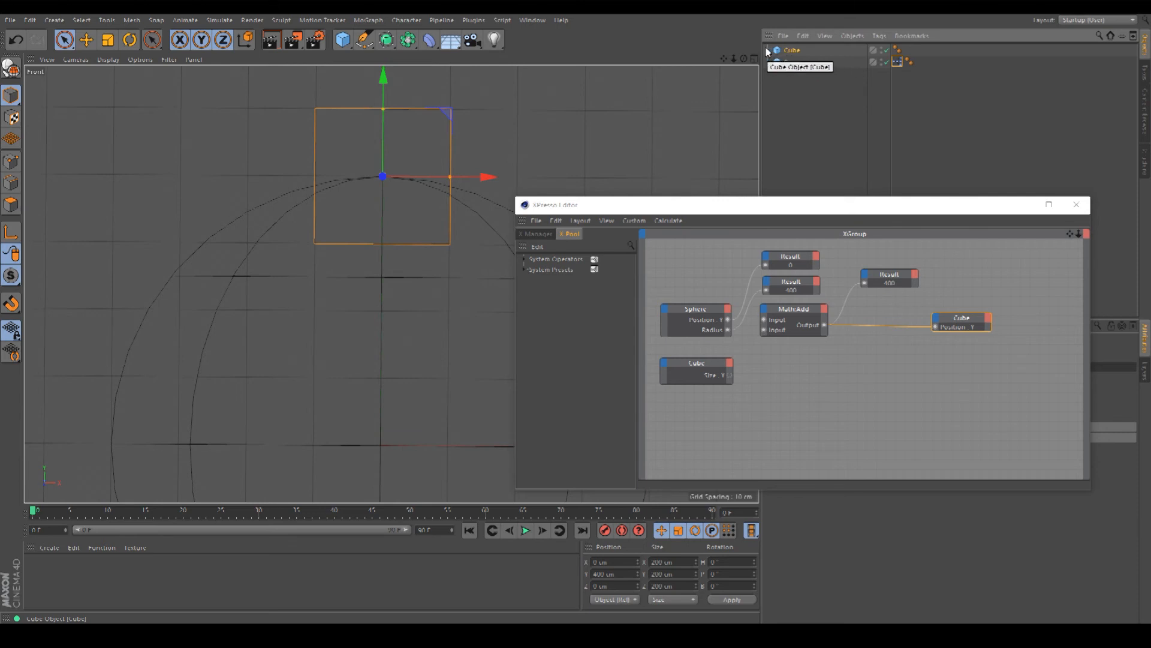
{"action": "left_click_drag", "start_coordinate": [724, 58], "coordinate": [729, 70]}
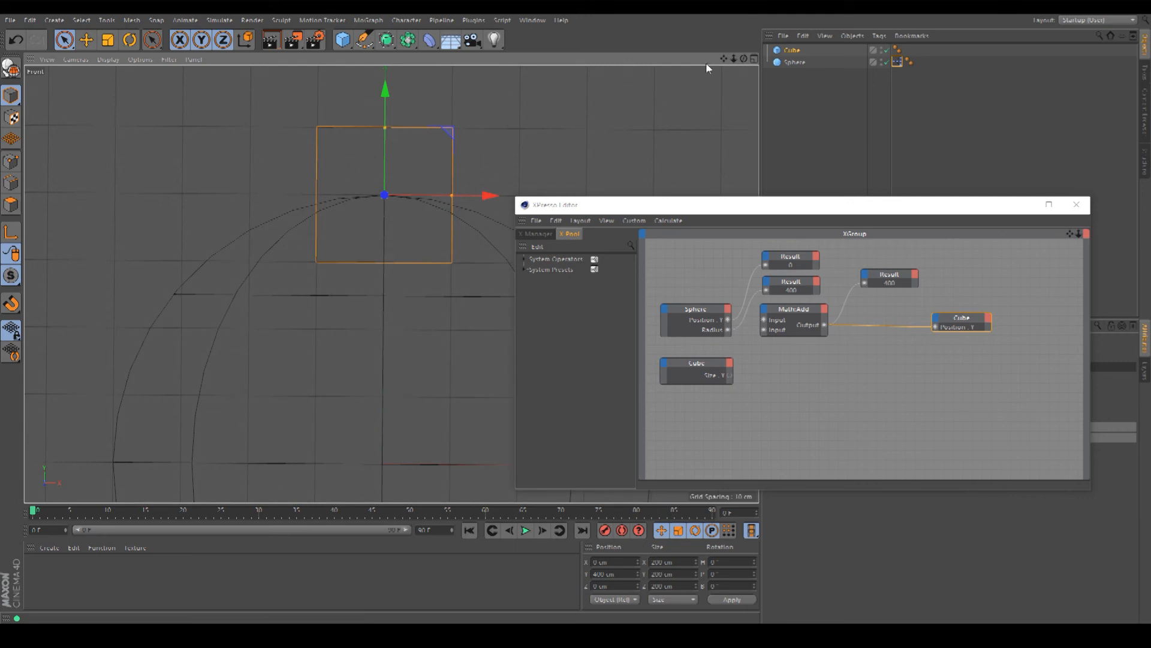
{"action": "mouse_move", "coordinate": [732, 60]}
{"action": "left_mouse_down"}
{"action": "mouse_move", "coordinate": [674, 60]}
{"action": "mouse_move", "coordinate": [721, 58]}
{"action": "left_mouse_up"}
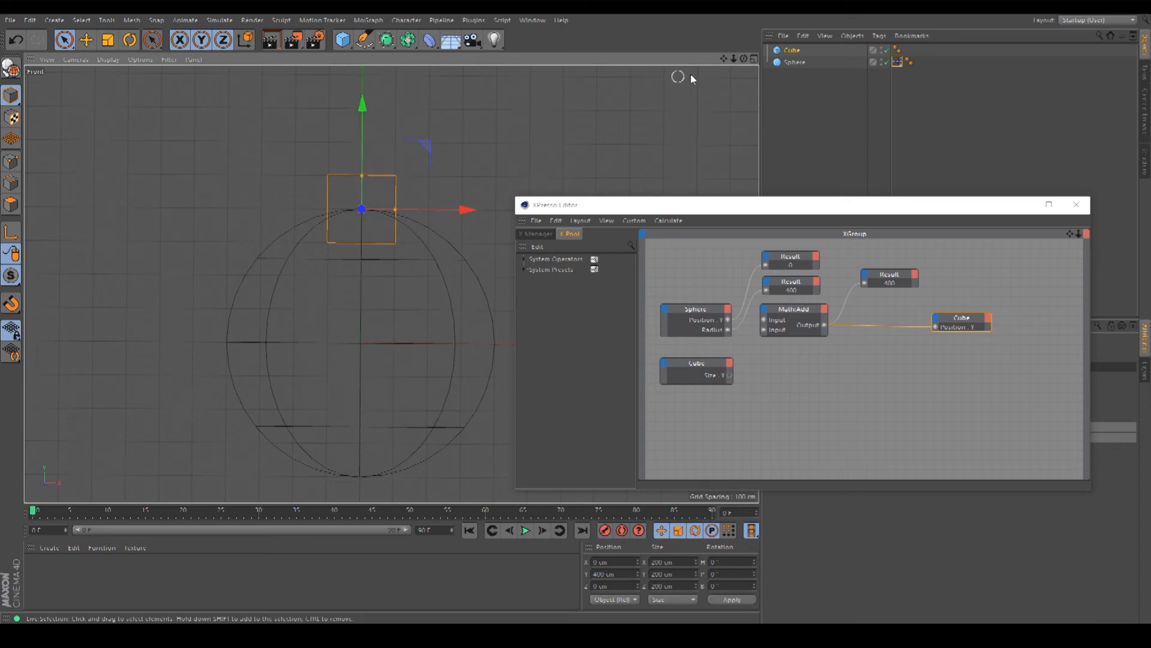
{"action": "left_click_drag", "start_coordinate": [724, 59], "coordinate": [713, 55]}
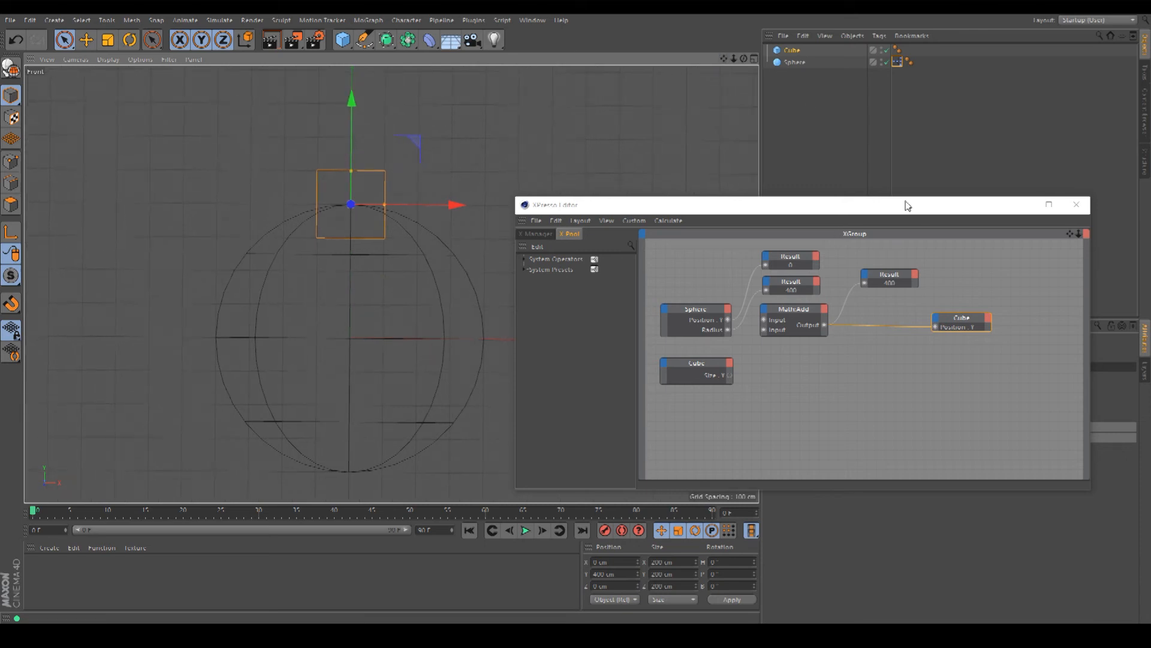
Remove the wire between Math:Add and the Cube node's Position Y input and shift that node slightly farther away
{"action": "left_click", "coordinate": [888, 374]}
{"action": "double_click", "coordinate": [884, 327]}
{"action": "left_click_drag", "start_coordinate": [960, 318], "coordinate": [975, 315]}
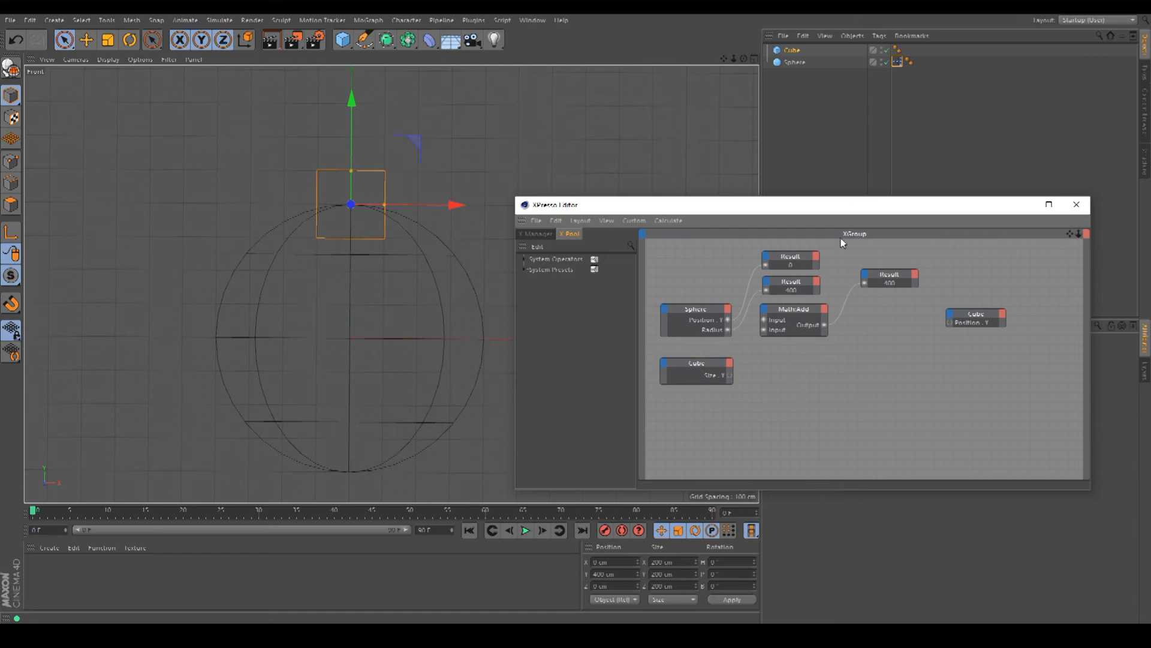
Duplicate the Math:Add node into the empty space below and beyond the original
{"action": "left_click_drag", "start_coordinate": [837, 204], "coordinate": [526, 118]}
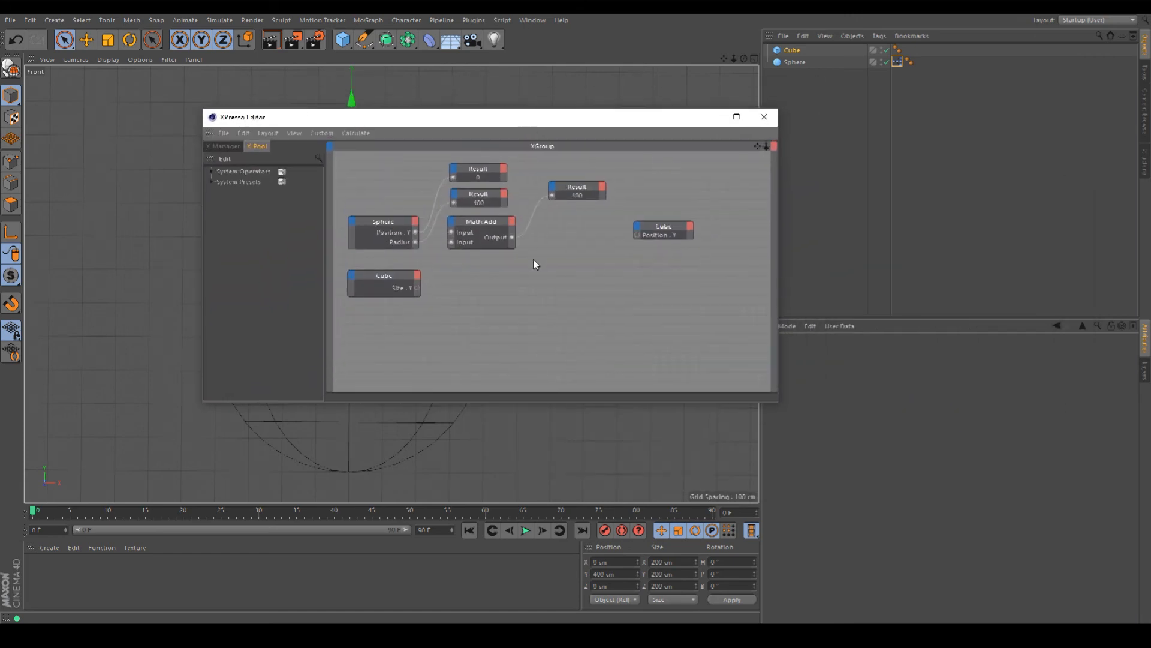
{"action": "left_click", "coordinate": [489, 226]}
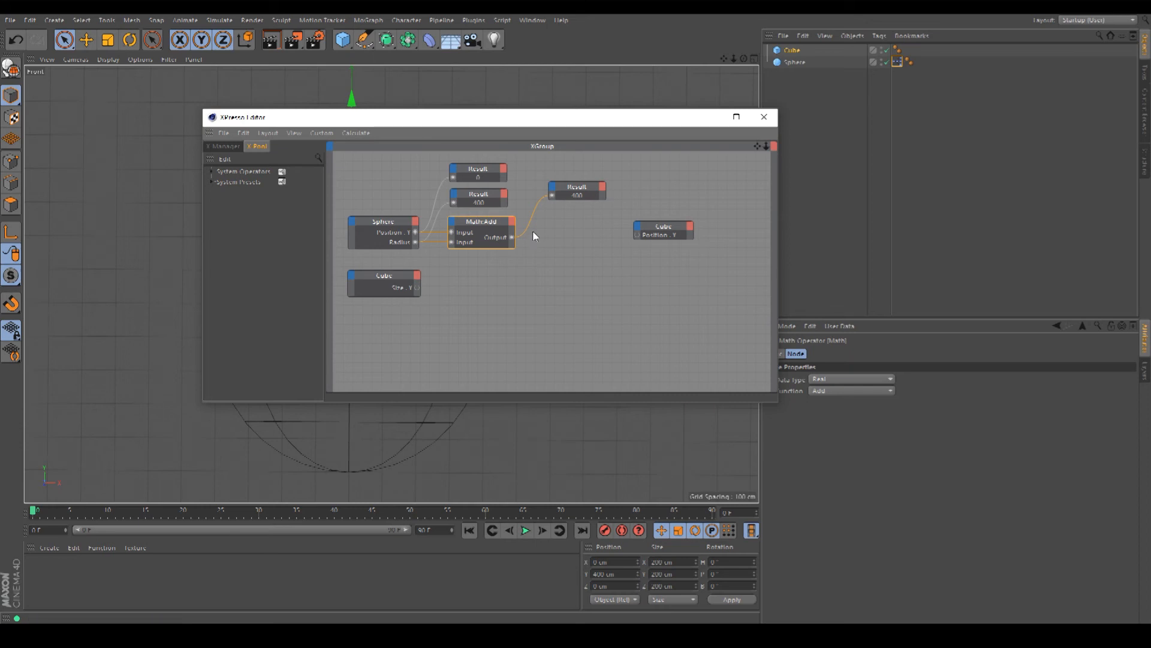
{"action": "left_click", "coordinate": [523, 275]}
{"action": "left_click", "coordinate": [477, 224]}
{"action": "left_click_drag", "start_coordinate": [476, 222], "coordinate": [553, 288], "text": "ctrl"}
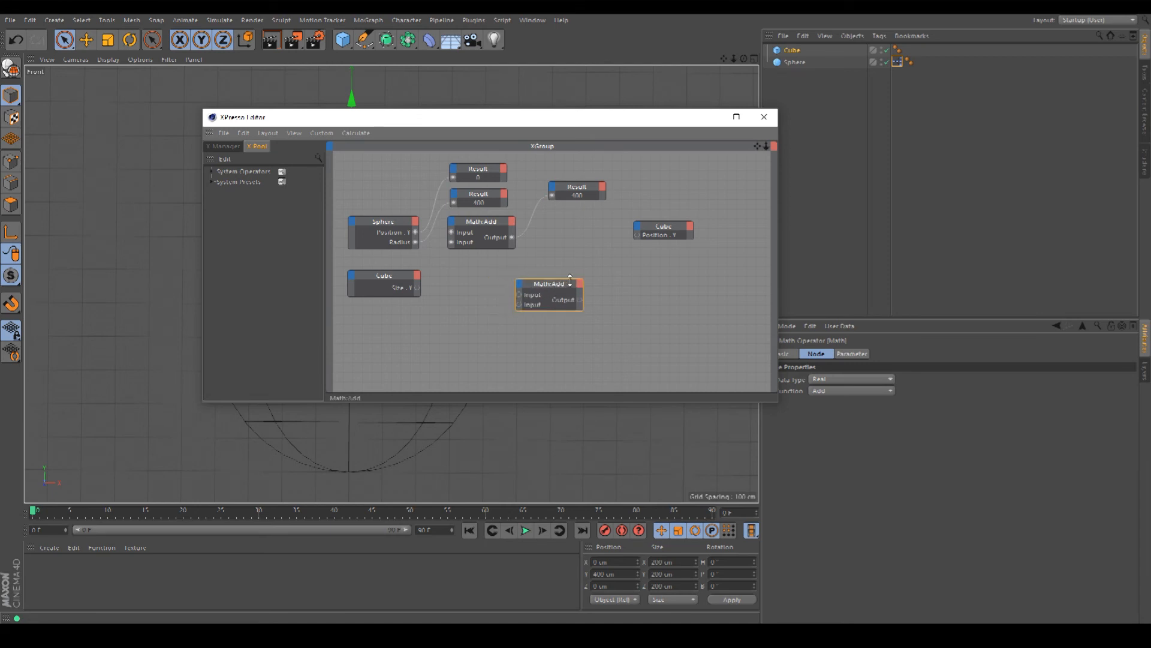
Change the duplicated Math node's function to Divide, with 2 as its second input value
{"action": "left_click_drag", "start_coordinate": [579, 120], "coordinate": [545, 173]}
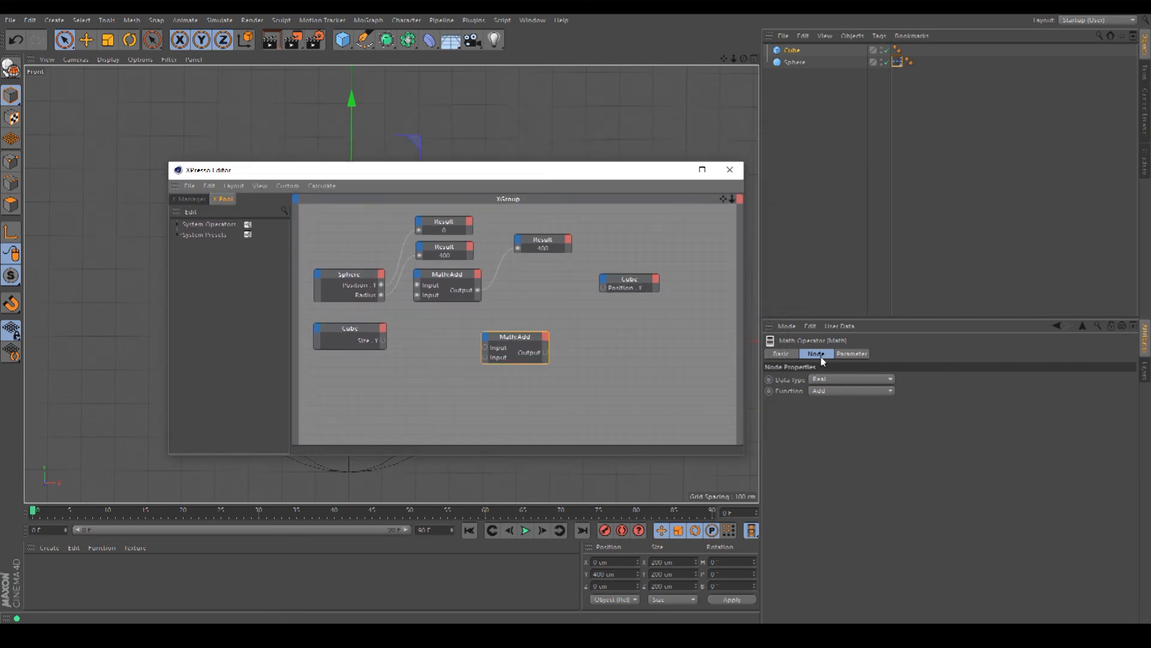
{"action": "left_click", "coordinate": [823, 391]}
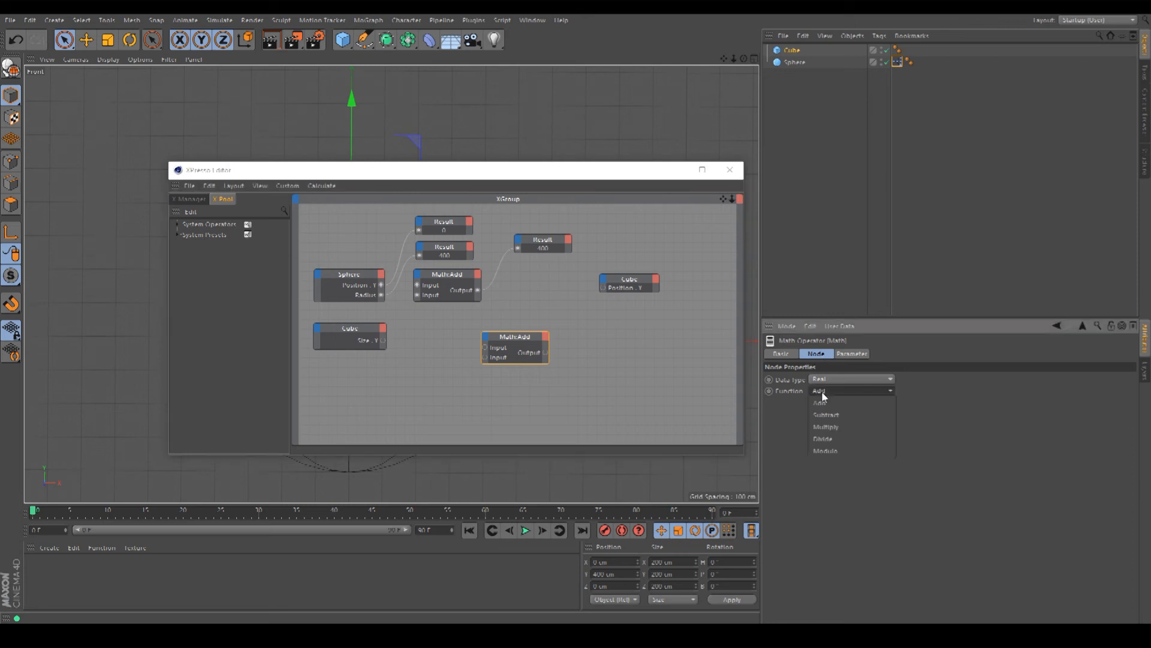
{"action": "left_click", "coordinate": [834, 440]}
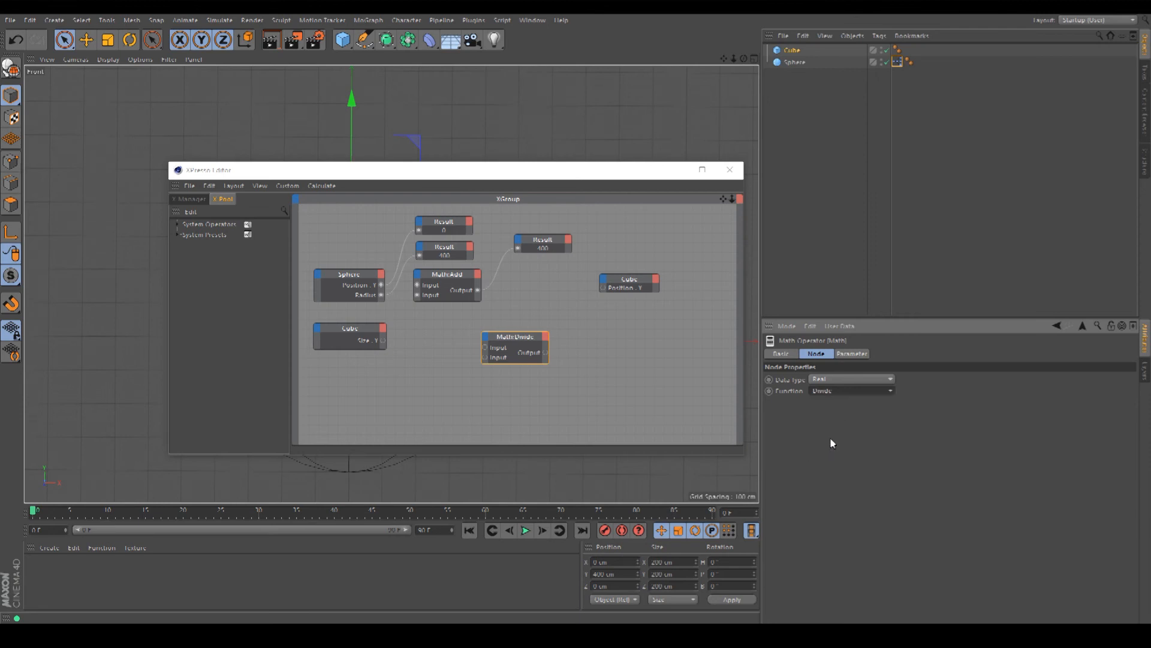
{"action": "left_click", "coordinate": [848, 355]}
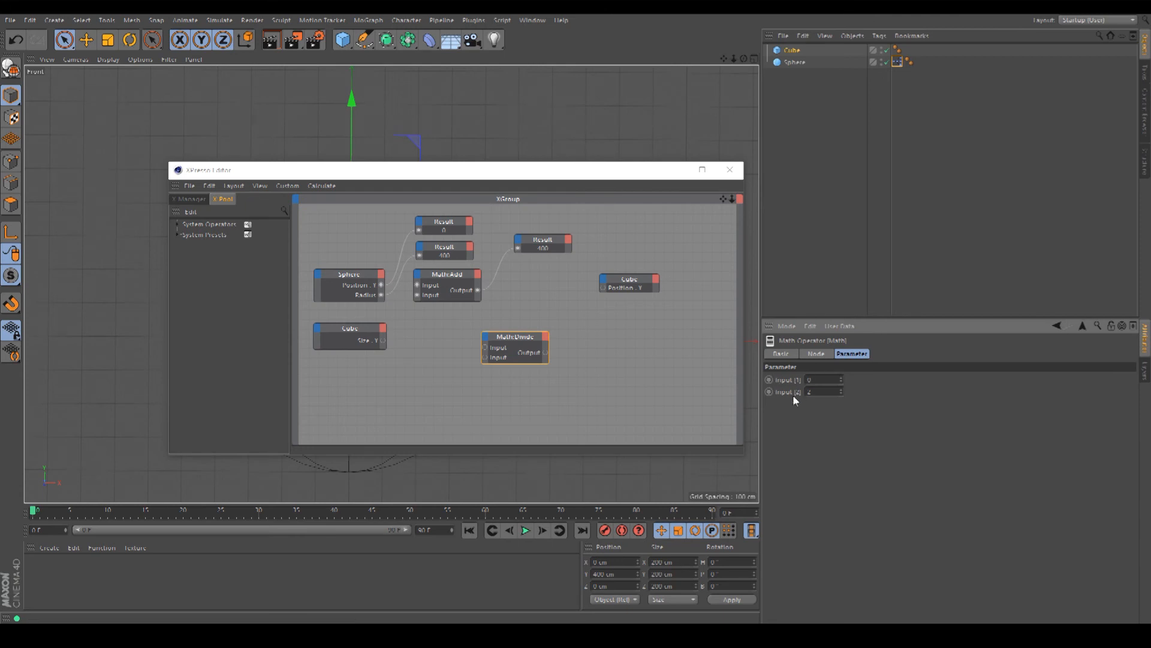
Place the Math:Divide node beside the first Cube node and wire the cube's Size Y into its first input
{"action": "left_click_drag", "start_coordinate": [520, 339], "coordinate": [456, 335]}
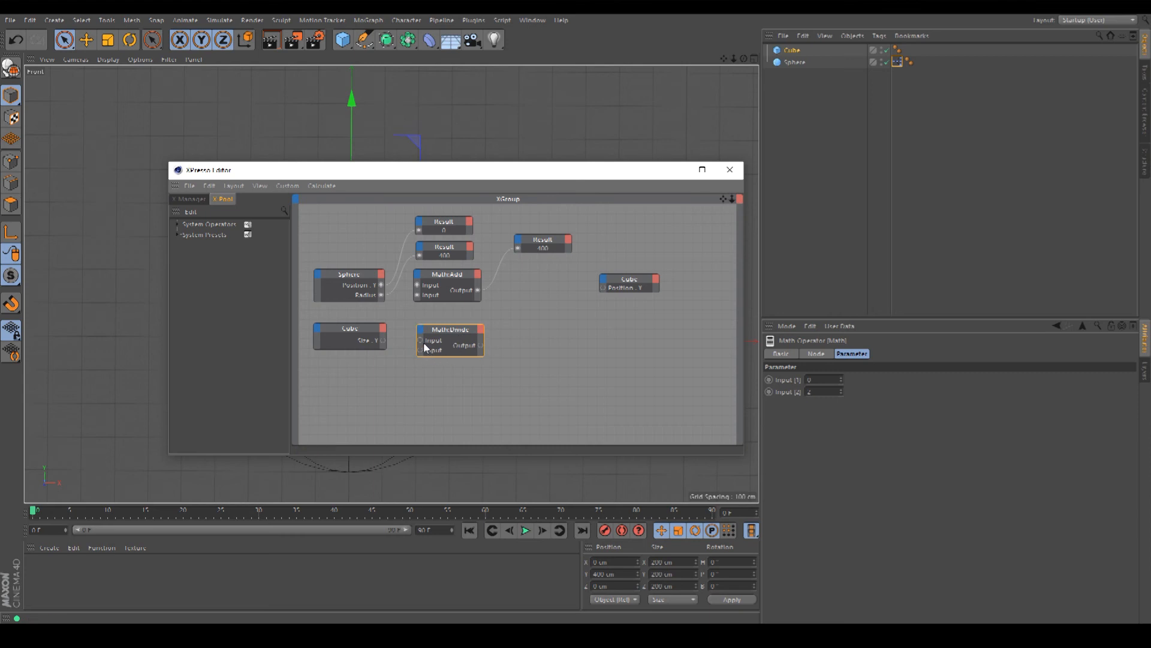
{"action": "left_click_drag", "start_coordinate": [381, 341], "coordinate": [381, 340]}
{"action": "left_click", "coordinate": [526, 330]}
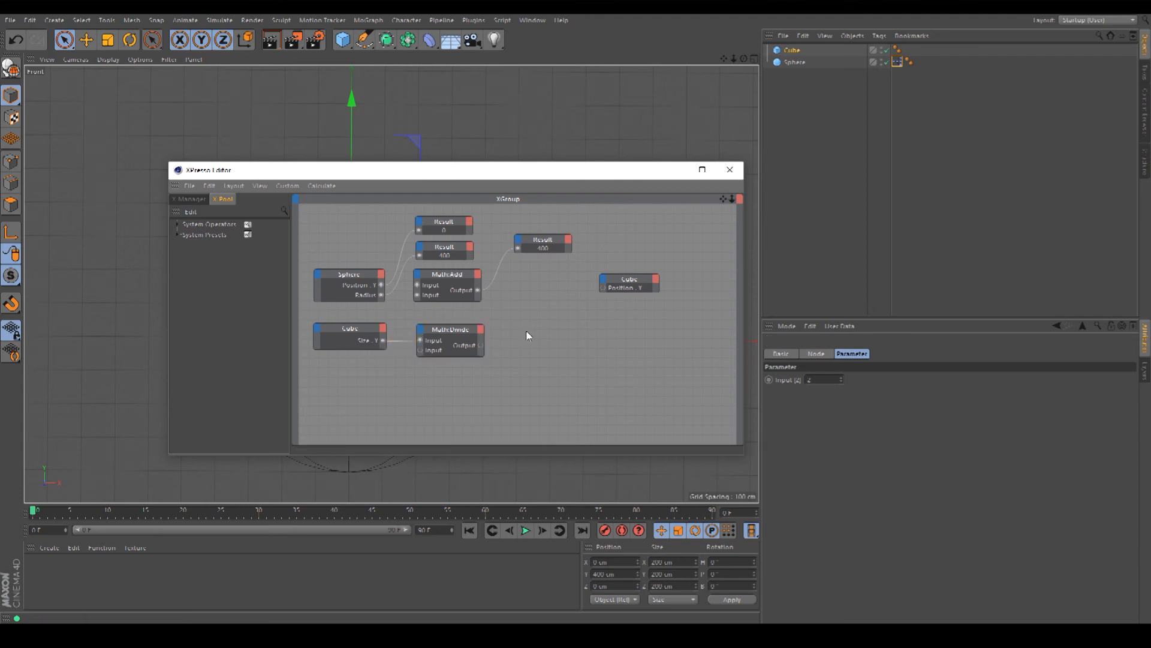
{"action": "left_click_drag", "start_coordinate": [470, 330], "coordinate": [467, 328]}
{"action": "left_click", "coordinate": [538, 320]}
Duplicate Math:Add, feed it the outputs of Math:Add and Math:Divide, and wire its output to the second Cube node's Position Y
{"action": "left_click", "coordinate": [448, 277]}
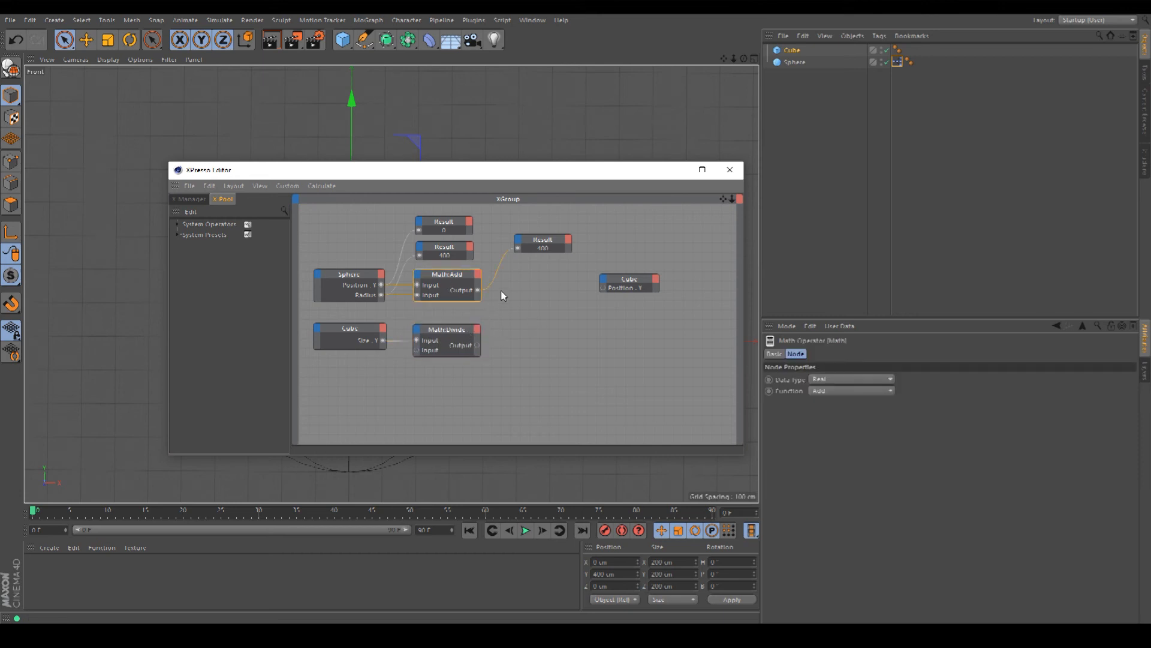
{"action": "left_click", "coordinate": [462, 333]}
{"action": "left_click", "coordinate": [538, 337]}
{"action": "left_click", "coordinate": [462, 282]}
{"action": "left_click_drag", "start_coordinate": [436, 268], "coordinate": [536, 298], "text": "ctrl"}
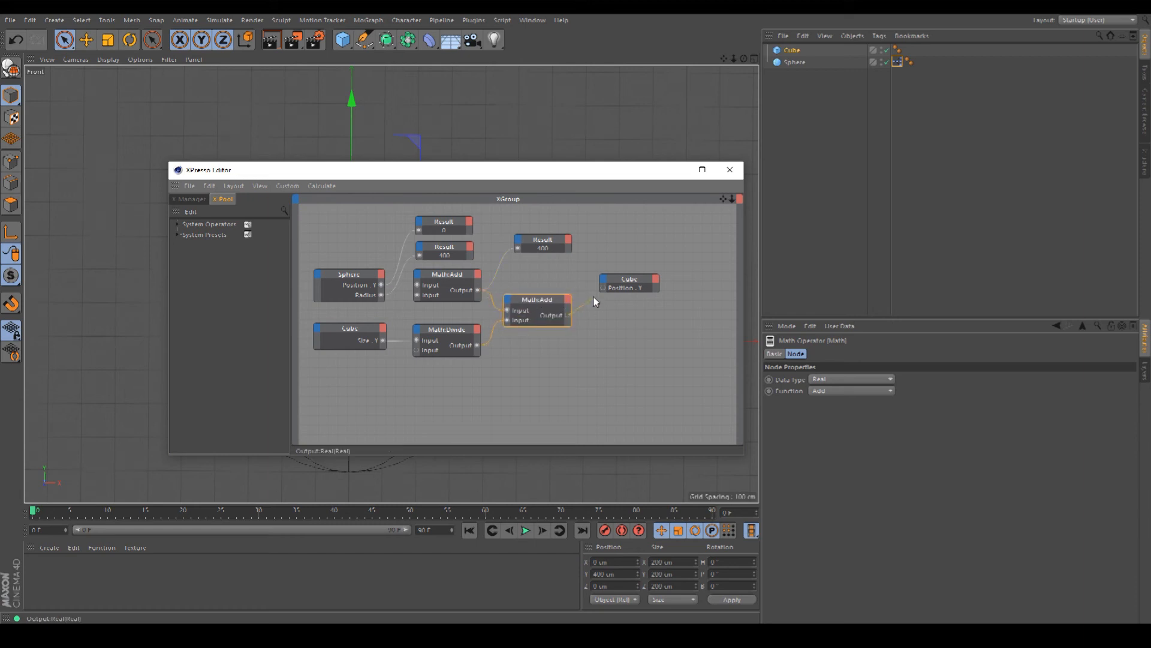
{"action": "left_click_drag", "start_coordinate": [604, 291], "coordinate": [610, 313]}
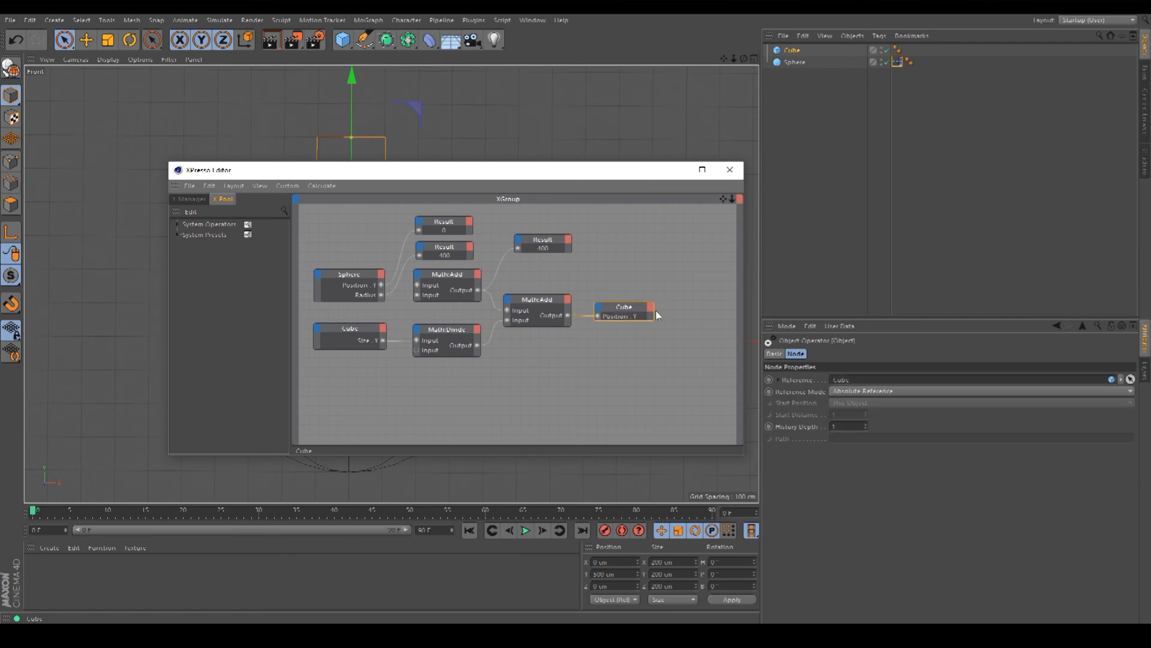
Close the XPresso Editor, then enlarge the sphere's radius and raise the sphere slightly on Y to test the setup
{"action": "left_click", "coordinate": [729, 170]}
{"action": "mouse_move", "coordinate": [725, 58]}
{"action": "left_mouse_down"}
{"action": "mouse_move", "coordinate": [769, 62]}
{"action": "mouse_move", "coordinate": [720, 67]}
{"action": "left_mouse_up"}
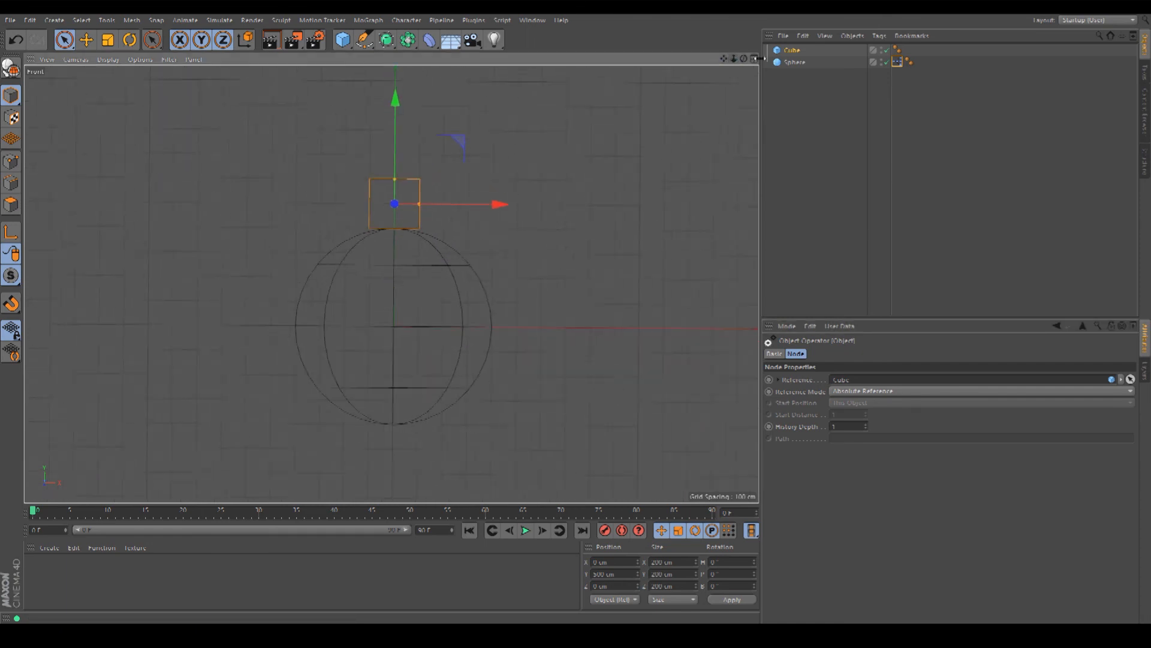
{"action": "left_click", "coordinate": [793, 62]}
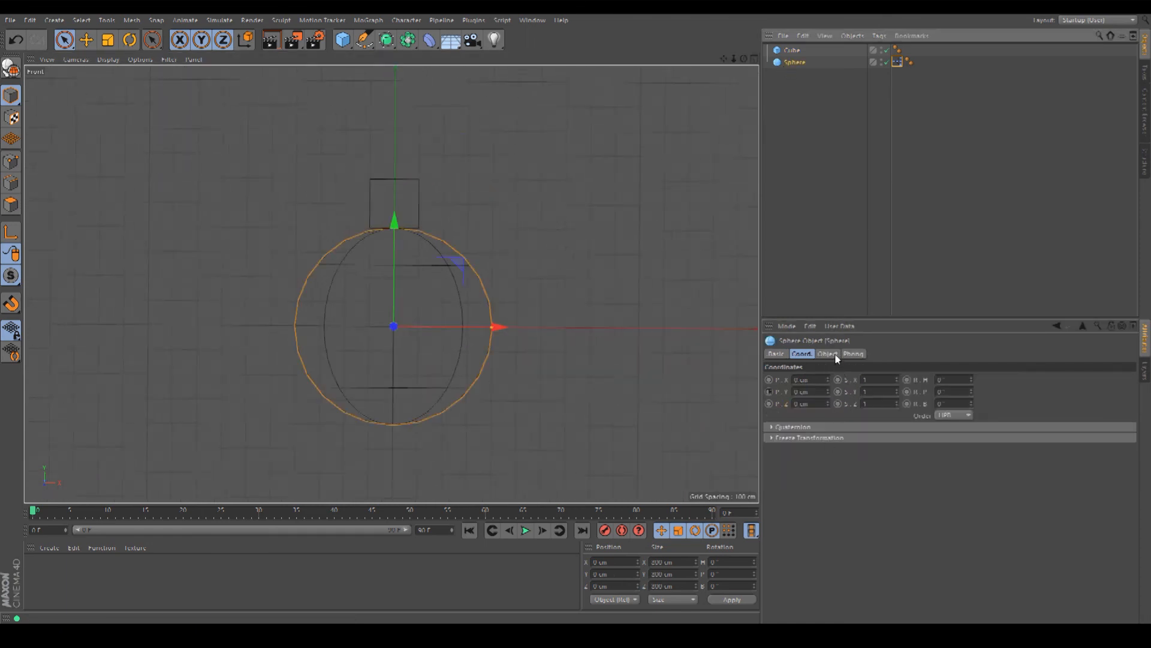
{"action": "left_click", "coordinate": [827, 353]}
{"action": "left_click_drag", "start_coordinate": [861, 384], "coordinate": [836, 388]}
{"action": "left_click", "coordinate": [802, 354]}
Set the cube's Size Y to 179 cm and inspect the cube on the sphere in the Perspective view
{"action": "left_click", "coordinate": [791, 50]}
{"action": "left_click", "coordinate": [828, 354]}
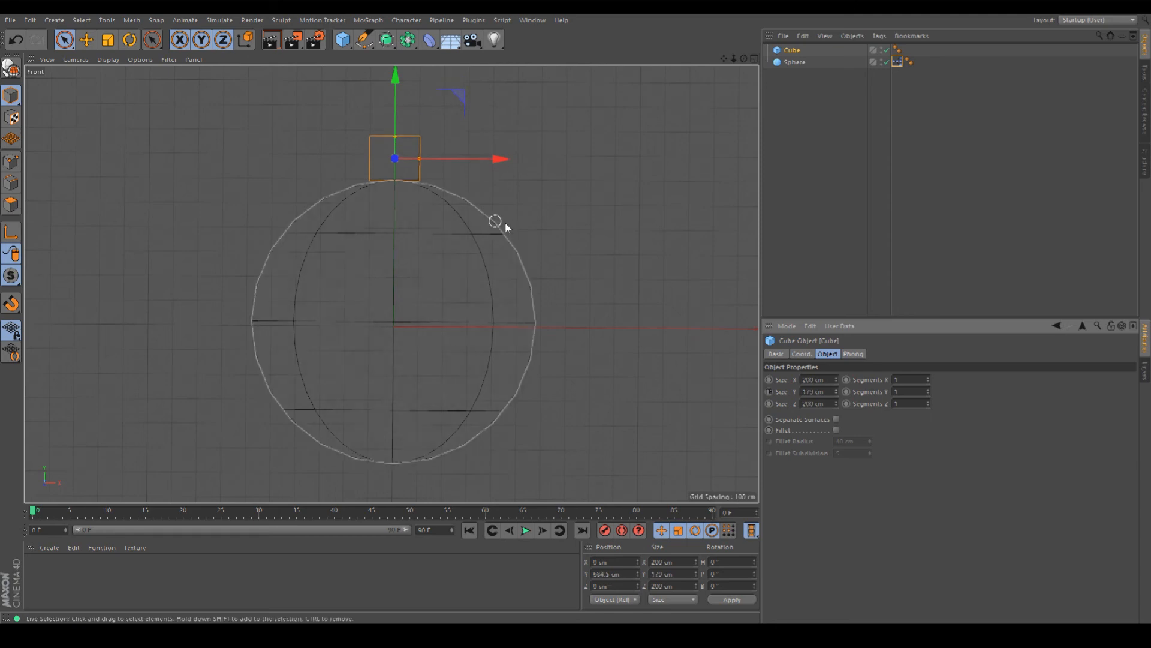
{"action": "middle_click", "coordinate": [620, 192]}
{"action": "middle_click", "coordinate": [249, 177]}
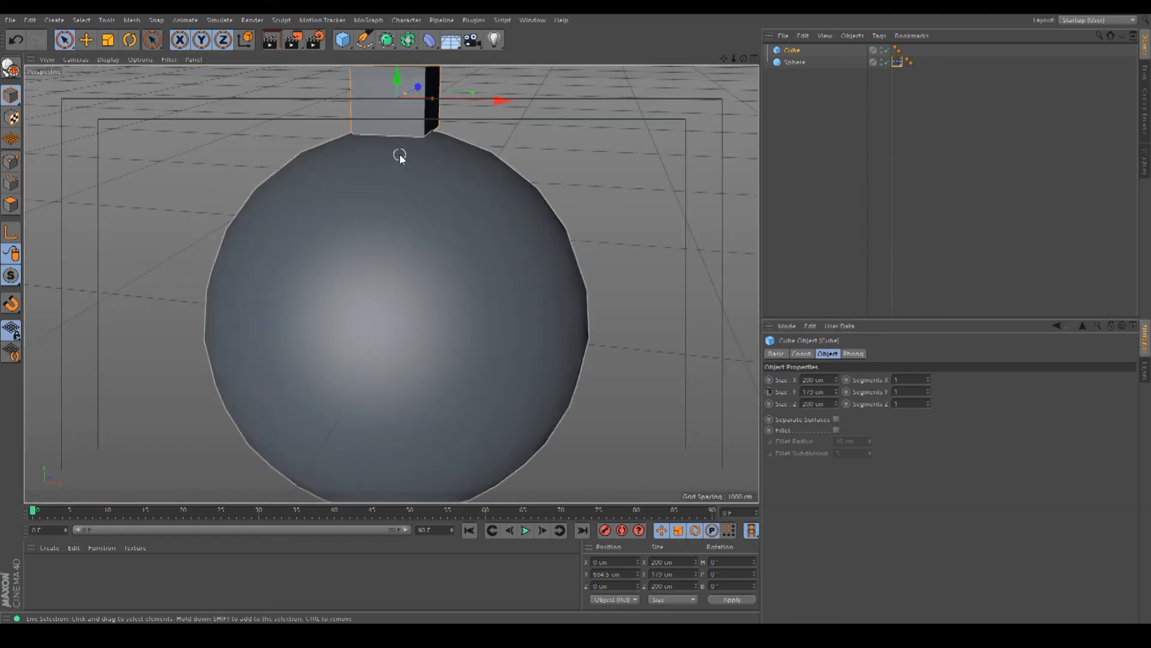
{"action": "left_click_drag", "start_coordinate": [744, 59], "coordinate": [733, 64]}
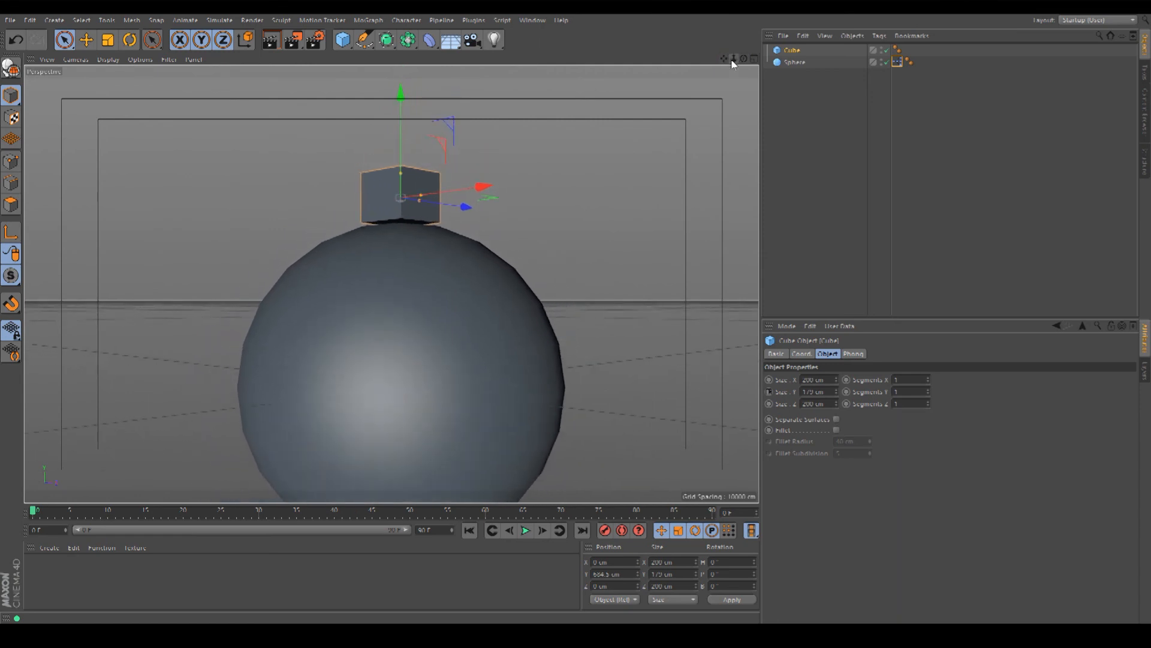
Set the cube's Size Y to 223 cm and check how the cube sits on the sphere
{"action": "left_click_drag", "start_coordinate": [836, 392], "coordinate": [860, 378]}
{"action": "left_click", "coordinate": [788, 62]}
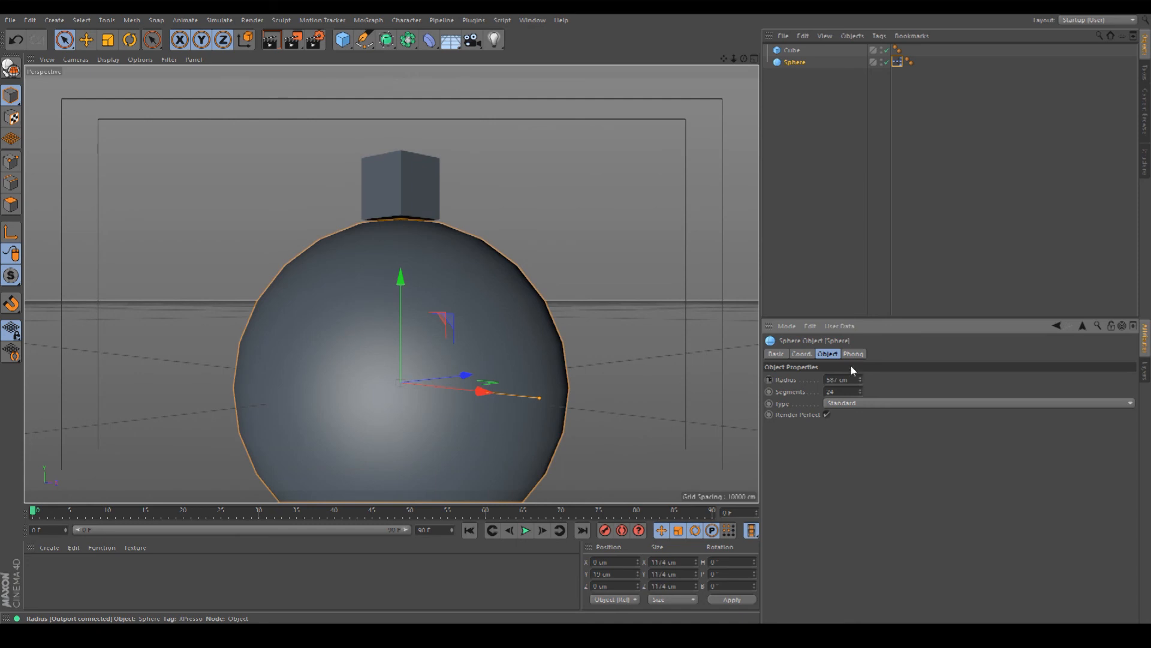
{"action": "left_click", "coordinate": [792, 50]}
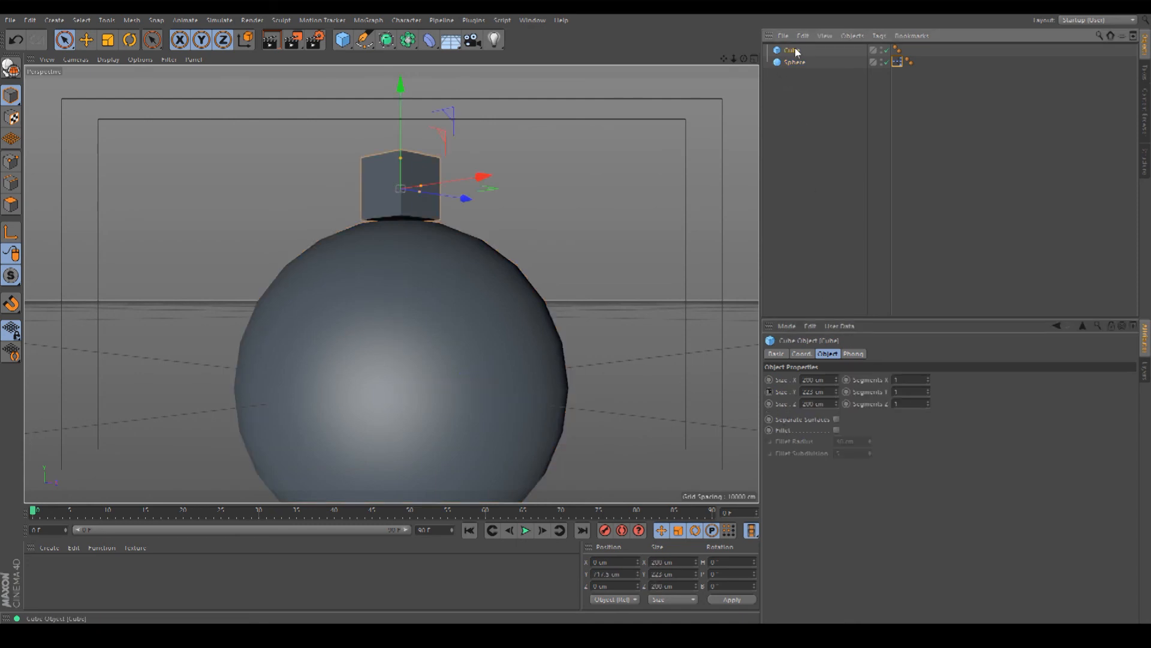
{"action": "mouse_move", "coordinate": [744, 58]}
{"action": "left_mouse_down"}
{"action": "mouse_move", "coordinate": [757, 68]}
{"action": "mouse_move", "coordinate": [731, 60]}
{"action": "left_mouse_up"}
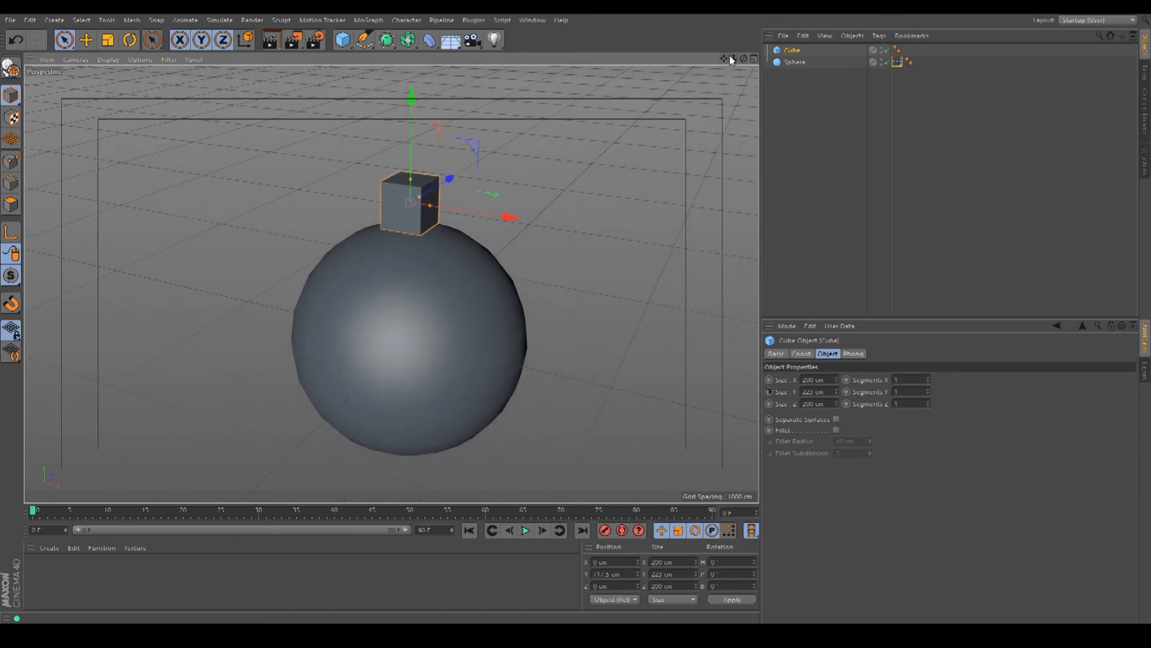
{"action": "left_click", "coordinate": [836, 104]}
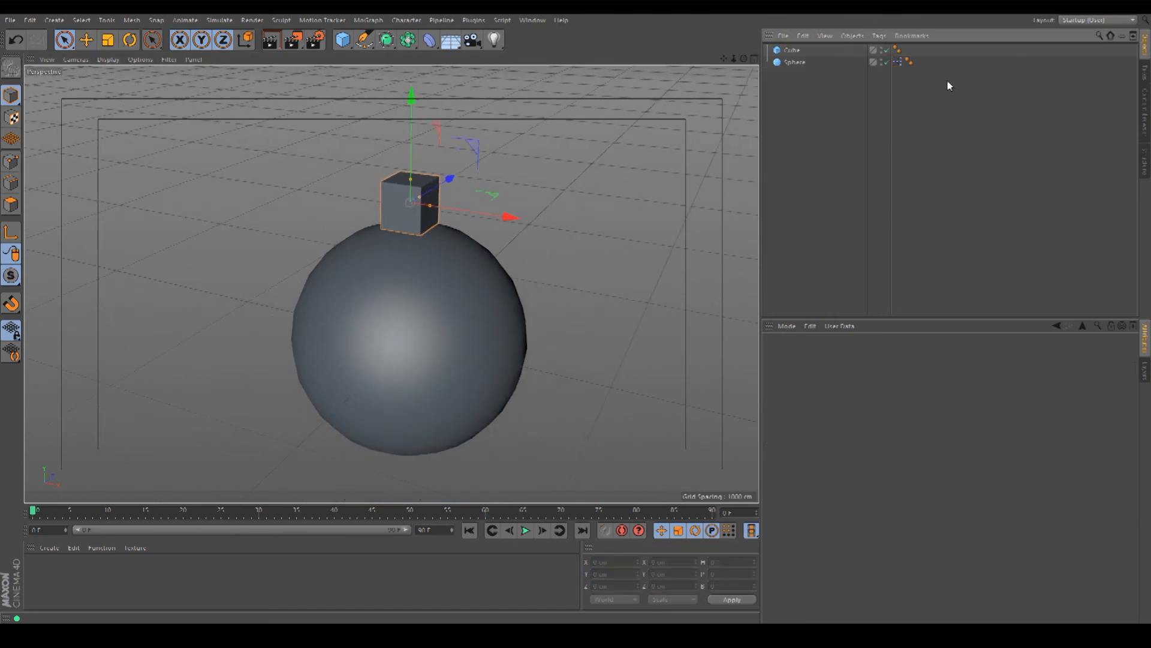
Reopen the sphere's XPresso expression and enlarge the editor window and its node graph
{"action": "double_click", "coordinate": [897, 62]}
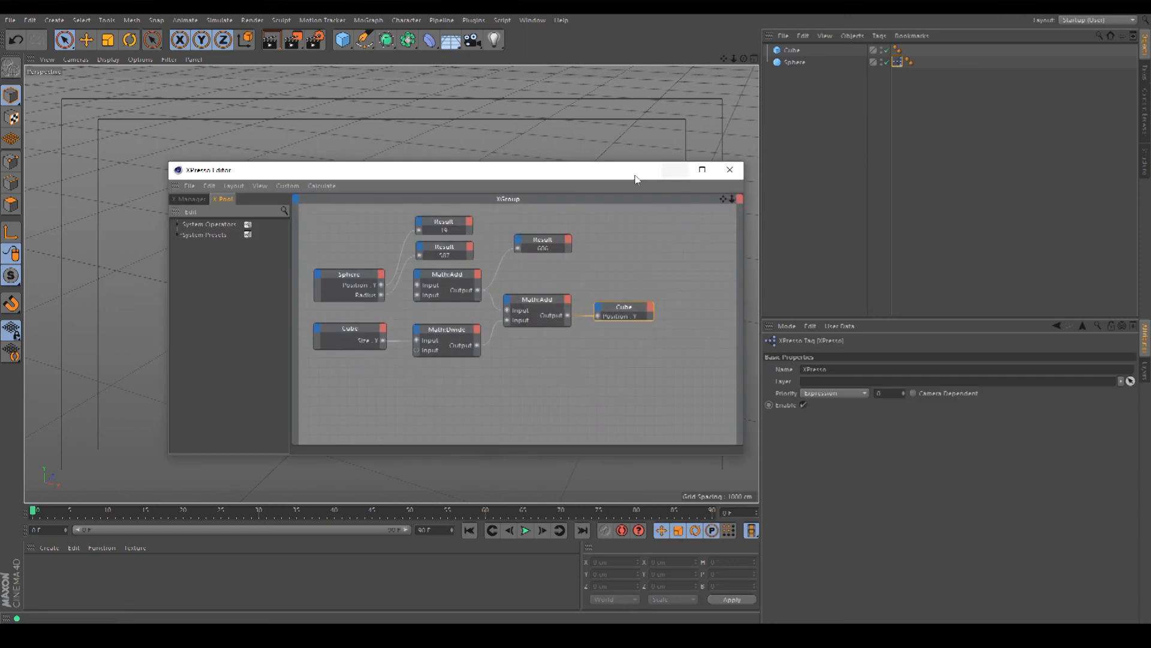
{"action": "left_click_drag", "start_coordinate": [637, 175], "coordinate": [612, 189]}
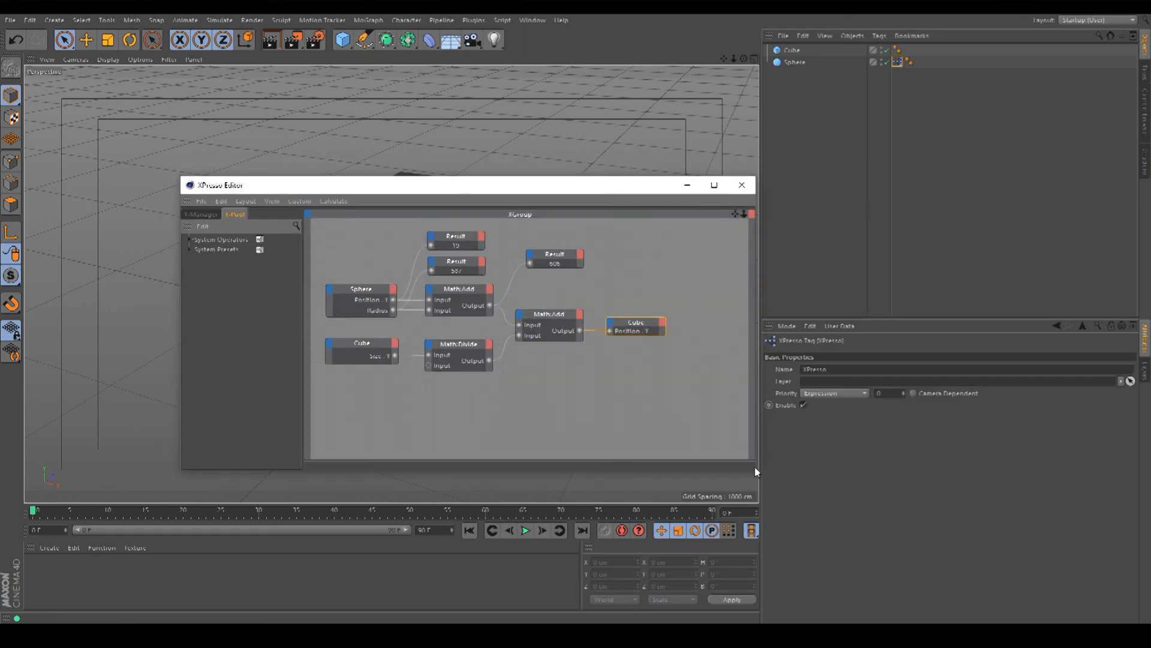
{"action": "left_click_drag", "start_coordinate": [755, 472], "coordinate": [876, 512]}
{"action": "left_click_drag", "start_coordinate": [857, 215], "coordinate": [894, 239]}
{"action": "left_click", "coordinate": [816, 257]}
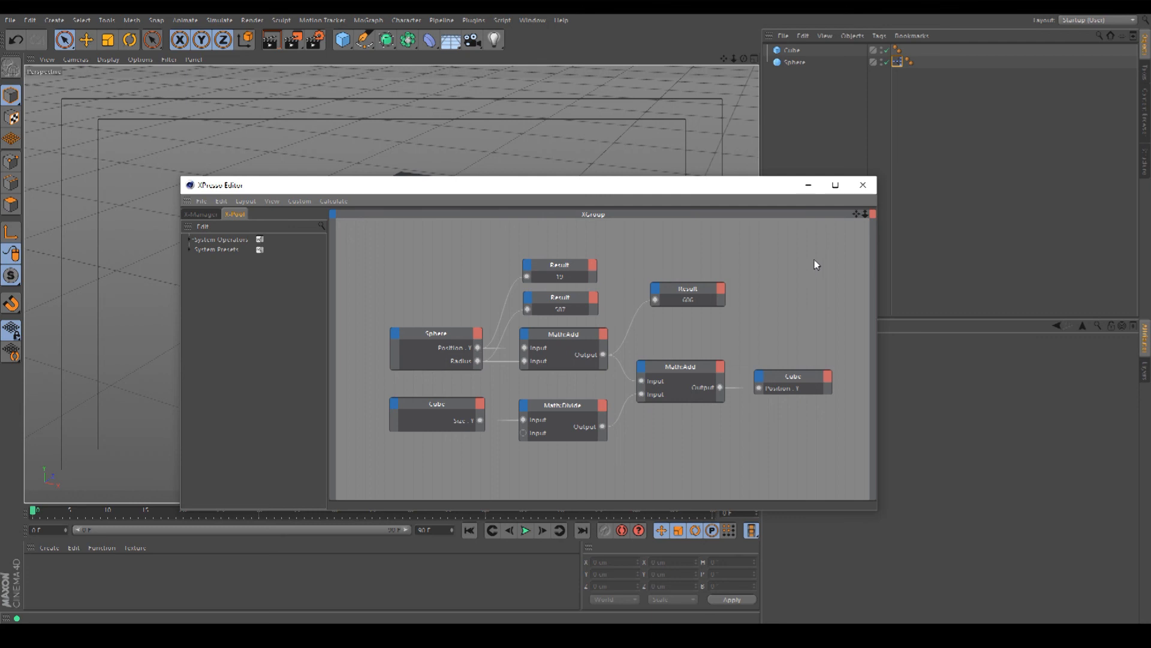
Add a null object to the scene and rename it [XP-MAIN]
{"action": "left_click_drag", "start_coordinate": [690, 187], "coordinate": [585, 267]}
{"action": "left_click_drag", "start_coordinate": [343, 40], "coordinate": [384, 53]}
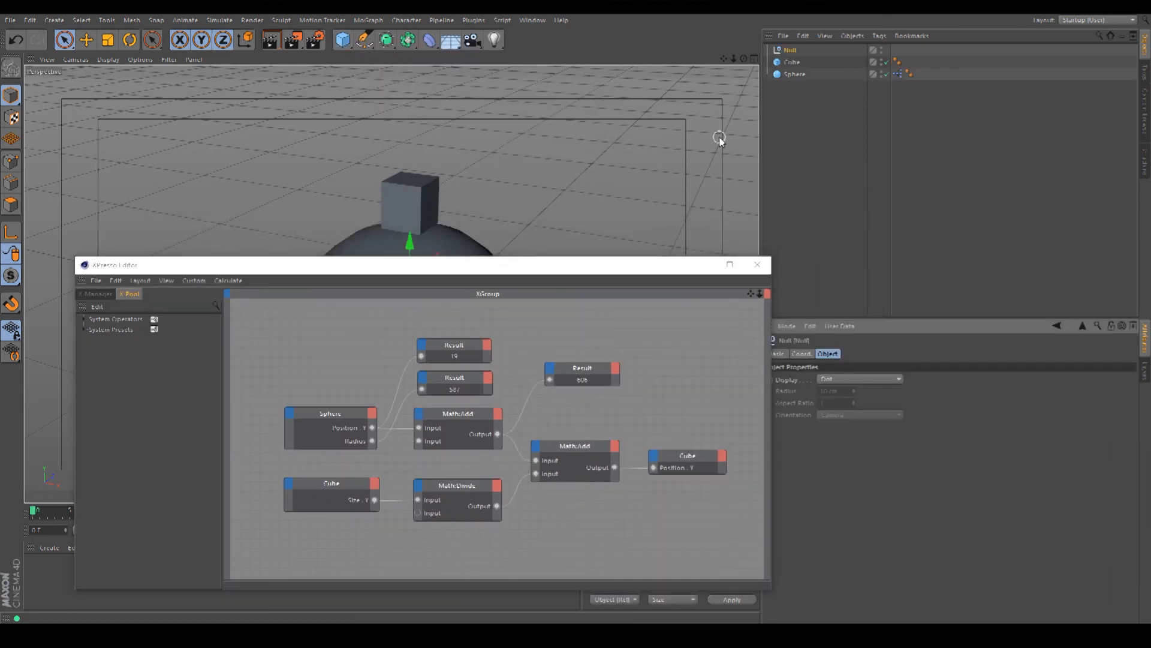
{"action": "left_click_drag", "start_coordinate": [594, 268], "coordinate": [554, 179]}
{"action": "left_click", "coordinate": [777, 354]}
{"action": "double_click", "coordinate": [881, 379]}
{"action": "key", "text": "BackSpace"}
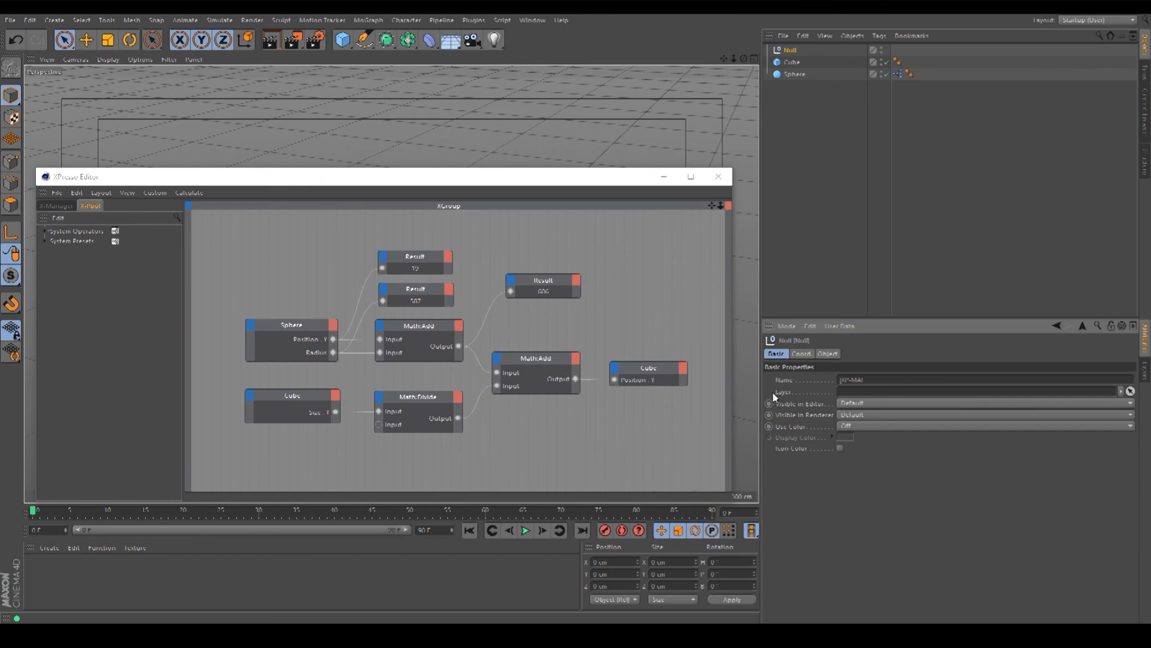
{"action": "key", "text": "Return"}
Move the XPresso tag from the sphere onto the [XP-MAIN] null and shift the editor window to uncover the cube
{"action": "left_click", "coordinate": [885, 103]}
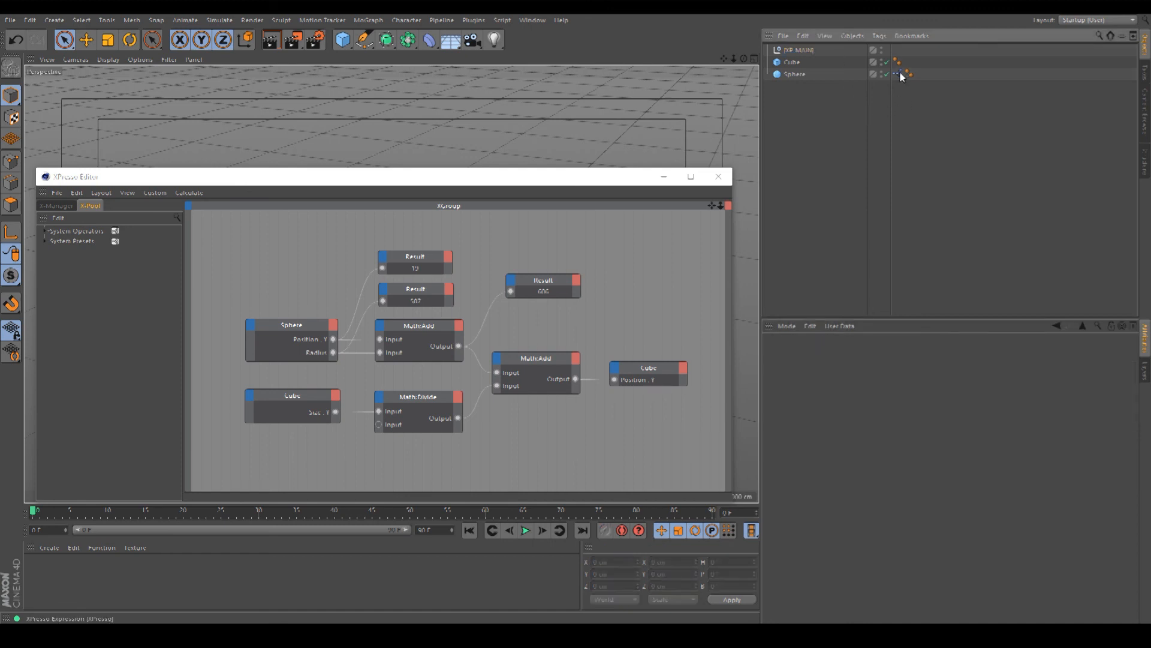
{"action": "left_click_drag", "start_coordinate": [897, 77], "coordinate": [906, 50]}
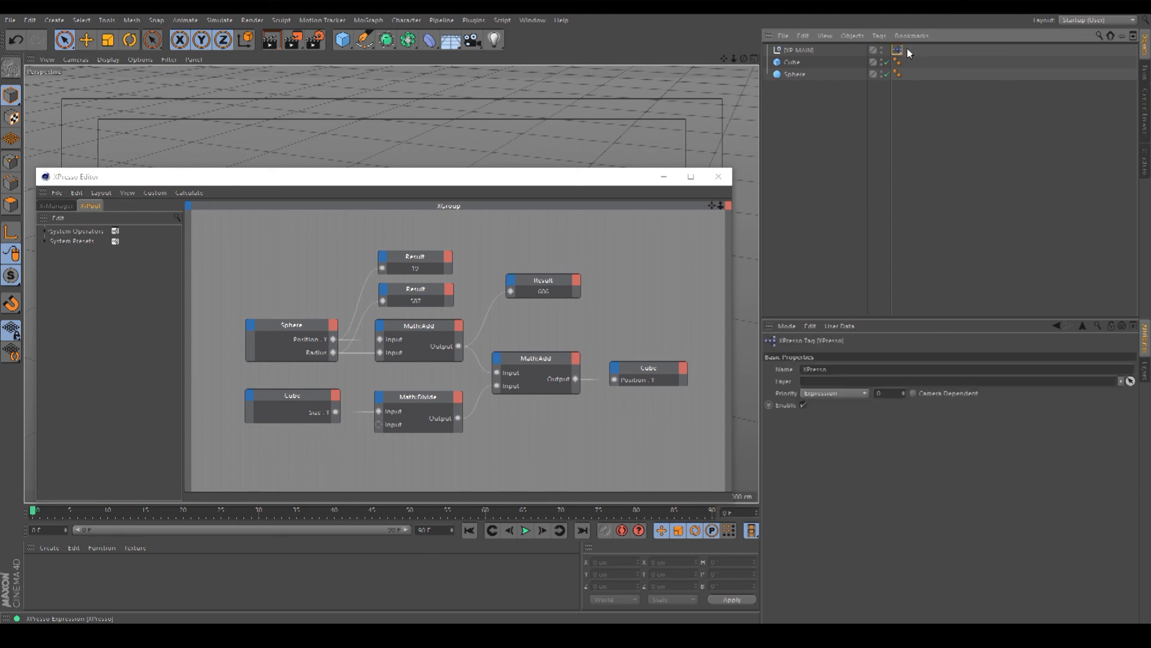
{"action": "left_click", "coordinate": [798, 50]}
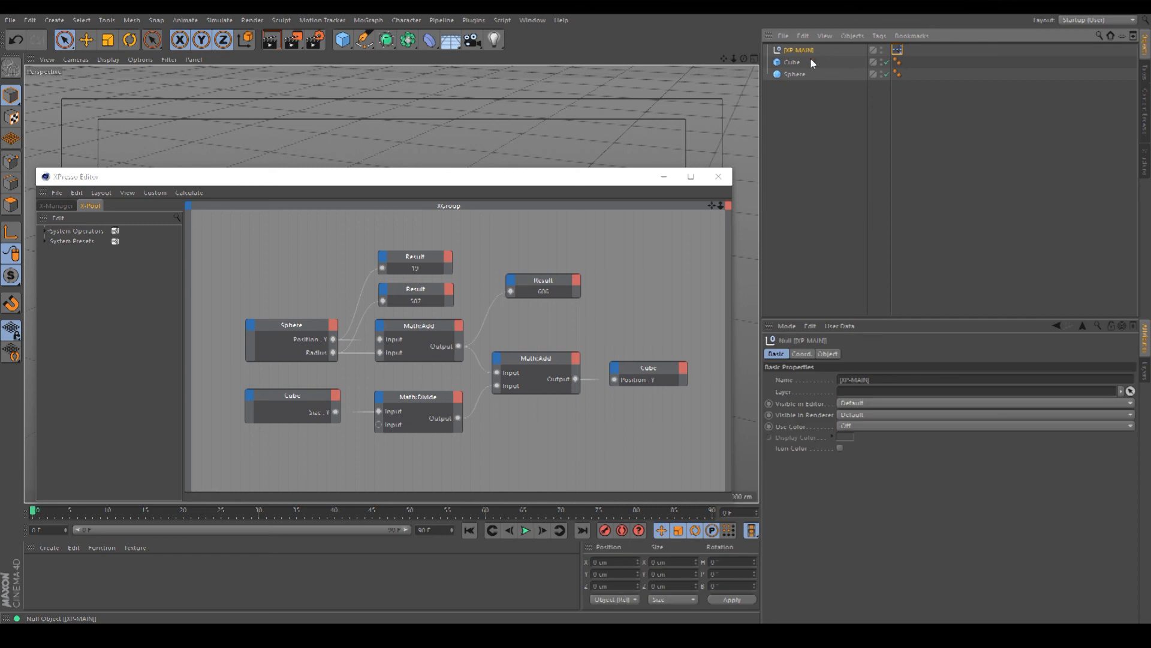
{"action": "left_click_drag", "start_coordinate": [574, 183], "coordinate": [598, 167]}
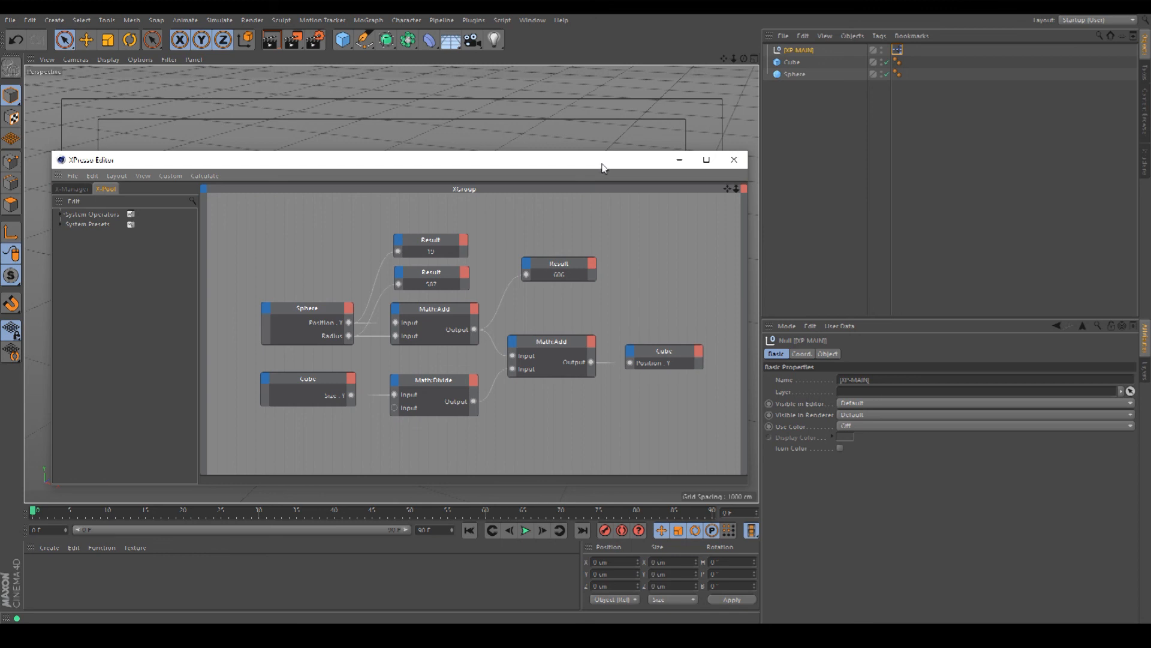
{"action": "left_click_drag", "start_coordinate": [603, 167], "coordinate": [766, 251]}
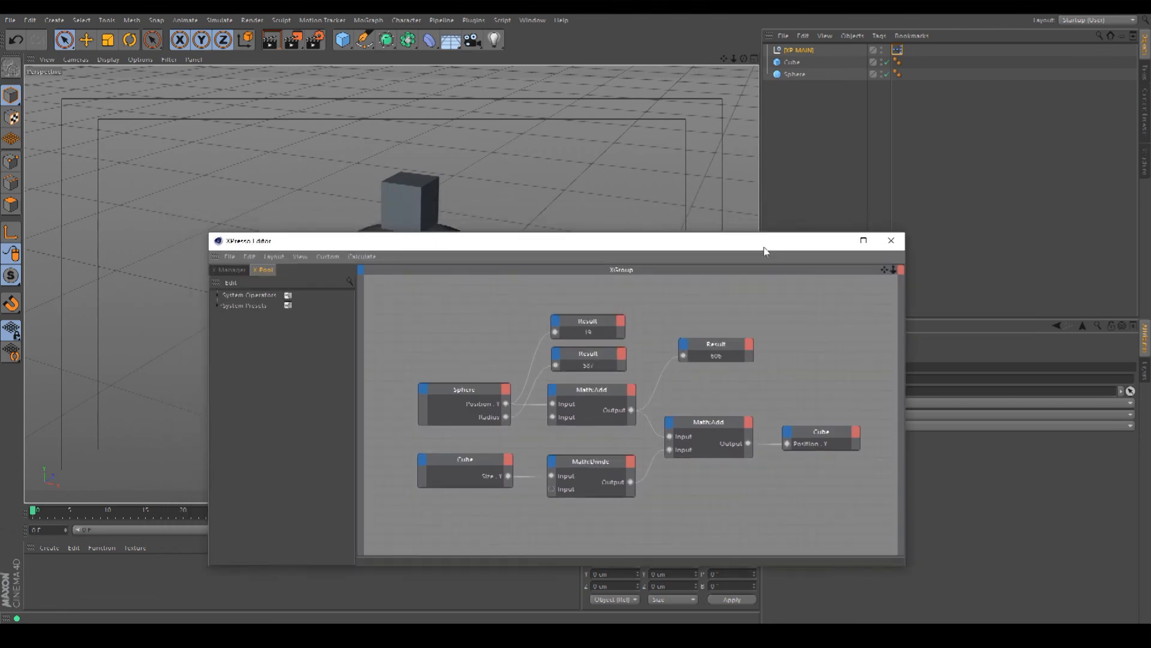
{"action": "left_click", "coordinate": [913, 53]}
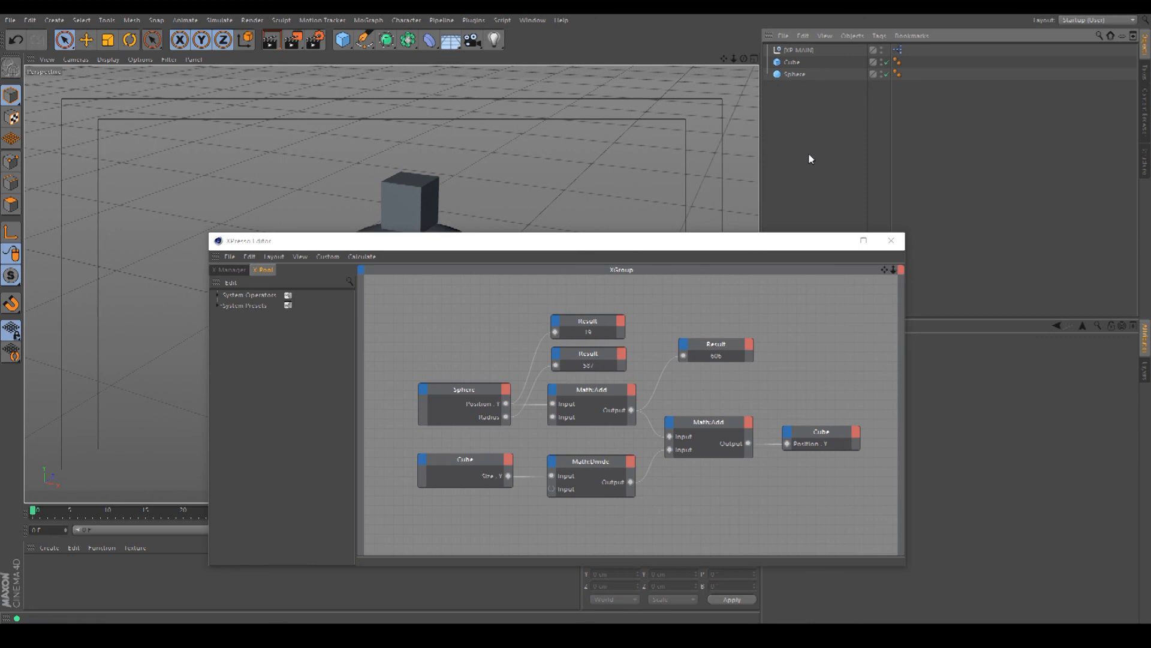
View the first Math:Add node's properties and fit the XPresso Editor window beside the attributes
{"action": "left_click", "coordinate": [607, 390]}
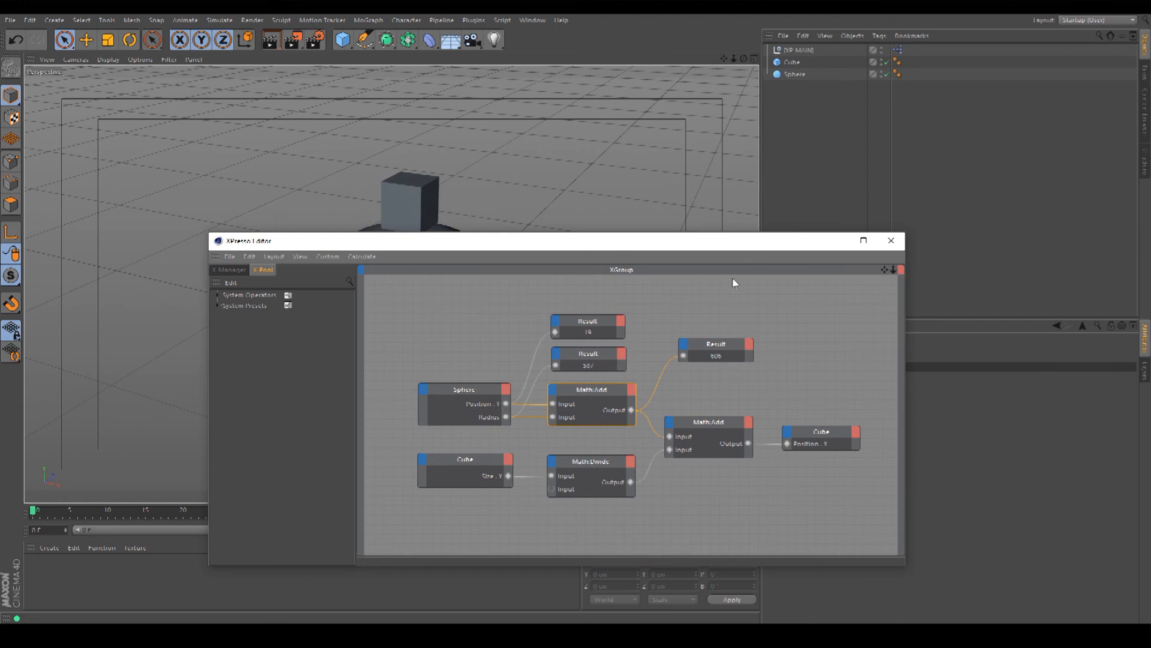
{"action": "left_click_drag", "start_coordinate": [725, 251], "coordinate": [572, 244]}
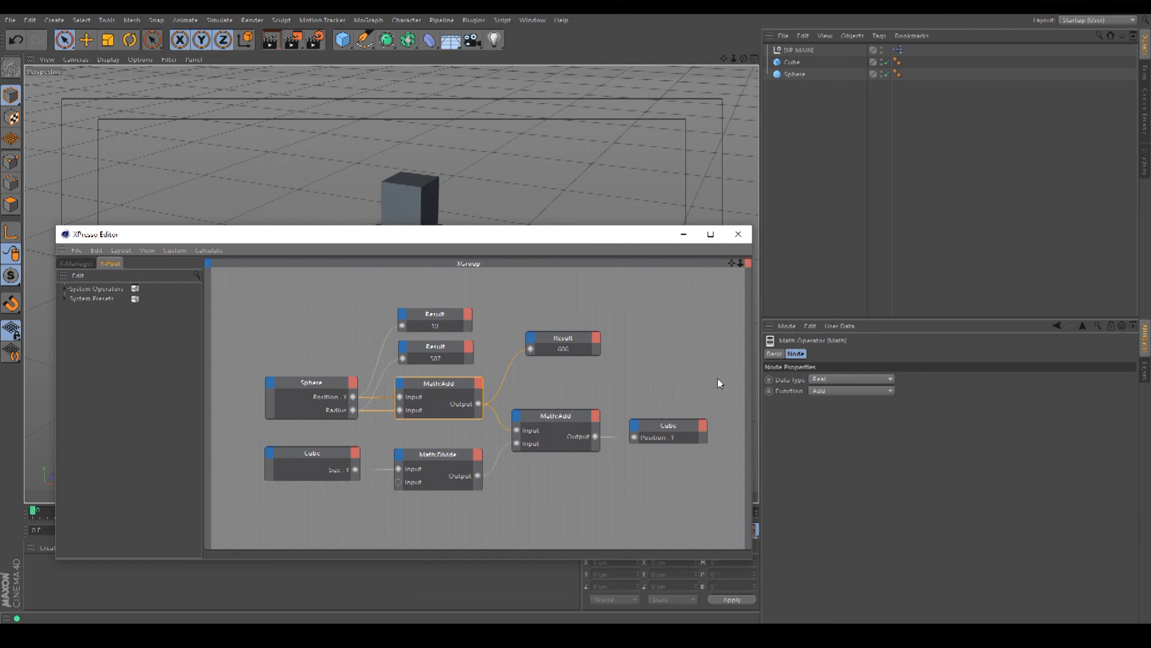
{"action": "left_click_drag", "start_coordinate": [754, 358], "coordinate": [740, 355]}
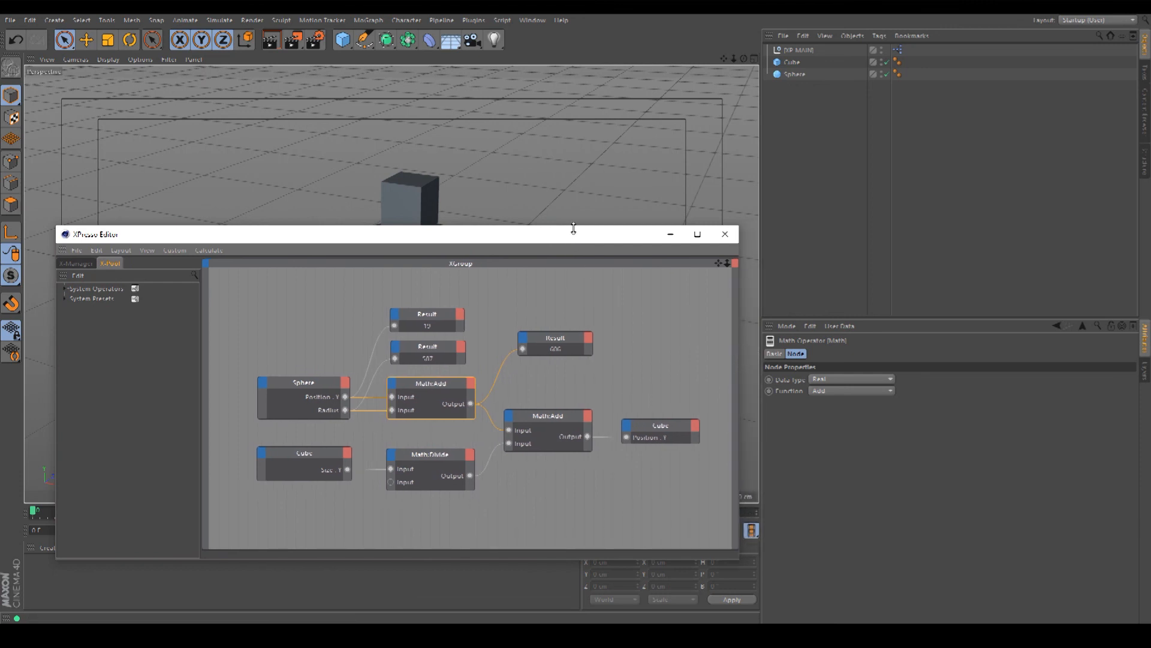
{"action": "left_click_drag", "start_coordinate": [574, 228], "coordinate": [575, 223]}
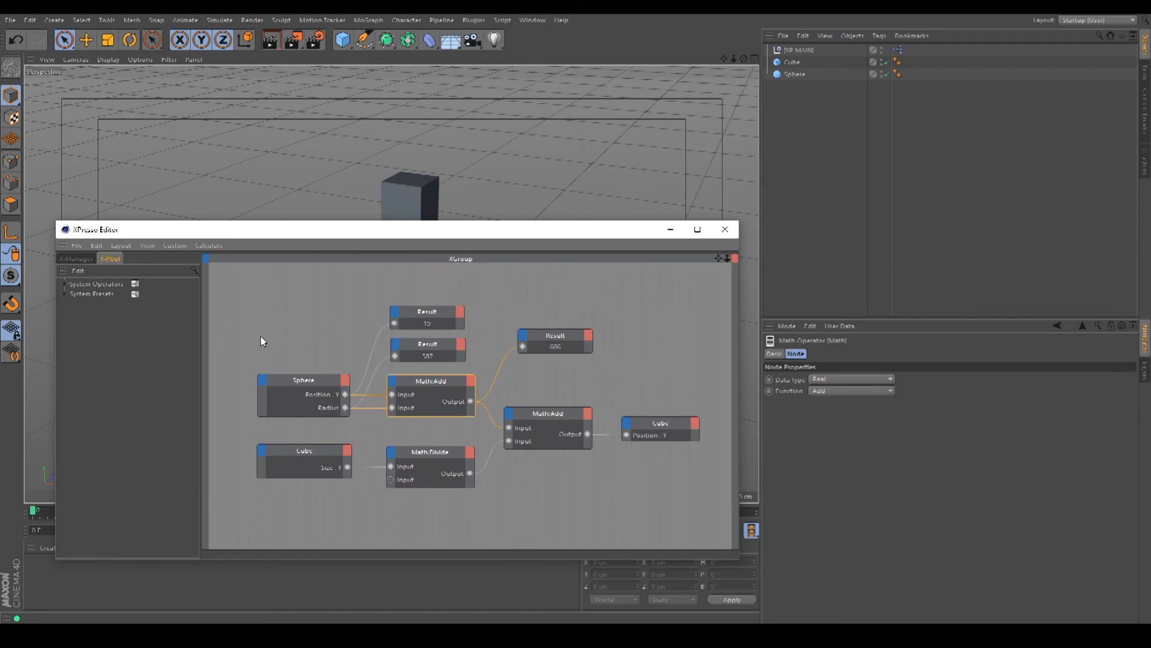
{"action": "left_click", "coordinate": [543, 519]}
Set Input [2] of the Math:Divide node to 0 and examine the node in the graph
{"action": "left_click", "coordinate": [443, 456]}
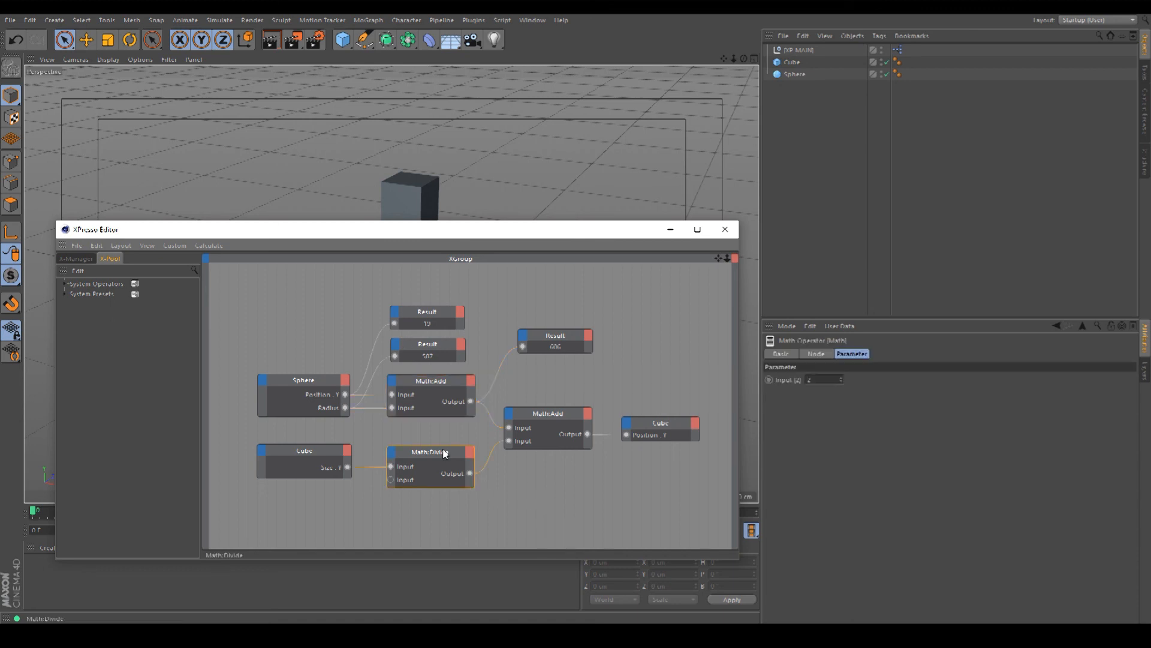
{"action": "left_click_drag", "start_coordinate": [538, 233], "coordinate": [547, 168]}
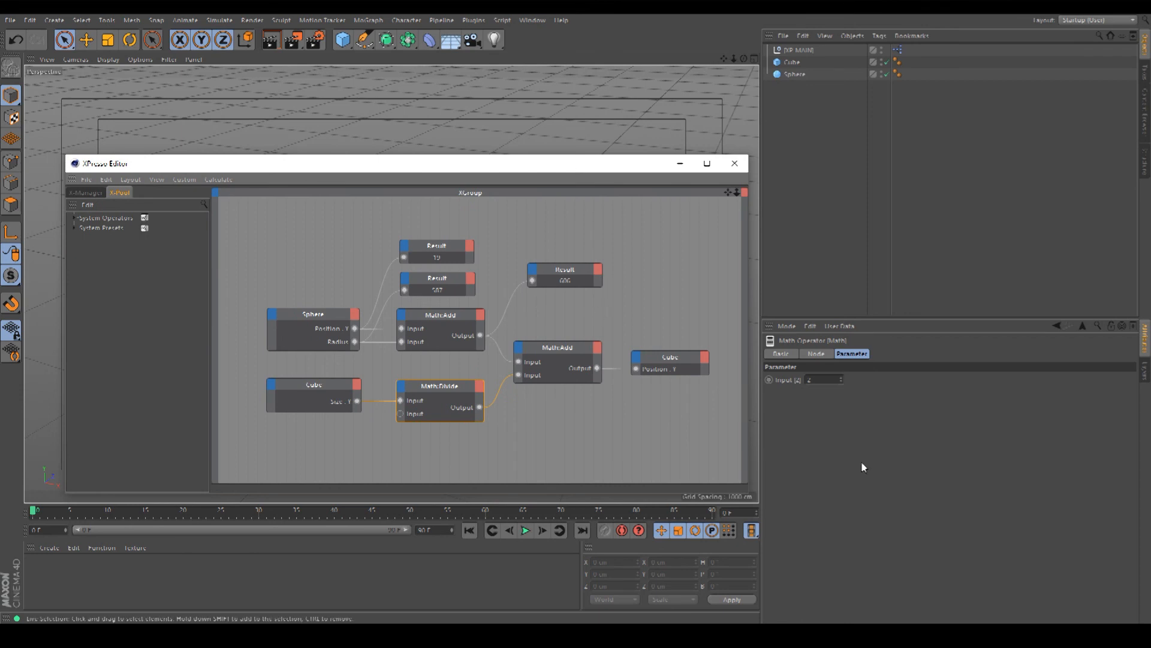
{"action": "left_click", "coordinate": [834, 380]}
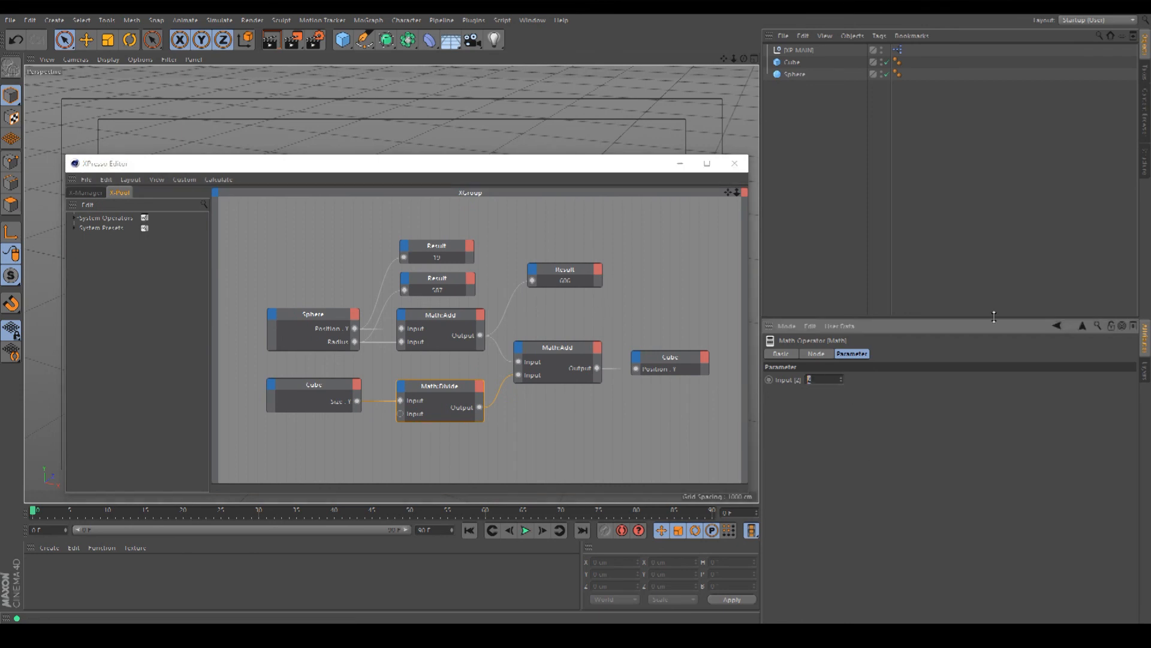
{"action": "type", "text": "0"}
{"action": "key", "text": "Return"}
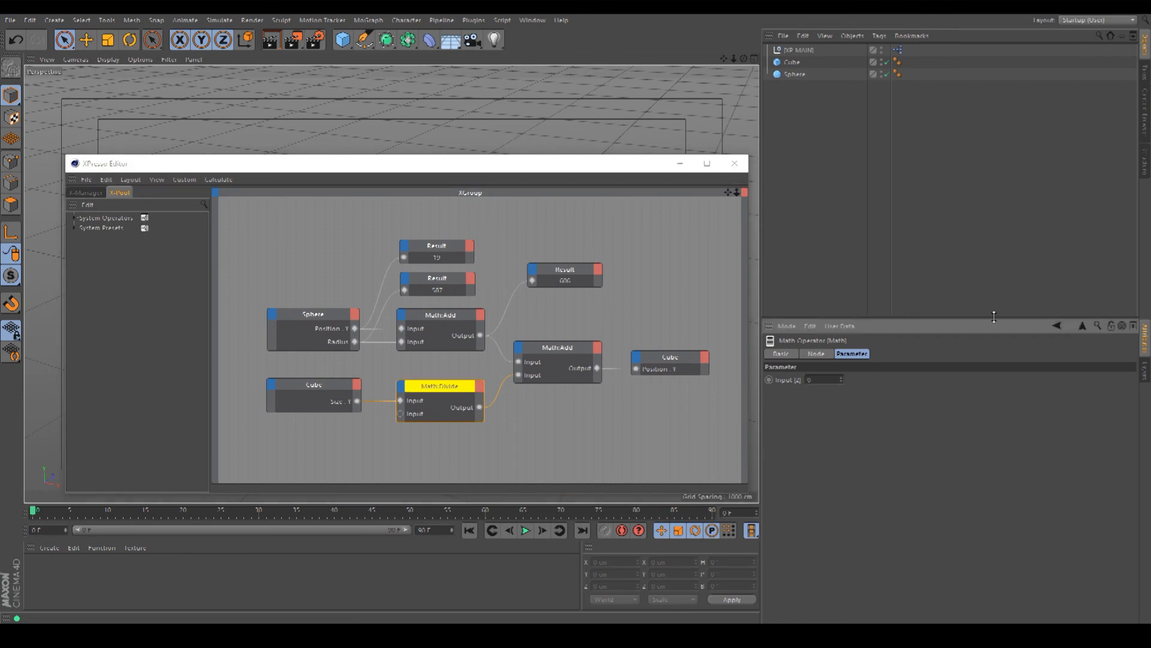
{"action": "left_click", "coordinate": [642, 416]}
{"action": "left_click", "coordinate": [442, 388]}
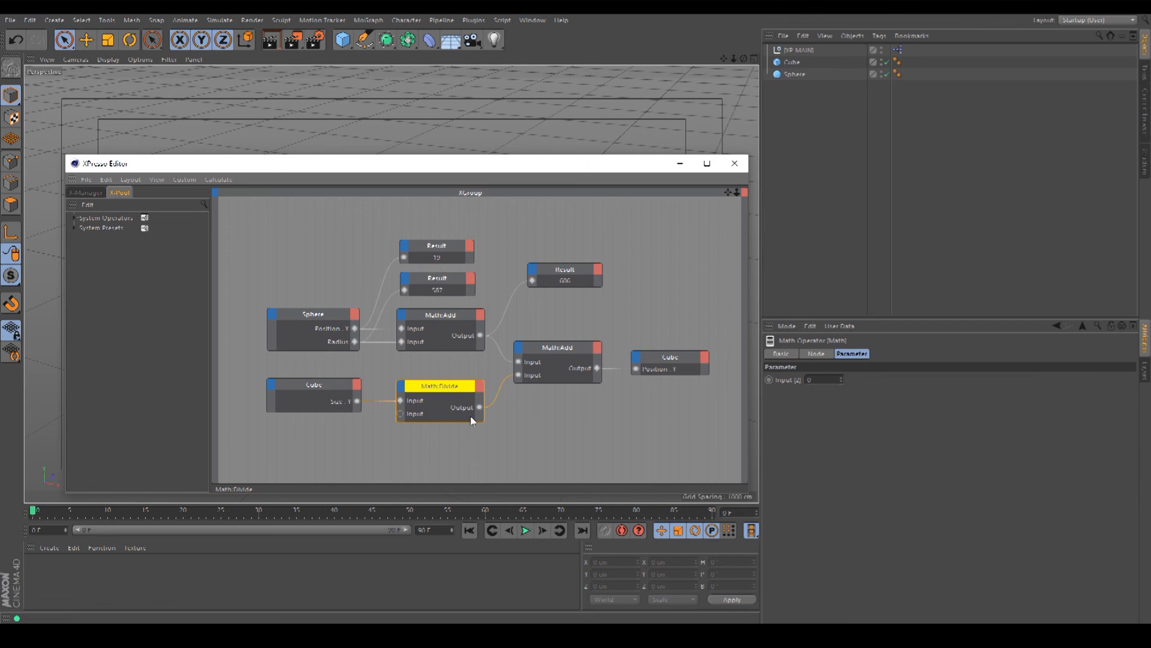
{"action": "left_click", "coordinate": [505, 444]}
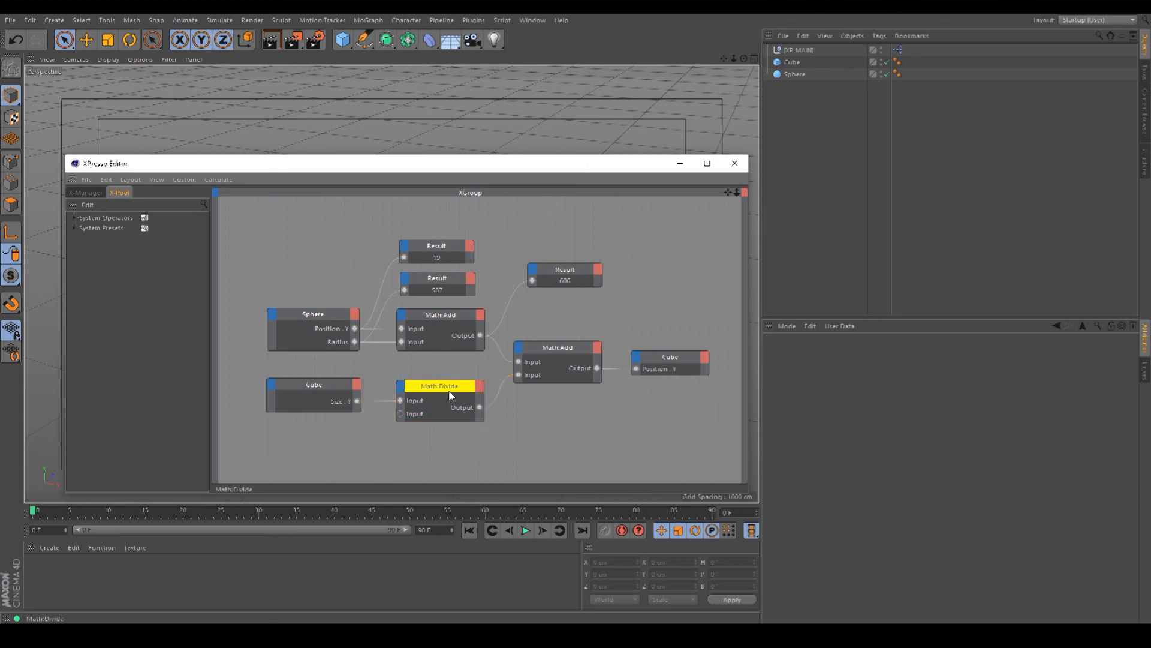
{"action": "left_click", "coordinate": [451, 396]}
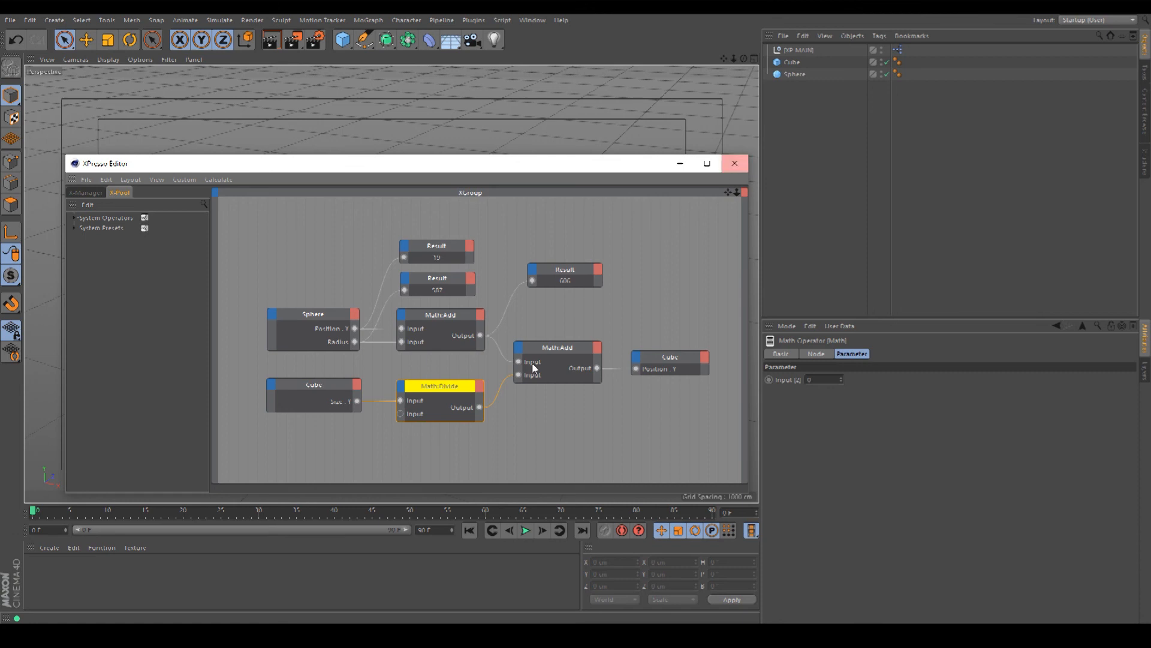
Close the XPresso Editor and inspect the selected cube's placement on the sphere
{"action": "left_click", "coordinate": [734, 163]}
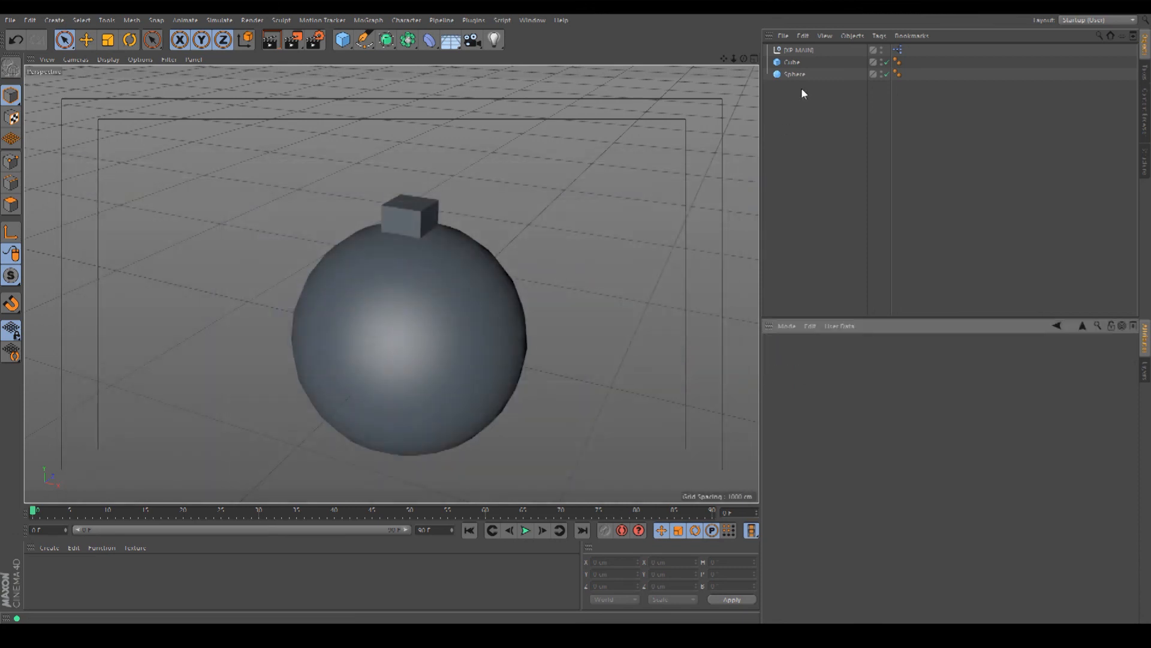
{"action": "mouse_move", "coordinate": [738, 60]}
{"action": "left_mouse_down"}
{"action": "mouse_move", "coordinate": [720, 61]}
{"action": "mouse_move", "coordinate": [741, 71]}
{"action": "mouse_move", "coordinate": [729, 45]}
{"action": "mouse_move", "coordinate": [739, 24]}
{"action": "mouse_move", "coordinate": [730, 55]}
{"action": "left_mouse_up"}
{"action": "left_click", "coordinate": [786, 64]}
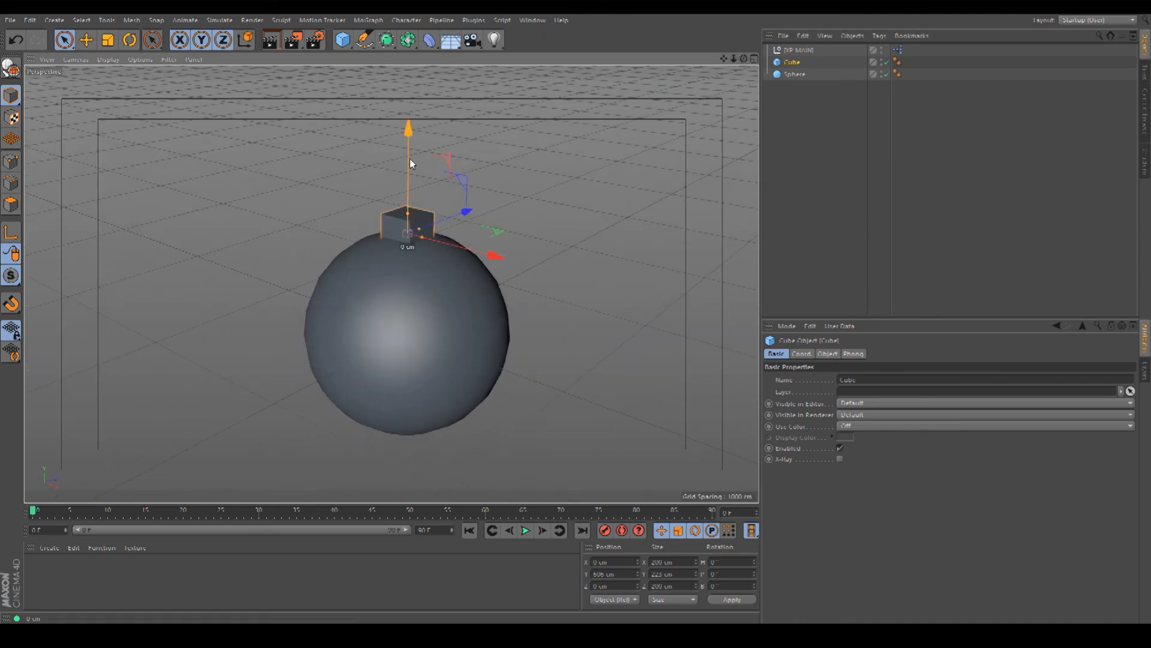
{"action": "left_click_drag", "start_coordinate": [744, 59], "coordinate": [743, 85]}
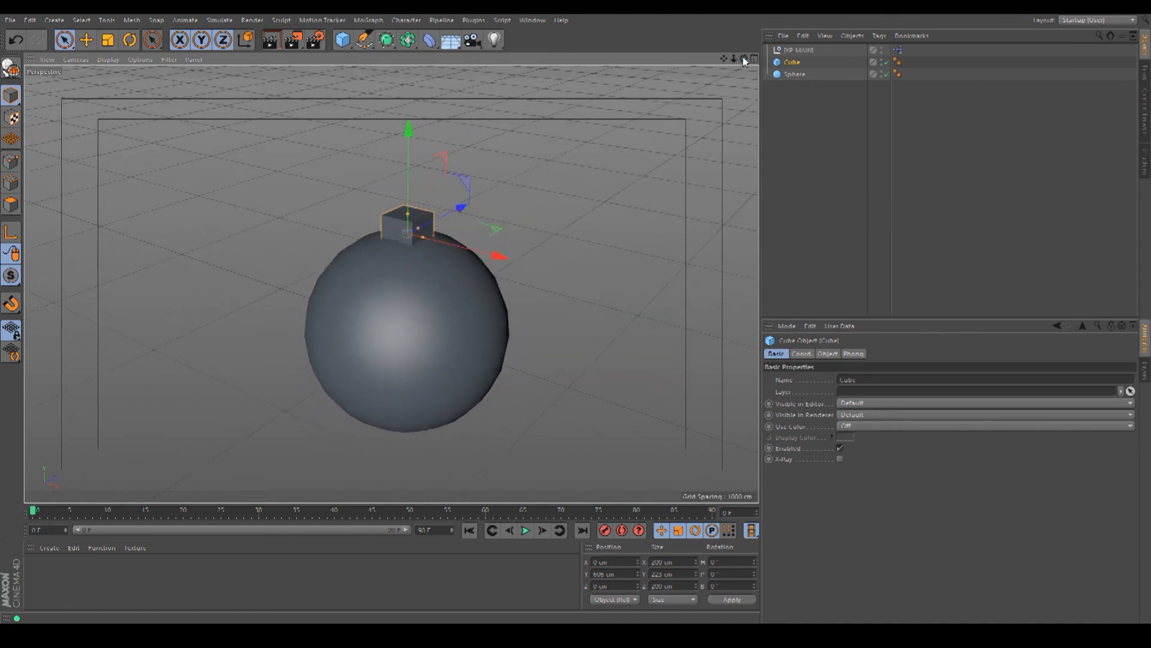
Reopen the XPresso expression on the [XP-MAIN] null and set Input [2] of Math:Divide to 2
{"action": "double_click", "coordinate": [898, 48]}
{"action": "left_click", "coordinate": [538, 415]}
{"action": "left_click_drag", "start_coordinate": [551, 166], "coordinate": [567, 173]}
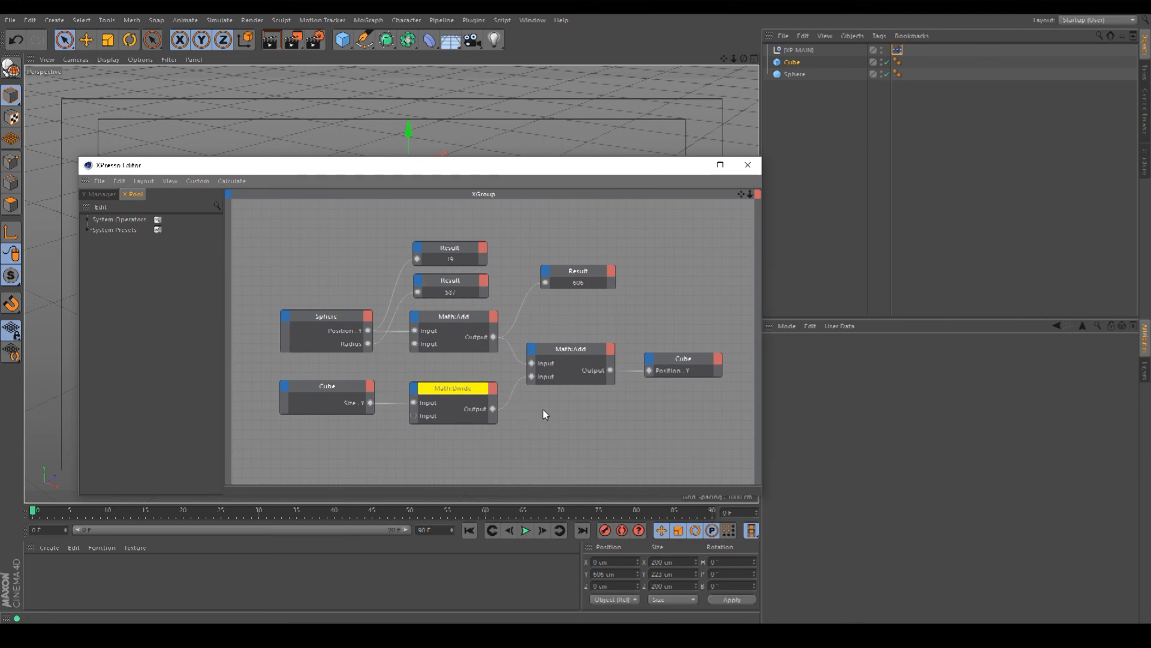
{"action": "left_click", "coordinate": [466, 393]}
{"action": "left_click_drag", "start_coordinate": [816, 380], "coordinate": [750, 389]}
{"action": "type", "text": "2"}
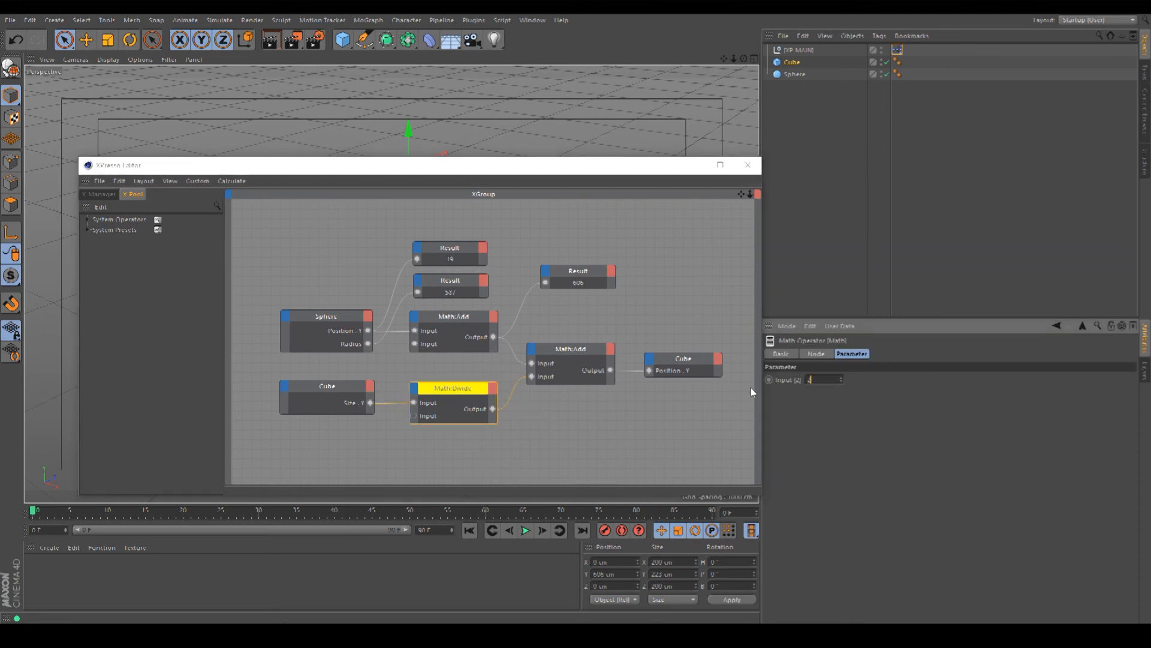
{"action": "key", "text": "Return"}
Move the XPresso Editor clear of the cube and delete the sphere from the scene
{"action": "left_click_drag", "start_coordinate": [555, 173], "coordinate": [568, 275]}
{"action": "left_click", "coordinate": [585, 497]}
{"action": "left_click", "coordinate": [816, 77]}
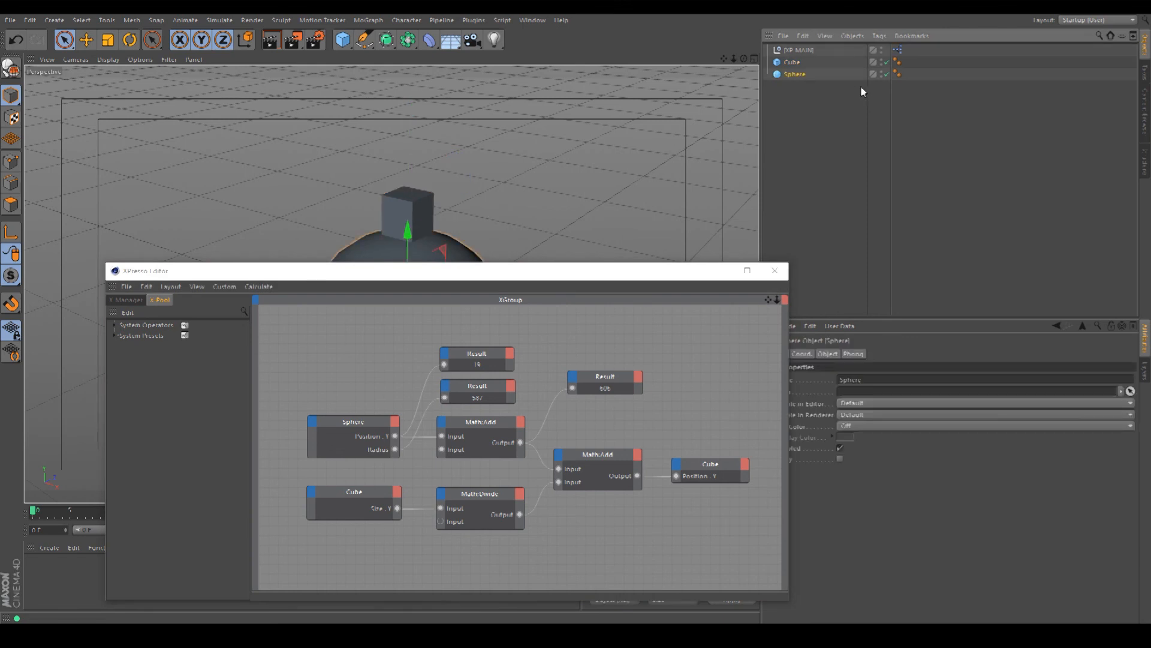
{"action": "key", "text": "Delete"}
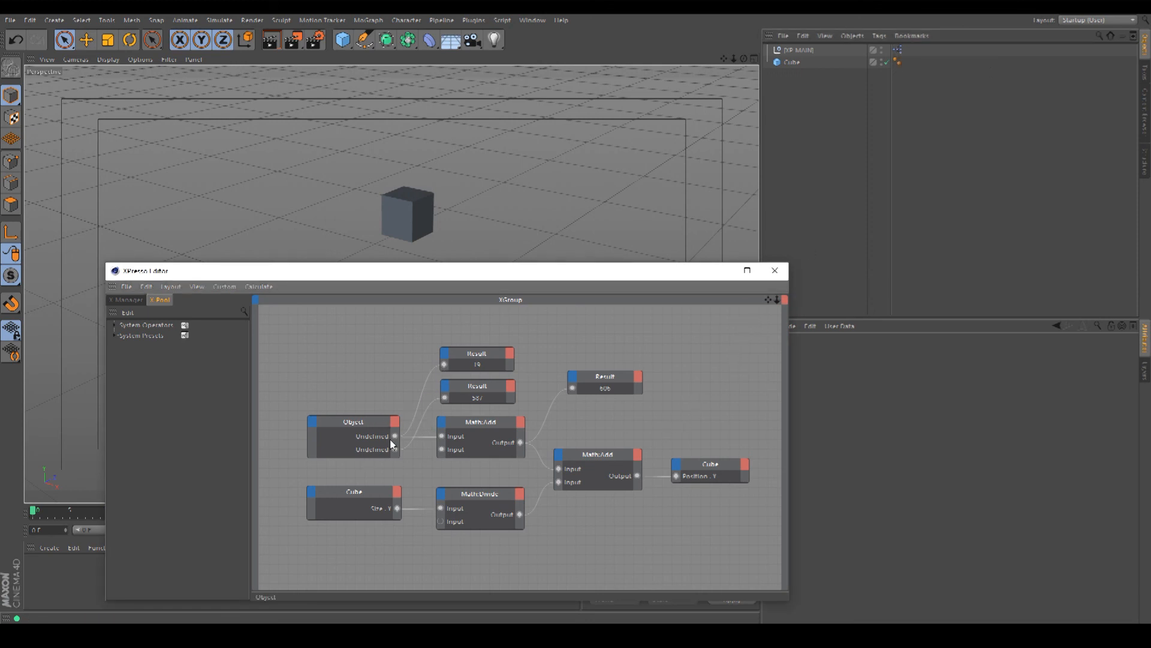
Examine the node that referenced the deleted sphere, including its Reference property, and close the XPresso Editor
{"action": "mouse_move", "coordinate": [362, 423]}
{"action": "left_mouse_down"}
{"action": "mouse_move", "coordinate": [362, 413]}
{"action": "mouse_move", "coordinate": [370, 422]}
{"action": "left_mouse_up"}
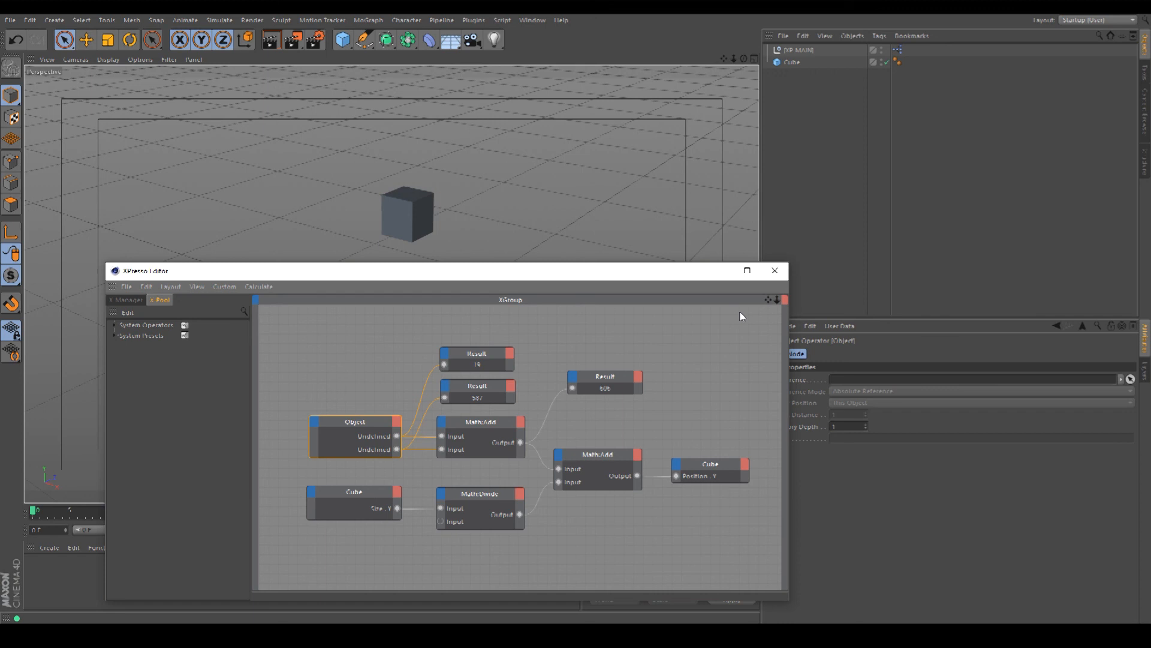
{"action": "left_click_drag", "start_coordinate": [777, 300], "coordinate": [680, 218]}
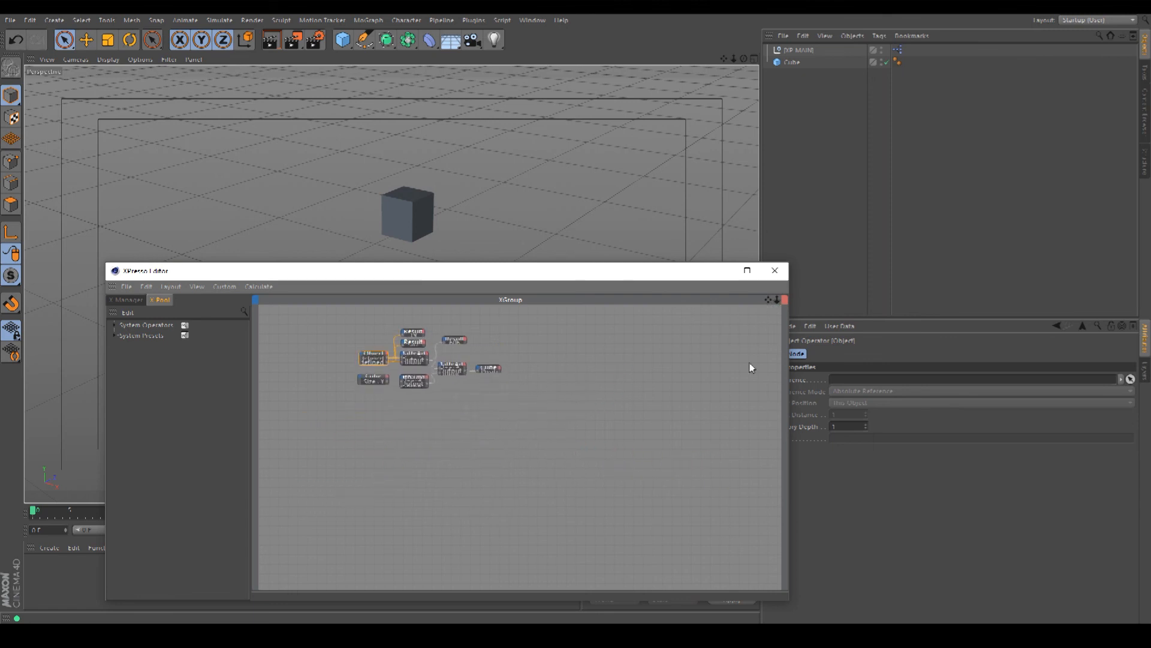
{"action": "left_click_drag", "start_coordinate": [769, 300], "coordinate": [743, 342]}
{"action": "left_click_drag", "start_coordinate": [768, 300], "coordinate": [714, 318]}
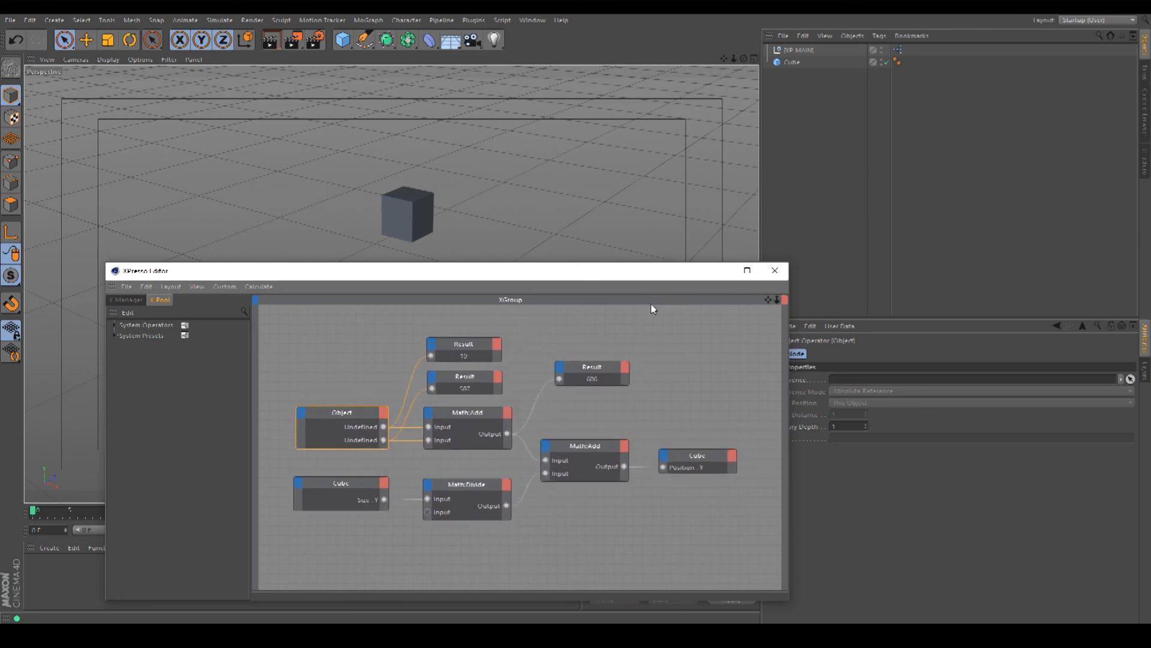
{"action": "left_click", "coordinate": [373, 391]}
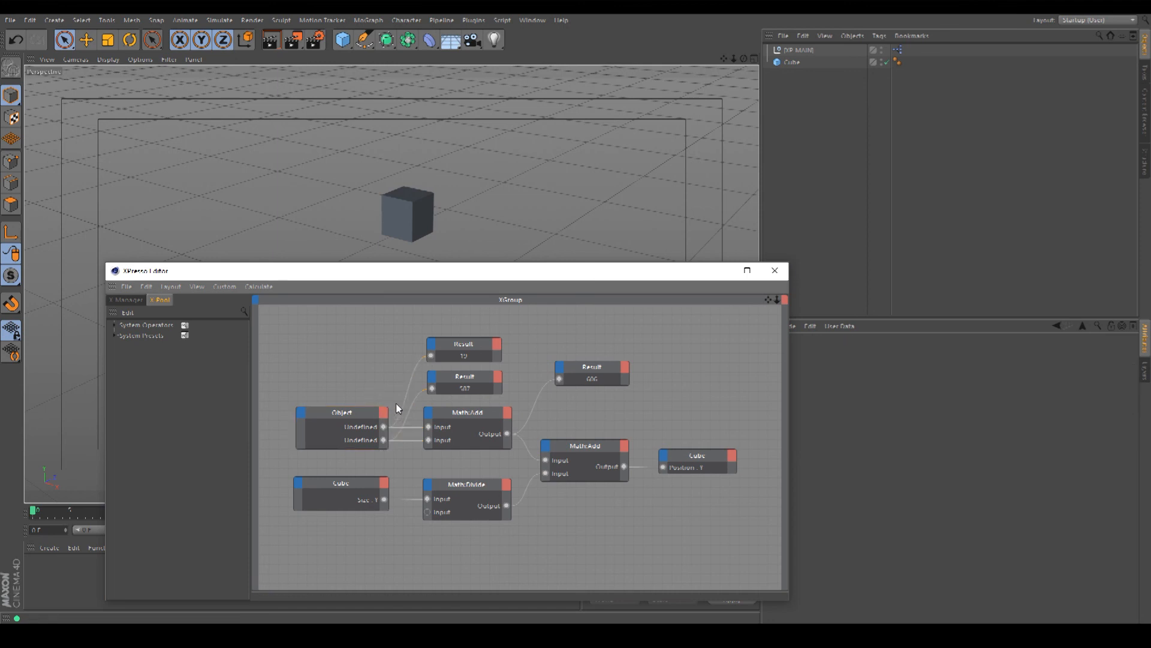
{"action": "left_click", "coordinate": [346, 430]}
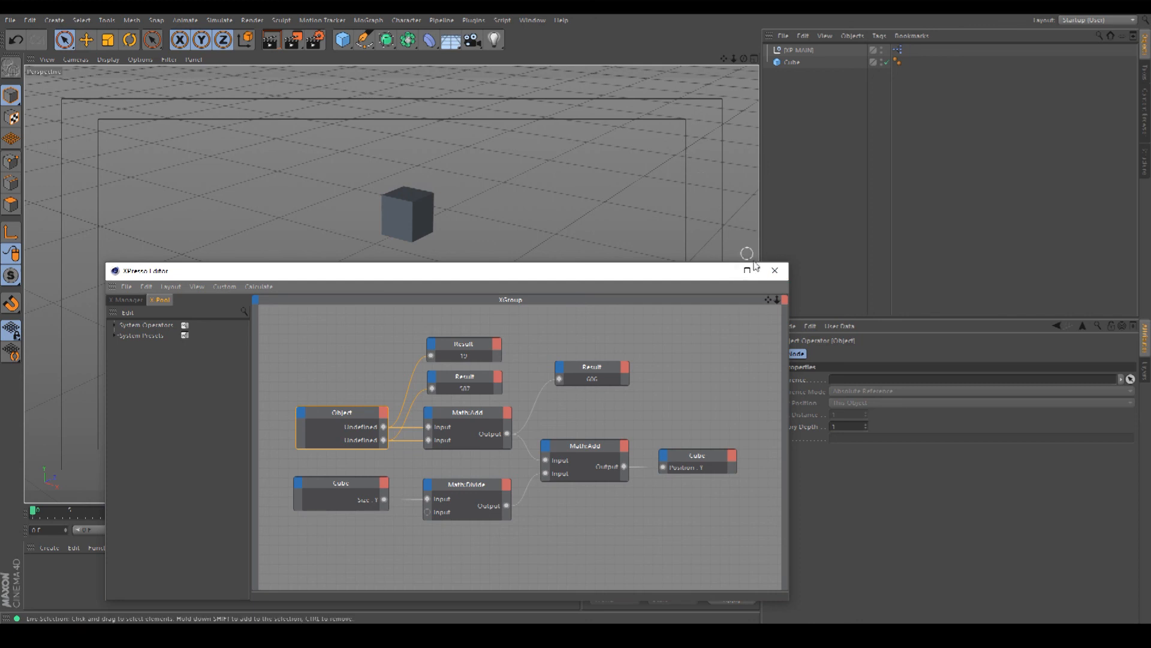
{"action": "left_click", "coordinate": [775, 269]}
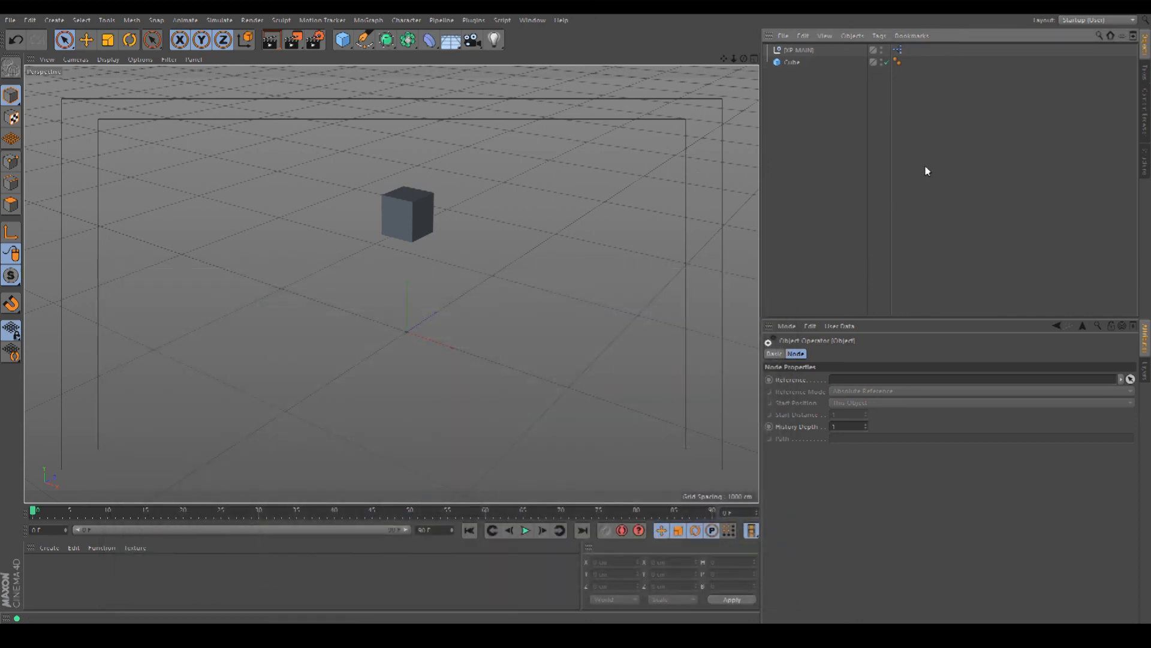